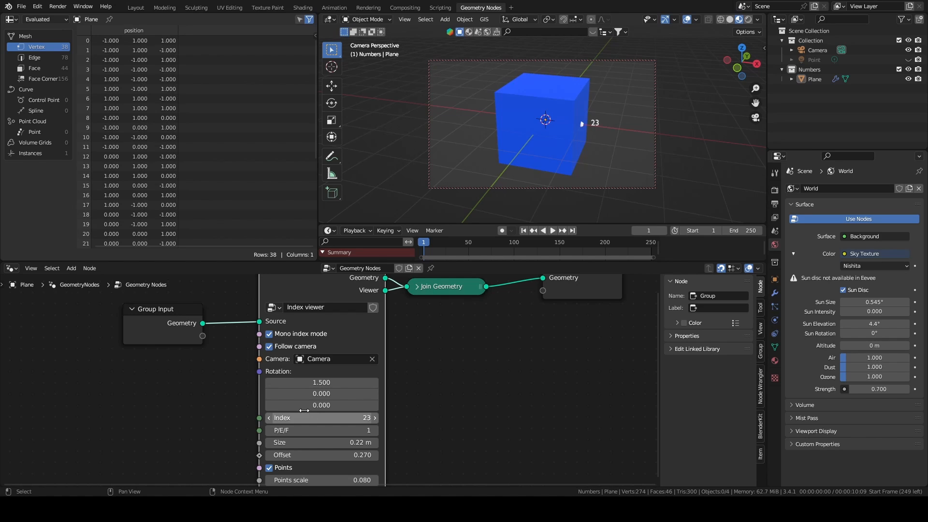
- Turn off Mono index mode on the Index viewer node and raise its P/E/F value by two
click(269, 334)
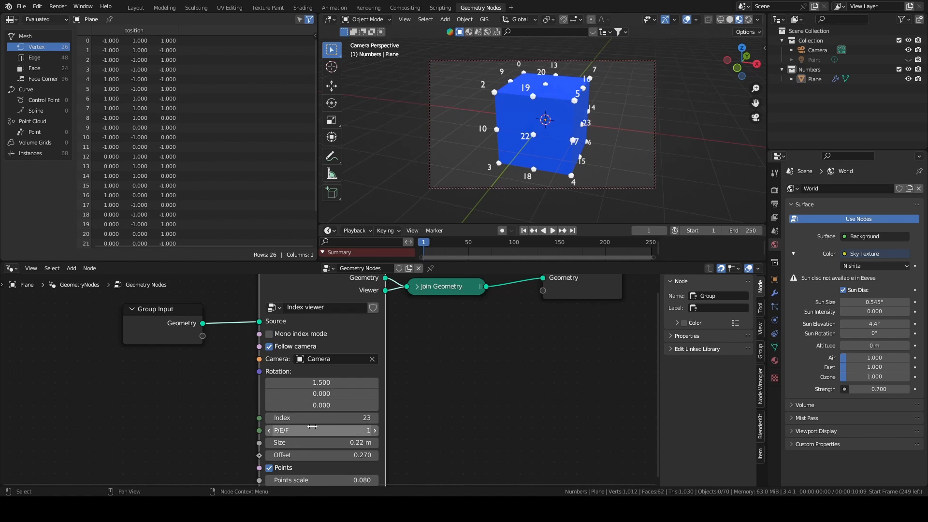
click(374, 431)
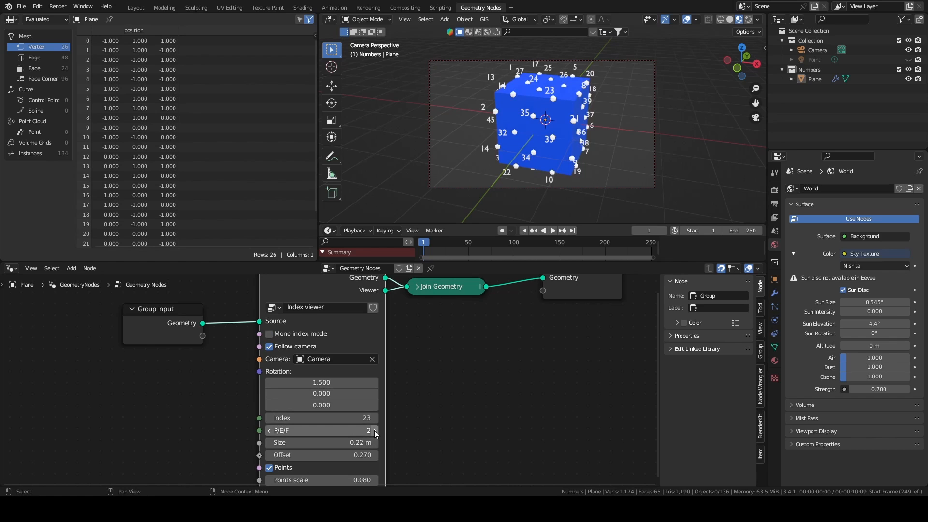
click(375, 431)
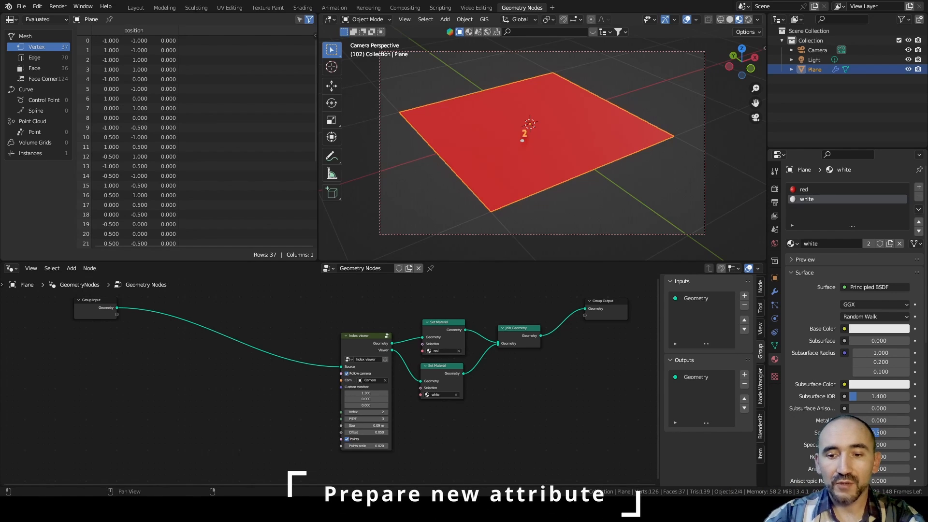
- Open the Index viewer node group for editing and add a Boolean group input directly after Source
scroll(348, 374, up, 5)
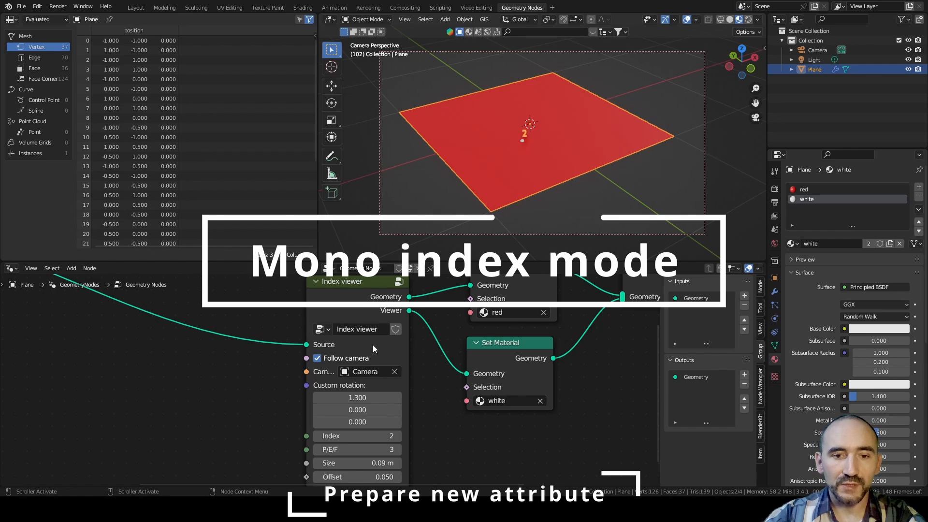
key(Tab)
scroll(356, 320, down, 10)
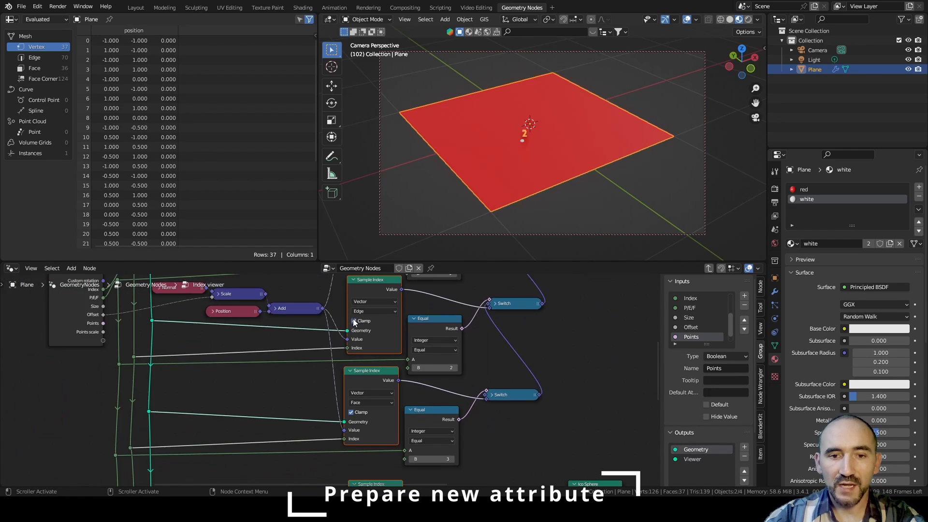
middle_drag(468, 326, 359, 416)
scroll(700, 330, up, 4)
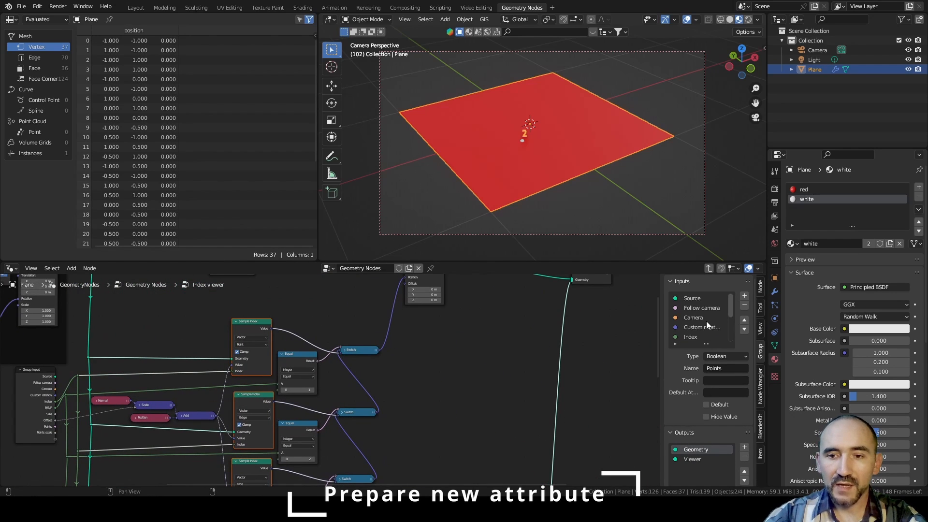
click(698, 300)
click(744, 296)
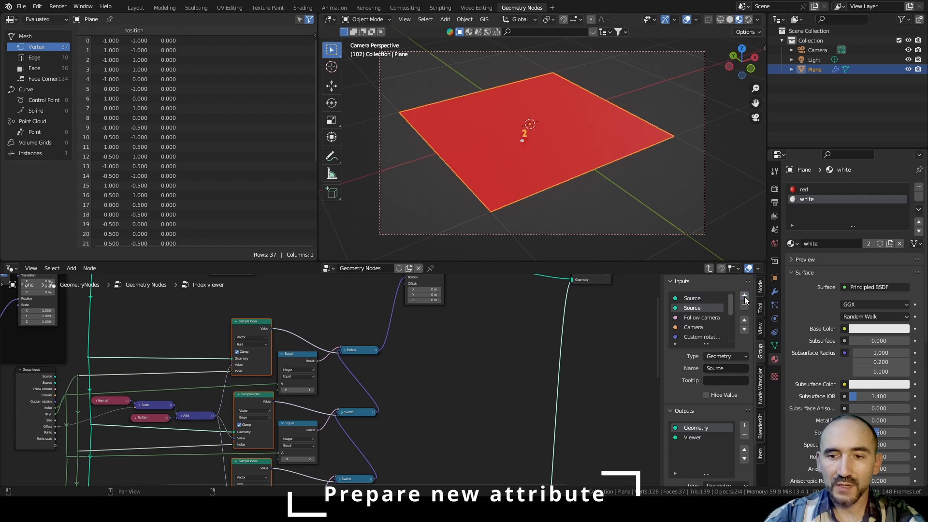
click(726, 356)
click(728, 474)
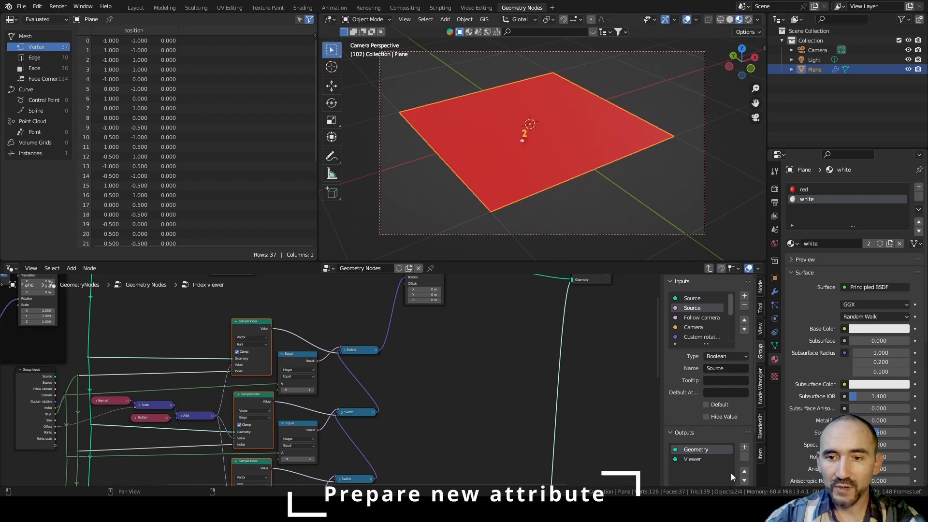
- Name the new Boolean group input "Mono index mode"
click(722, 368)
text(Mon)
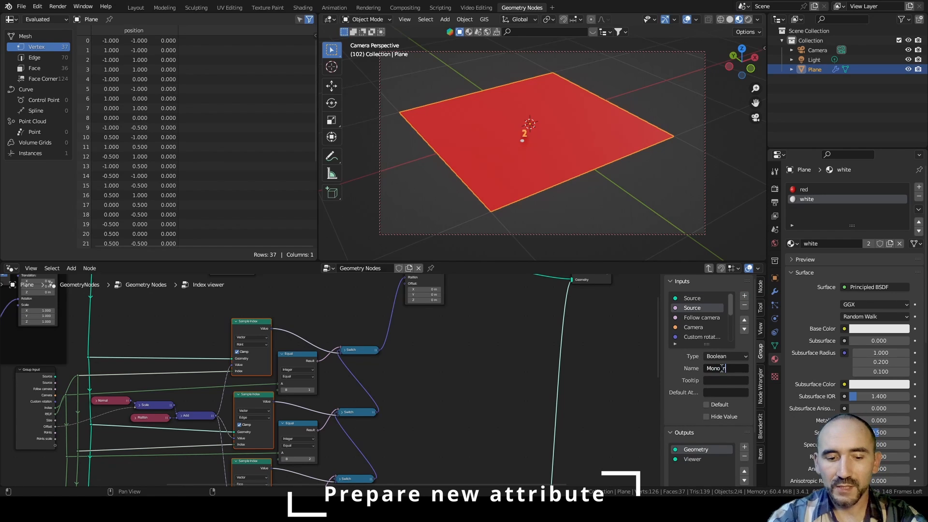
text(o index mode)
key(Tab)
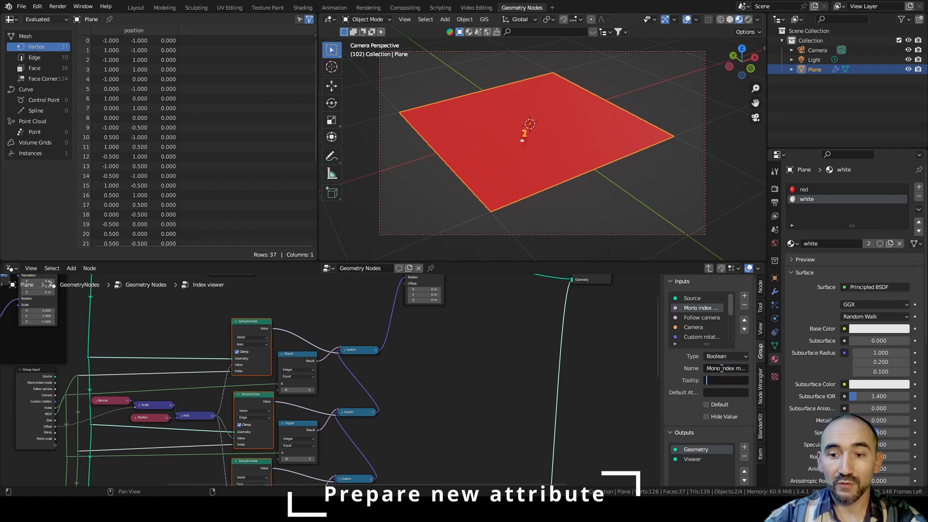
click(486, 366)
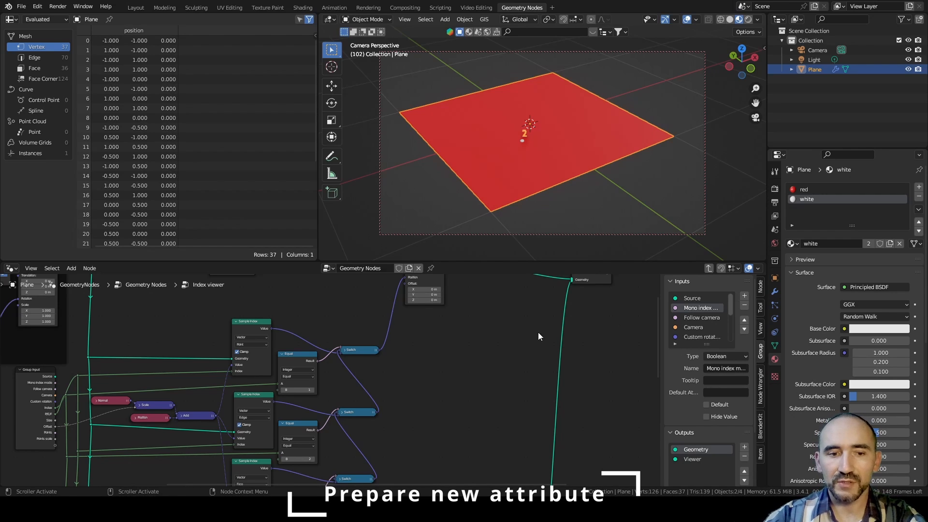
- Join the upper block of Sample Index, Equal, Switch and Normal/Position offset nodes into a frame
scroll(442, 363, down, 5)
middle_drag(220, 357, 260, 404)
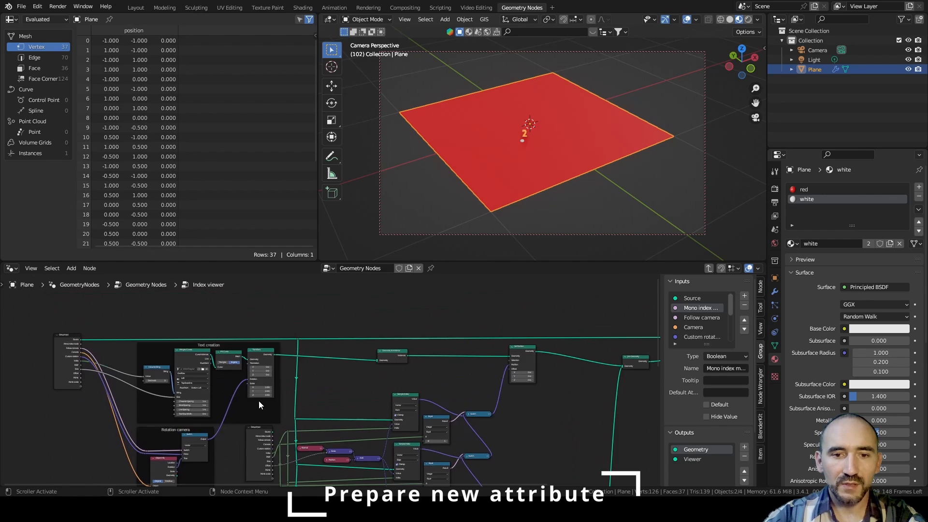
scroll(269, 394, down, 7)
middle_drag(378, 420, 382, 356)
scroll(384, 357, up, 7)
scroll(475, 379, up, 3)
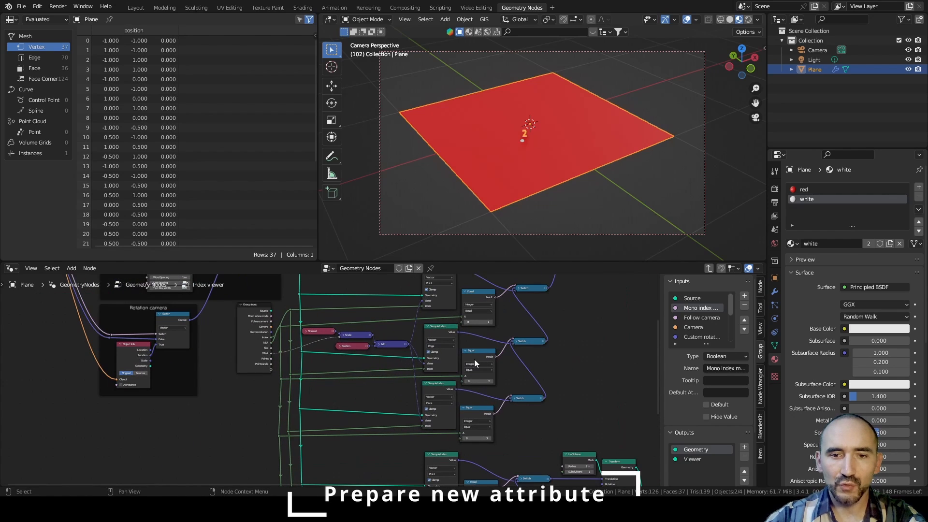
middle_drag(477, 351, 416, 381)
scroll(411, 370, up, 5)
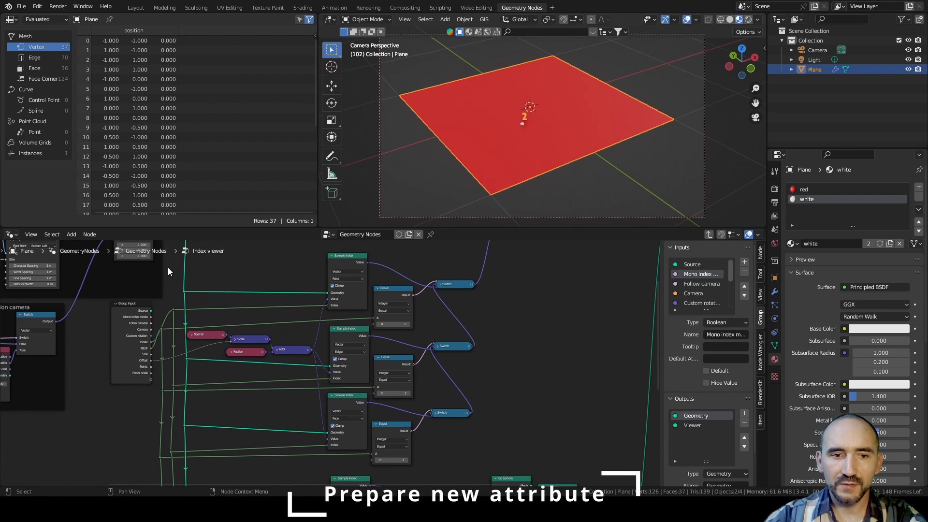
drag(178, 263, 532, 473)
key(ctrl+j)
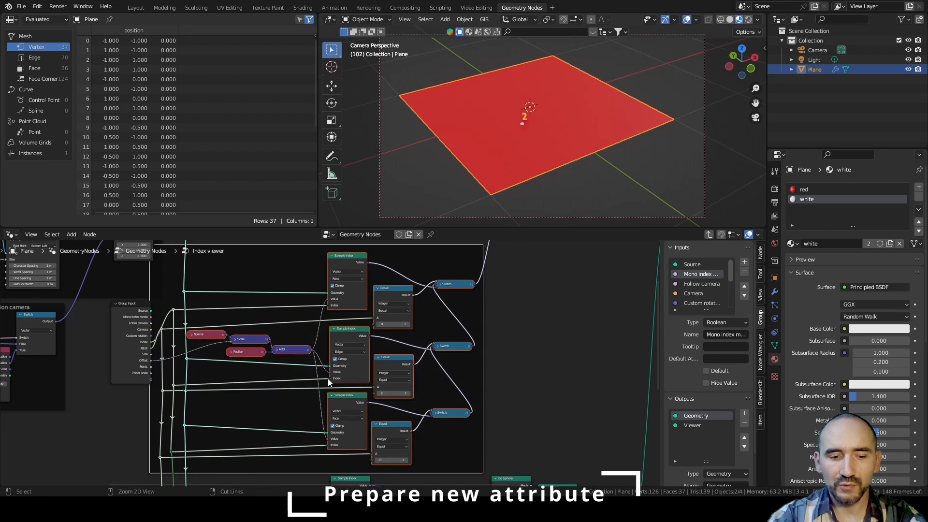
- Label the new frame "Set position" and shift it slightly away from the Group Input node beside it
key(F2)
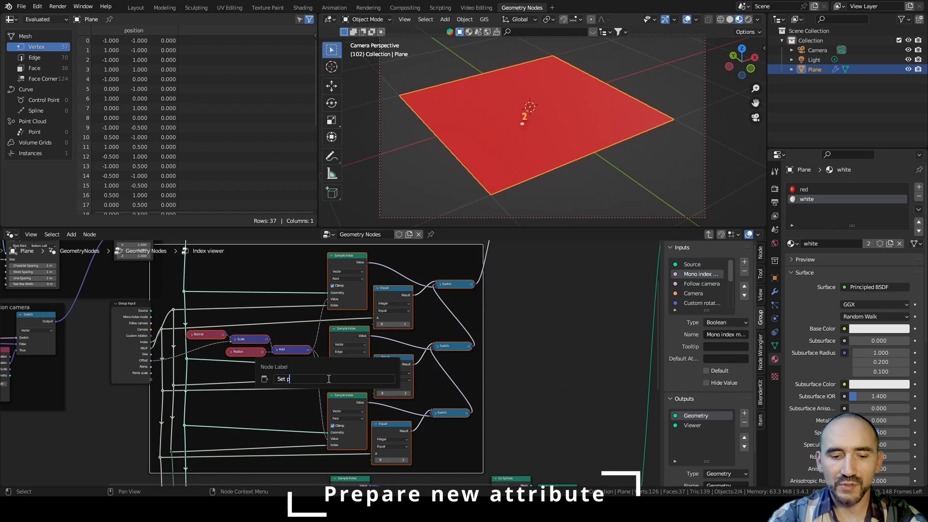
text(Set posi)
text(tion)
key(Return)
key(g)
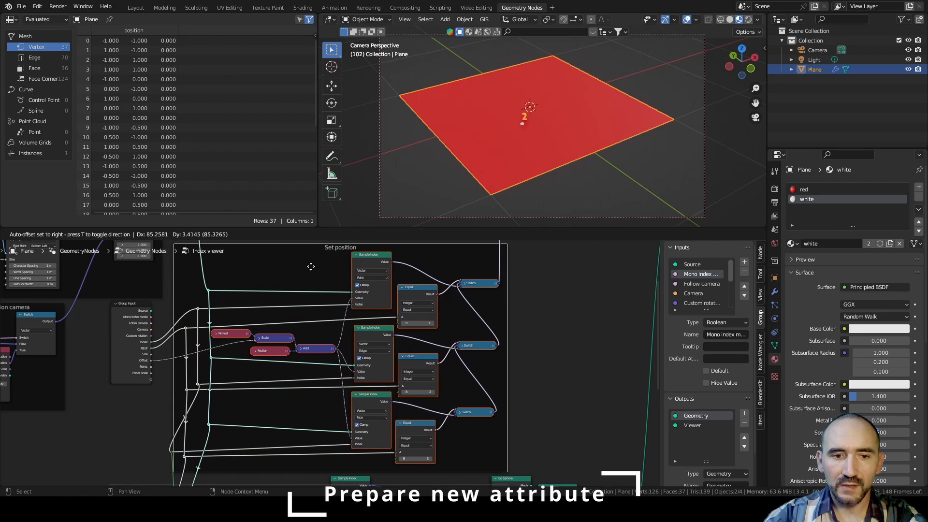
click(312, 267)
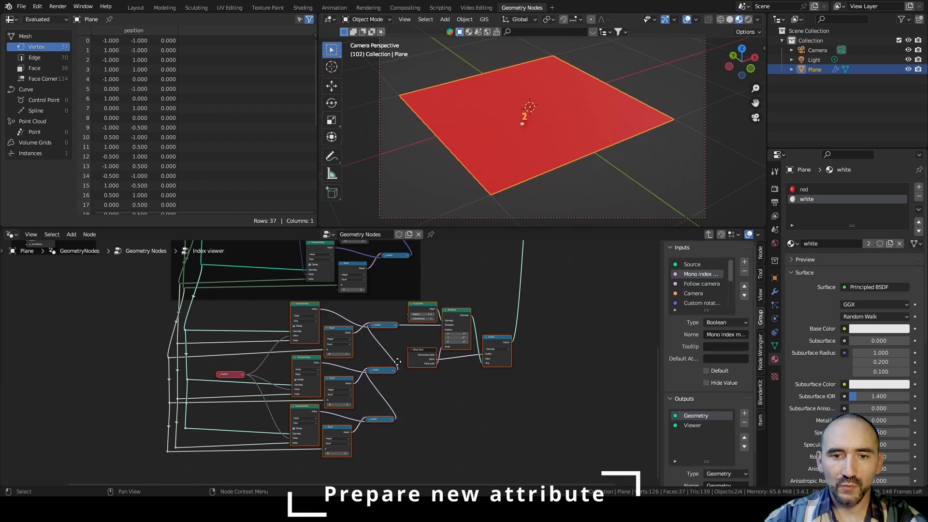
- Shift the lower block of point-display nodes, join them into a frame and label it "Points viewer"
key(g)
click(416, 374)
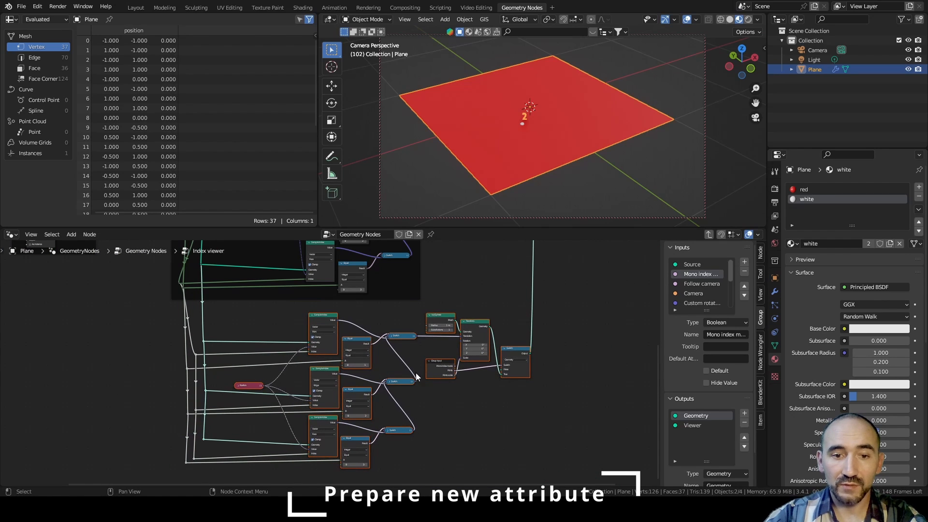
key(ctrl+j)
key(F2)
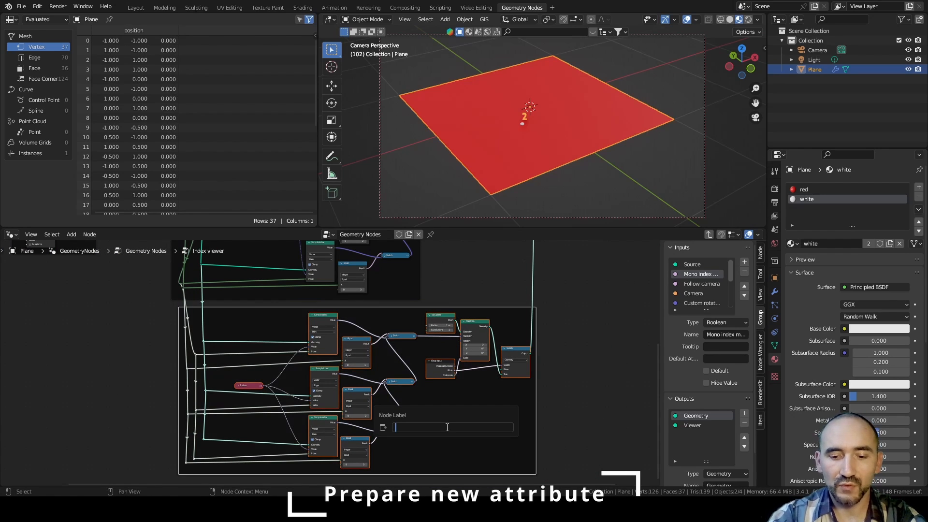
text(Points view)
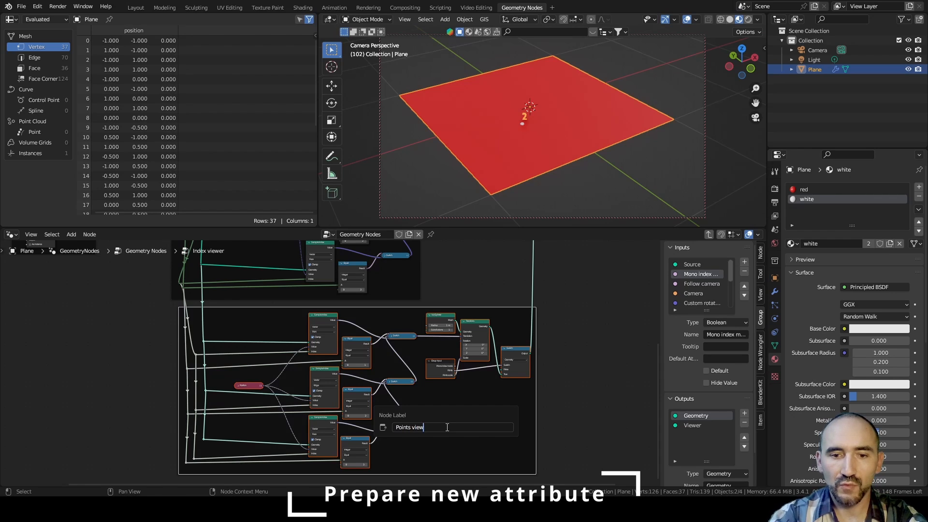
text(er)
key(Return)
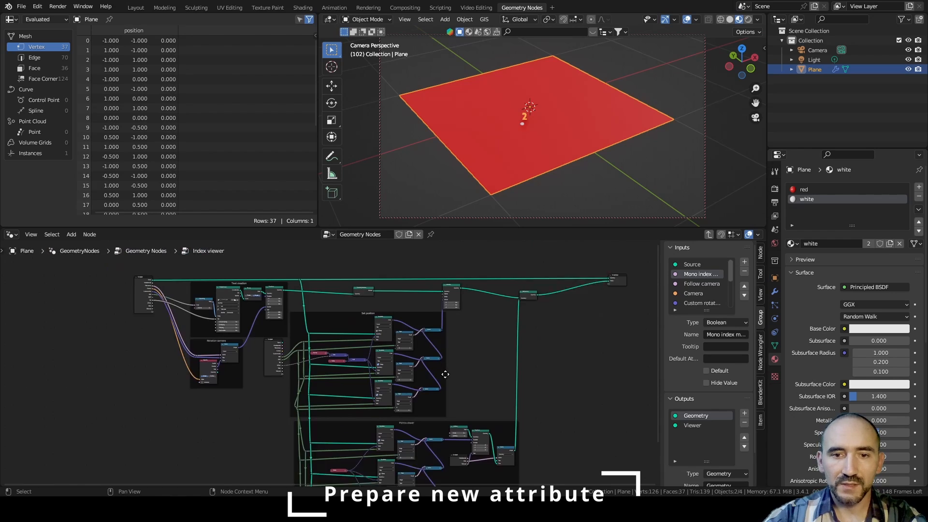
- Save the file with the newly framed node tree
middle_drag(446, 375, 450, 388)
scroll(501, 340, down, 1)
middle_drag(501, 340, 478, 364)
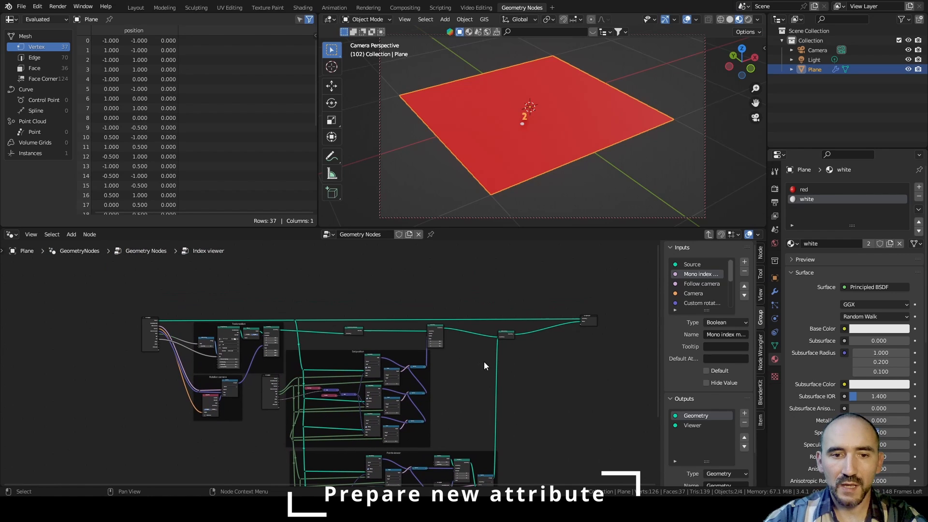
key(ctrl+s)
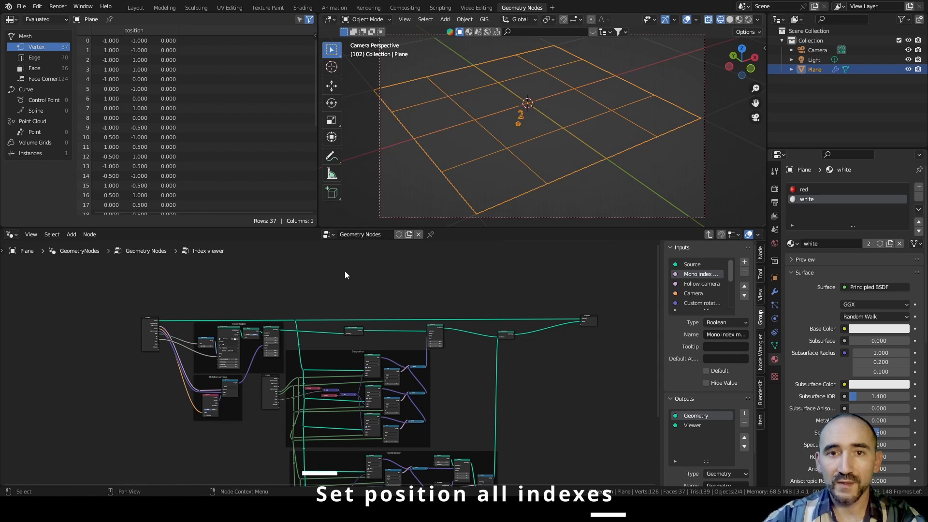
- Duplicate the nodes of the Set position frame and place the copy in the empty space above the node tree
scroll(349, 362, up, 5)
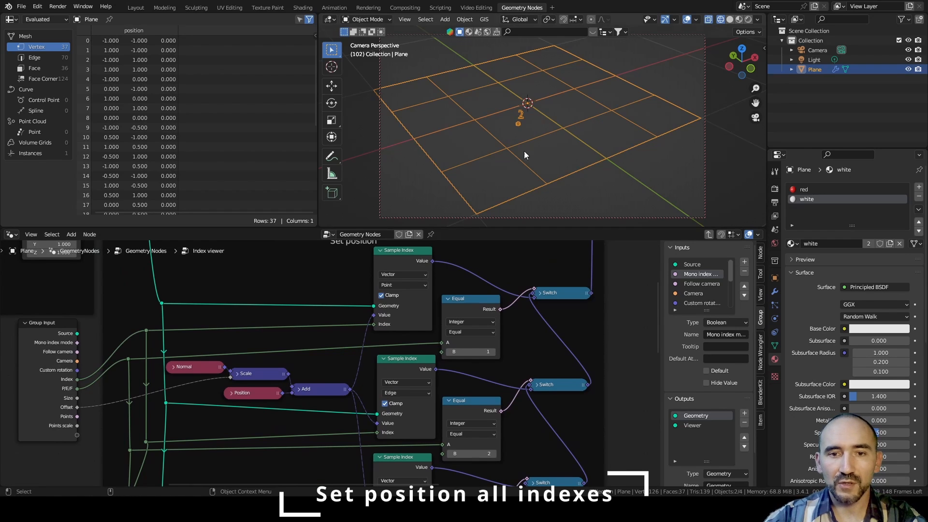
scroll(377, 351, down, 2)
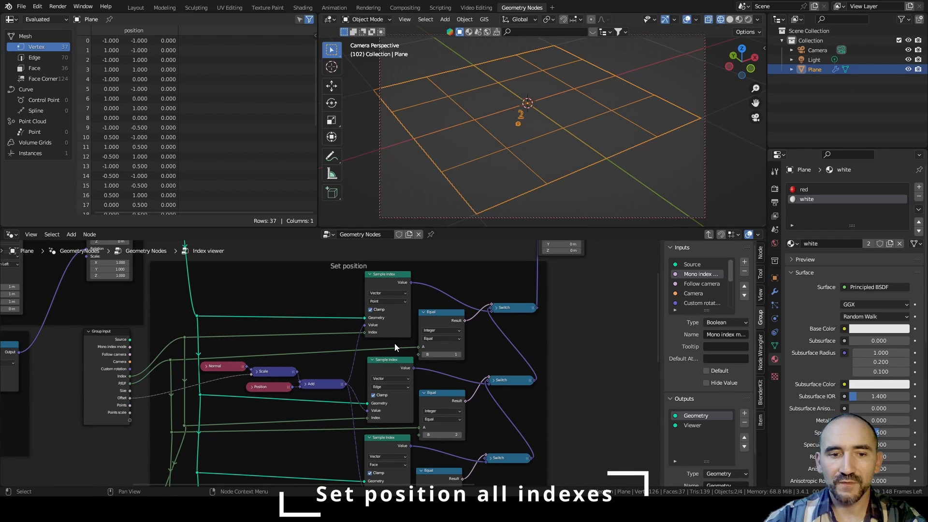
scroll(395, 347, up, 1)
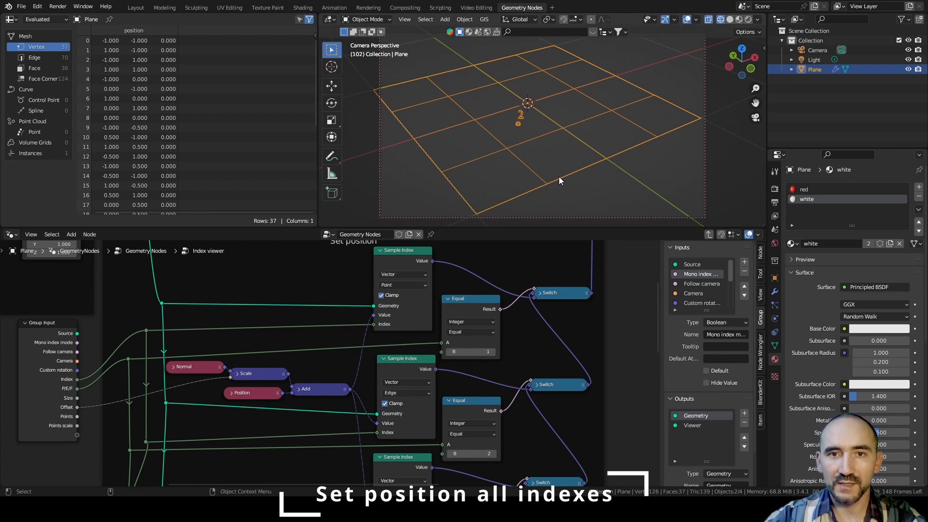
scroll(331, 367, down, 7)
middle_drag(342, 370, 310, 321)
scroll(311, 323, down, 1)
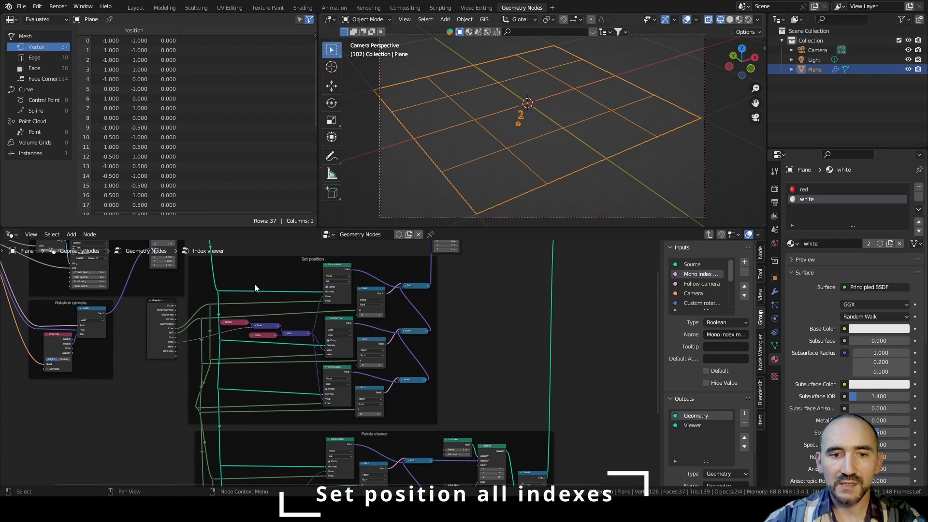
drag(217, 270, 418, 414)
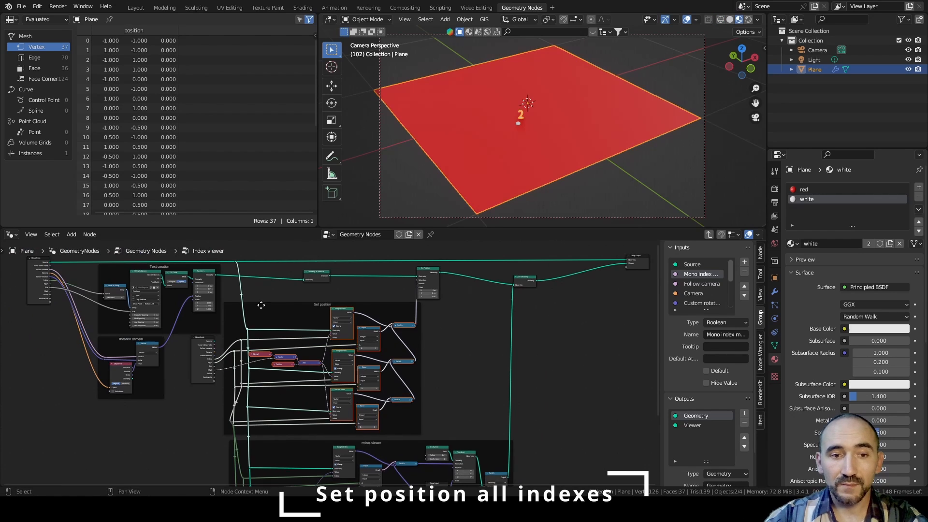
scroll(355, 337, down, 2)
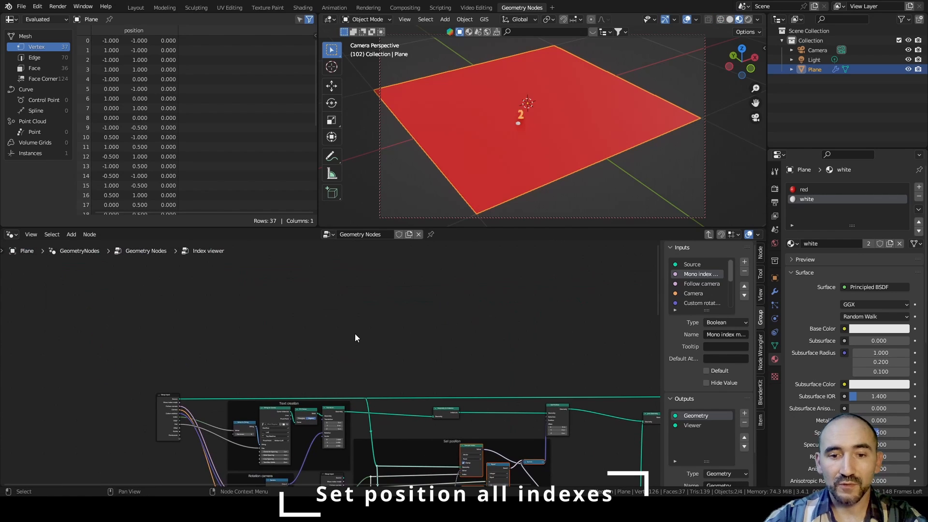
key(shift+d)
click(217, 308)
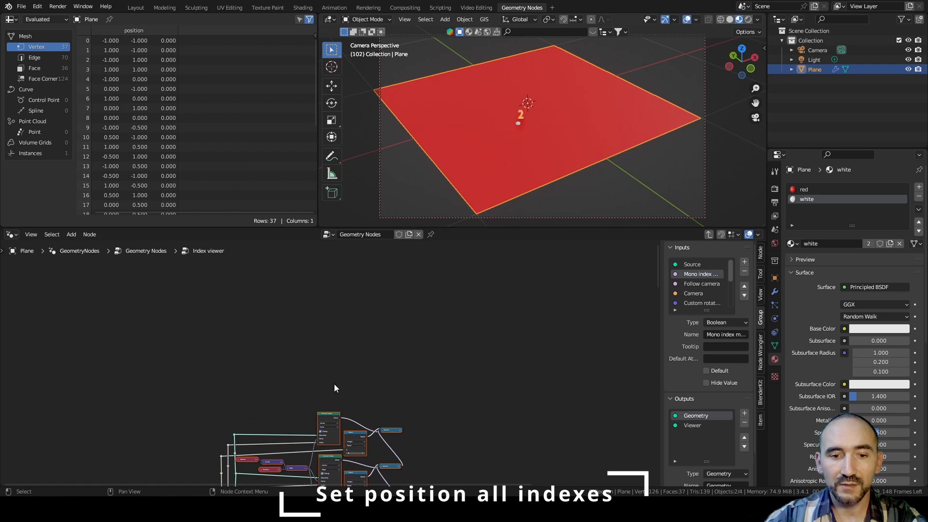
middle_drag(338, 398, 353, 236)
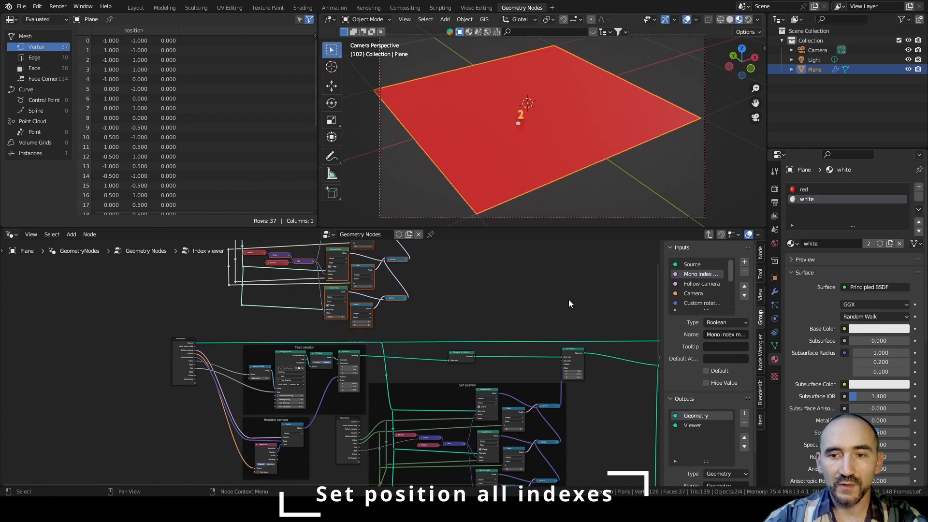
key(KP_Decimal)
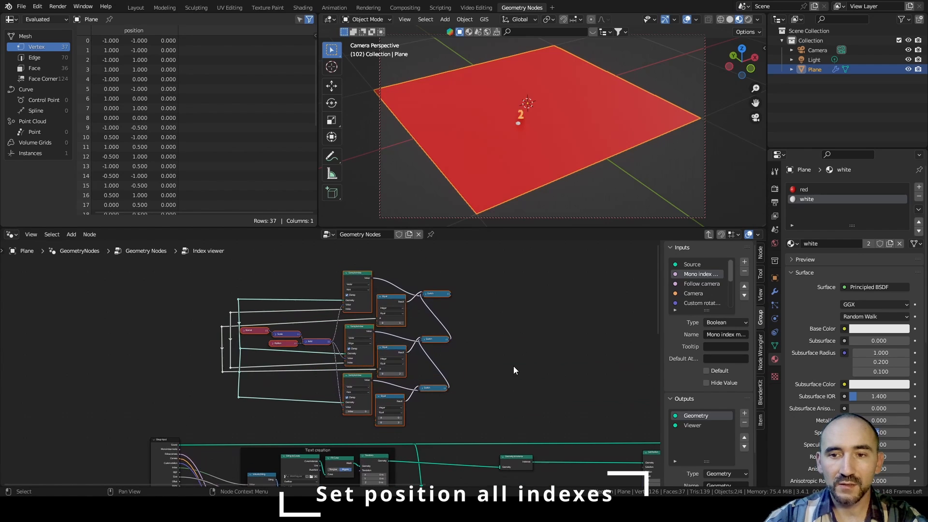
- Enable snapping in the node editor and deselect the duplicated Set position nodes
click(723, 236)
click(498, 295)
scroll(271, 350, up, 4)
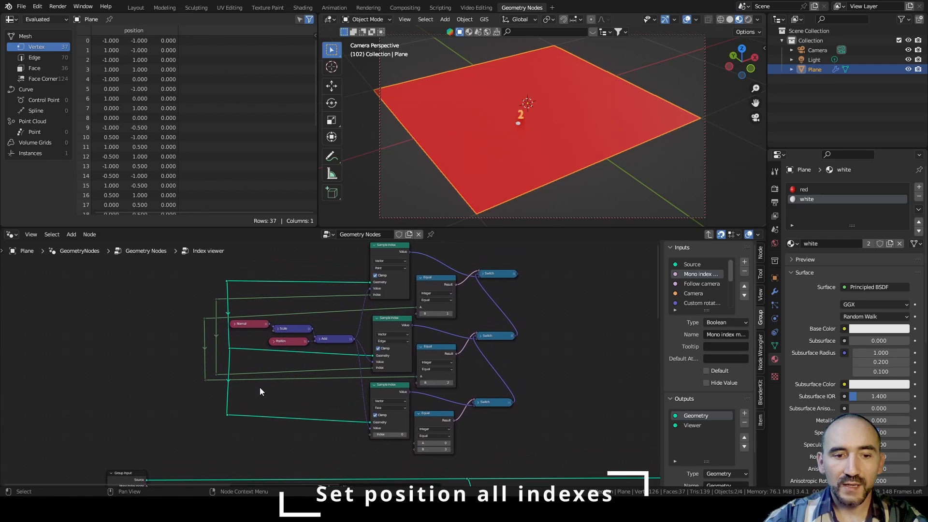
- Duplicate the Group Input node beside the copied nodes and link its Source output to their geometry reroute
click(125, 475)
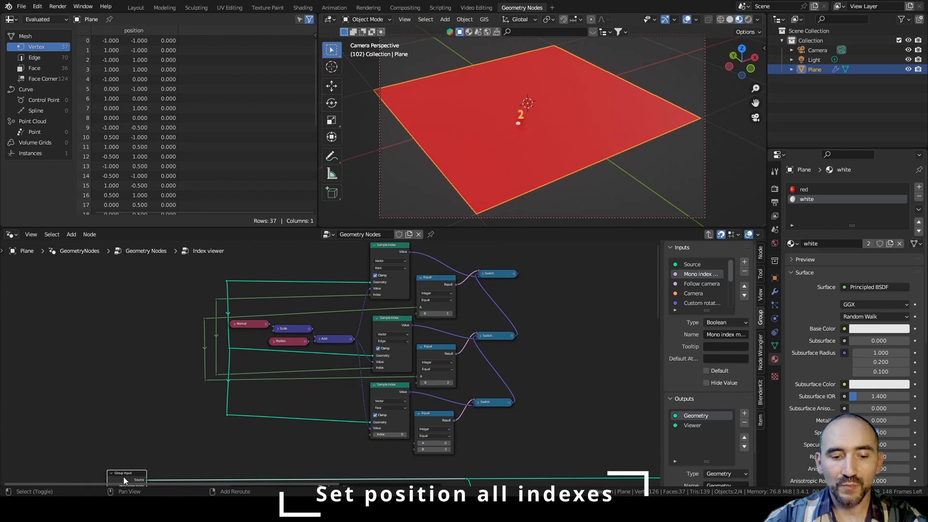
key(shift+d)
click(172, 274)
scroll(148, 336, up, 4)
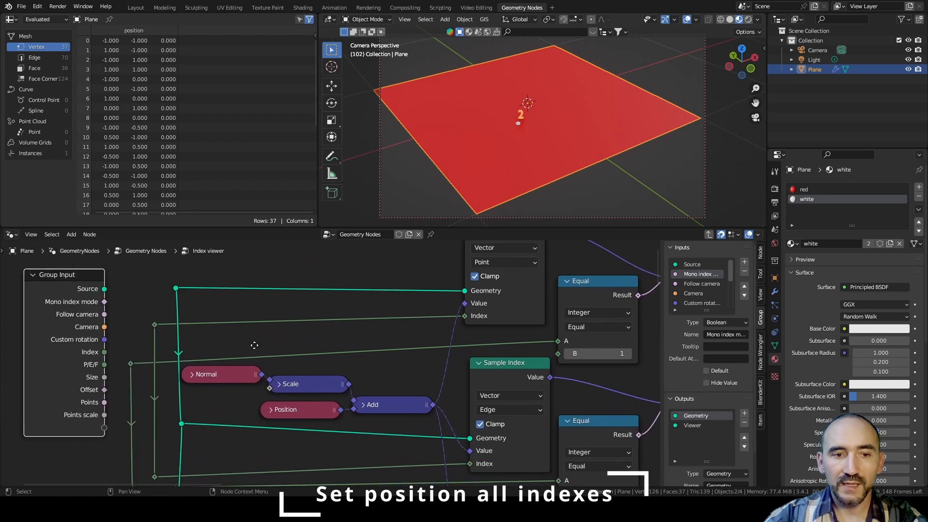
drag(125, 319, 195, 318)
- Add an Index node above the copied block and link it to the Index inputs of the three Sample Index nodes
scroll(476, 426, down, 6)
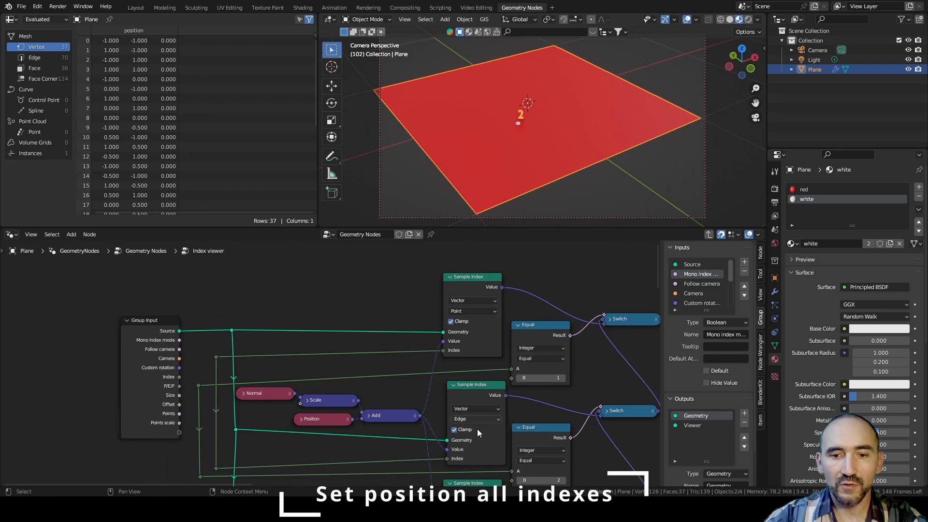
middle_drag(477, 427, 392, 367)
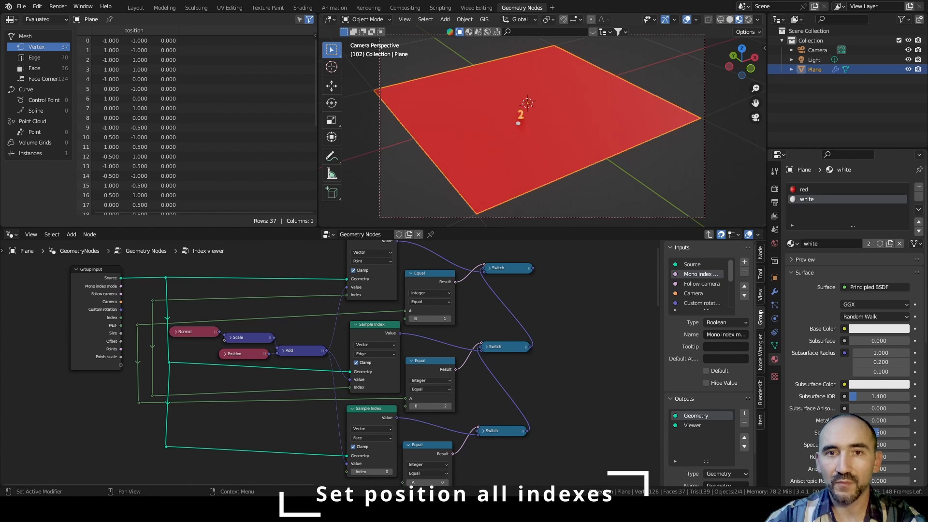
scroll(295, 346, up, 3)
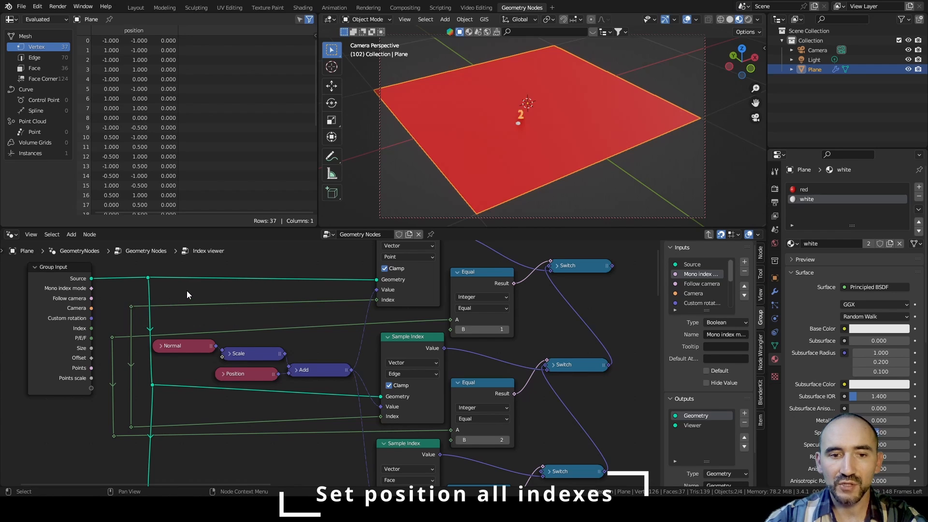
key(F3)
text(index)
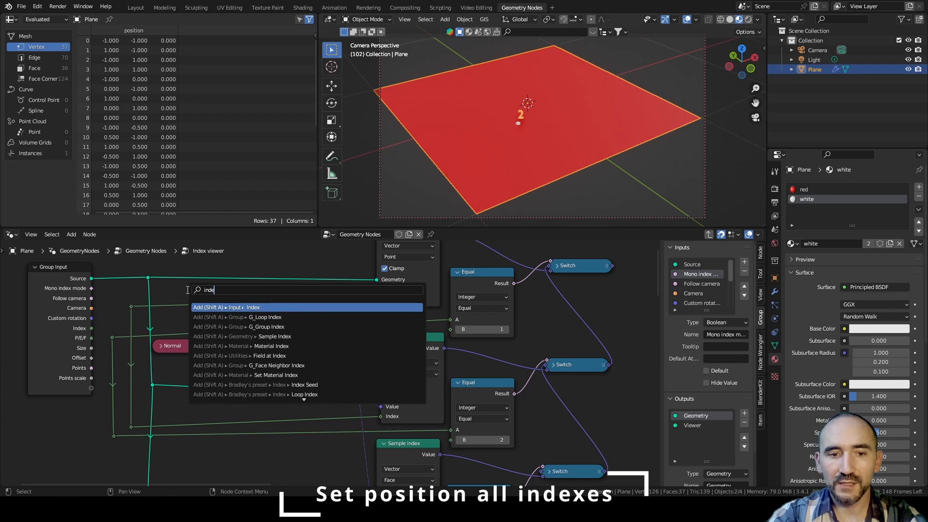
key(Return)
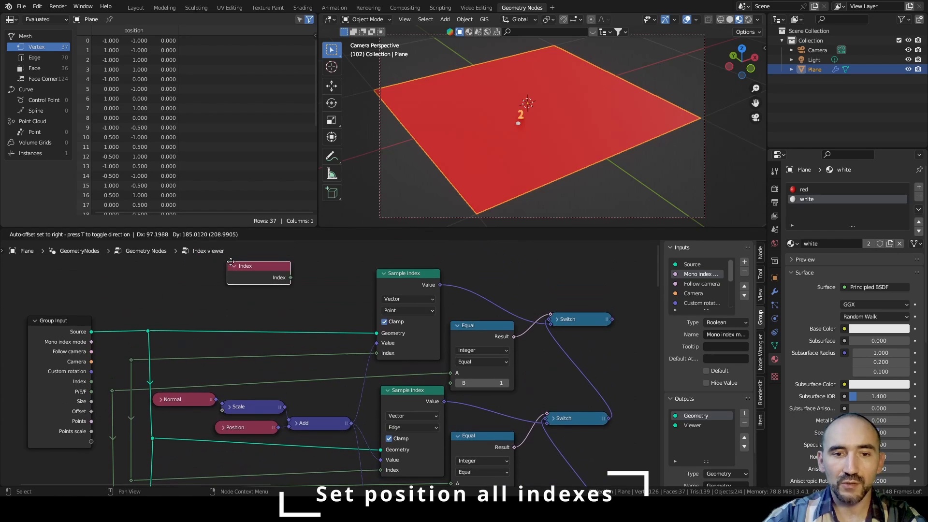
click(213, 300)
middle_drag(286, 315, 296, 285)
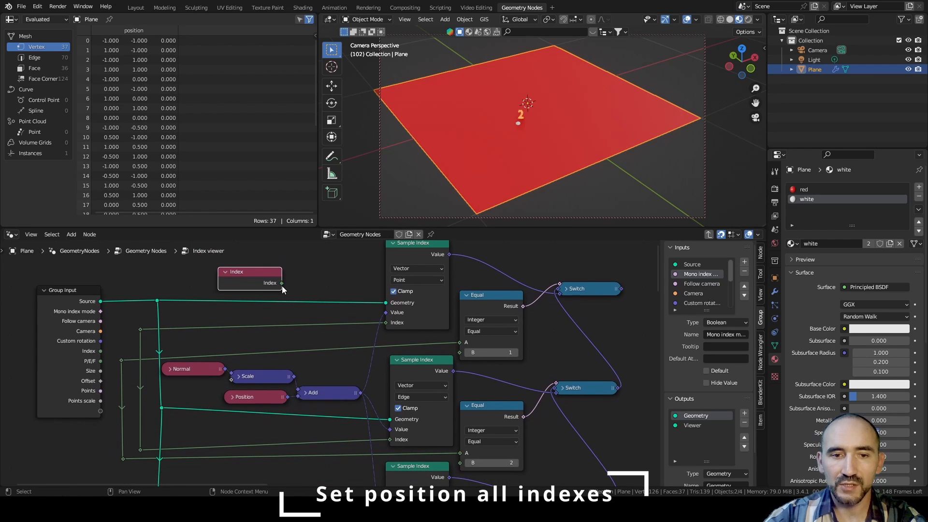
drag(282, 284, 386, 328)
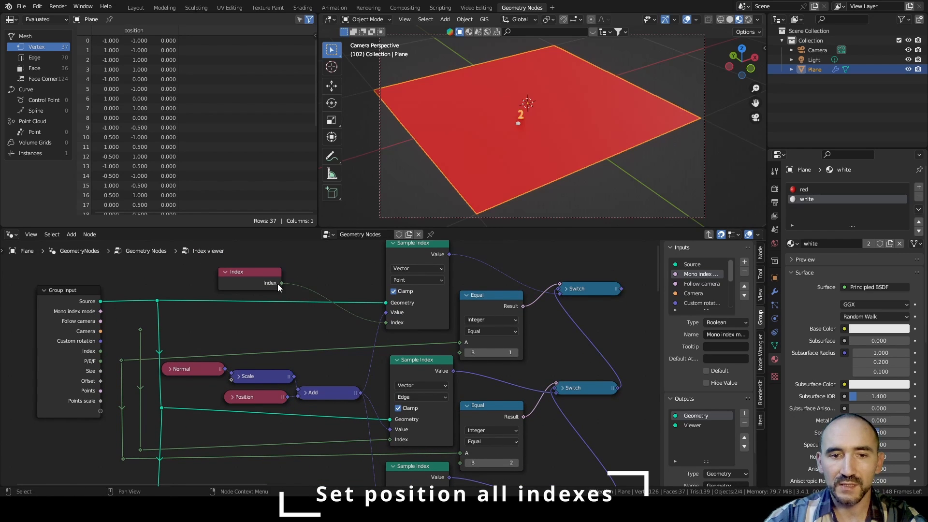
drag(281, 285, 339, 455)
- Delete the leftover index and P/E/F reroutes from the copied block and move the Index node just below the Add node
scroll(310, 353, down, 2)
drag(138, 291, 165, 394)
key(x)
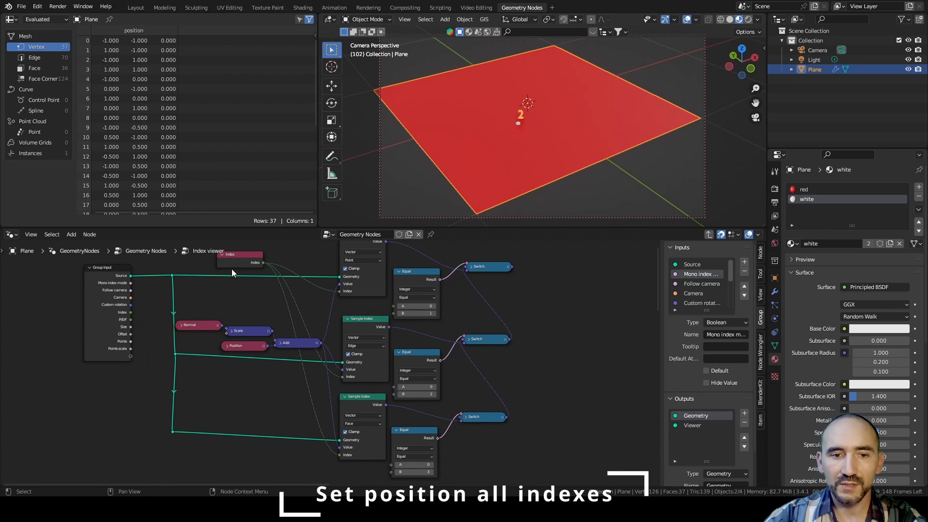
drag(235, 262, 287, 374)
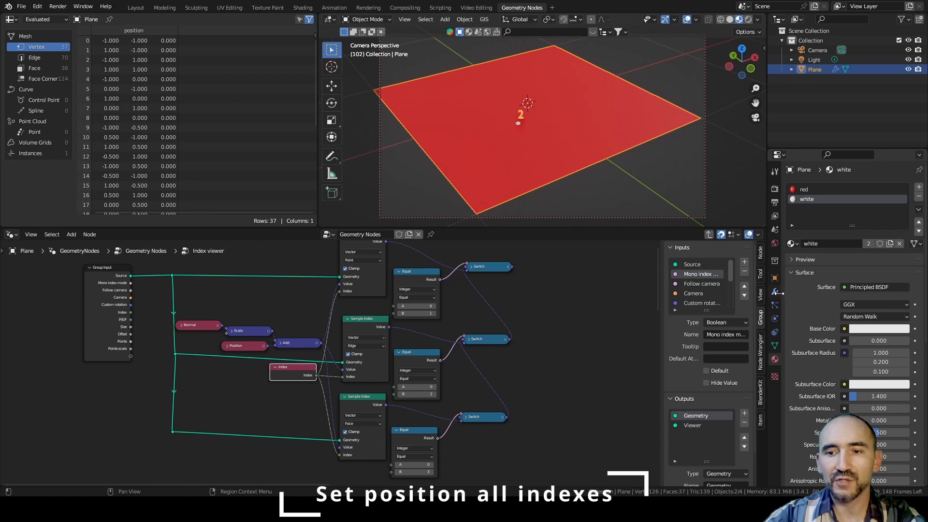
- Open the Plane's modifier properties and inspect the output of the copied block's uppermost Switch node
click(776, 292)
click(535, 315)
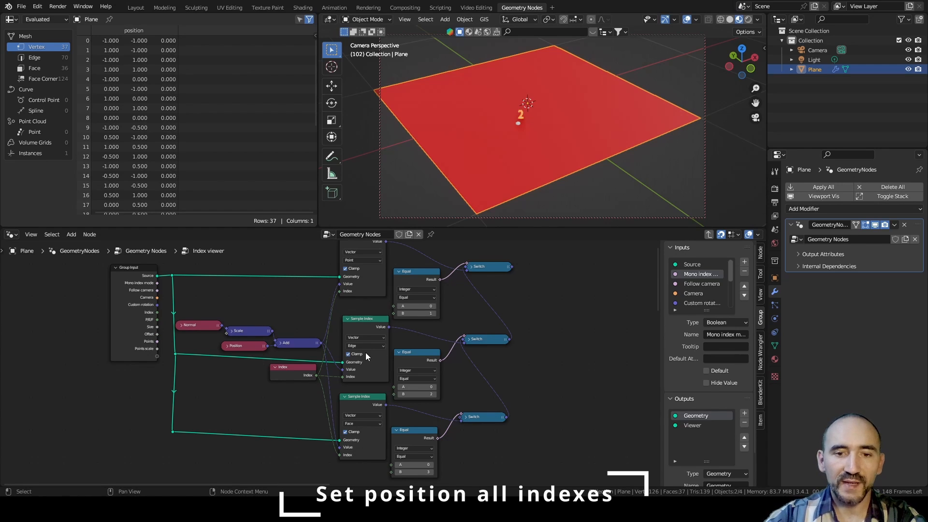
middle_drag(541, 309, 412, 374)
scroll(377, 346, up, 4)
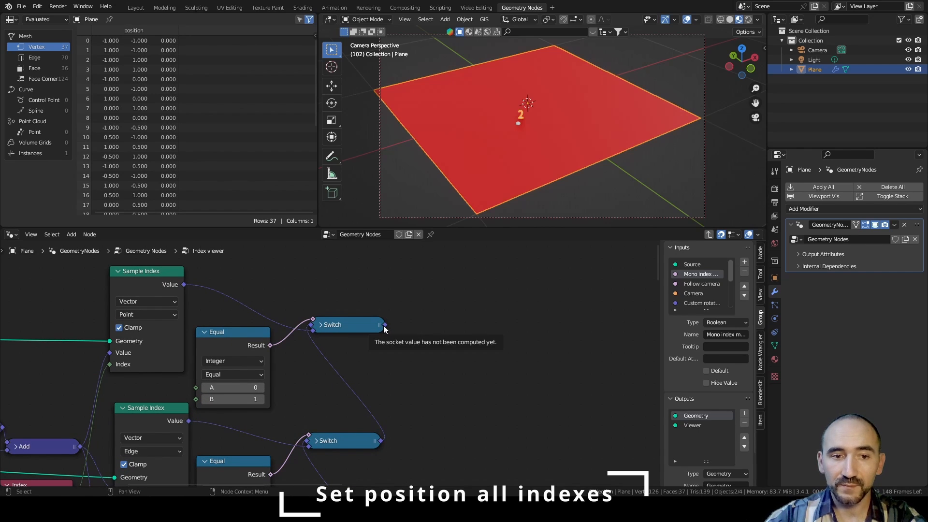
- Join the copied block and its Group Input node into a frame labelled "Set position all indexes"
scroll(124, 265, down, 3)
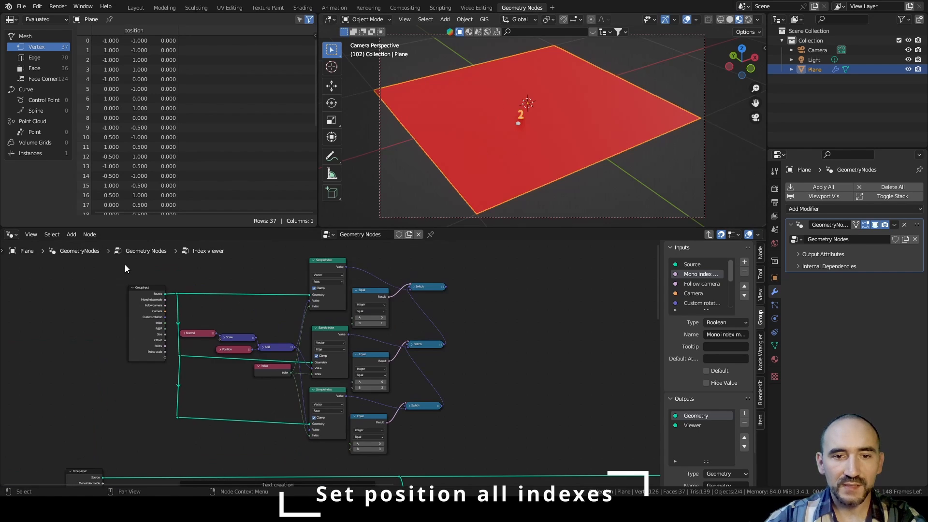
drag(125, 265, 470, 440)
key(ctrl+j)
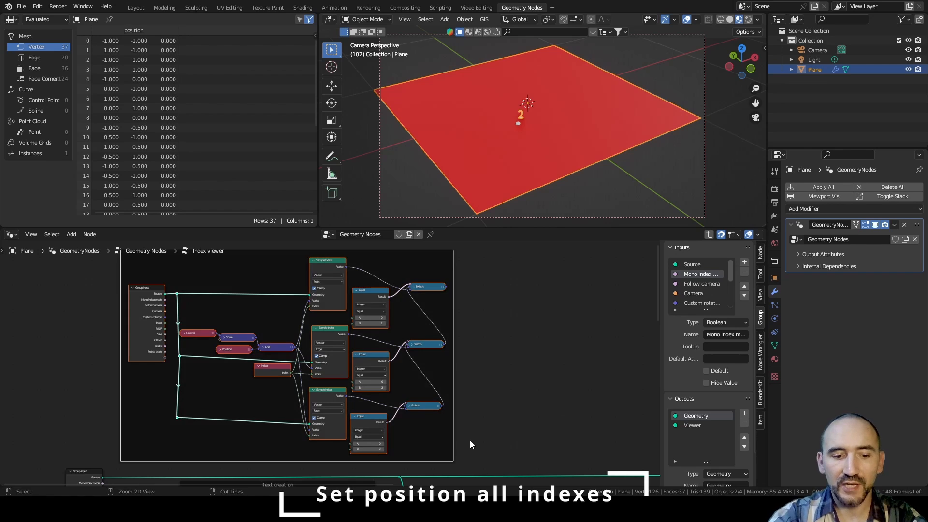
key(F2)
text(Set positi)
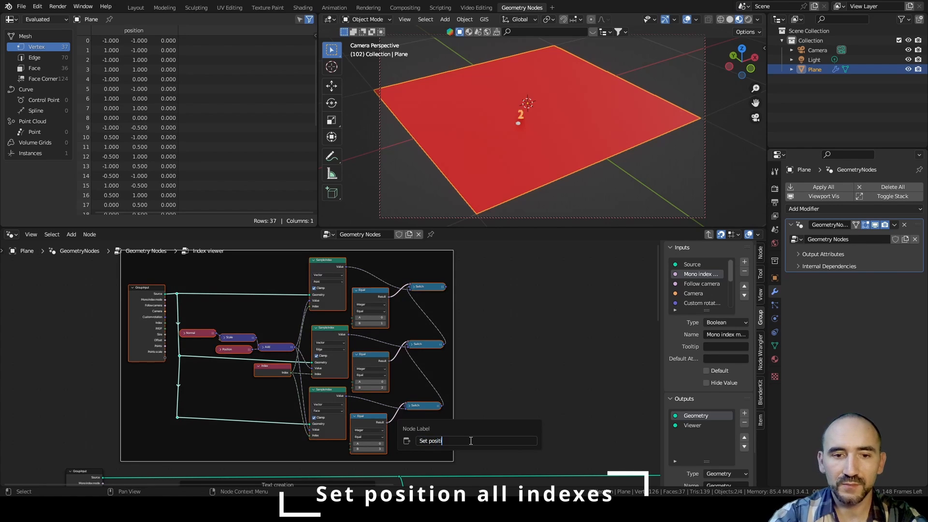
text(on all indexes)
key(Return)
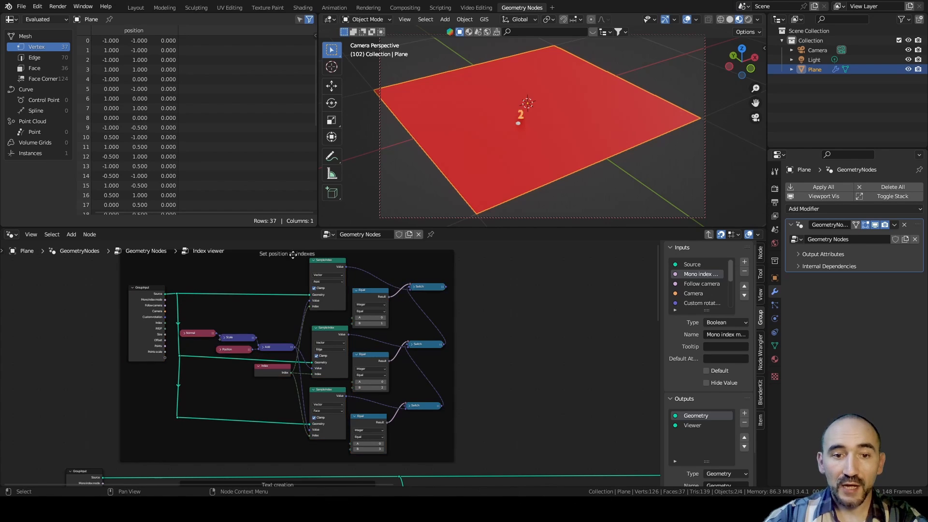
- Move the Set position all indexes frame higher to free space above the Text creation frame
scroll(450, 350, down, 2)
middle_drag(503, 344, 485, 251)
middle_drag(315, 356, 393, 268)
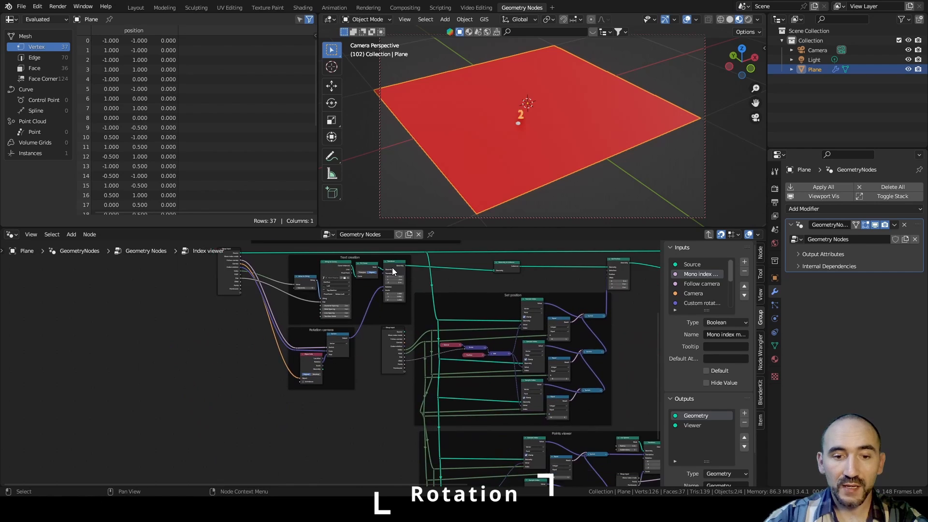
scroll(333, 352, up, 3)
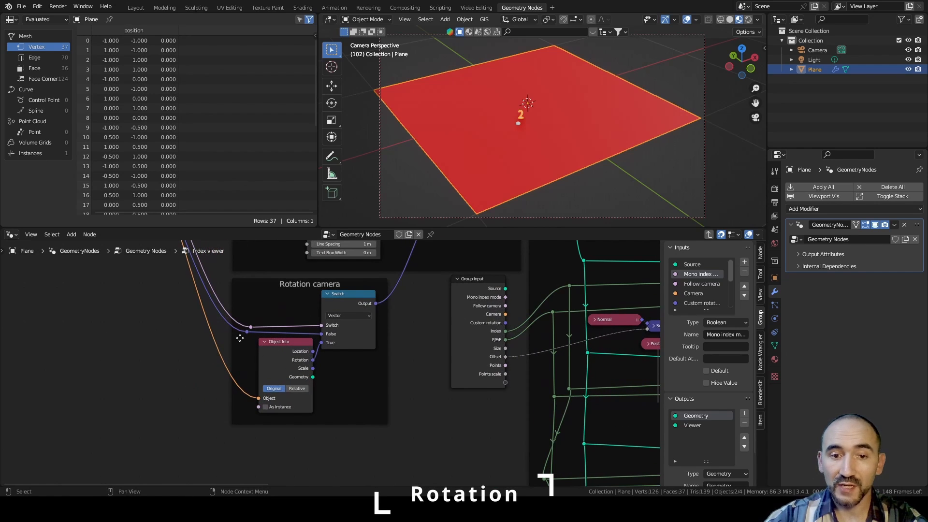
scroll(335, 346, down, 4)
middle_drag(392, 332, 331, 430)
scroll(332, 363, down, 6)
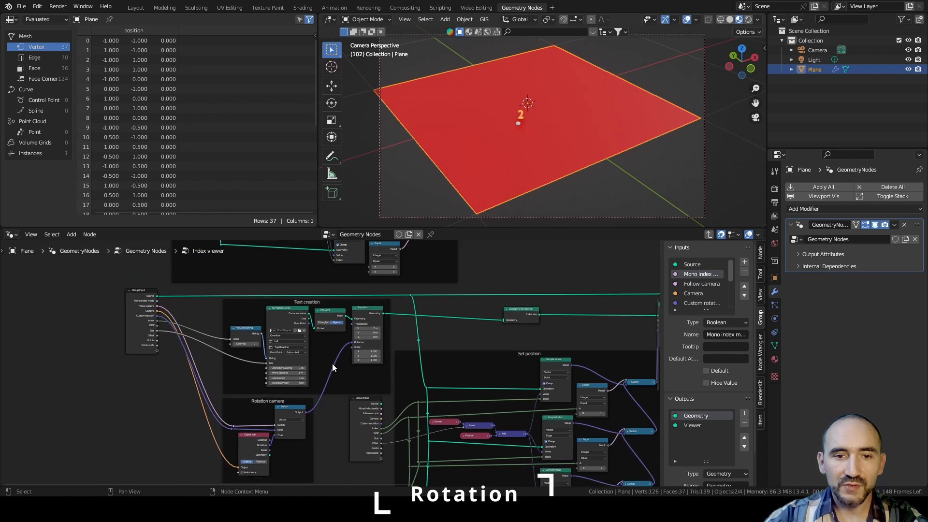
middle_drag(385, 316, 330, 440)
click(255, 298)
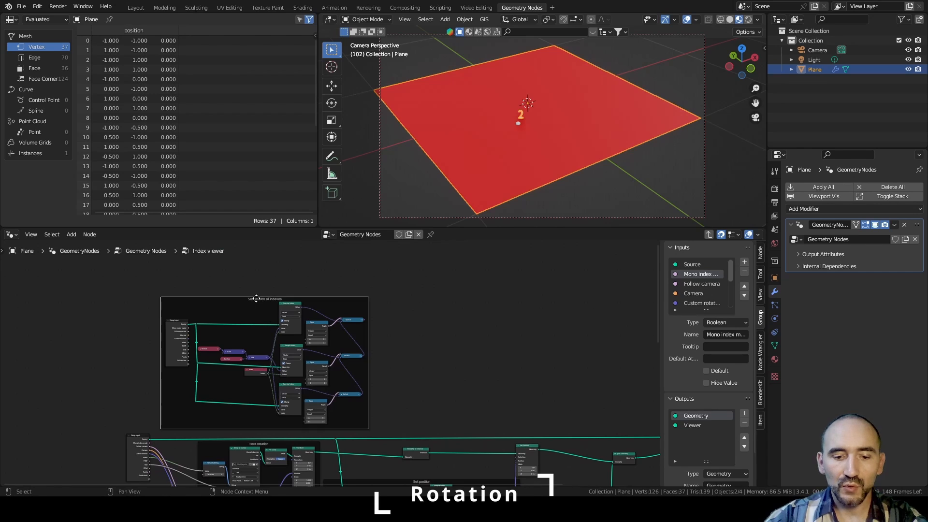
key(g)
click(316, 266)
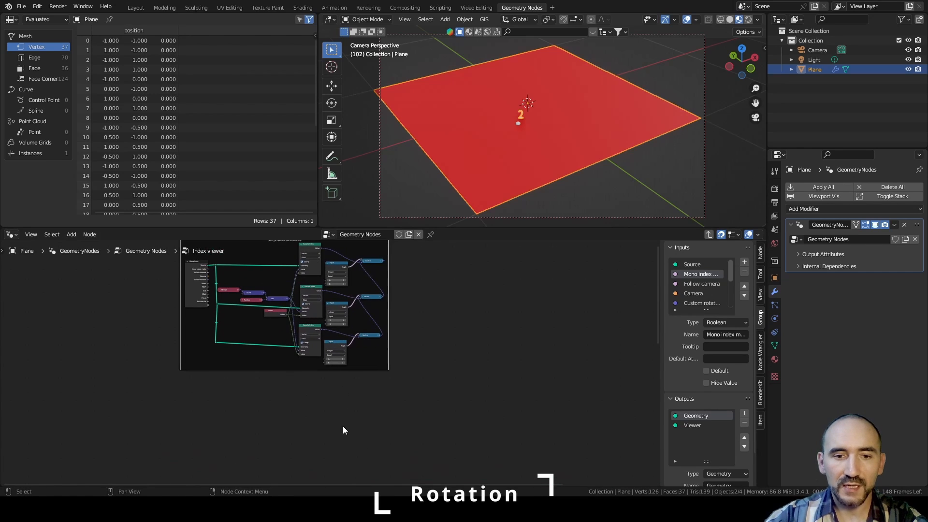
- Move the Rotation camera frame from below the Text creation frame to the free space above it
middle_drag(343, 427, 358, 278)
middle_drag(341, 313, 344, 247)
scroll(324, 295, up, 5)
middle_drag(298, 364, 309, 443)
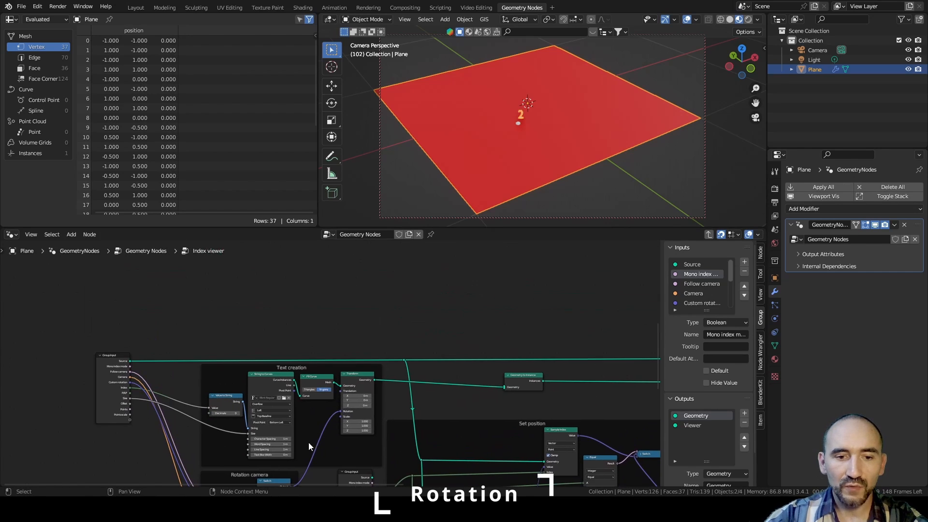
click(255, 476)
key(g)
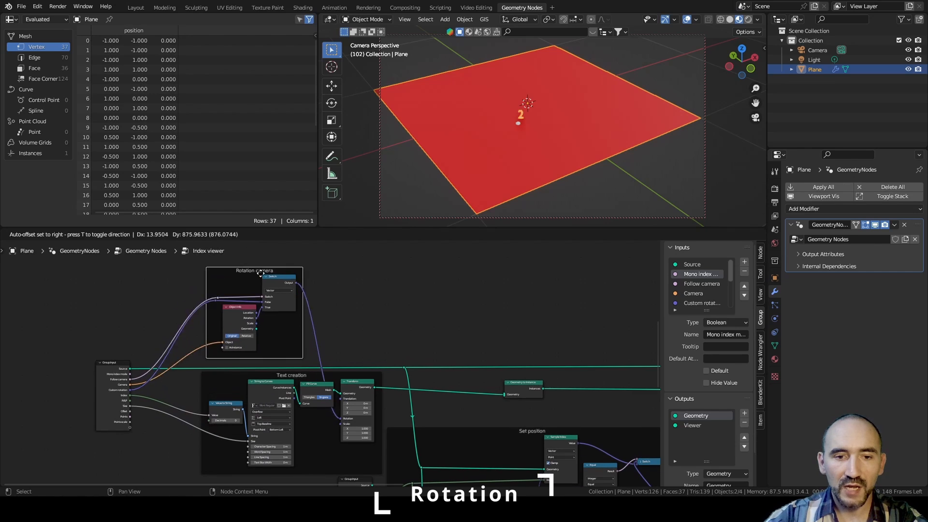
scroll(295, 295, up, 4)
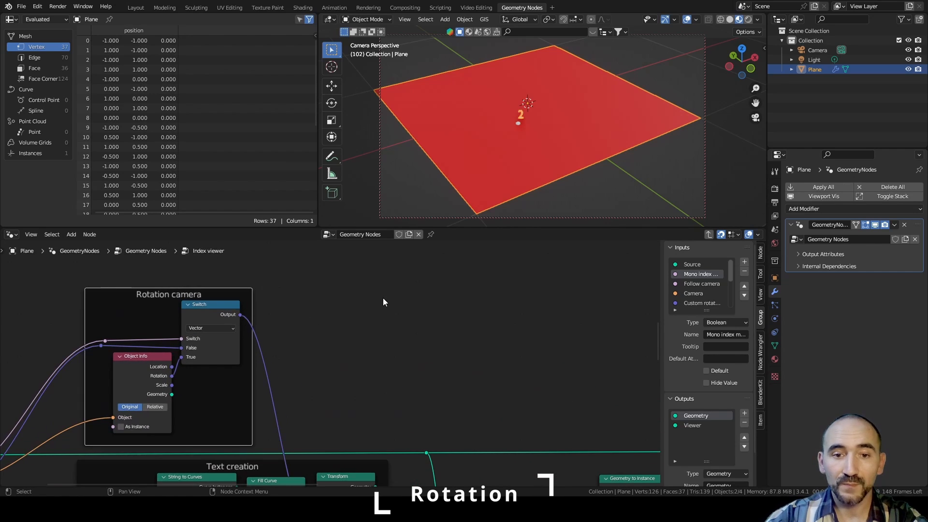
scroll(383, 302, down, 4)
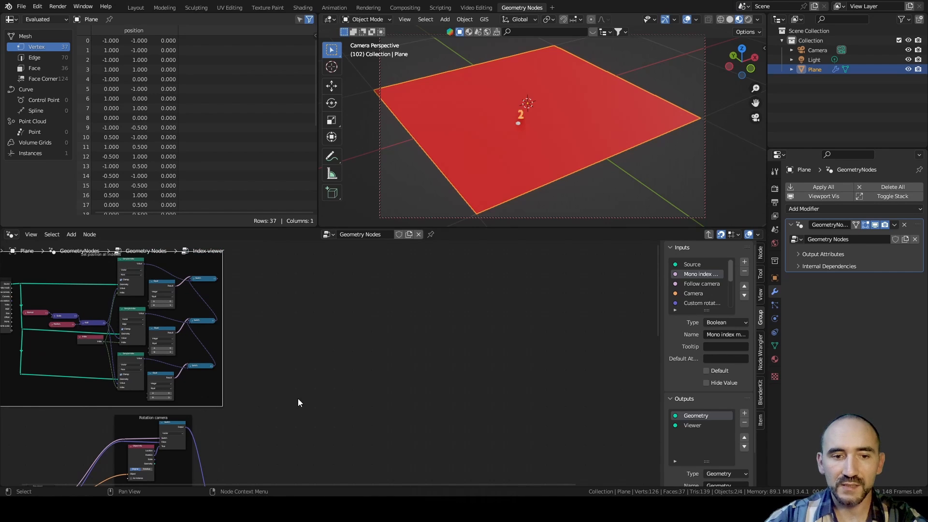
- Annotate an arrow from the 6 to the powers 10^0=1, 10^1=10 and 10^2=100, and write 6/1=6 below
click(333, 159)
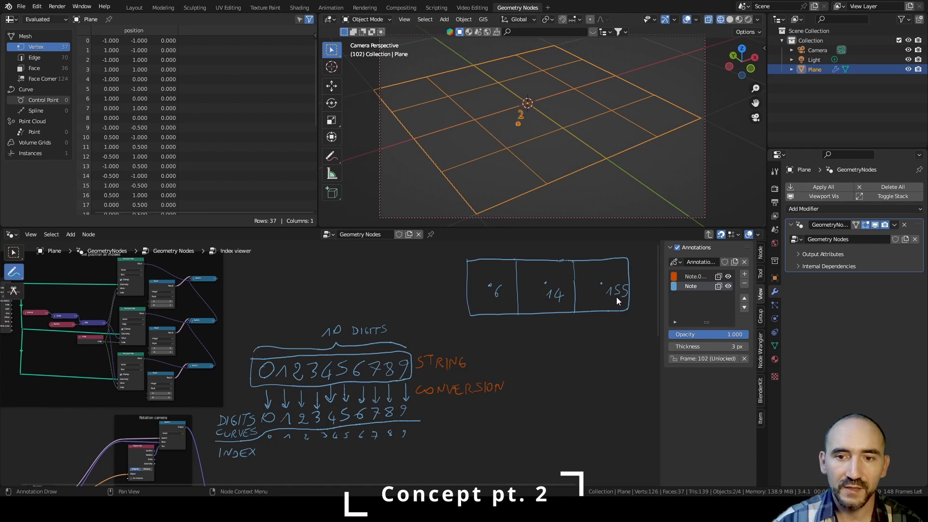
drag(495, 286, 498, 294)
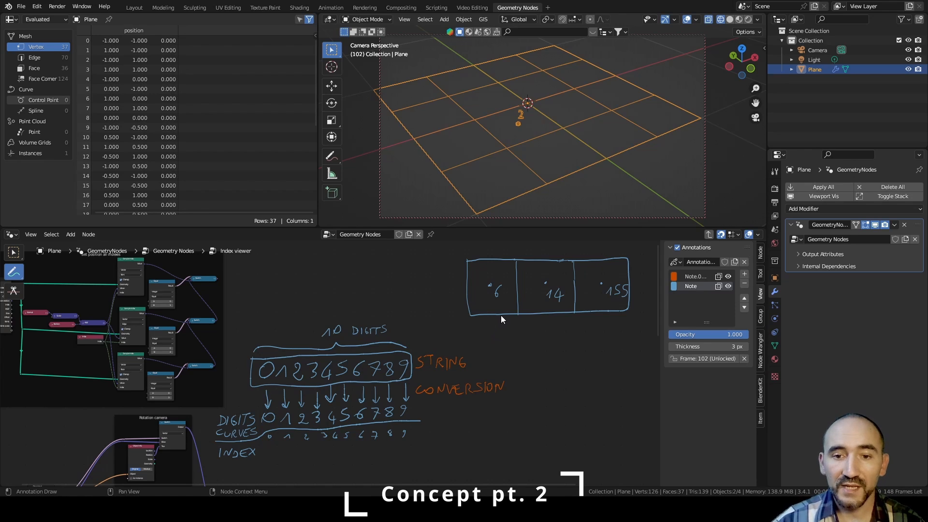
mouse_move(499, 305)
mouse_down()
mouse_move(538, 355)
mouse_move(559, 343)
mouse_up()
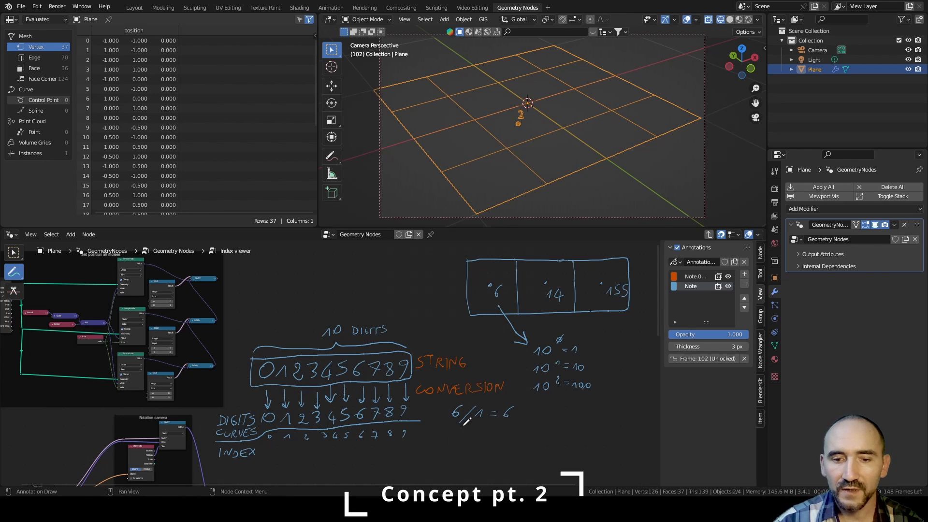
- Handwrite the divisions 6/10=0,... and 6/100=0,... in a column beneath the 6/1 annotation
drag(457, 427, 513, 431)
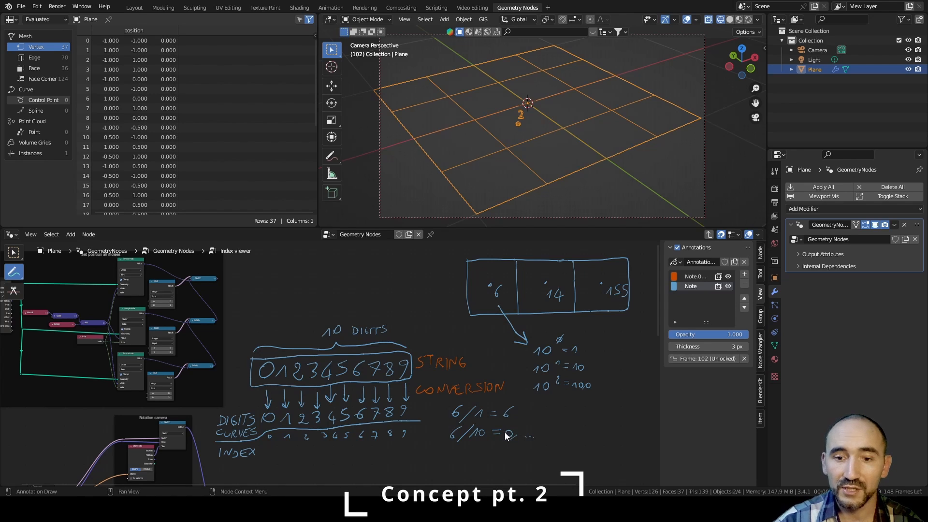
drag(458, 449, 454, 465)
drag(461, 453, 472, 454)
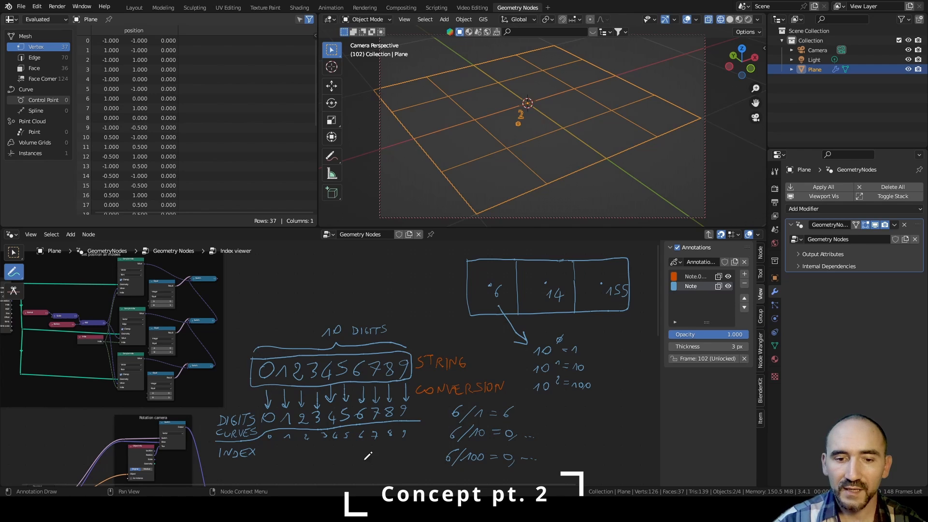
- Annotate arrows under the index row at 6 and 0, and sketch a circled 6 with an arrow to 006, boxing its zeros
drag(361, 460, 364, 430)
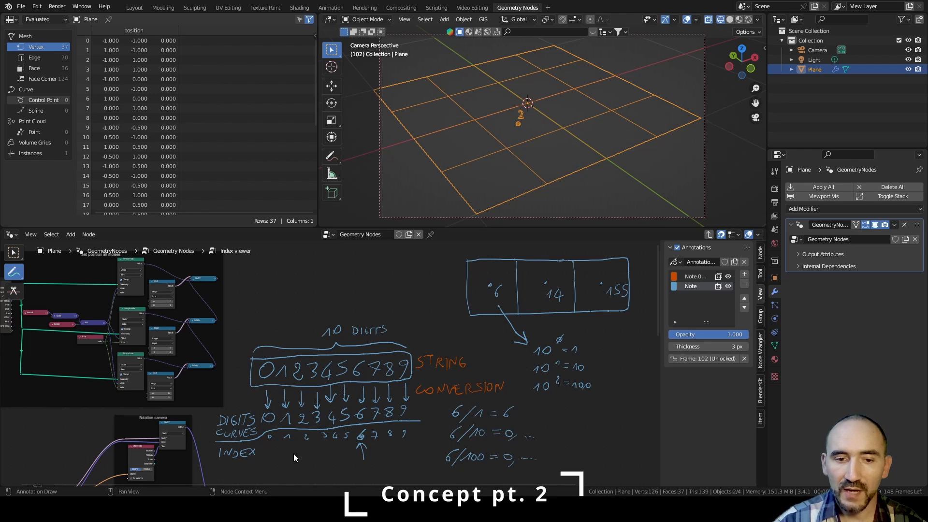
drag(269, 455, 278, 441)
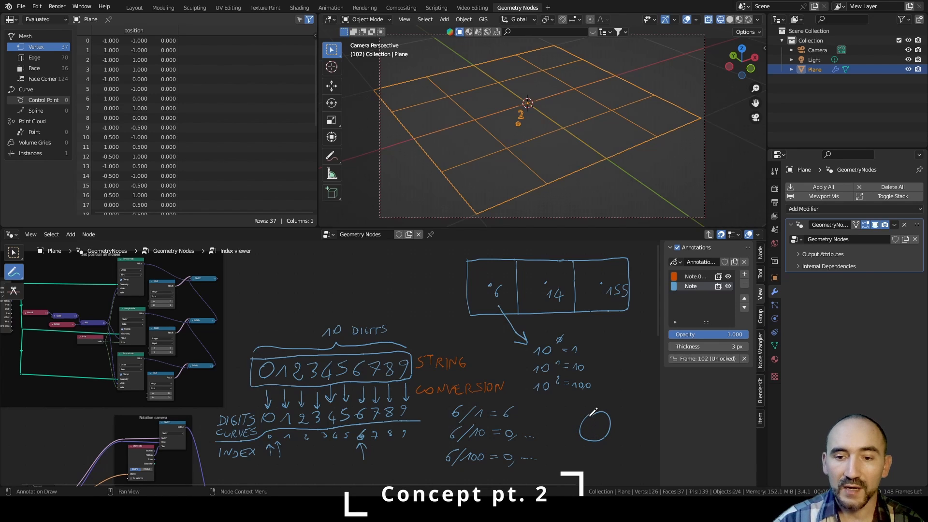
mouse_move(590, 417)
mouse_down()
mouse_move(607, 436)
mouse_move(589, 419)
mouse_move(584, 434)
mouse_move(605, 427)
mouse_up()
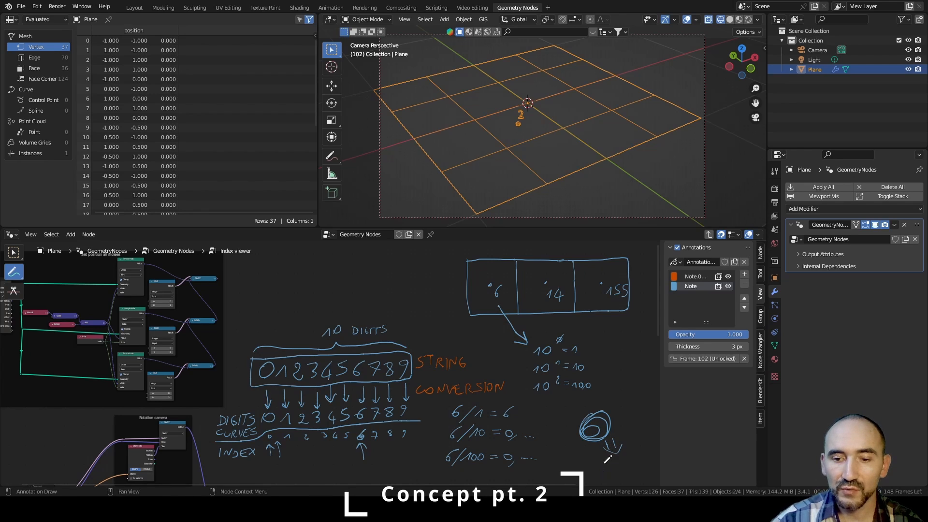
drag(608, 464, 629, 472)
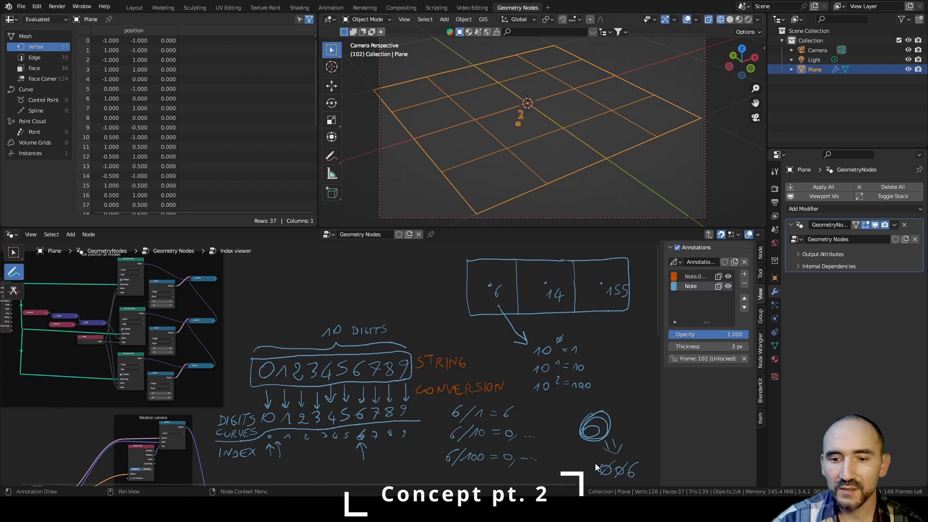
mouse_move(595, 463)
mouse_down()
mouse_move(608, 480)
mouse_move(633, 457)
mouse_move(599, 473)
mouse_up()
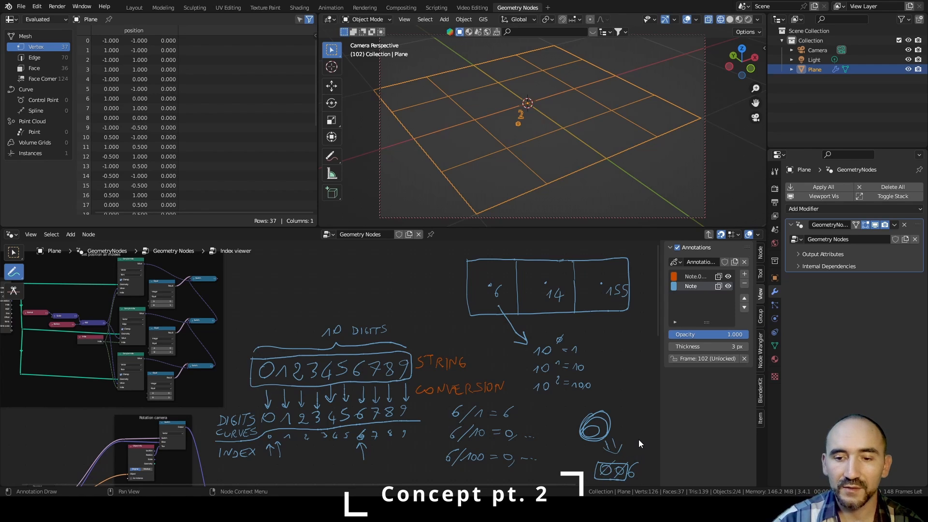
drag(641, 436, 637, 456)
drag(633, 448, 643, 449)
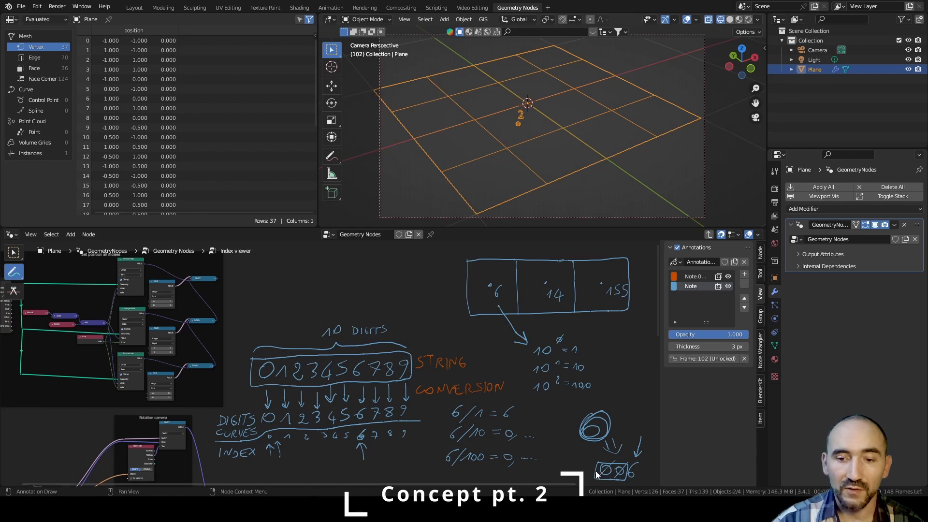
- Erase the 6 divisions and the 006 sketch, and handwrite 14/1=14 in their place
ctrl+drag(587, 427, 639, 444)
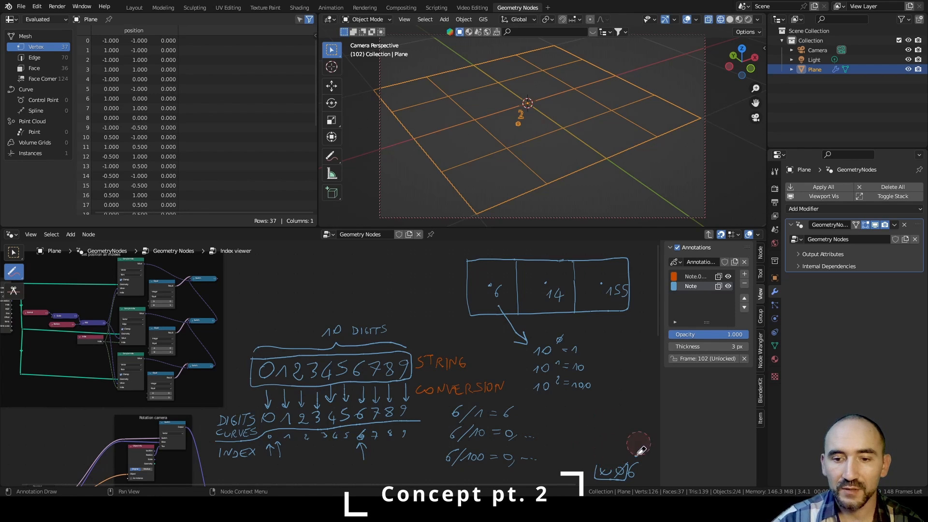
mouse_move(463, 429)
ctrl+mouse_down()
mouse_move(465, 416)
mouse_move(449, 419)
ctrl+mouse_up()
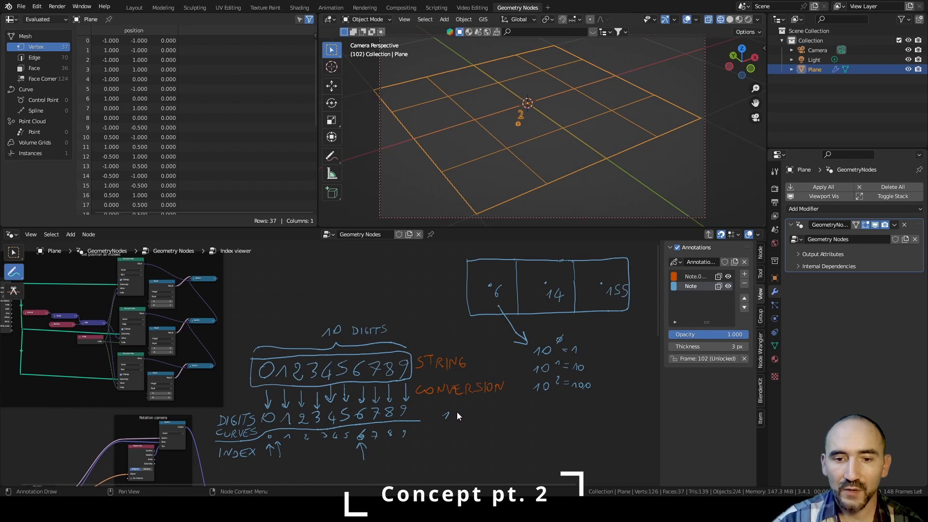
drag(455, 411, 461, 418)
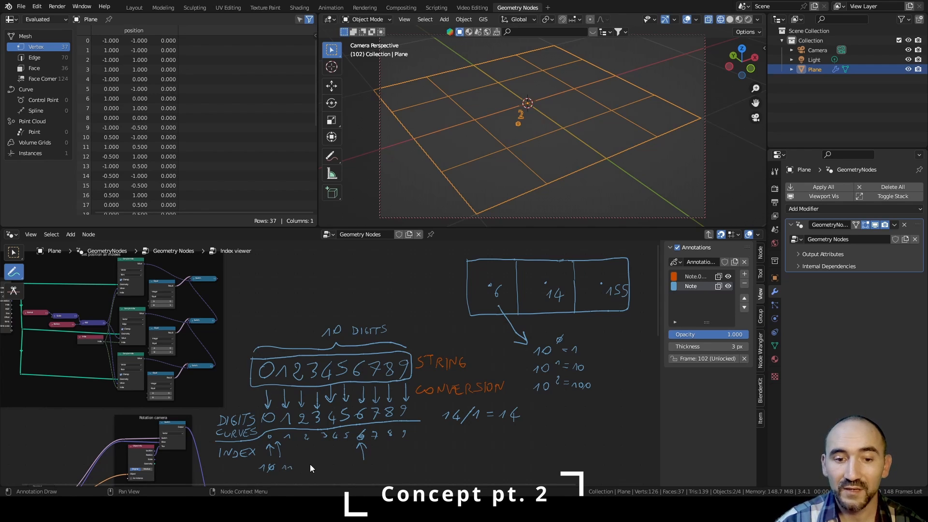
- Continue the handwritten sequence 10, 11 beneath the INDEX row with further numbers
drag(303, 466, 304, 470)
drag(310, 465, 339, 468)
drag(346, 469, 348, 469)
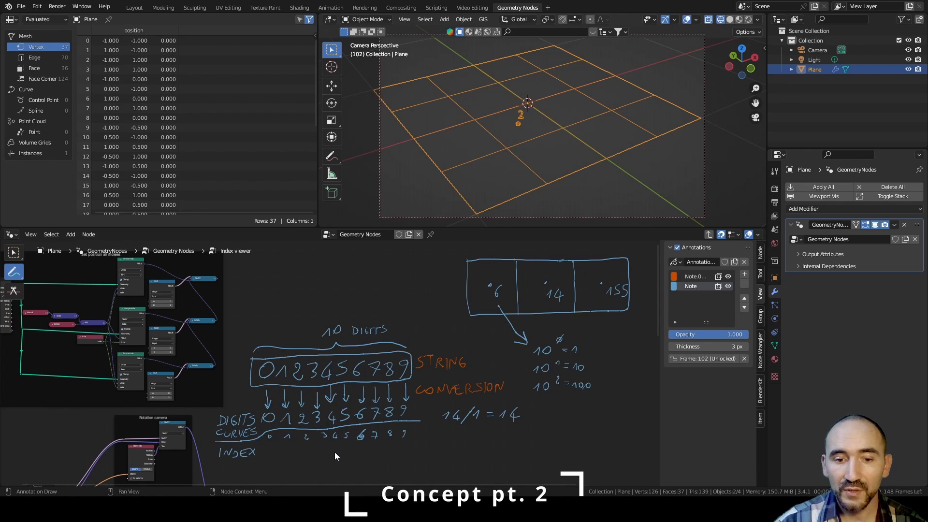
- Annotate the results 14/1=14=4 and 14/10=1,4=1, marking indexes 4 and 1 with arrows from below
drag(334, 453, 335, 434)
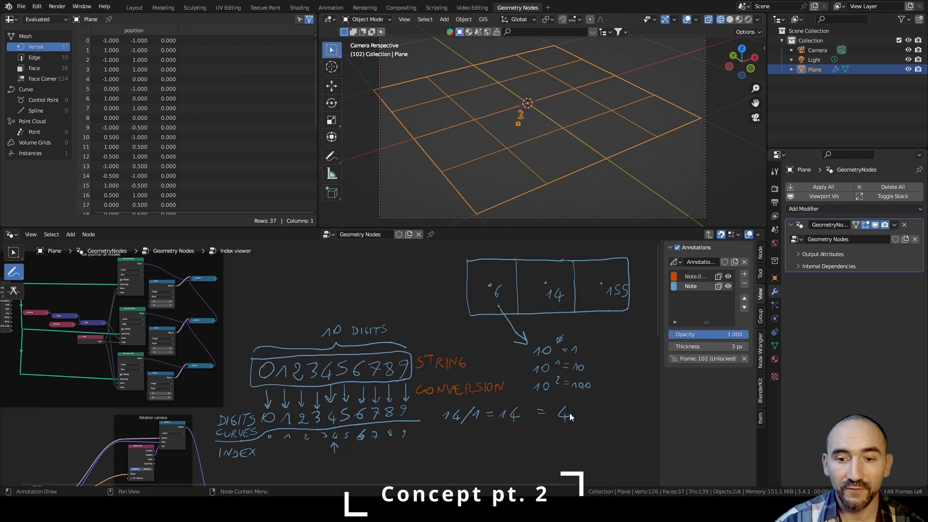
mouse_move(440, 434)
mouse_down()
mouse_move(443, 442)
mouse_move(463, 437)
mouse_up()
drag(457, 432, 456, 445)
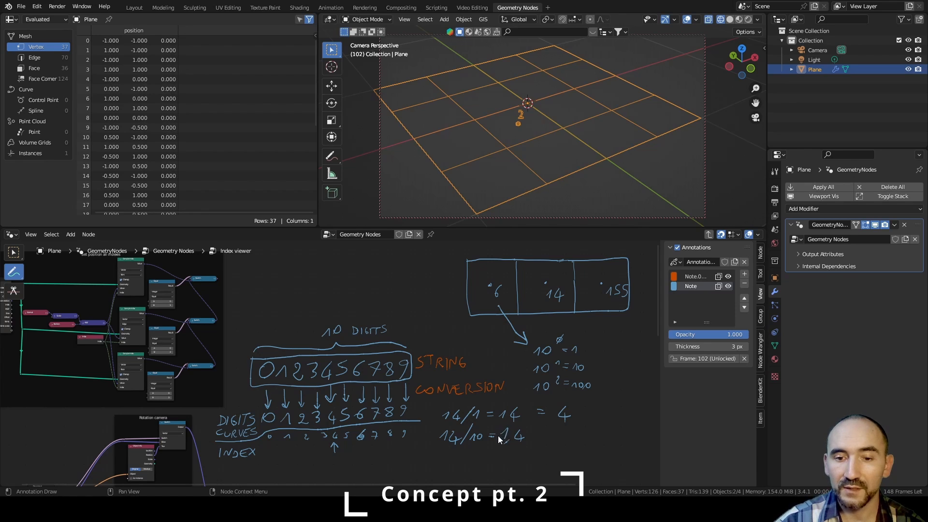
drag(541, 429, 547, 428)
drag(540, 433, 563, 438)
drag(287, 452, 291, 445)
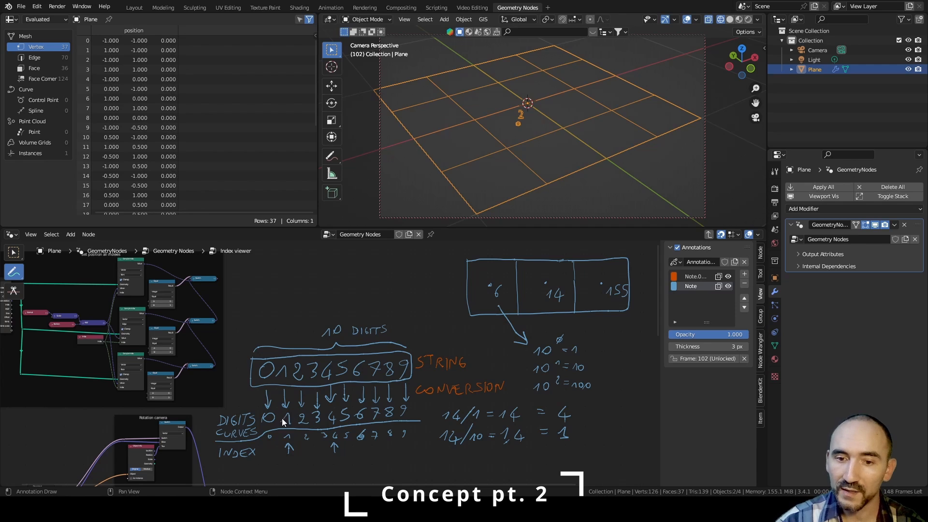
- Handwrite the division 14/100=0,14 beneath the 14/10 line
drag(438, 456, 439, 463)
mouse_move(452, 450)
mouse_down()
mouse_move(448, 459)
mouse_move(458, 458)
mouse_up()
mouse_move(454, 452)
mouse_down()
mouse_move(454, 465)
mouse_move(467, 464)
mouse_up()
drag(473, 457, 479, 458)
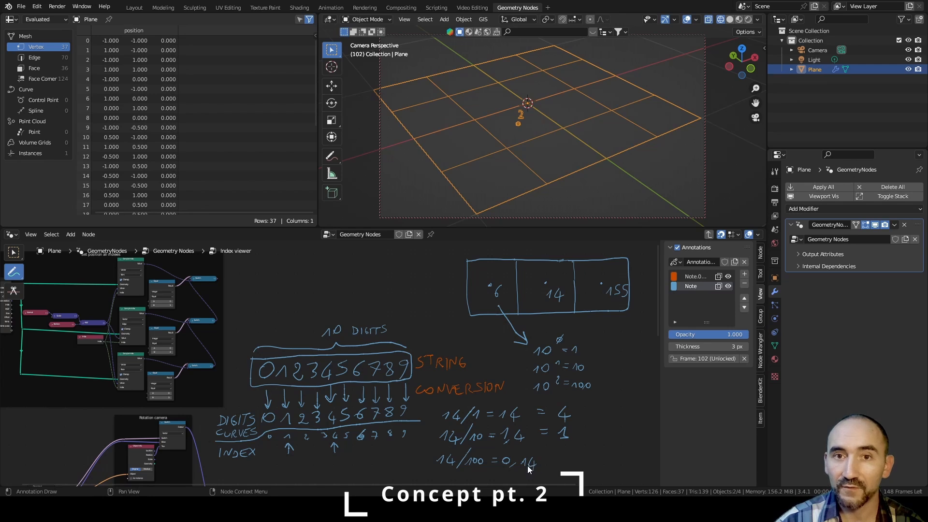
drag(522, 447, 515, 456)
drag(514, 452, 520, 456)
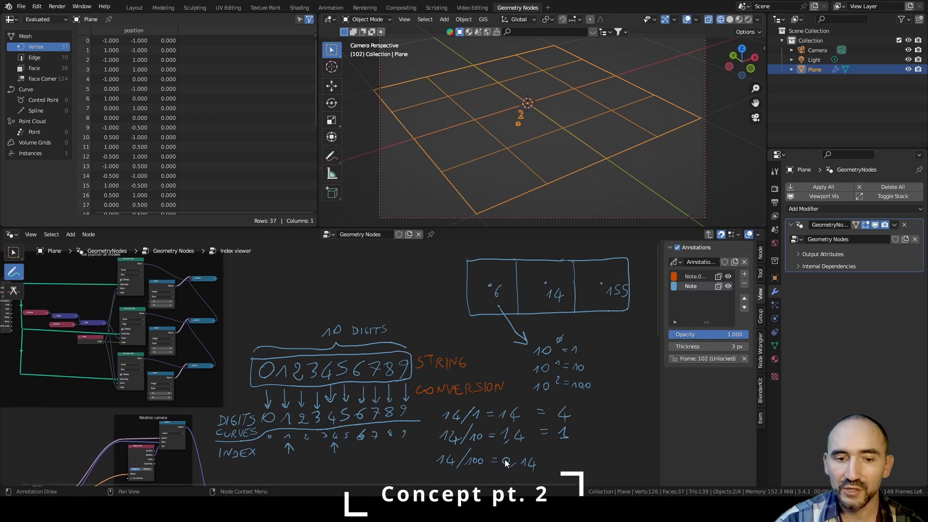
- Mark index 0 with an arrow, write =0 after 14/100=0,14 and draw a brace around the results 4, 1 and 0
drag(270, 455, 270, 441)
drag(266, 446, 274, 447)
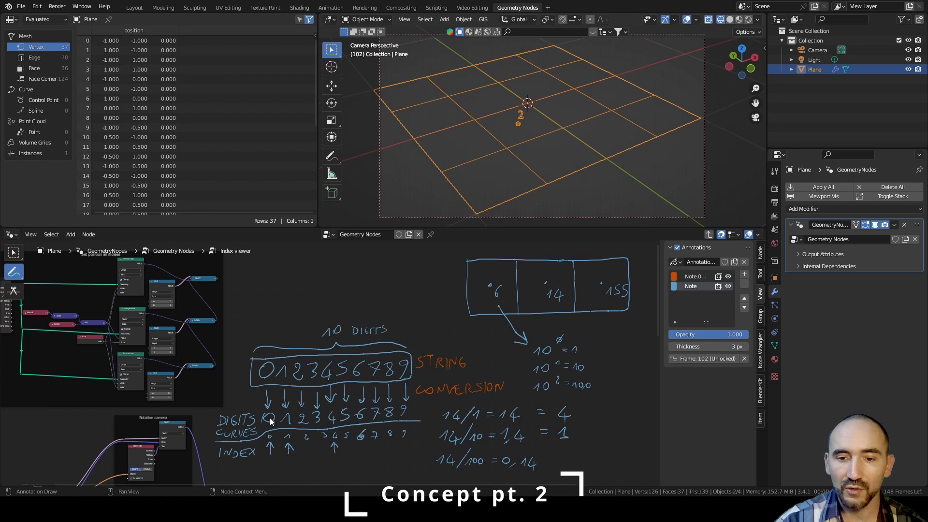
drag(540, 452, 548, 449)
drag(541, 457, 564, 451)
drag(571, 448, 557, 464)
drag(569, 405, 576, 466)
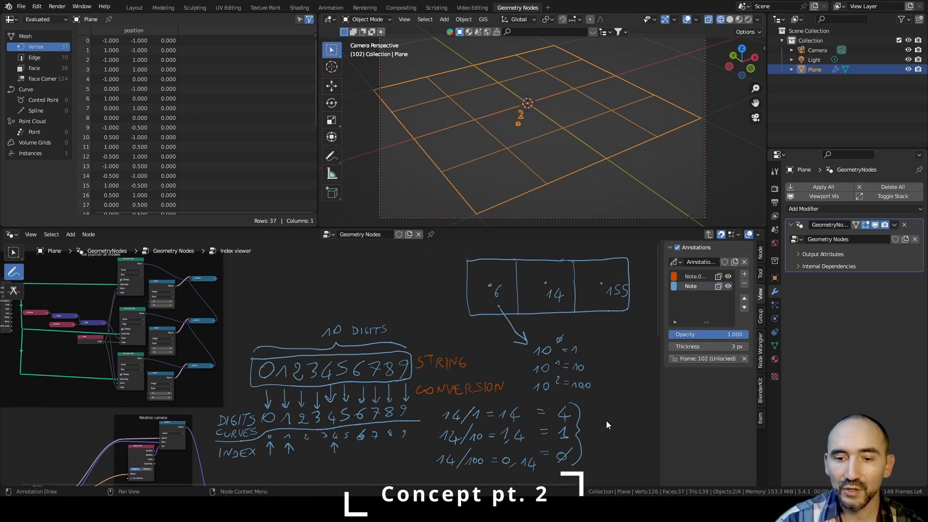
- Sketch the point beside the brace with an arrow, and write its resulting number below
mouse_move(596, 428)
mouse_down()
mouse_move(599, 436)
mouse_move(603, 422)
mouse_move(603, 430)
mouse_up()
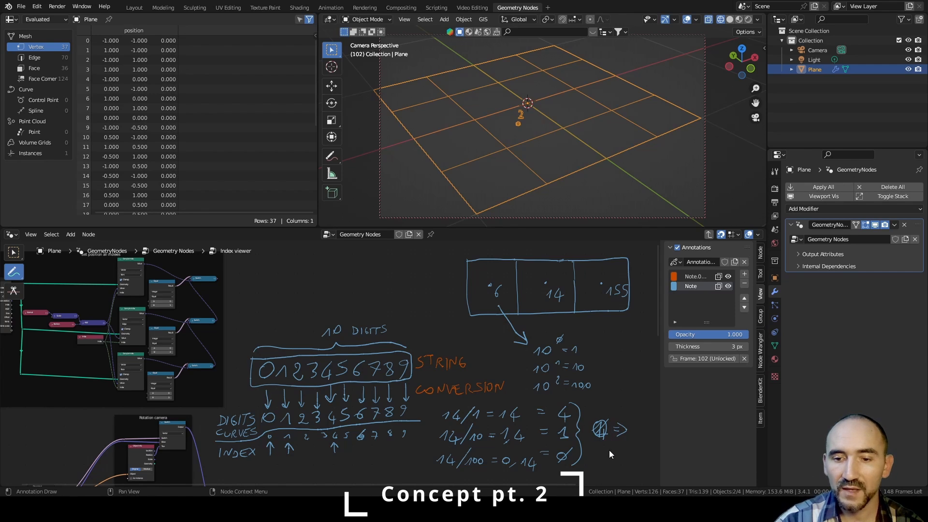
mouse_move(627, 453)
mouse_down()
mouse_move(629, 464)
mouse_move(646, 460)
mouse_up()
drag(644, 451, 642, 467)
drag(637, 433, 623, 448)
drag(623, 440, 629, 447)
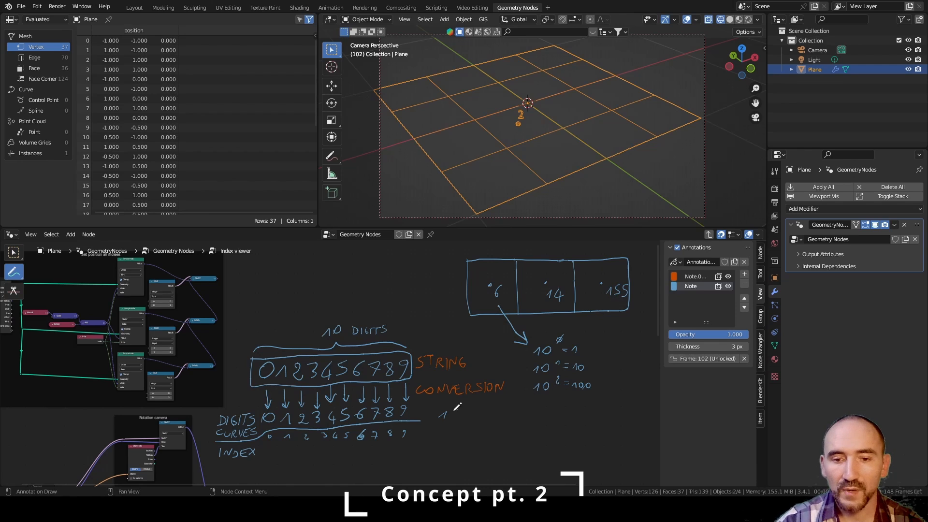
- Handwrite 155/1=155 => 5 and mark index 5 with an arrow from below
mouse_move(457, 409)
mouse_down()
mouse_move(451, 419)
mouse_move(462, 419)
mouse_up()
mouse_move(480, 404)
mouse_down()
mouse_move(466, 424)
mouse_move(499, 415)
mouse_up()
mouse_move(501, 413)
mouse_down()
mouse_move(509, 406)
mouse_move(508, 415)
mouse_up()
mouse_move(524, 405)
mouse_down()
mouse_move(515, 415)
mouse_move(526, 415)
mouse_up()
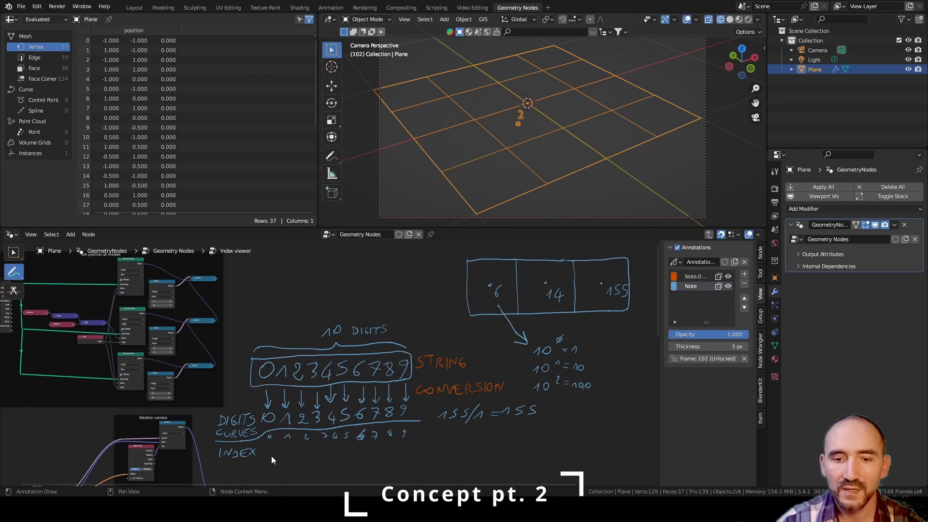
drag(345, 455, 344, 445)
drag(341, 449, 348, 449)
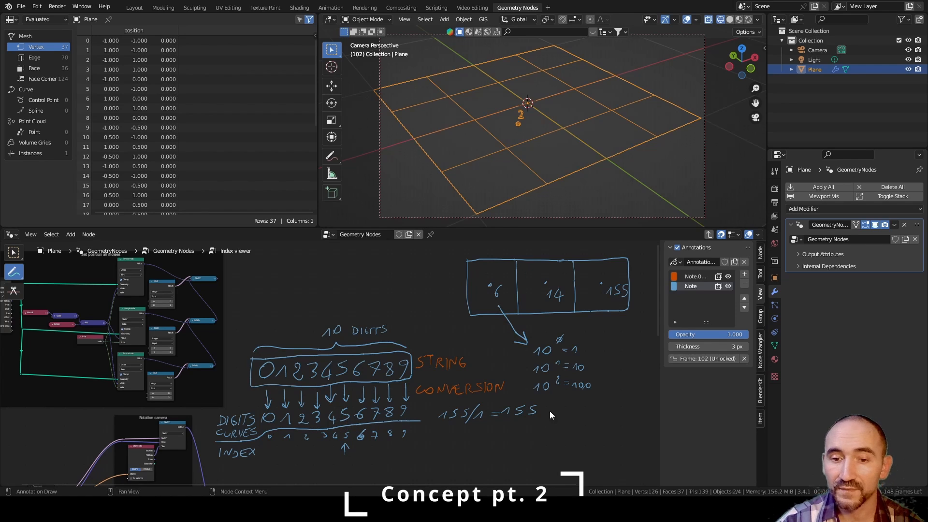
drag(574, 411, 561, 416)
drag(592, 402, 583, 416)
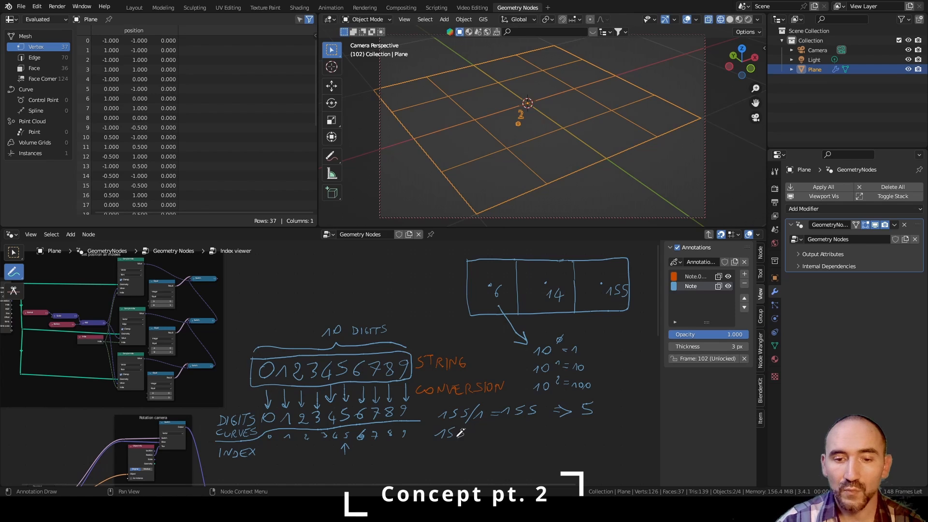
- Handwrite 155/10=15,5 => 5 and 155/100=1,55 below, drawing a line over the 15 in 15,5
drag(487, 429, 479, 431)
drag(492, 432, 500, 431)
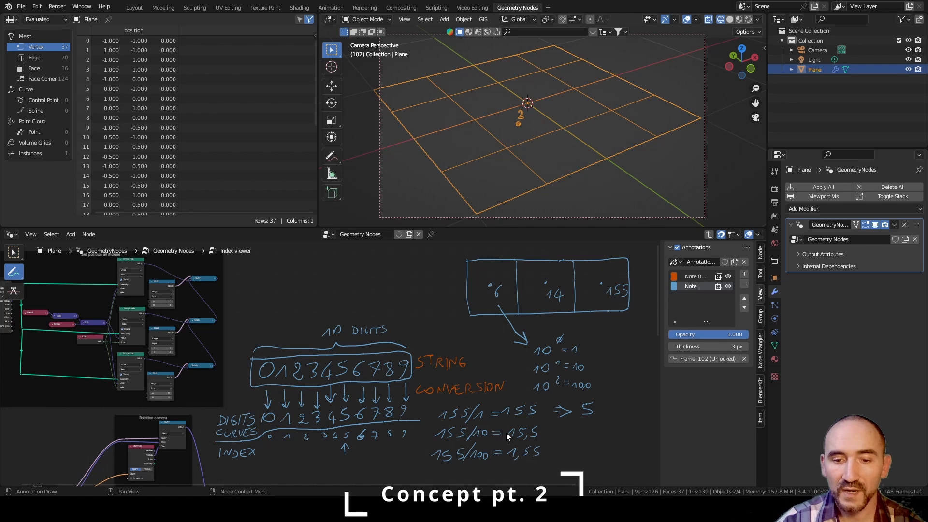
drag(508, 427, 526, 425)
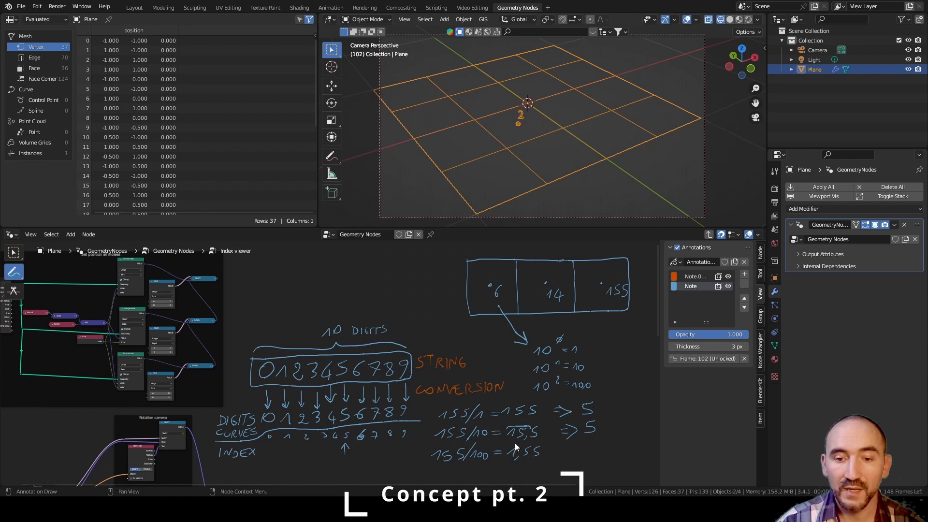
- Mark index 1 with an arrow, complete the last division with => 1, and brace the three results with an arrow to 155
drag(288, 456, 289, 444)
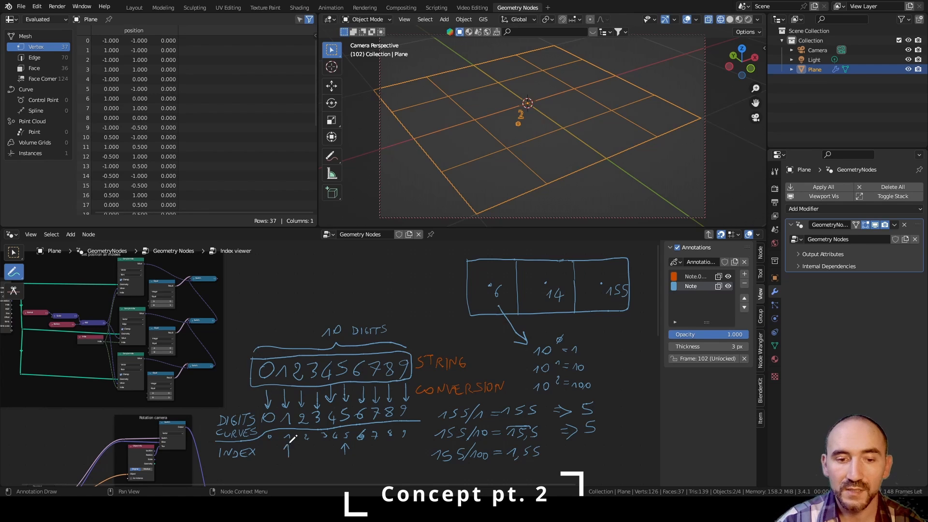
drag(560, 450, 571, 459)
drag(587, 452, 594, 456)
drag(595, 396, 597, 459)
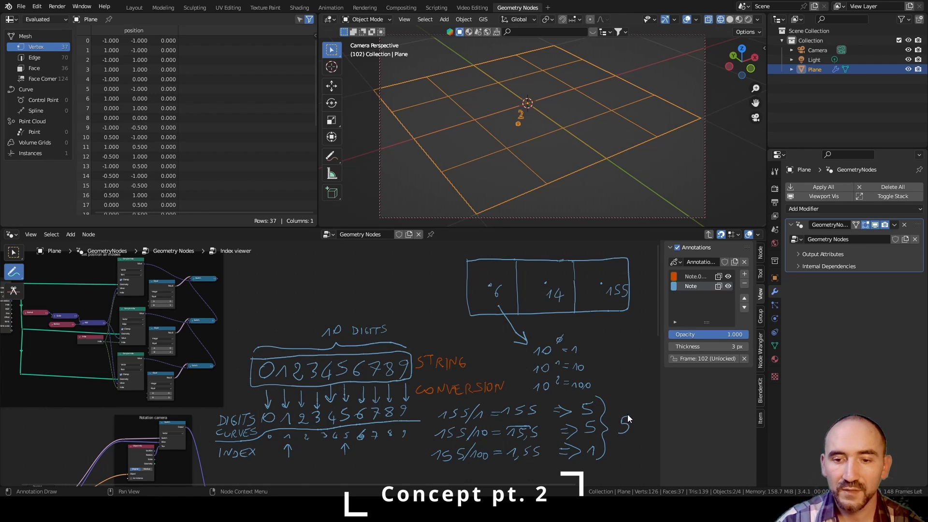
mouse_move(628, 418)
mouse_down()
mouse_move(624, 430)
mouse_move(629, 407)
mouse_move(644, 441)
mouse_move(631, 471)
mouse_move(655, 460)
mouse_up()
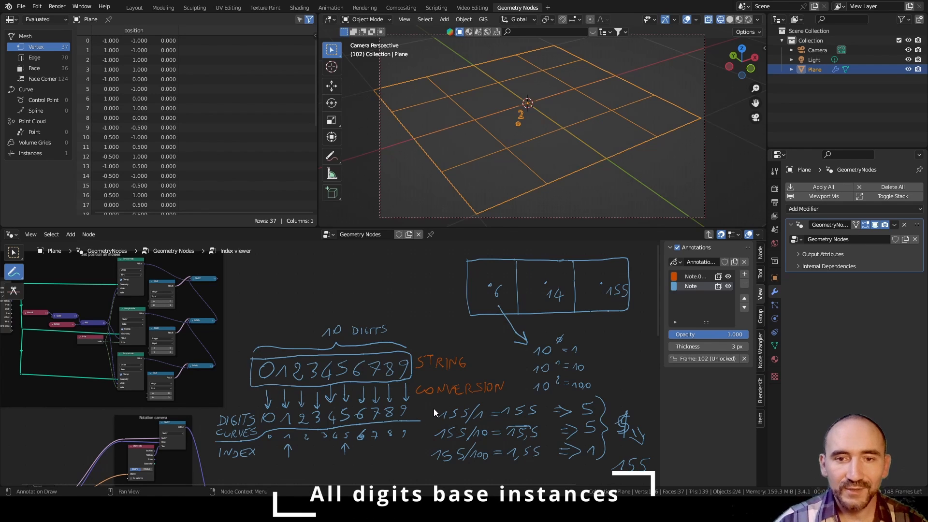
- Hide the node editor's annotations, reactivate the selection tool and save the file
scroll(434, 408, down, 5)
middle_drag(434, 408, 365, 384)
scroll(361, 354, up, 4)
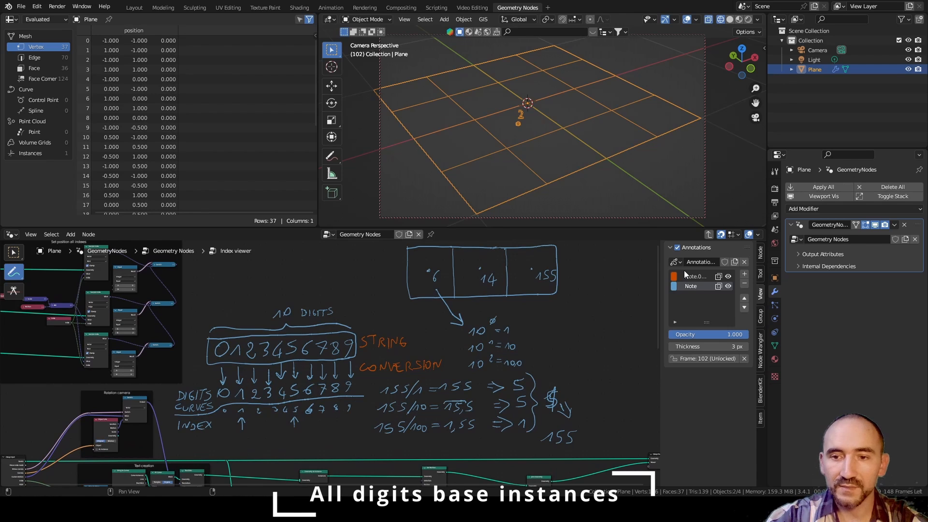
click(678, 248)
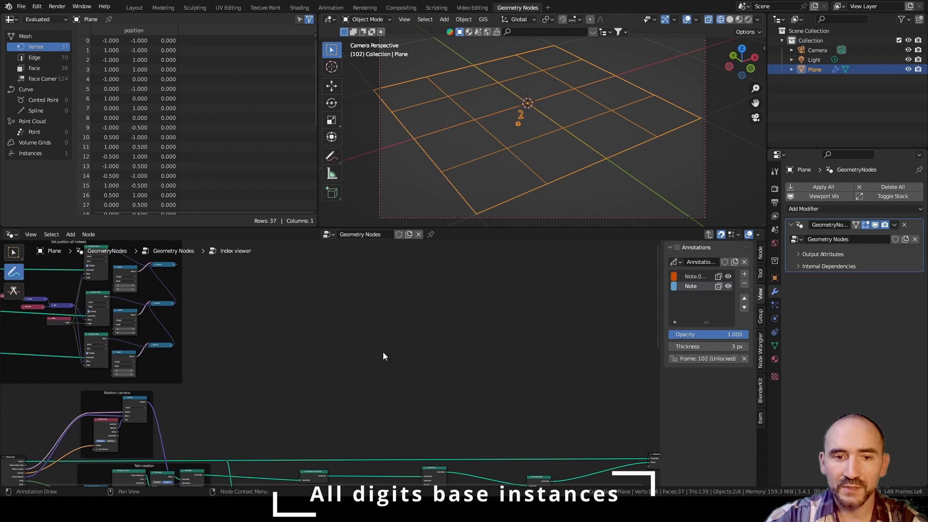
scroll(338, 360, up, 2)
key(ctrl+s)
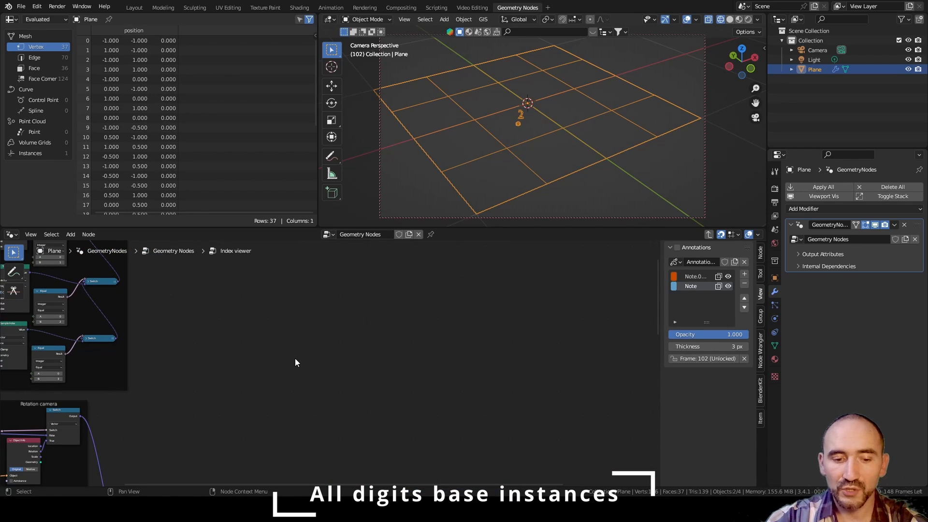
- Add a String to Curves node in the free space beside the Set position all indexes and Rotation camera frames
key(F3)
text(string to)
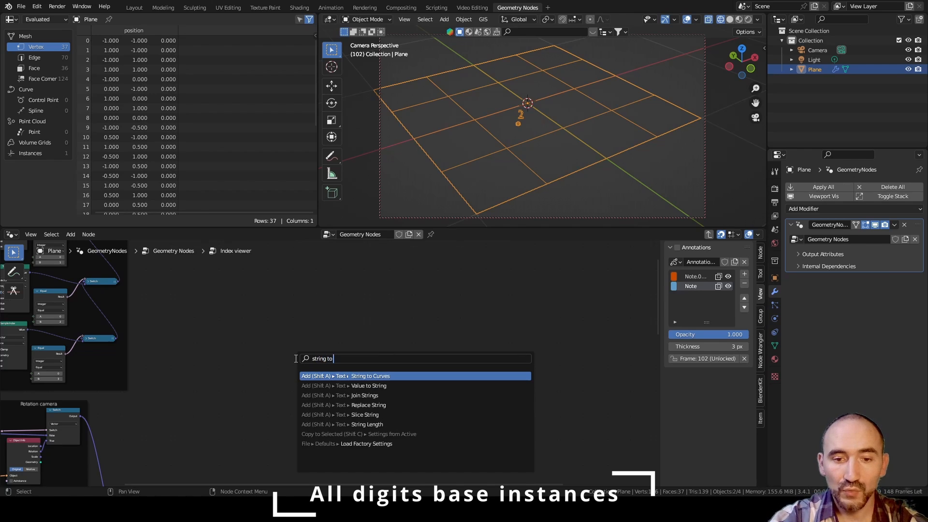
key(Return)
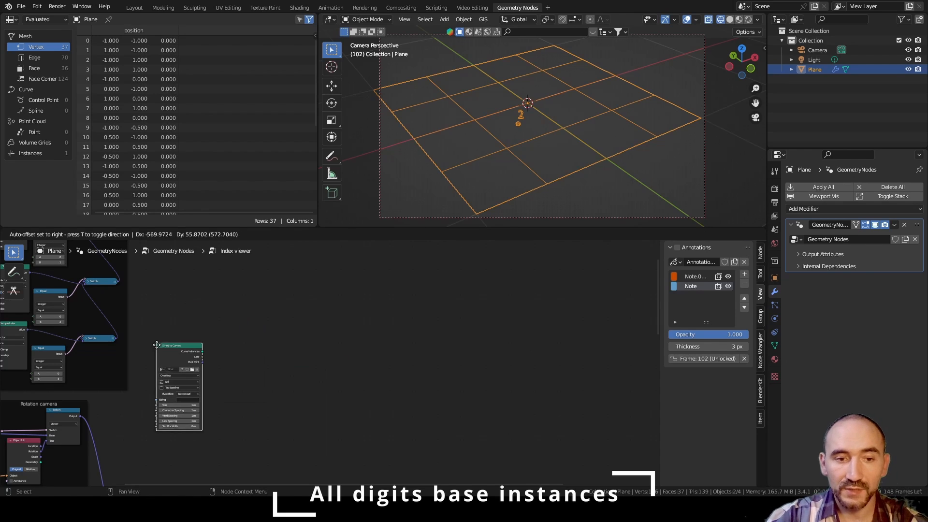
click(192, 337)
scroll(194, 335, up, 6)
middle_drag(177, 362, 312, 328)
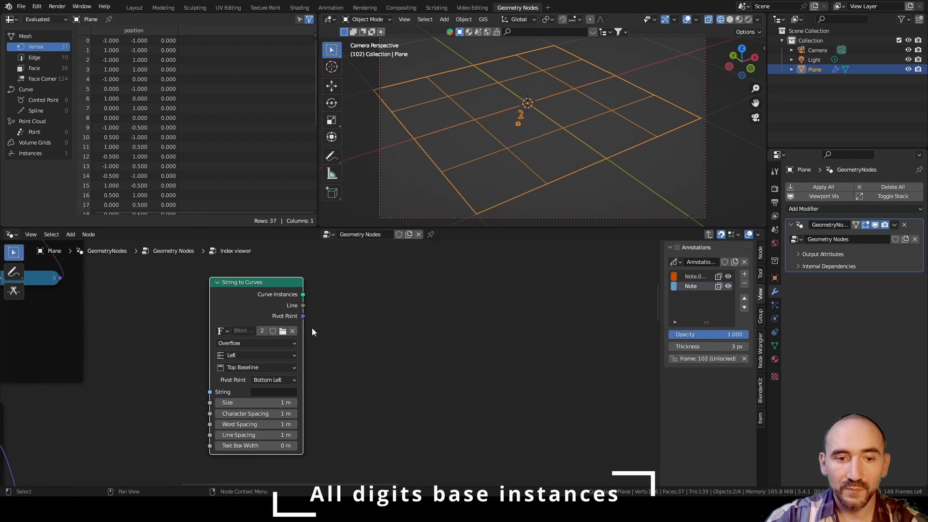
click(260, 392)
text(0123456789)
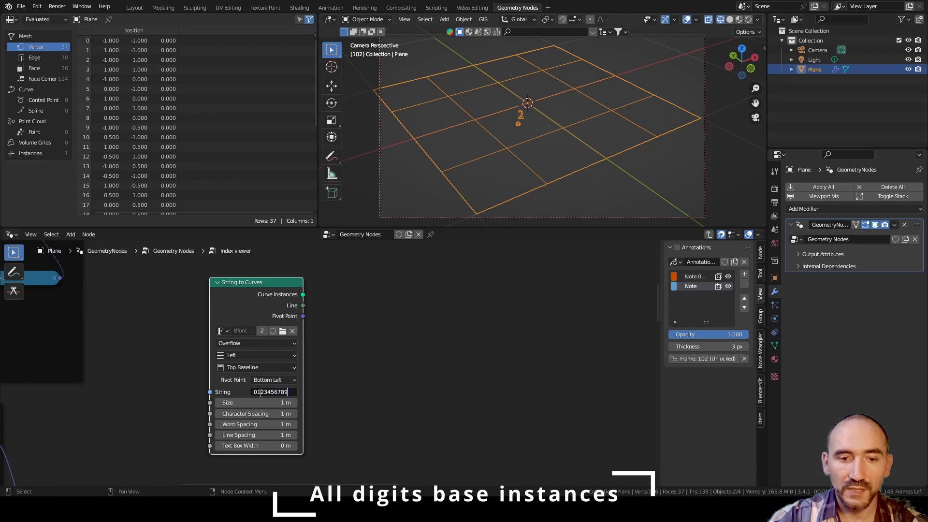
key(Return)
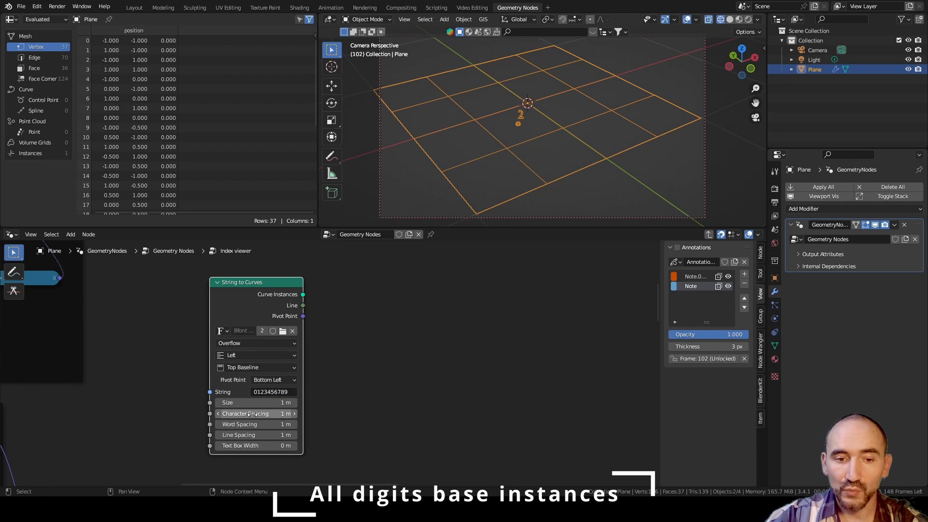
- Set the String to Curves node's character spacing to 0 m and its horizontal alignment to Right
click(250, 414)
text(0)
key(Return)
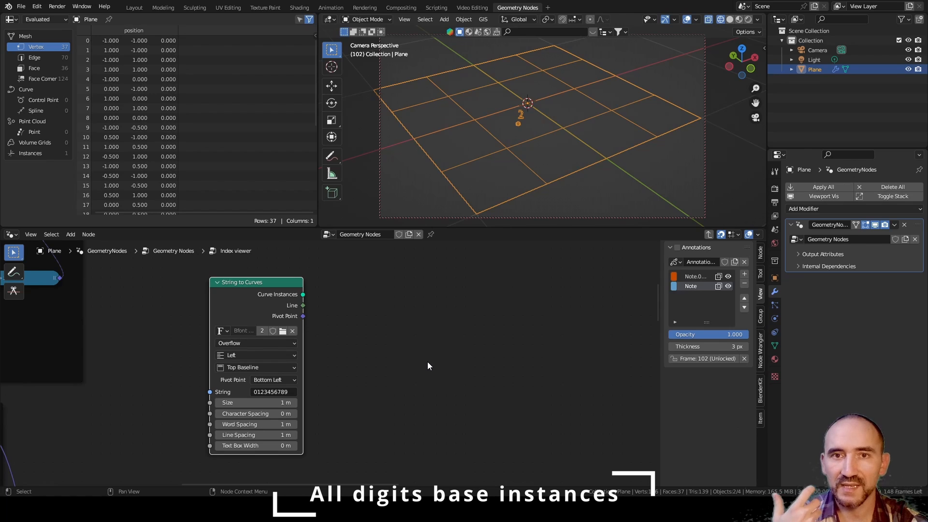
click(242, 355)
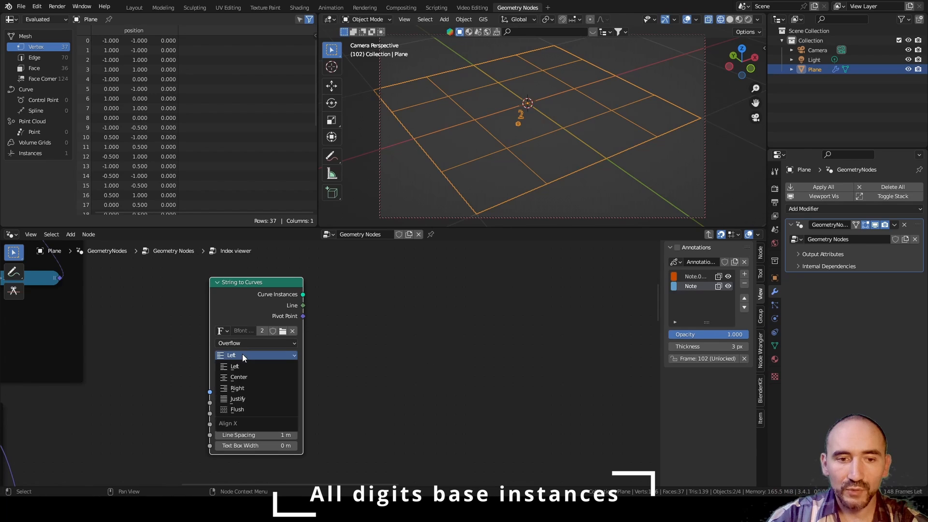
click(248, 390)
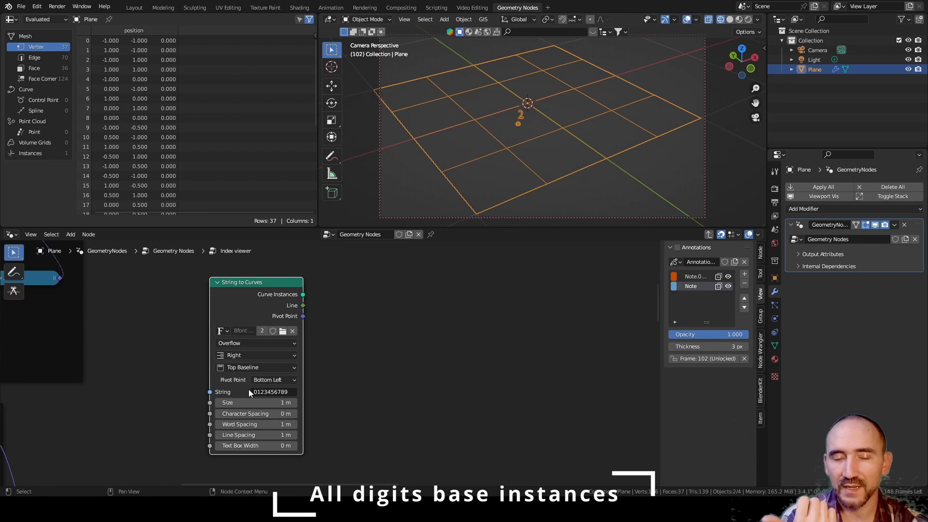
- Annotate right alignment with numbers from 0 to 100 beside a vertical line and direction arrows, then clear the sketch and reactivate the selection tool
mouse_move(515, 270)
mouse_down()
mouse_move(521, 420)
mouse_move(513, 447)
mouse_move(459, 446)
mouse_move(472, 449)
mouse_up()
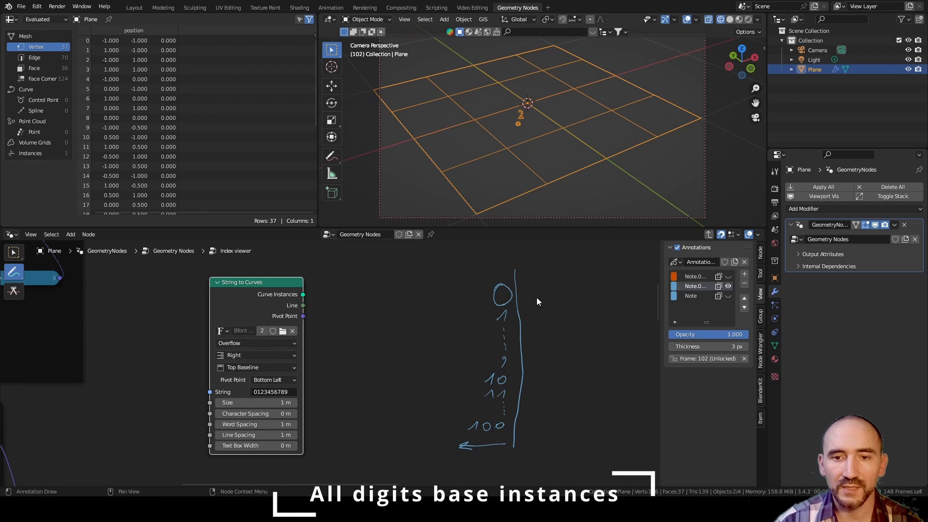
drag(536, 295, 582, 294)
mouse_move(570, 288)
mouse_down()
mouse_move(582, 294)
mouse_move(575, 303)
mouse_up()
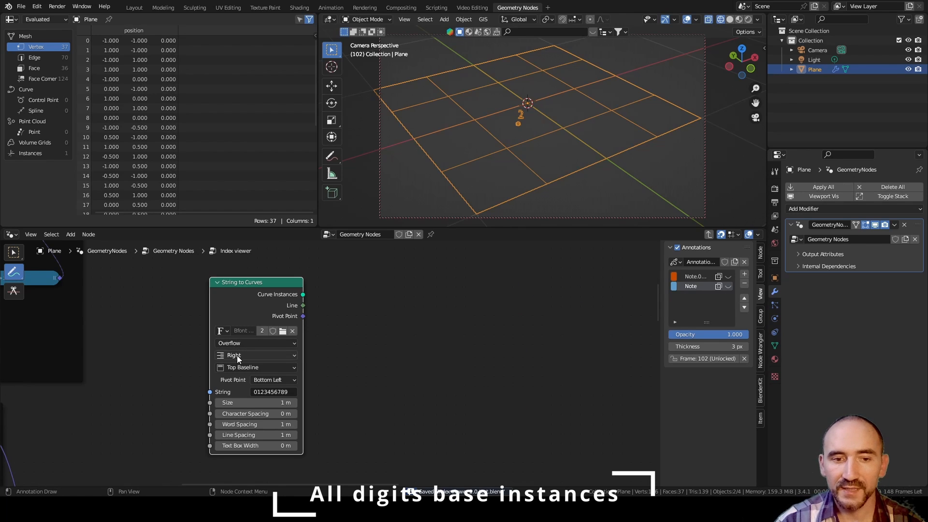
key(w)
- Add a Group Input node beside String to Curves and link its Size output to the Size input
scroll(228, 358, down, 6)
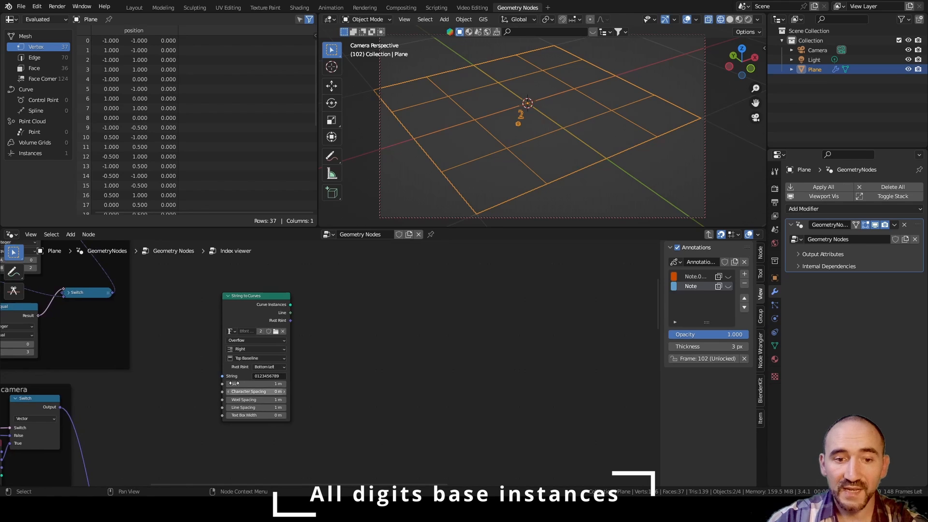
scroll(223, 370, down, 1)
middle_drag(193, 359, 471, 374)
scroll(348, 361, down, 2)
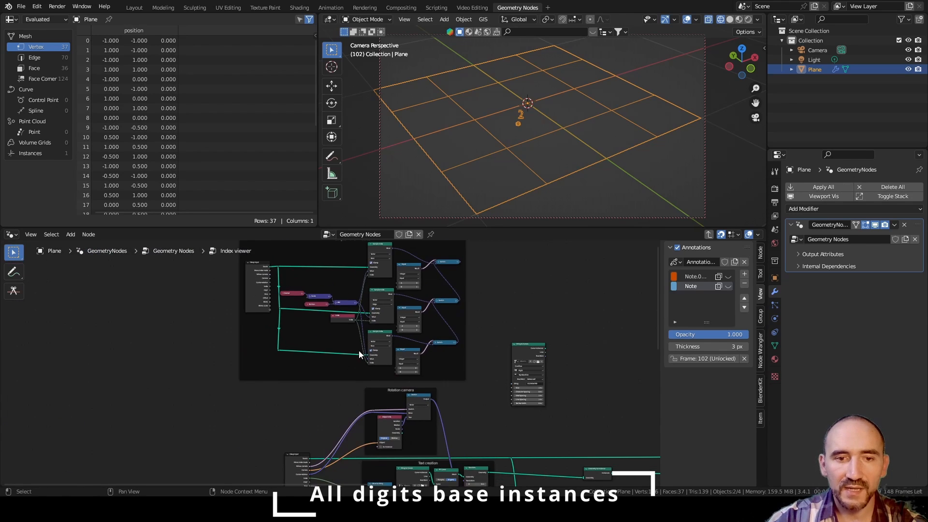
middle_drag(359, 350, 216, 383)
scroll(200, 385, up, 2)
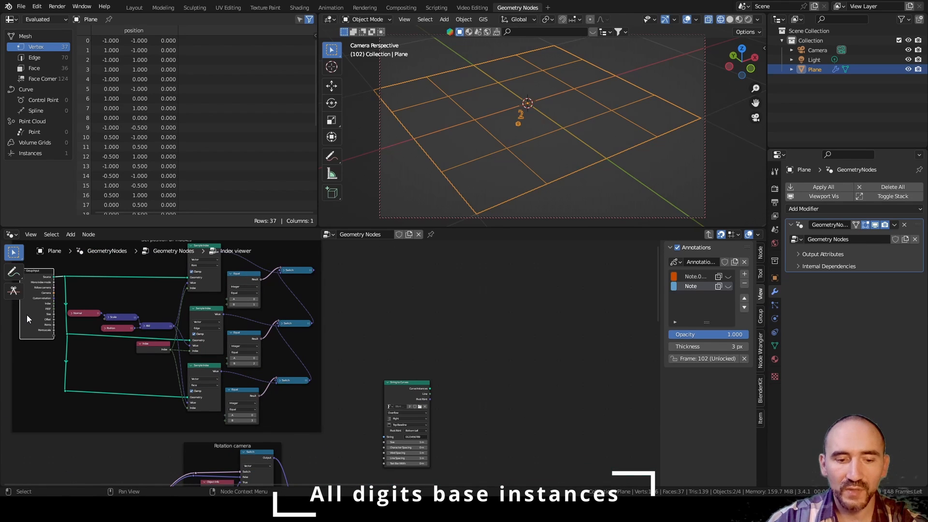
key(F3)
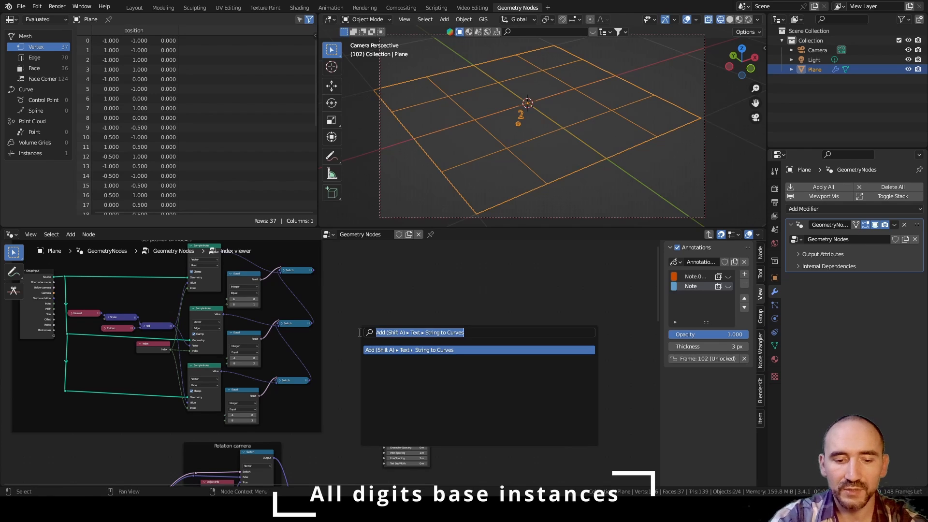
text(group inp)
key(Return)
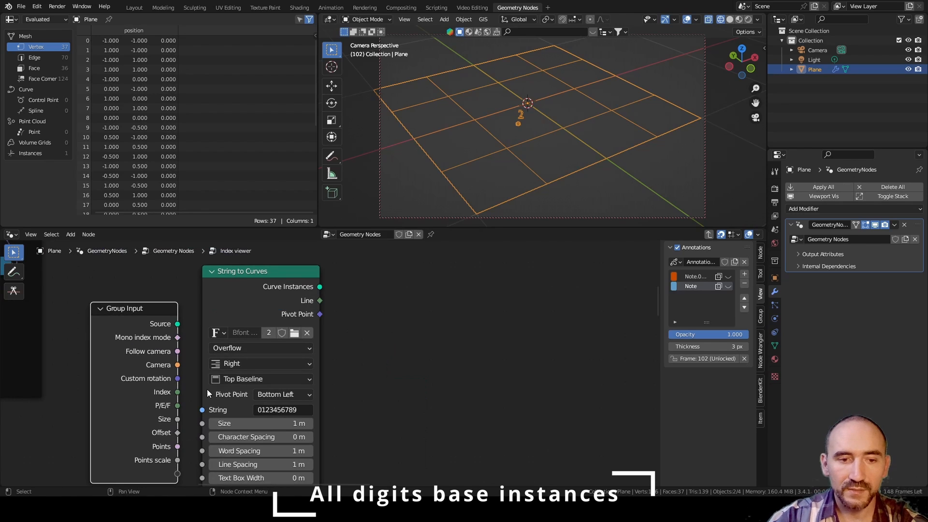
drag(178, 420, 202, 424)
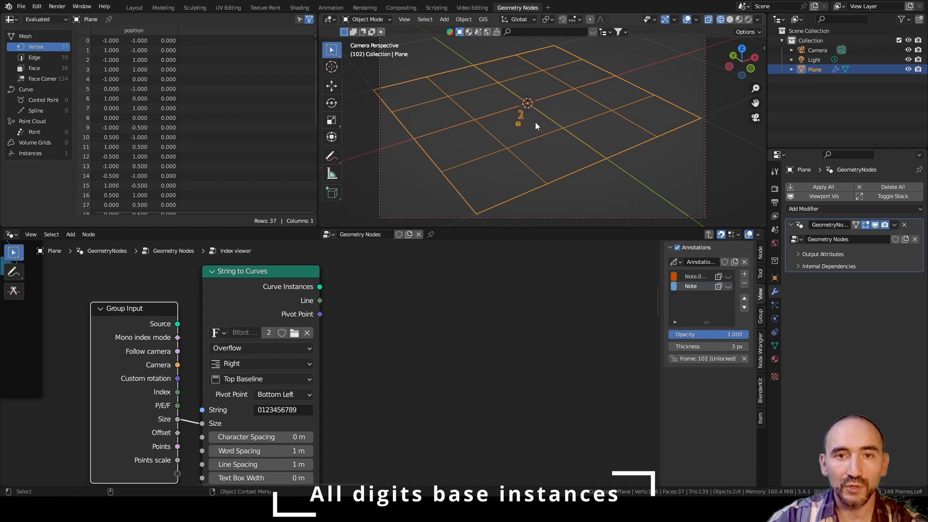
- Preview String to Curves' Curve Instances through a Viewer node and frame the digits in the 3D viewport
click(332, 286)
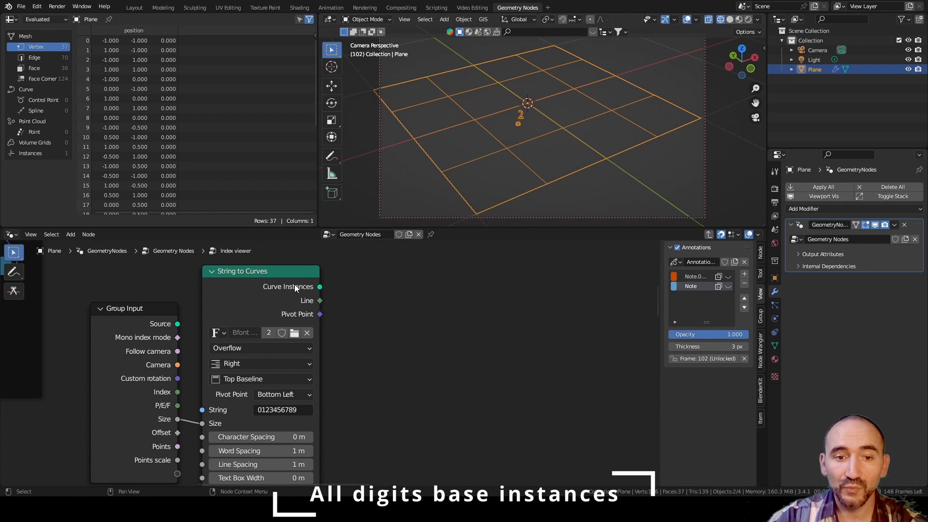
ctrl+shift+click(280, 285)
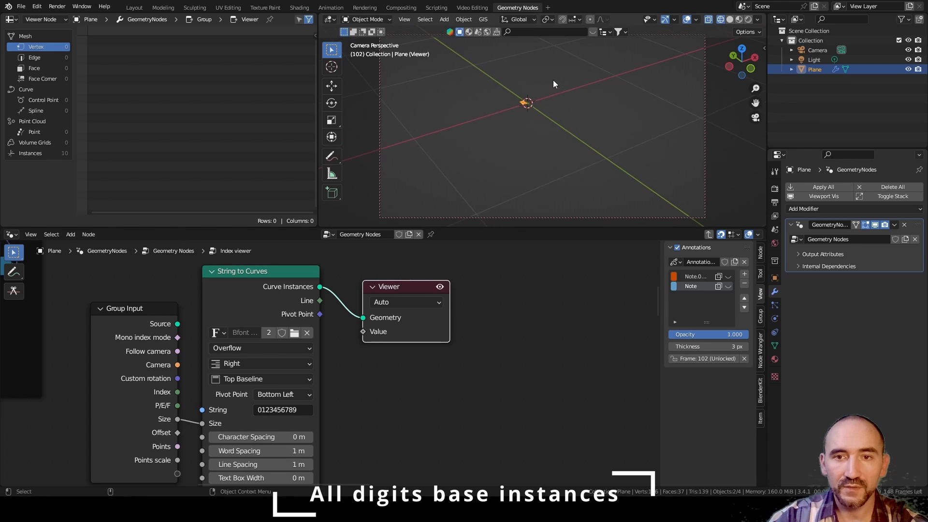
key(KP_Decimal)
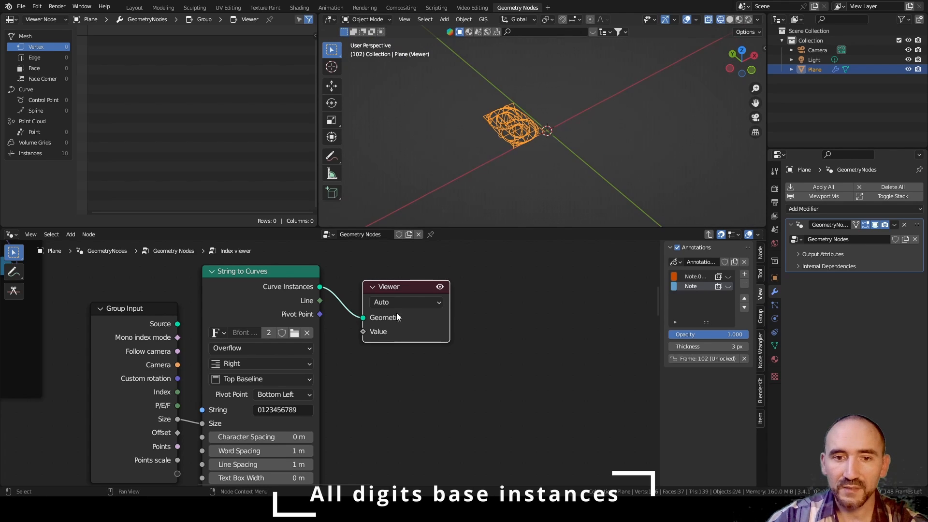
- Move the Viewer node aside and insert a Fill Curve node set to N-gons between String to Curves and the Viewer
drag(396, 313, 570, 297)
key(F3)
text(fil)
key(Return)
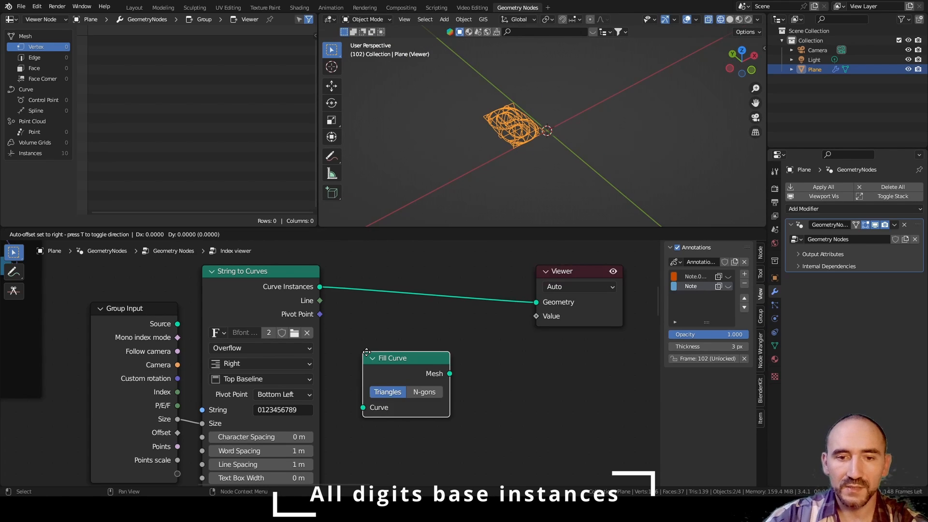
click(437, 324)
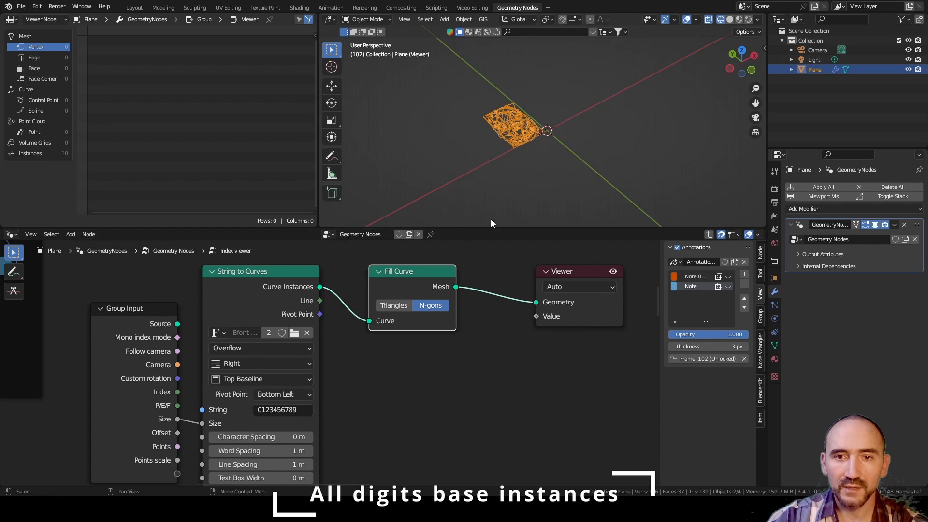
- Turn off X-ray display in the 3D viewport and reselect the plane
click(527, 152)
key(alt+z)
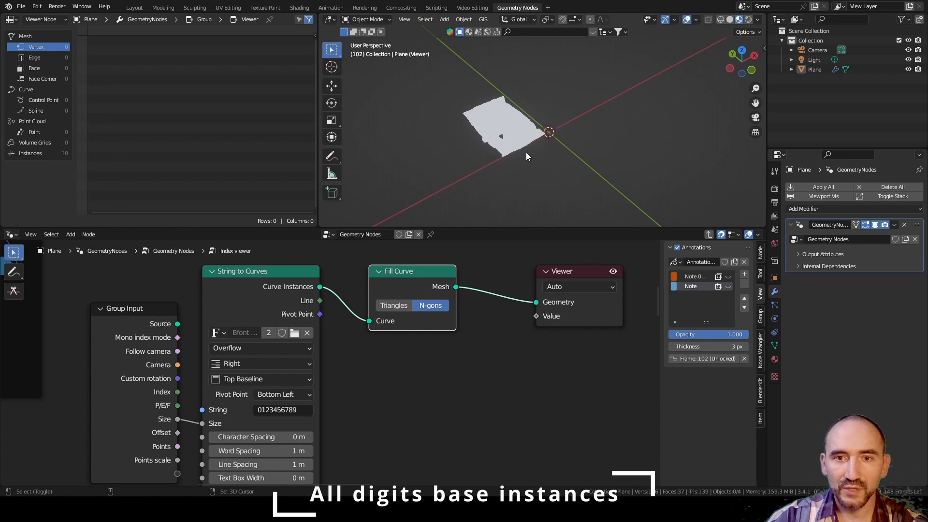
click(508, 119)
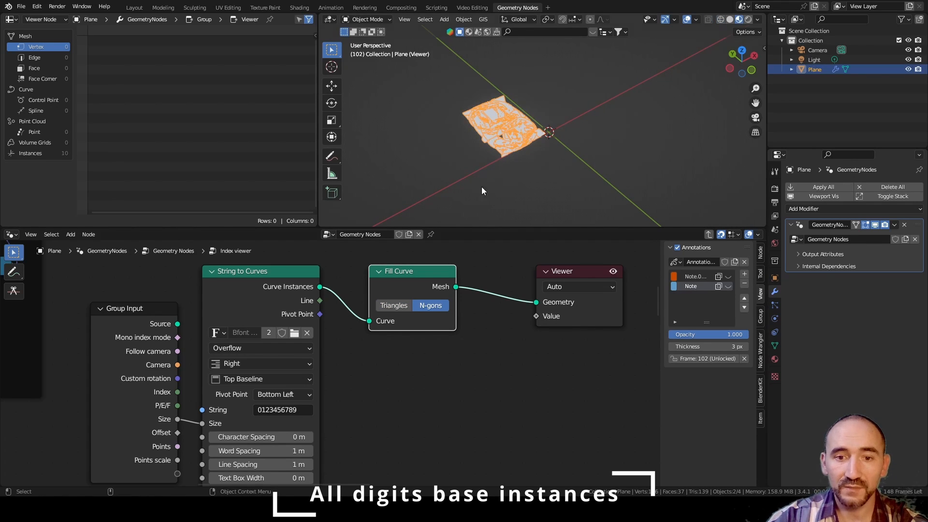
- Enclose Group Input, String to Curves and Fill Curve in a frame labelled All digits base instances and save the file
scroll(469, 334, down, 7)
middle_drag(483, 319, 285, 365)
drag(336, 345, 602, 338)
drag(63, 314, 255, 397)
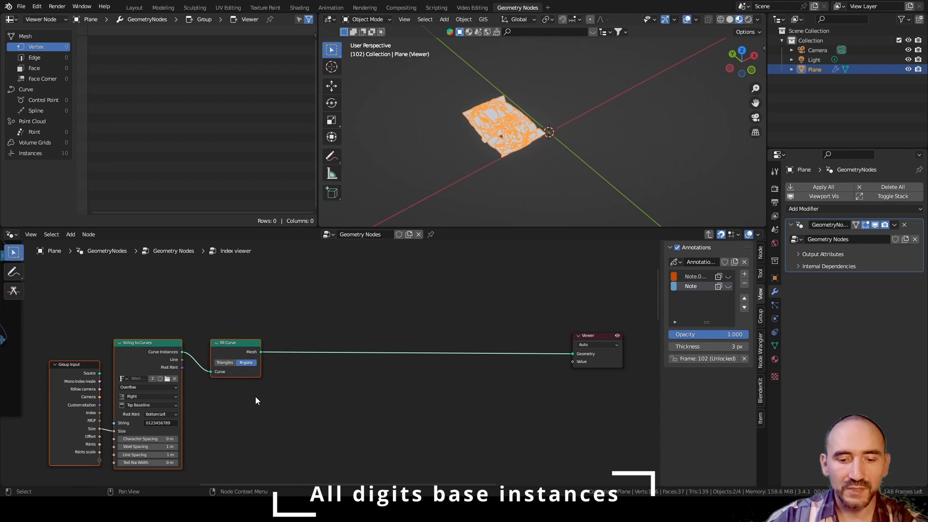
key(ctrl+j)
key(F2)
text(Al)
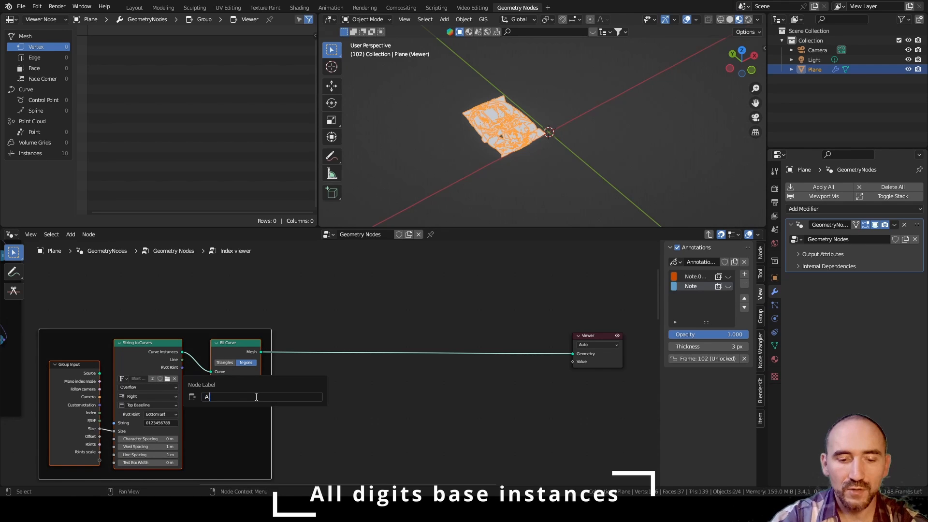
text(l digits base)
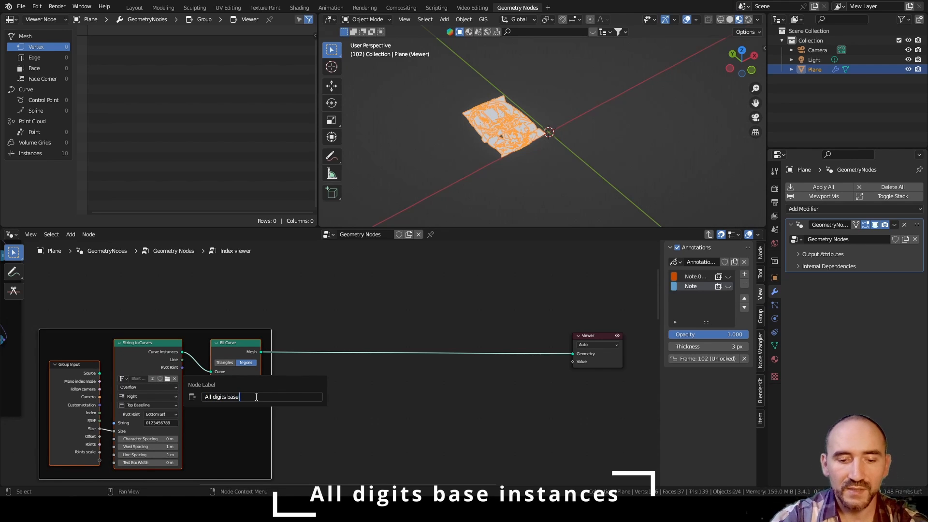
text( instances)
key(Return)
scroll(297, 326, down, 4)
key(ctrl+s)
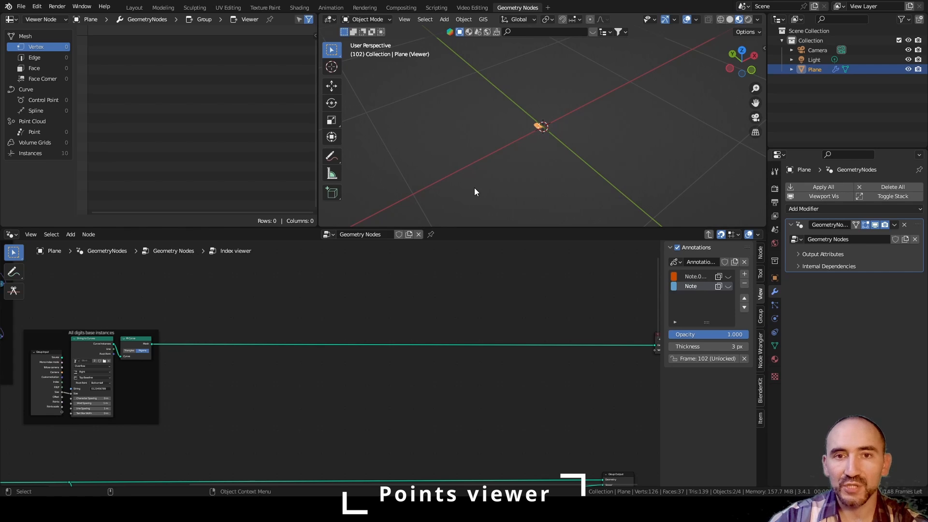
- Check the existing Points viewer frame and add another Group Input node beyond the All digits base instances frame
middle_drag(170, 352, 365, 356)
middle_drag(372, 424, 359, 350)
scroll(359, 350, up, 9)
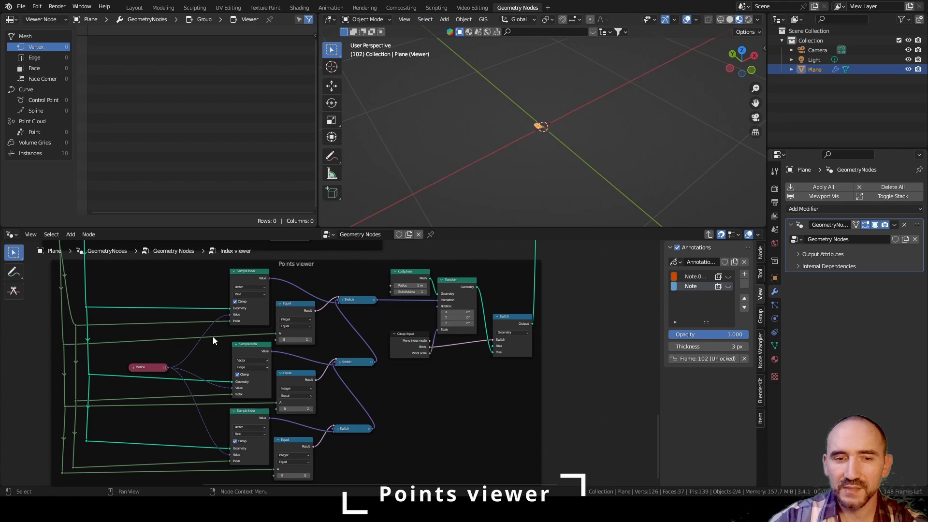
middle_drag(437, 373, 397, 484)
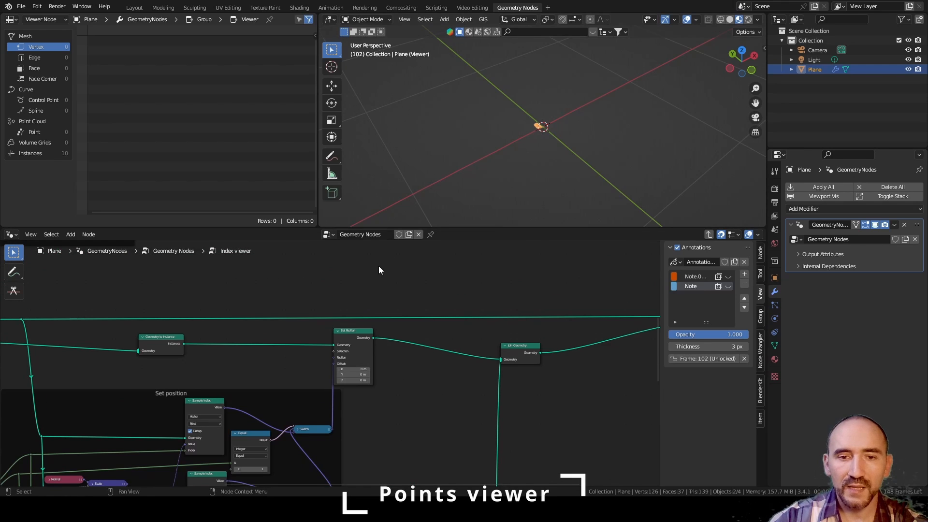
middle_drag(379, 267, 303, 502)
key(F3)
text(group inp)
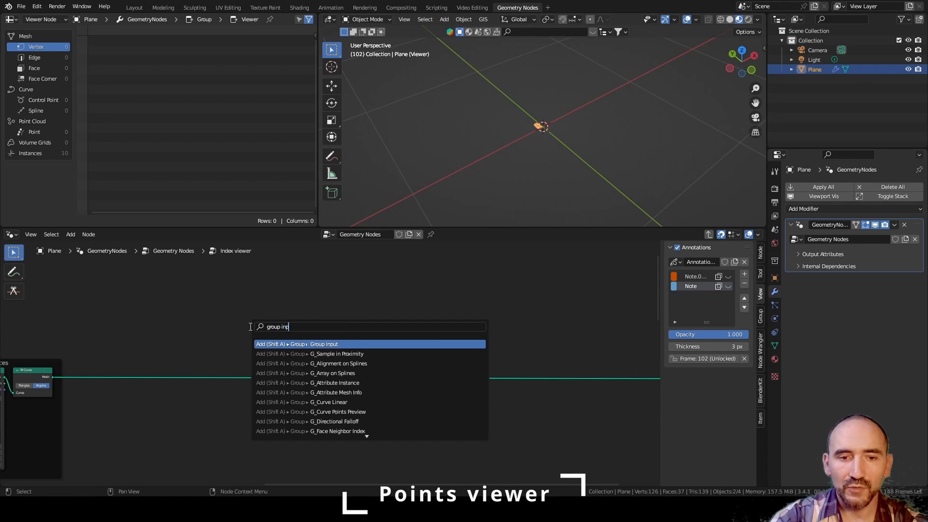
key(Return)
click(89, 273)
- Add an integer Equal comparison node fed by the new Group Input's P/E/F output, with B set to 1
key(F3)
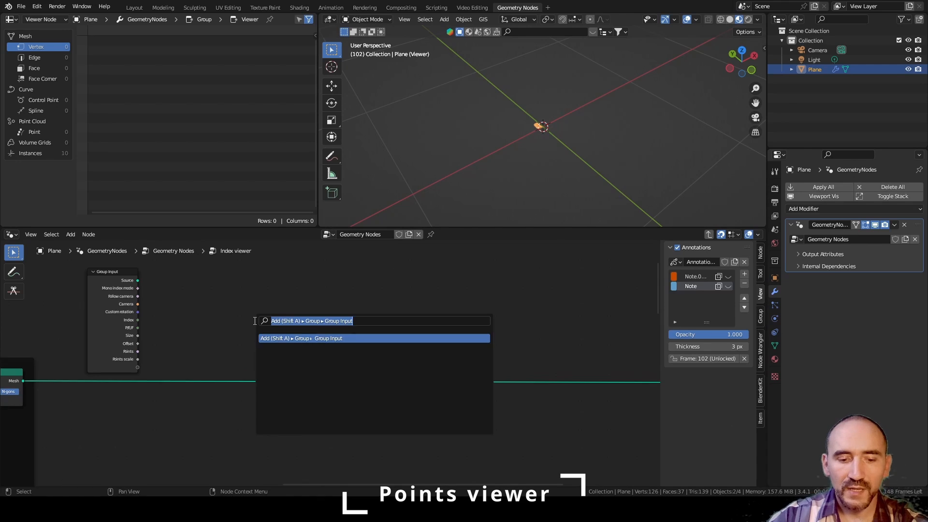
drag(138, 320, 225, 337)
text(equ)
key(Return)
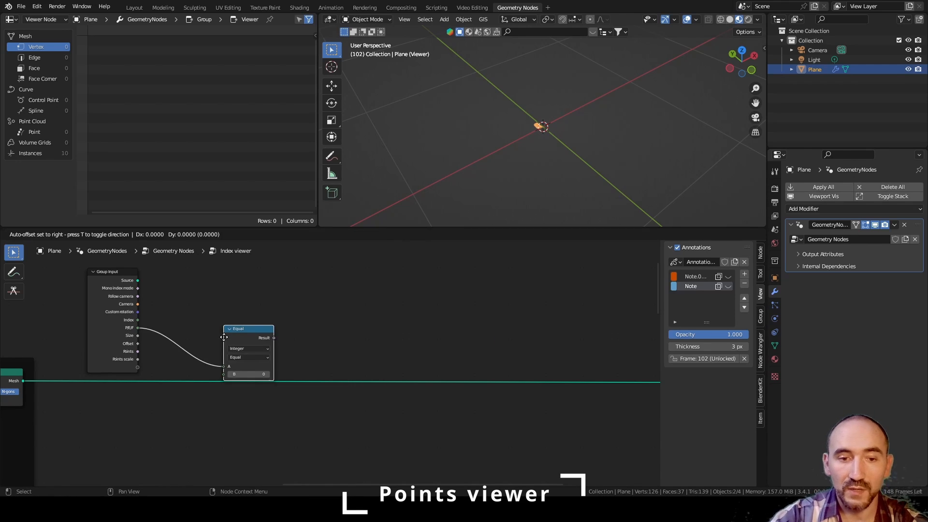
click(232, 325)
click(254, 360)
text(1)
key(Return)
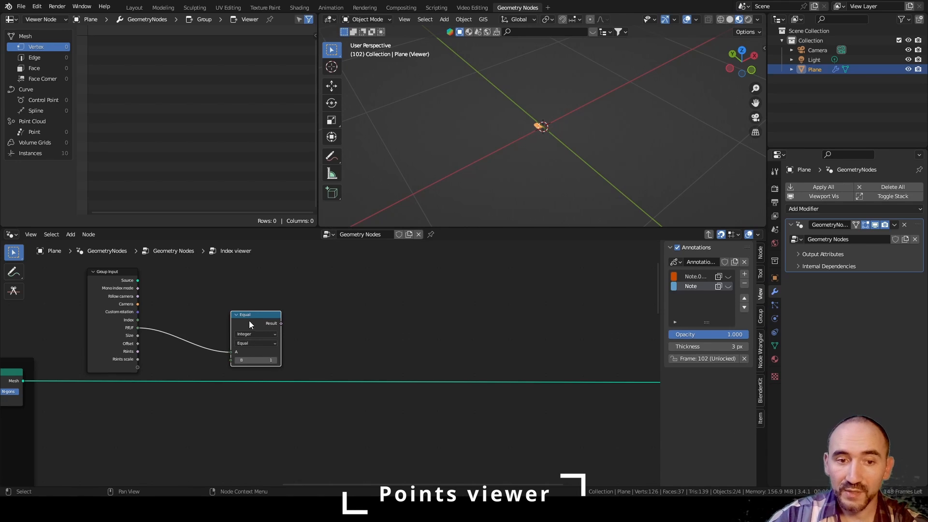
- Duplicate the Equal node twice below the first, setting B to 2 and 3
key(shift+d)
click(259, 303)
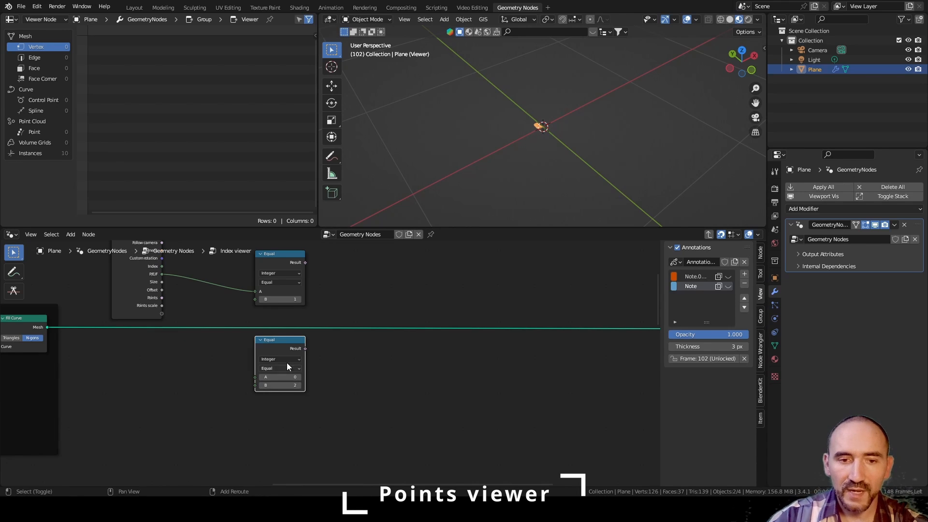
key(shift+d)
click(286, 413)
click(281, 445)
text(3)
key(Return)
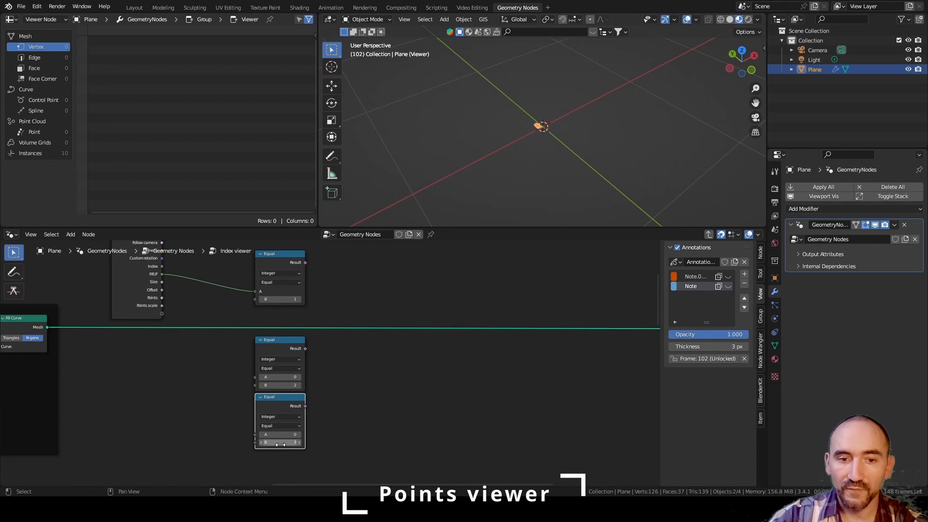
- Add a Switch node linked from the Result of the Equal node comparing with 1
click(276, 340)
middle_drag(321, 264, 229, 298)
drag(213, 296, 311, 296)
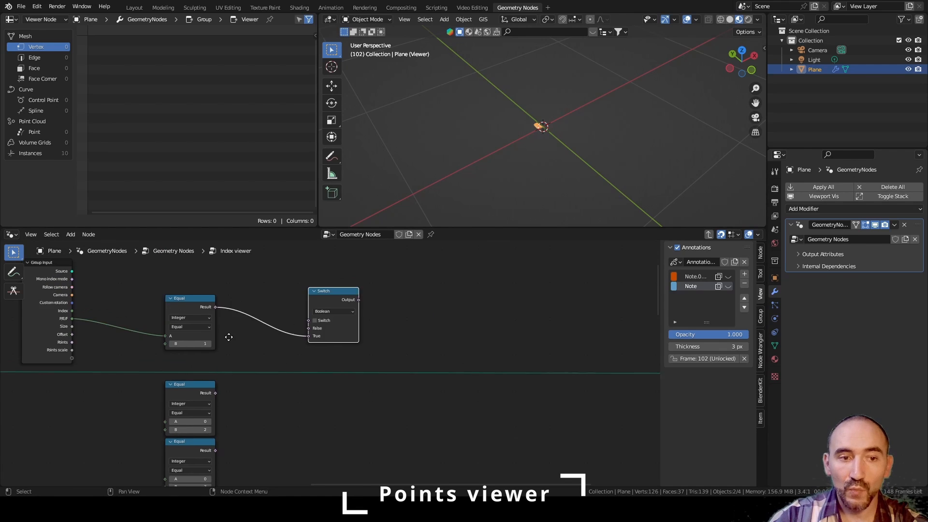
middle_drag(228, 335, 239, 362)
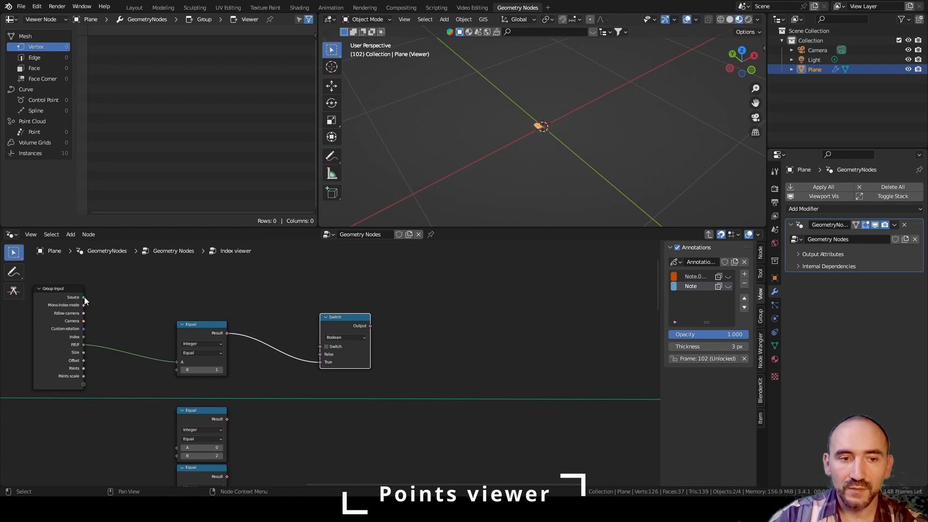
- Add a Mesh to Points node fed by the Group Input's Source output, above the Switch node
key(shift+a)
text(mesh to point)
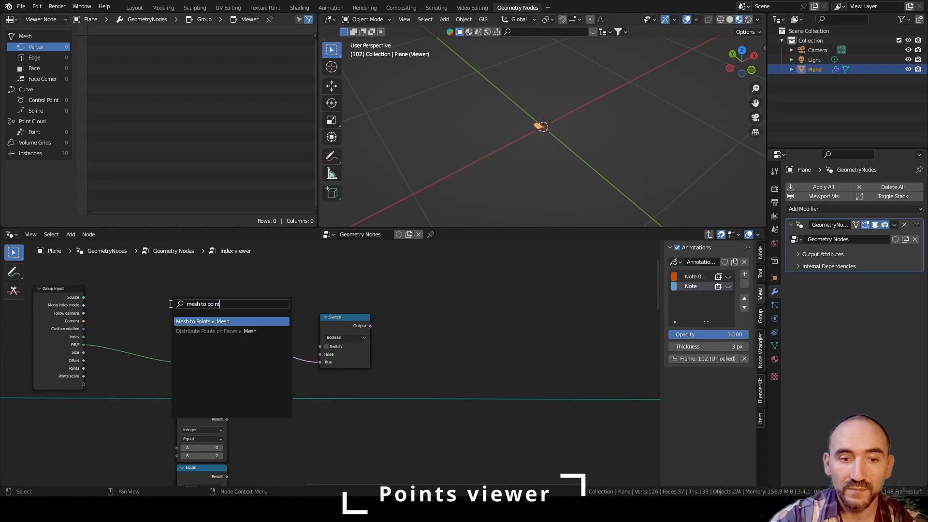
key(Return)
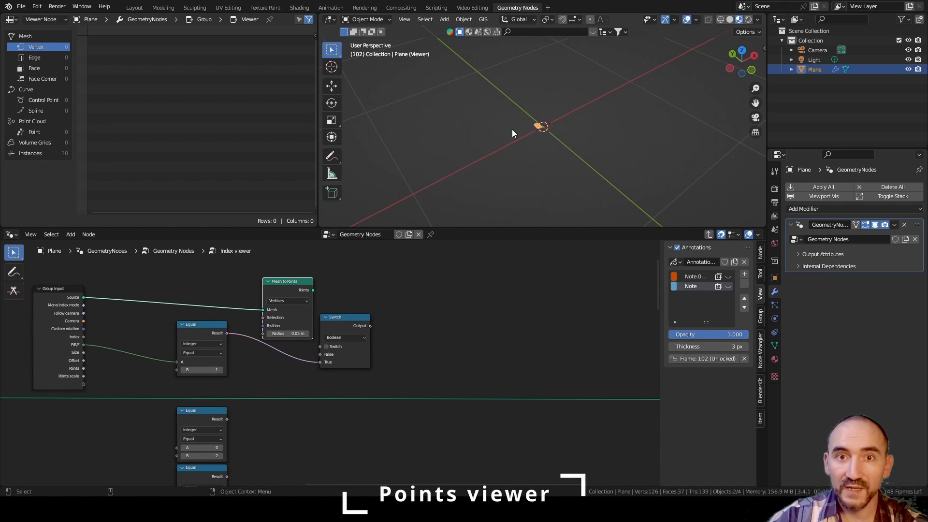
- Set the Switch node's data type to Geometry
scroll(348, 338, up, 1)
click(366, 331)
click(370, 422)
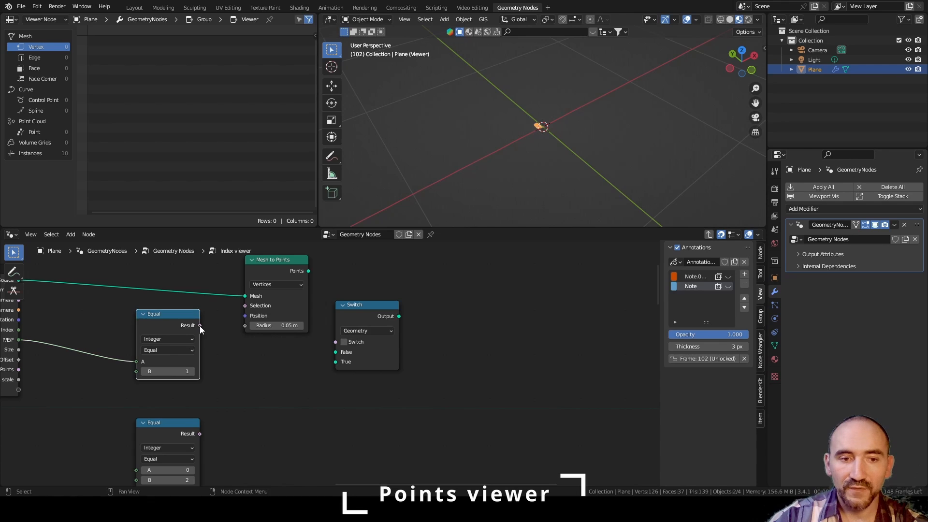
- Link the first Equal's Result and the Mesh to Points output to the Switch node's Switch and True inputs, and collapse the Switch
drag(200, 326, 334, 343)
drag(275, 274, 315, 367)
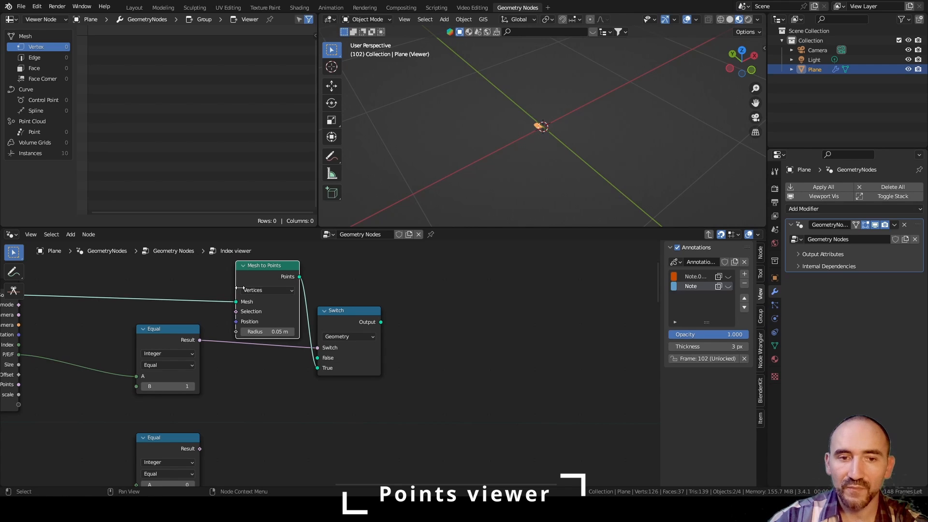
middle_drag(91, 297, 140, 311)
scroll(140, 311, down, 3)
middle_drag(284, 377, 257, 333)
drag(314, 276, 314, 304)
key(h)
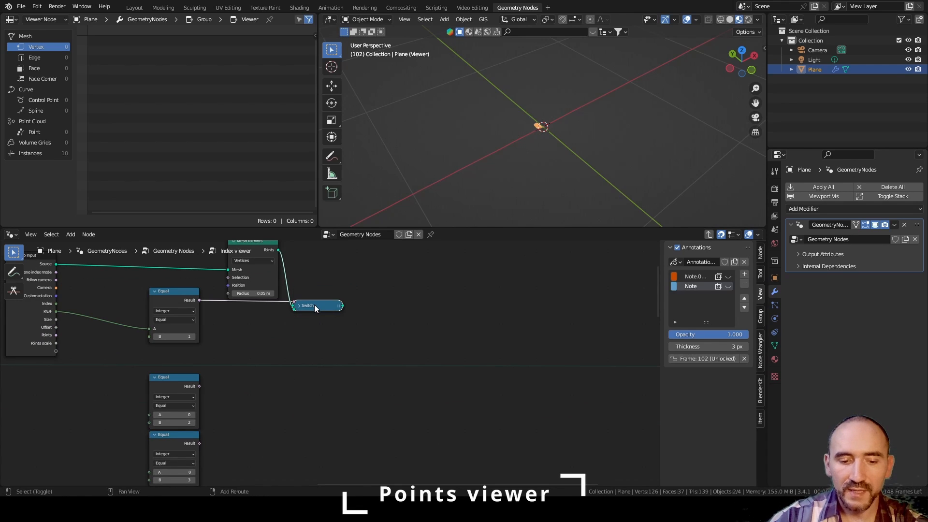
- Duplicate the collapsed Switch node twice, placing the copies beside the Equal nodes comparing with 2 and 3
key(shift+d)
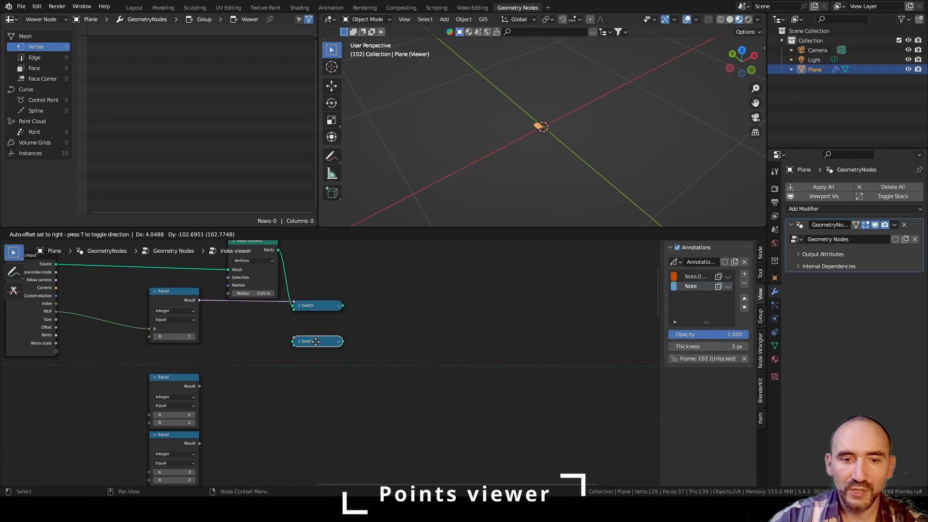
click(315, 345)
key(shift+d)
click(317, 396)
scroll(304, 379, up, 2)
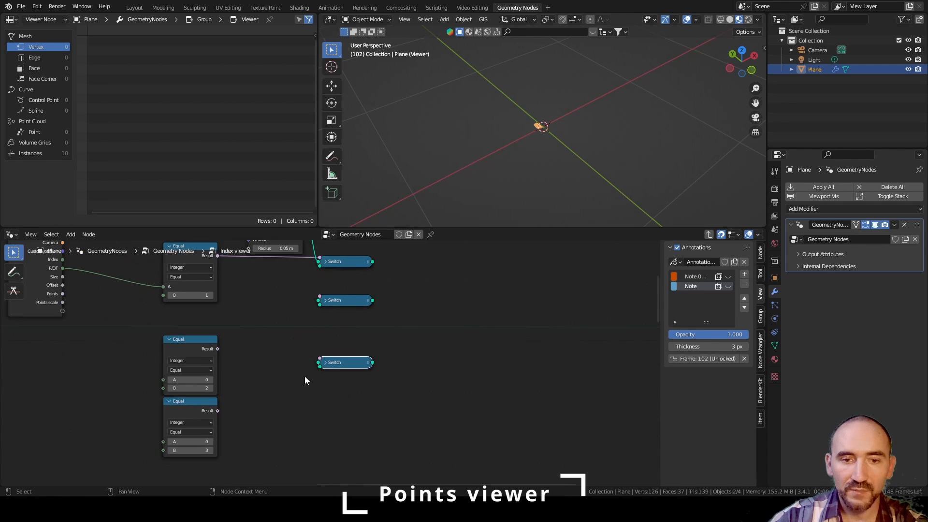
drag(338, 330, 338, 444)
- Link the Results of the Equal nodes comparing with 2 and 3 to the Switch inputs of the two duplicated Switch nodes
drag(211, 377, 319, 373)
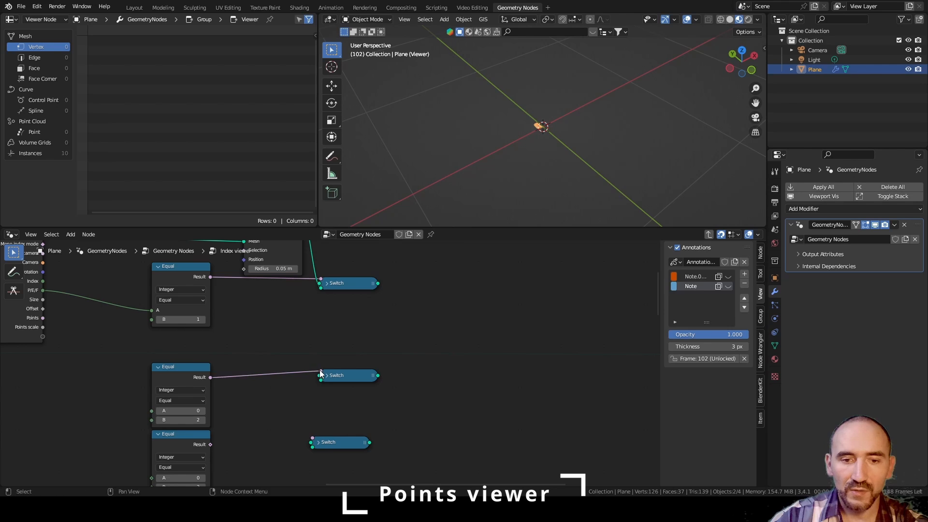
drag(211, 444, 314, 437)
middle_drag(325, 408, 350, 395)
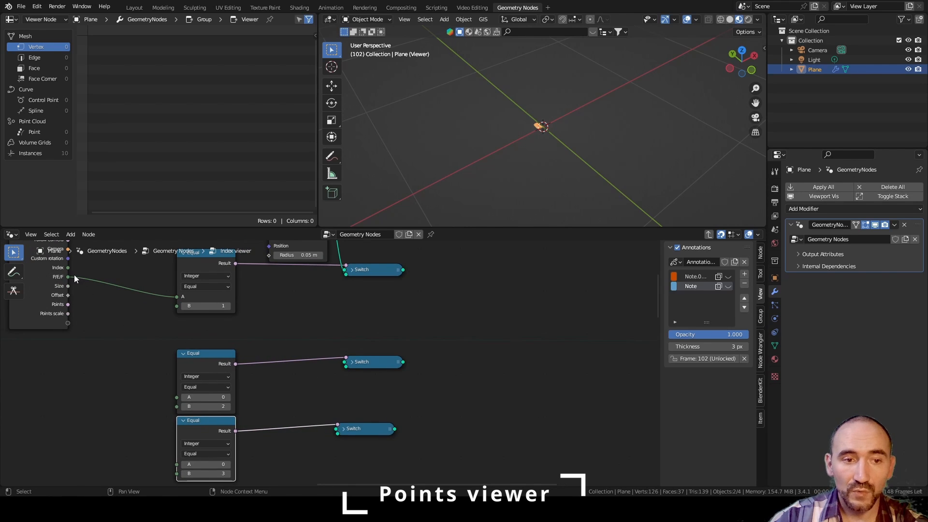
- Link the Group Input's P/E/F value to input A of the Equal node comparing with 2, routed through a reroute point
drag(69, 275, 176, 397)
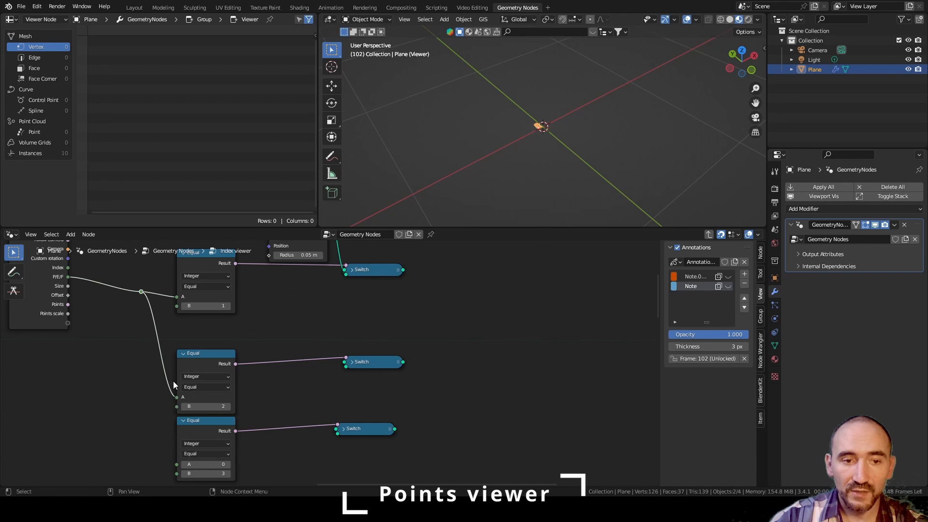
shift+right_drag(173, 376, 147, 399)
key(g)
click(129, 414)
- Duplicate the Mesh to Points node next to the second Switch and set the copy's mode to Edges
scroll(255, 312, down, 3)
middle_drag(256, 312, 277, 350)
click(309, 266)
key(shift+d)
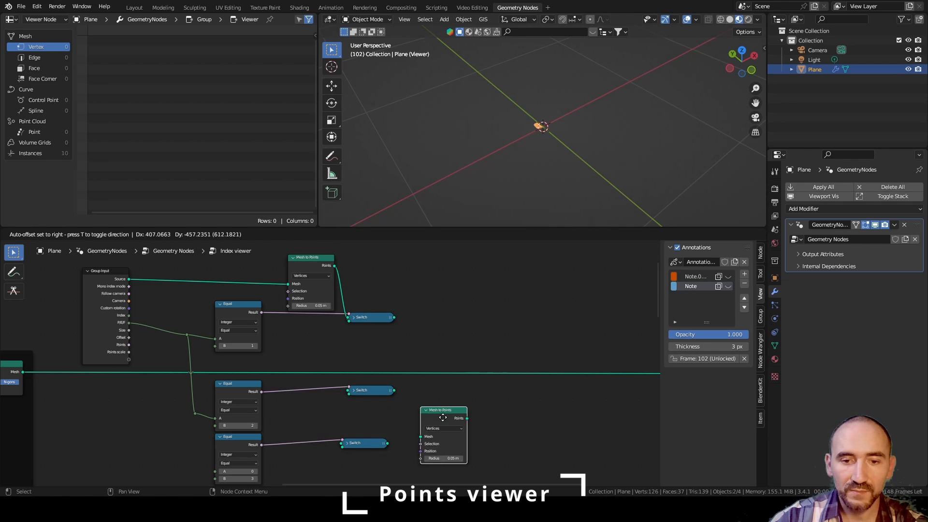
click(442, 415)
scroll(441, 416, up, 2)
middle_drag(441, 415, 446, 379)
click(442, 373)
click(443, 390)
- Feed the Edges Mesh to Points node from Source through a reroute and link its Points to the second Switch's True input
scroll(335, 357, down, 2)
middle_drag(218, 299, 211, 327)
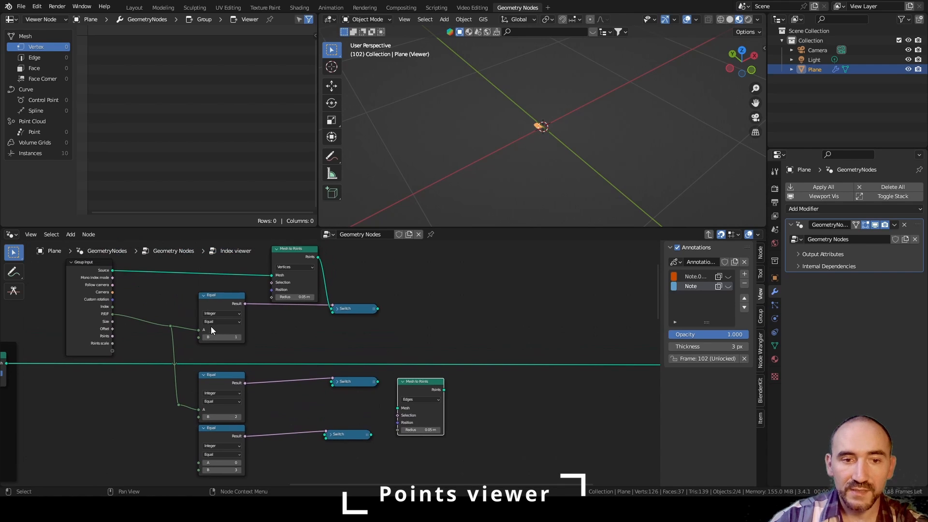
shift+right_drag(240, 265, 244, 282)
drag(242, 274, 398, 409)
drag(421, 391, 333, 386)
scroll(329, 399, up, 1)
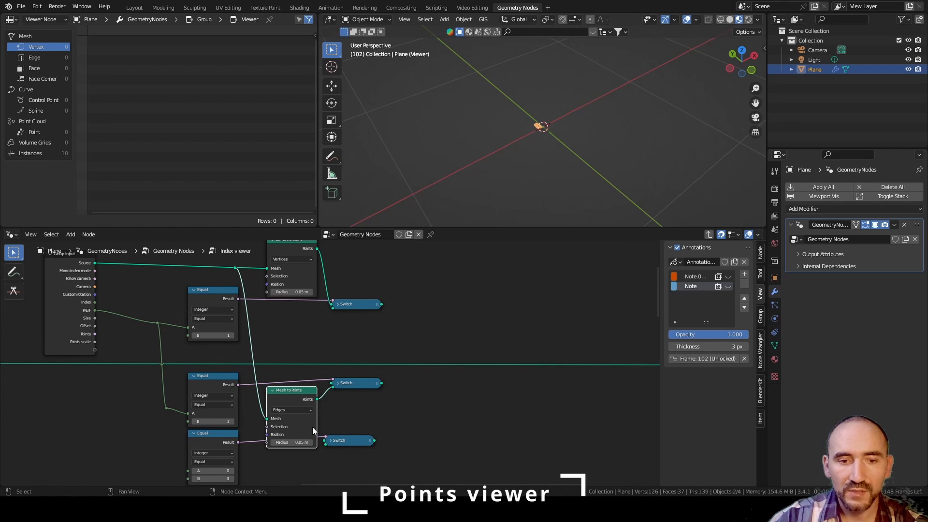
- Space out the third Equal and Switch nodes and link P/E/F to that Equal node's A input
drag(363, 395, 358, 402)
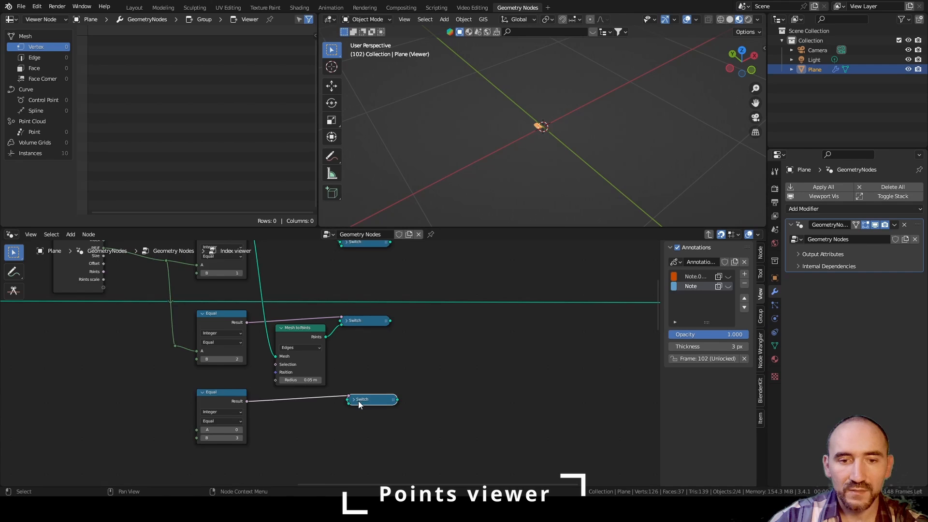
scroll(329, 372, up, 3)
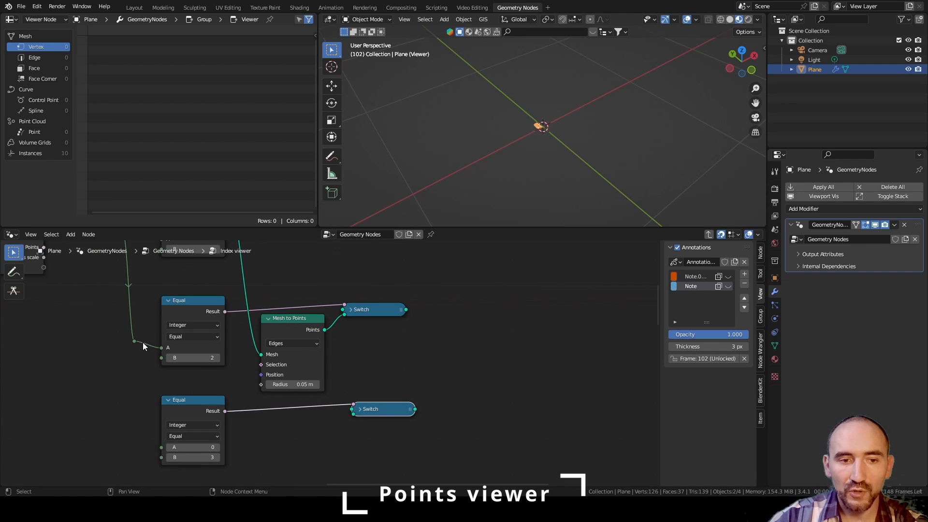
drag(135, 341, 162, 447)
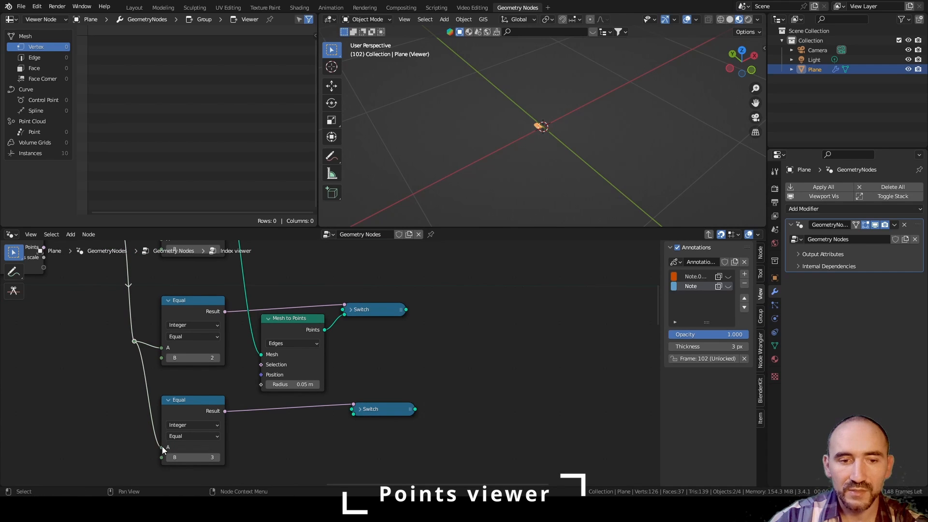
drag(187, 401, 184, 390)
- Duplicate the Edges Mesh to Points node beside the third Equal node and feed its Mesh input from Source through a reroute
click(284, 324)
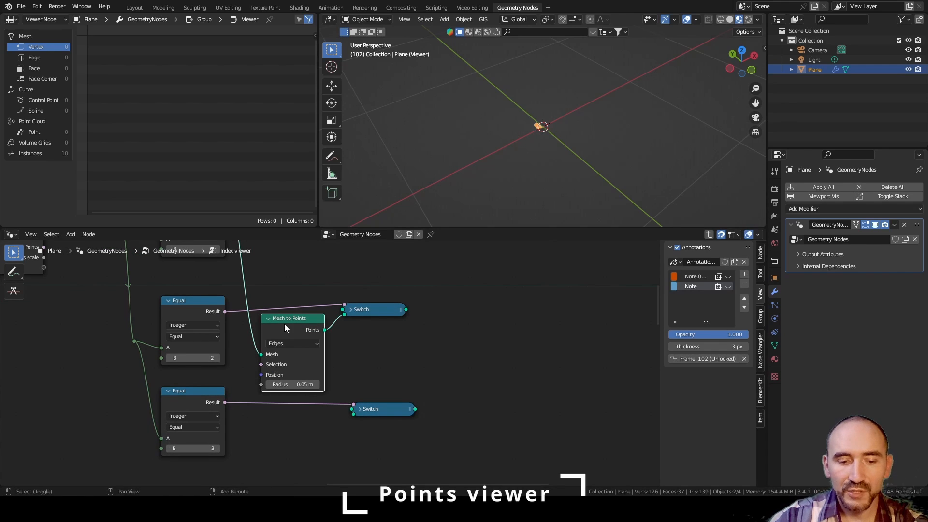
key(shift+d)
click(282, 420)
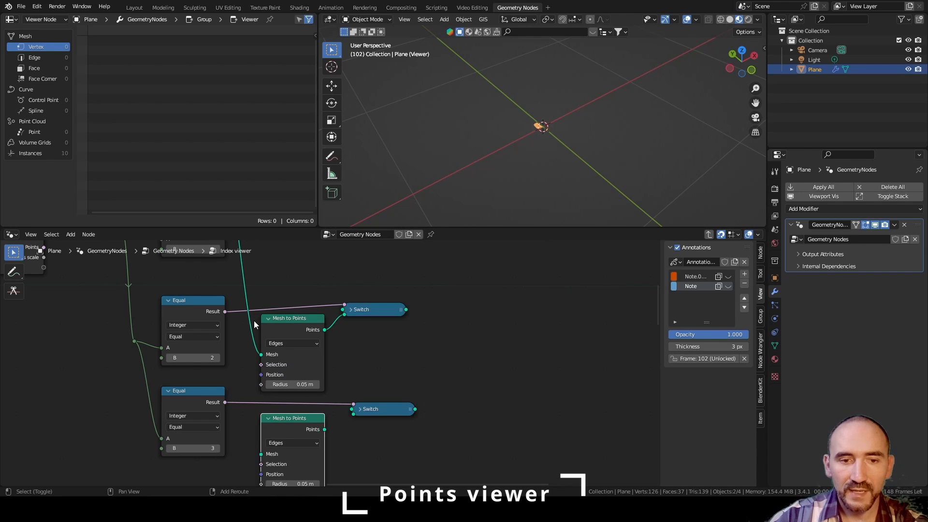
shift+right_drag(254, 321, 240, 346)
key(g)
click(224, 368)
middle_drag(225, 368, 224, 357)
drag(233, 339, 261, 442)
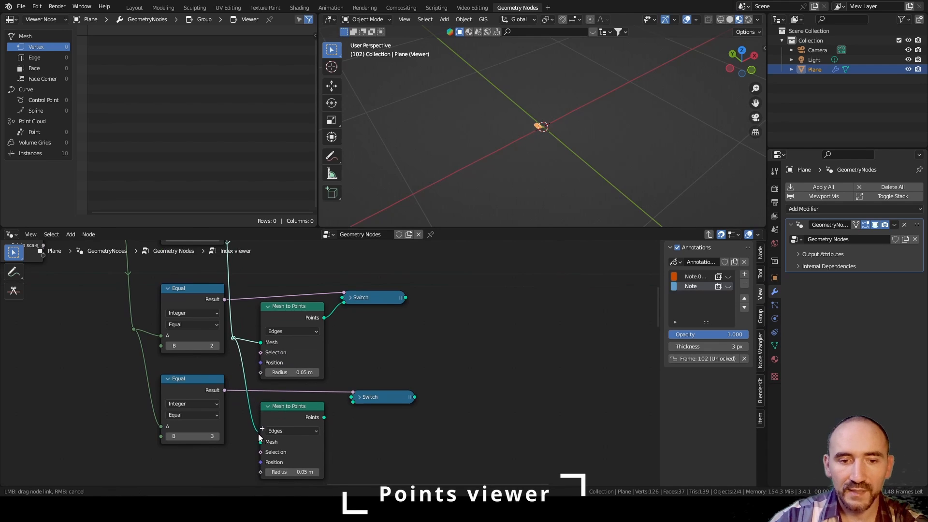
- Set the lowest Mesh to Points node to Faces and link its Points to the third Switch's True input
click(291, 431)
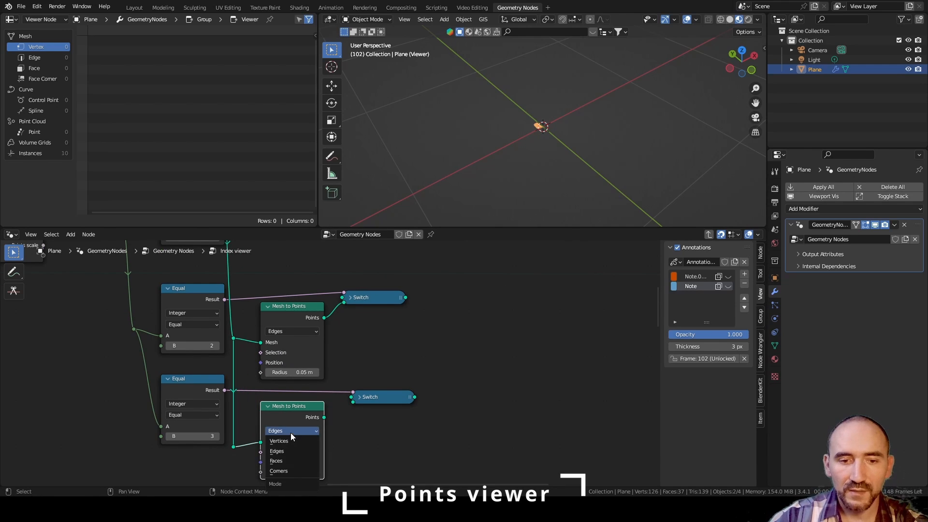
click(292, 459)
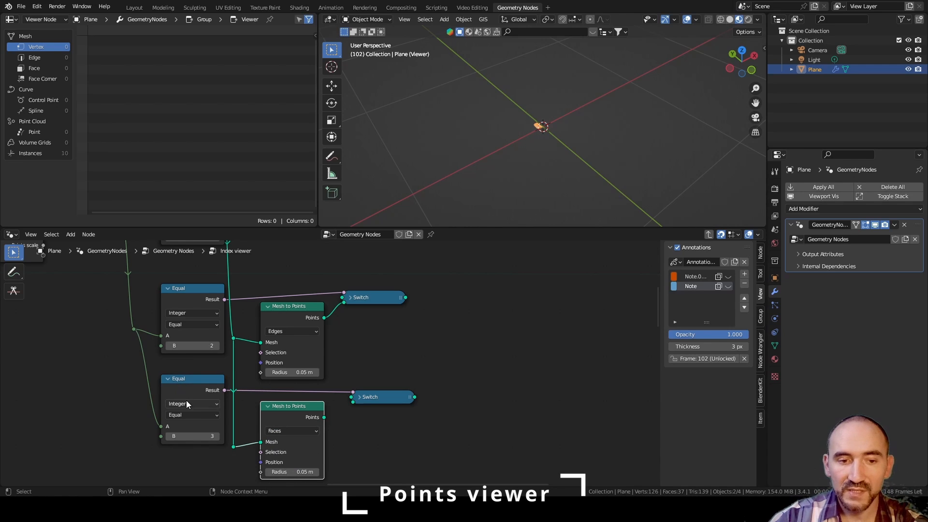
drag(323, 417, 356, 405)
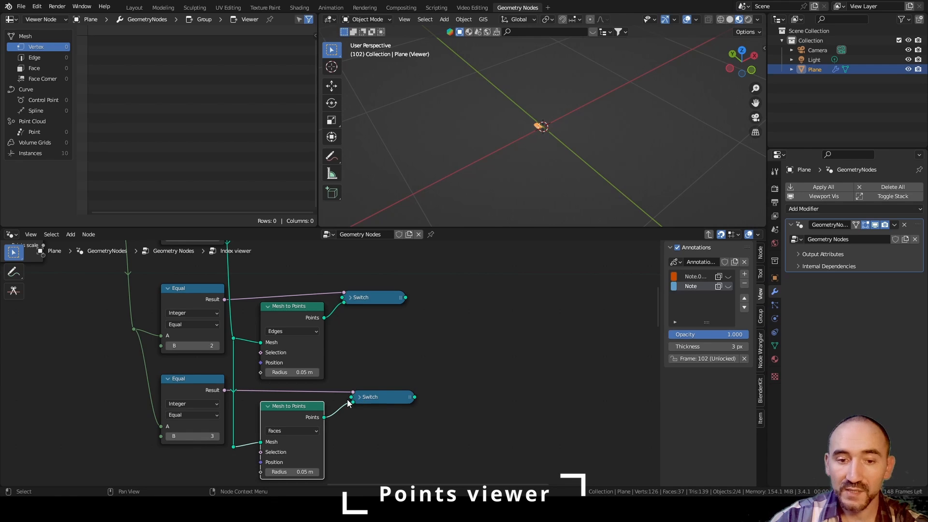
- Chain the three Switch nodes by linking each lower Output to the False input of the one above, and save the file
middle_drag(368, 372, 338, 412)
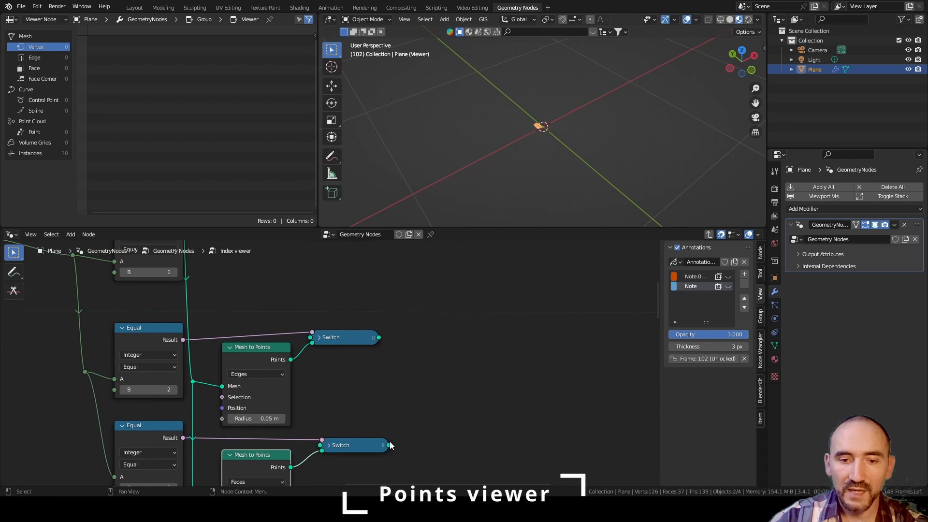
drag(389, 445, 310, 341)
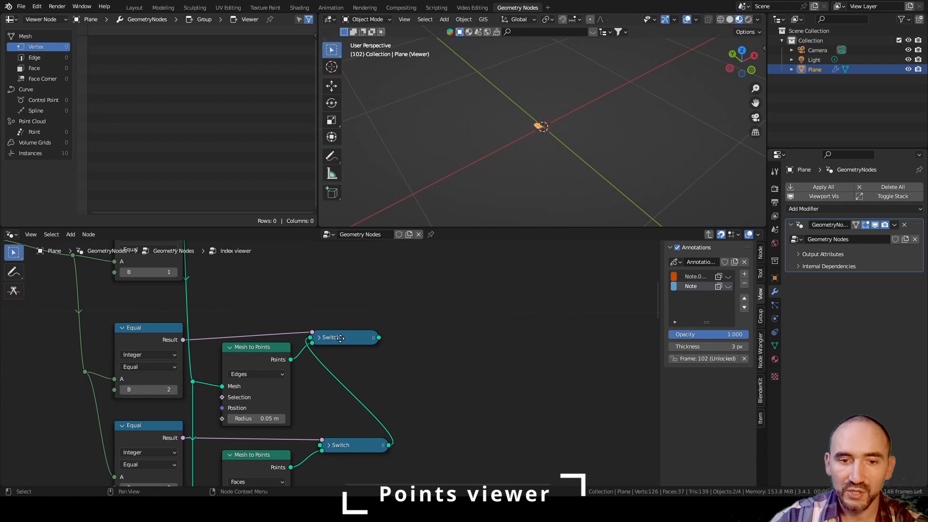
middle_drag(309, 341, 335, 441)
drag(375, 440, 306, 333)
click(332, 333)
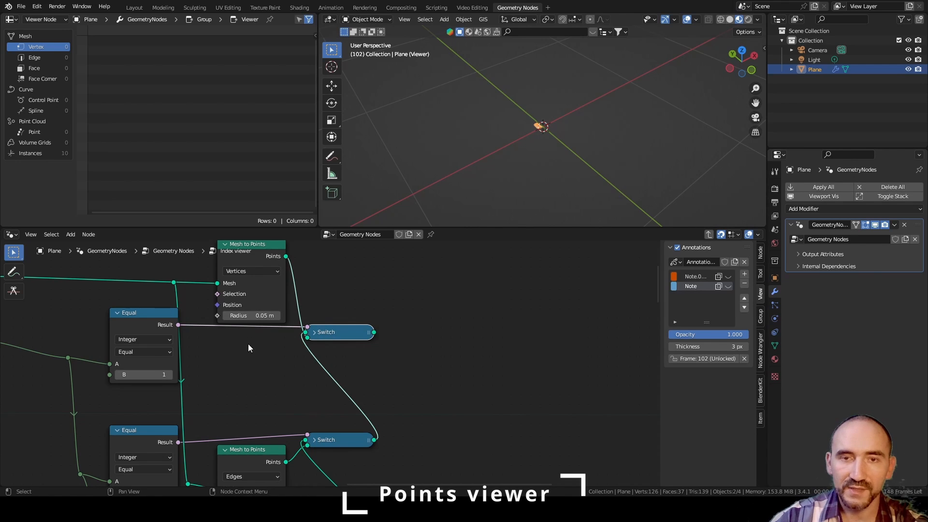
scroll(335, 315, down, 2)
key(ctrl+s)
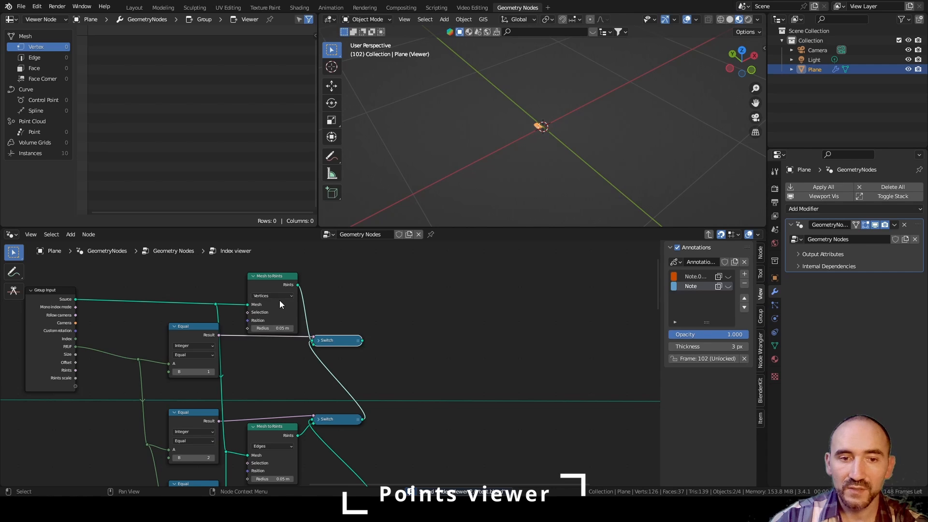
- Enclose the Group Input, Equal, Mesh to Points and Switch nodes of the new section in a frame labelled "Points viewer"
middle_drag(261, 432, 229, 456)
middle_drag(466, 360, 485, 363)
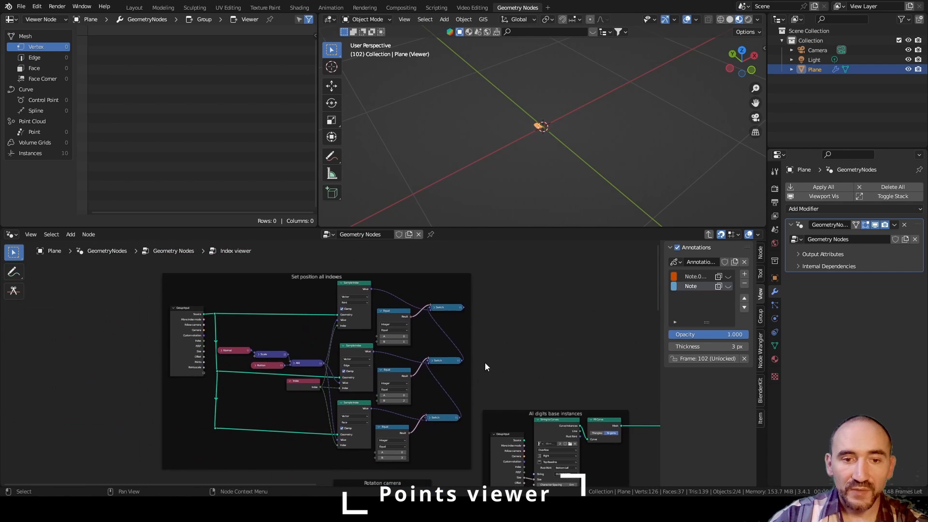
scroll(485, 362, up, 4)
middle_drag(410, 308, 389, 346)
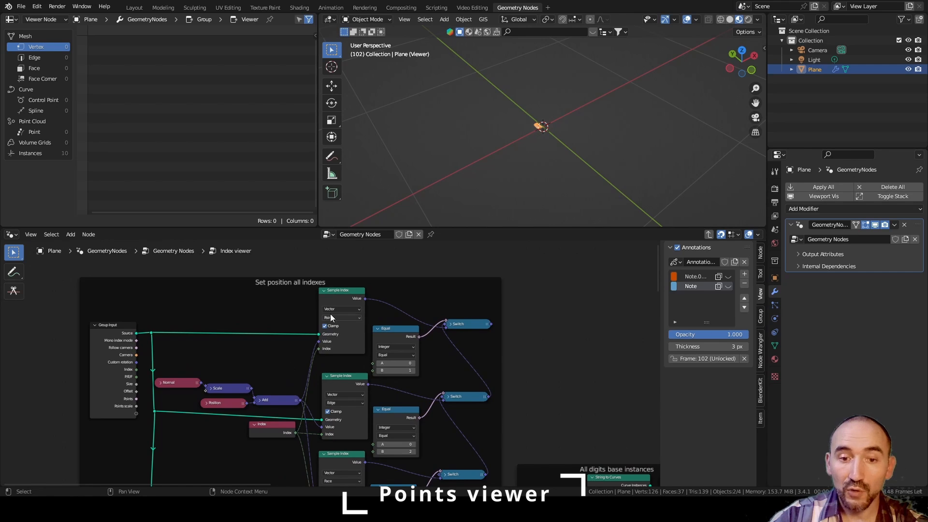
middle_drag(391, 405, 322, 350)
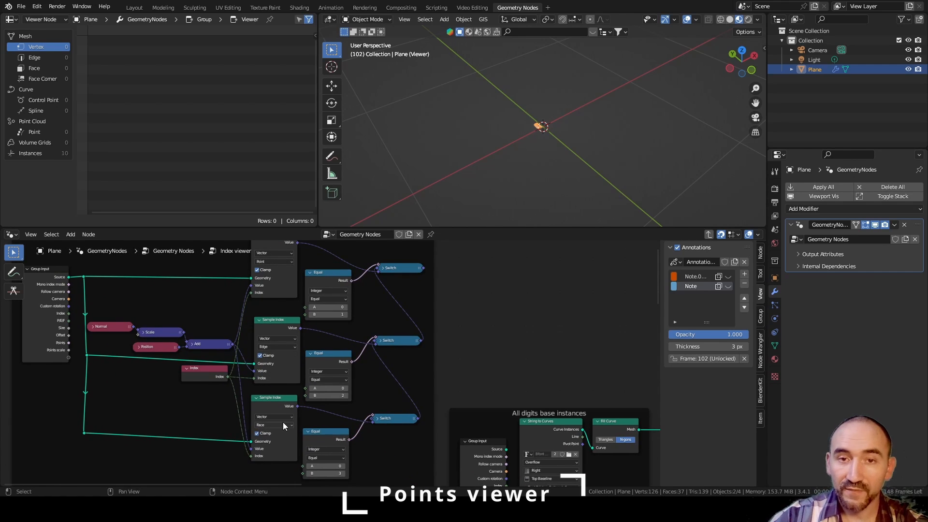
drag(180, 279, 463, 471)
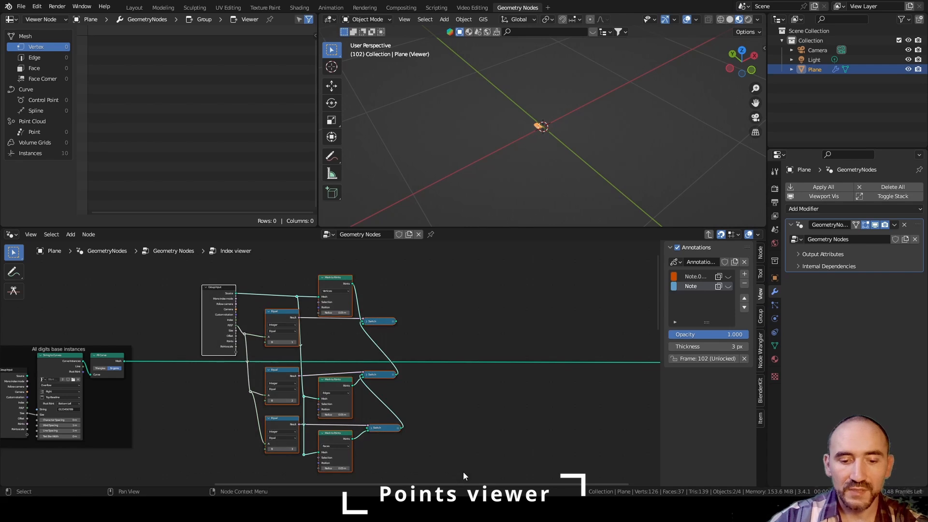
key(ctrl+j)
key(F2)
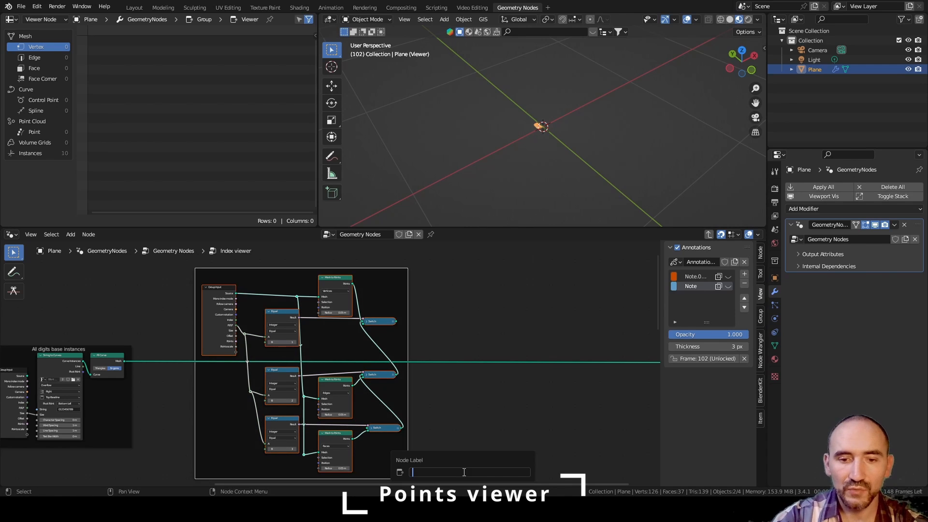
text(Points viewer)
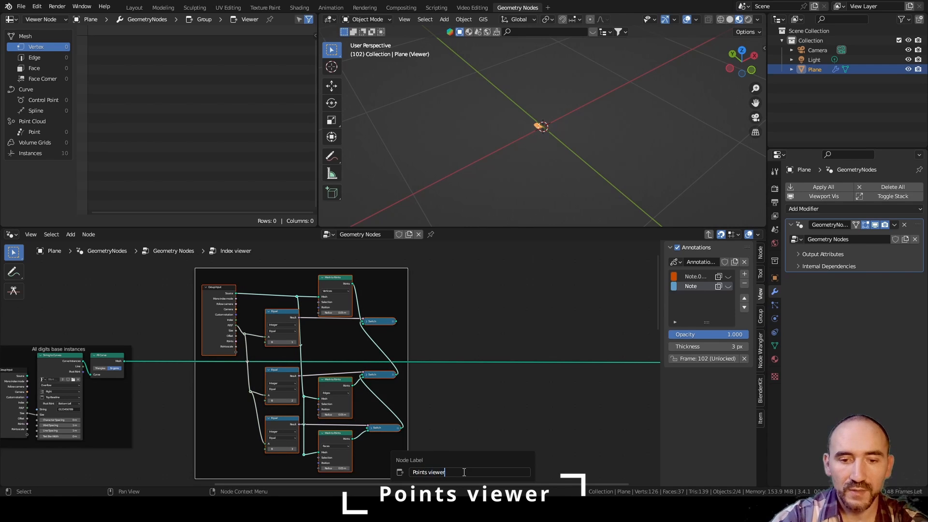
key(Return)
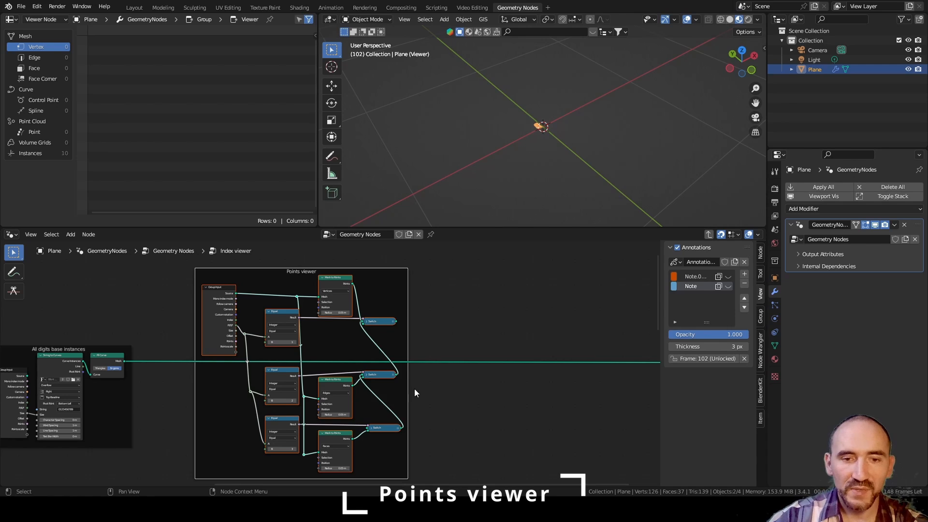
- Add a Set Position node outside the Points viewer frame, with its Geometry fed by the frame's uppermost Switch
click(467, 306)
drag(289, 313, 284, 314)
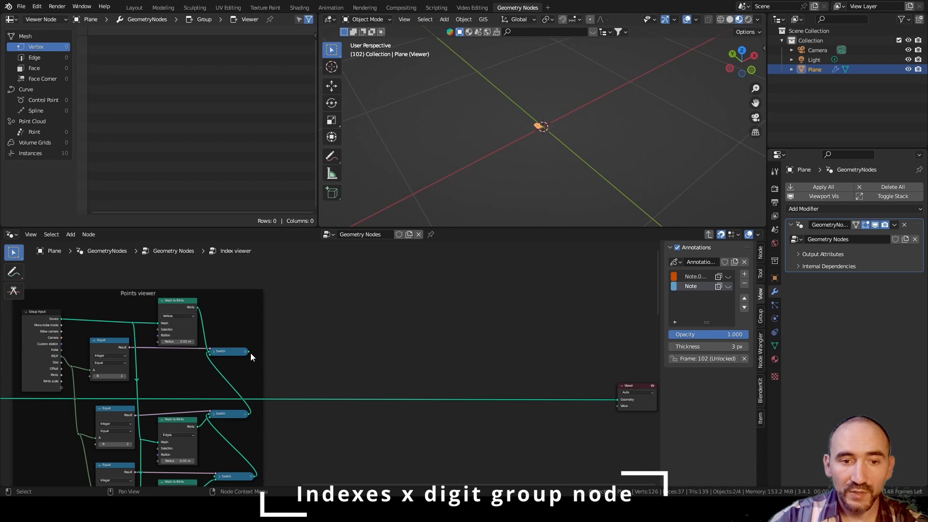
key(shift+a)
text(set)
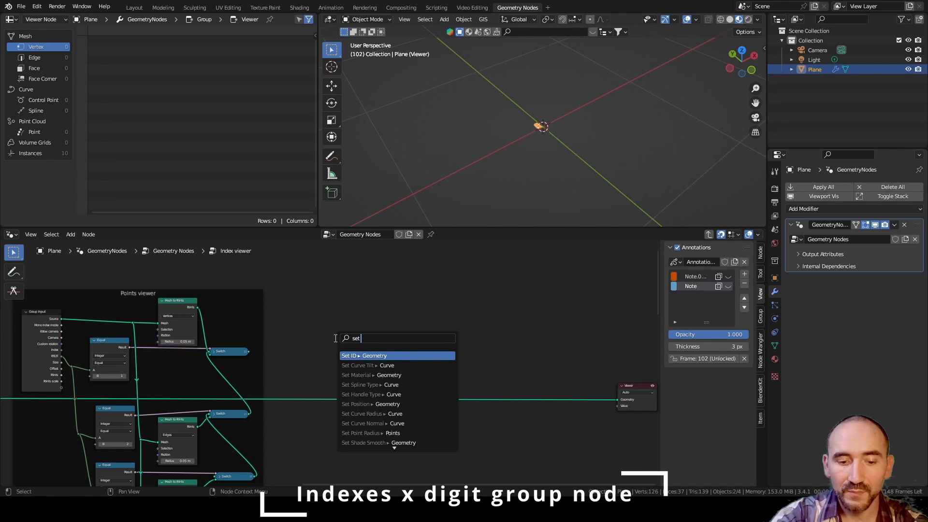
text( pos)
key(Return)
click(340, 309)
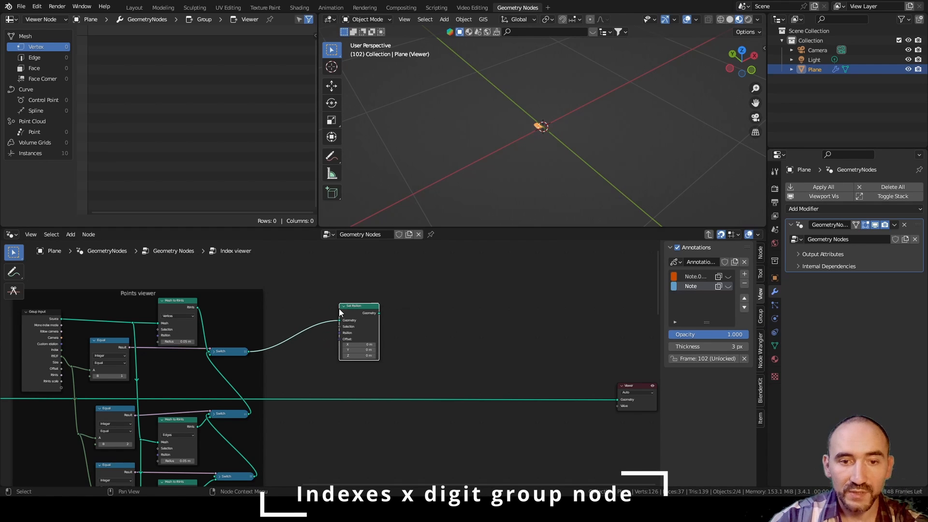
- Link the uppermost Switch of the Set position all indexes frame to the Set Position node's Position, and preview Set Position in the Viewer
scroll(344, 308, down, 7)
middle_drag(247, 312, 401, 345)
middle_drag(315, 333, 394, 335)
scroll(394, 336, up, 5)
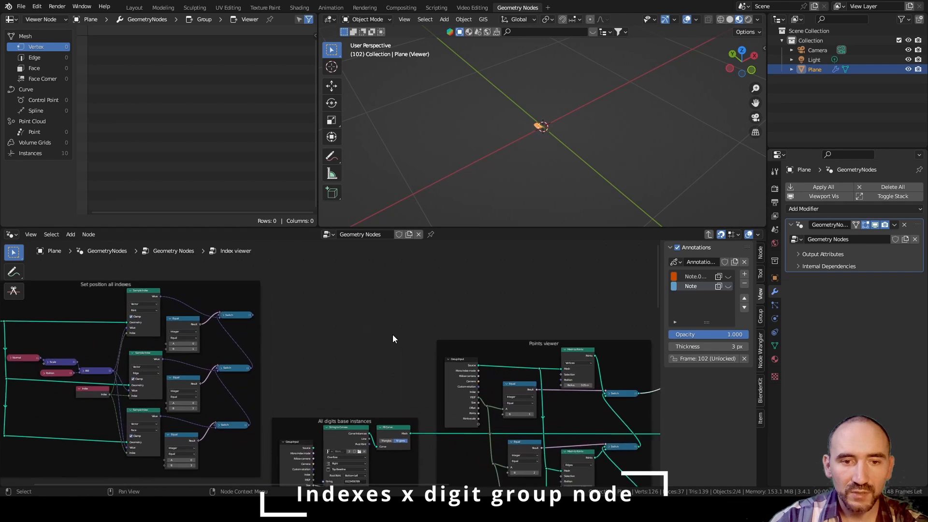
scroll(393, 336, up, 1)
middle_drag(246, 349, 131, 338)
scroll(132, 309, up, 5)
middle_drag(131, 304, 570, 321)
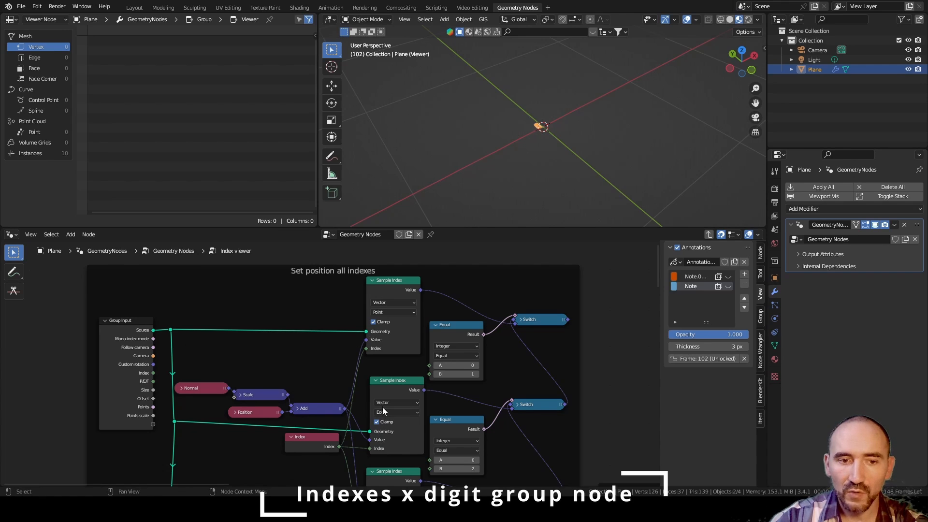
scroll(395, 391, down, 2)
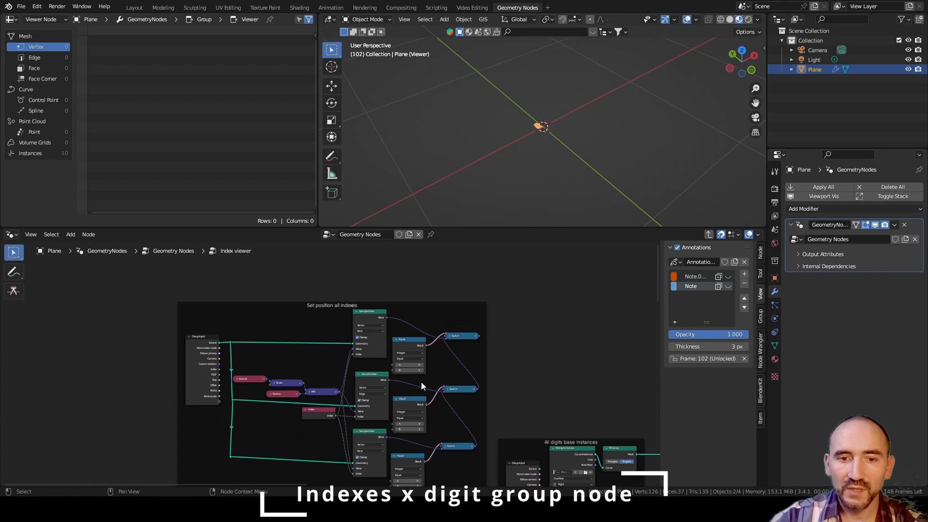
middle_drag(480, 395, 138, 347)
drag(48, 307, 549, 374)
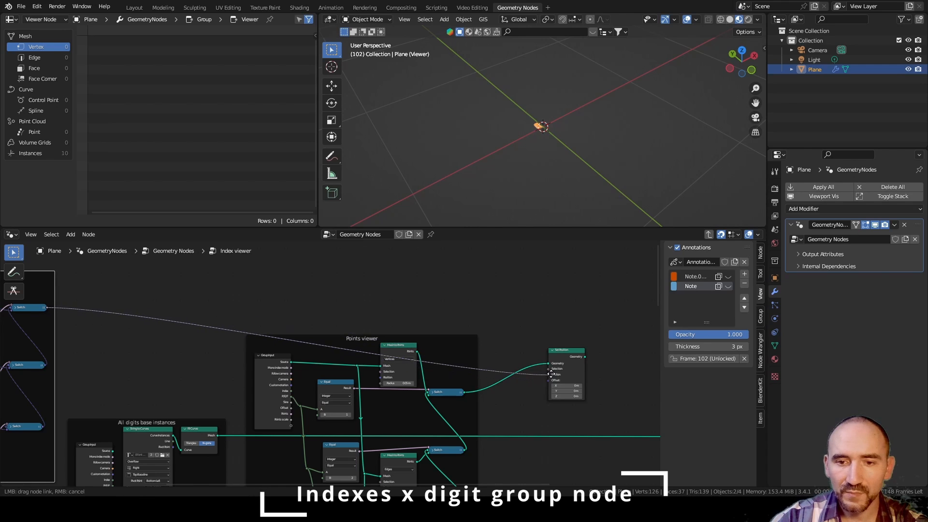
middle_drag(551, 373, 291, 316)
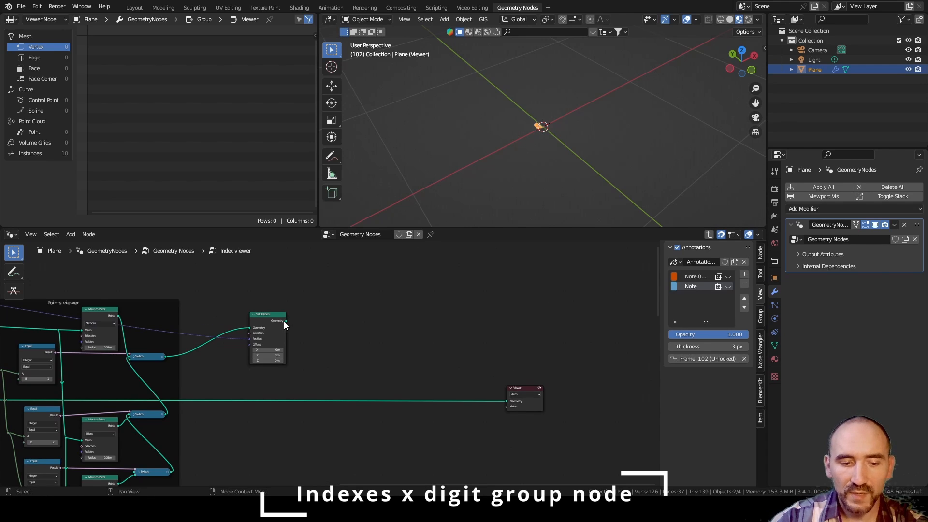
ctrl+shift+click(274, 317)
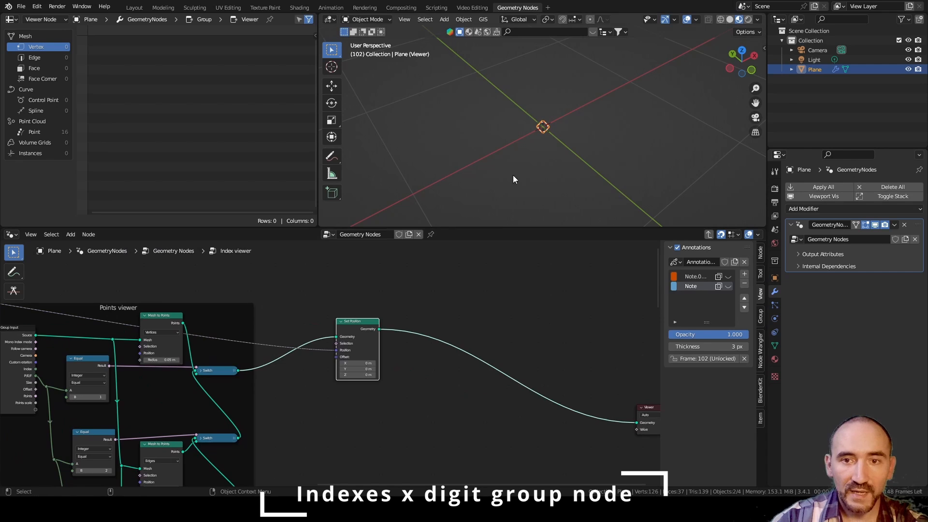
- Link the Group Input's P/E/F to A of all three Equal nodes in the Set position all indexes frame, bundling the links with a reroute
scroll(176, 298, down, 4)
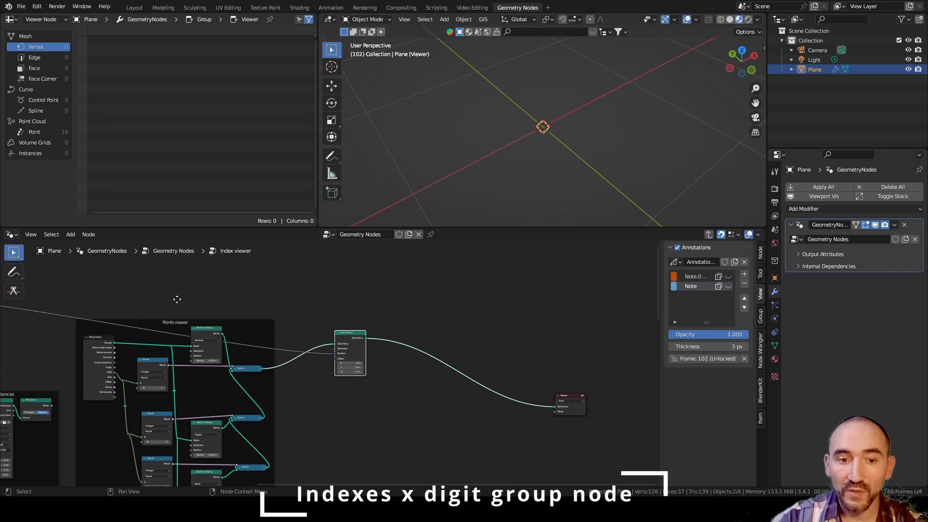
middle_drag(151, 321, 368, 323)
scroll(396, 328, up, 4)
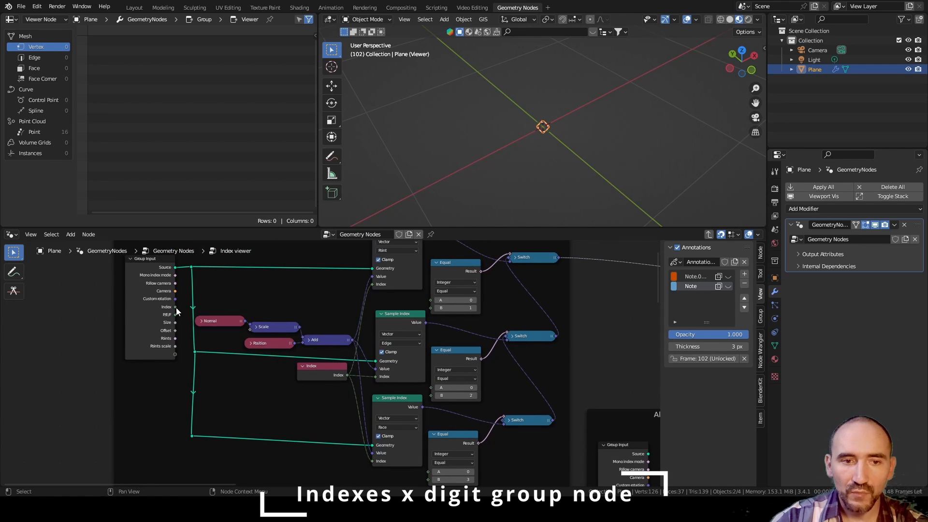
drag(175, 315, 431, 388)
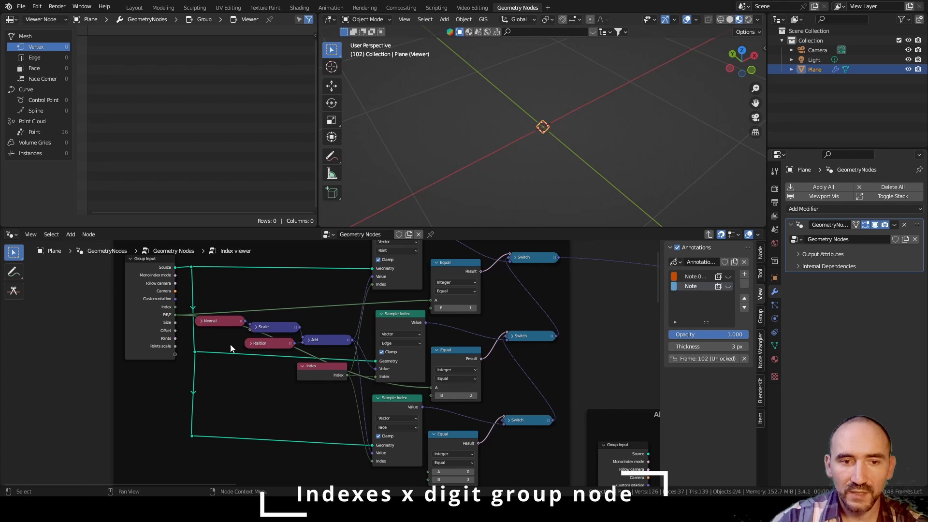
drag(175, 315, 308, 396)
drag(433, 457, 433, 457)
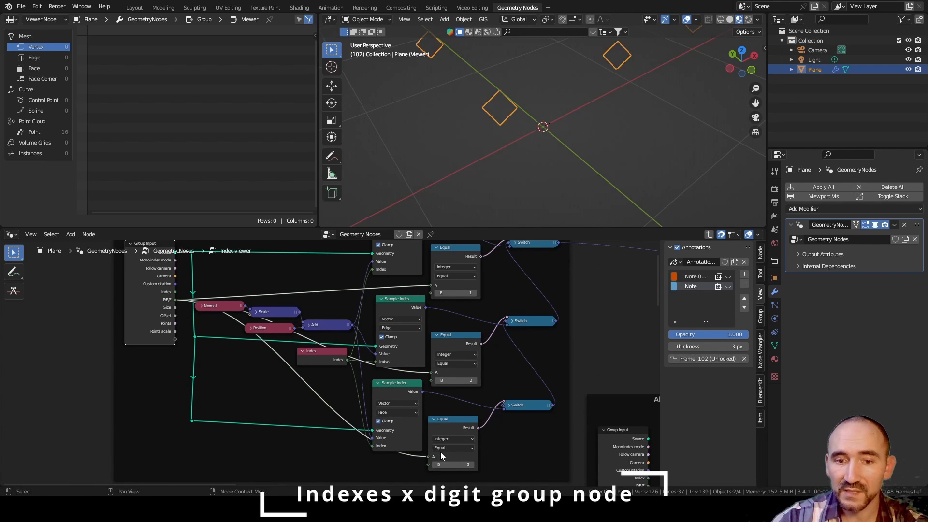
middle_drag(509, 222, 476, 167)
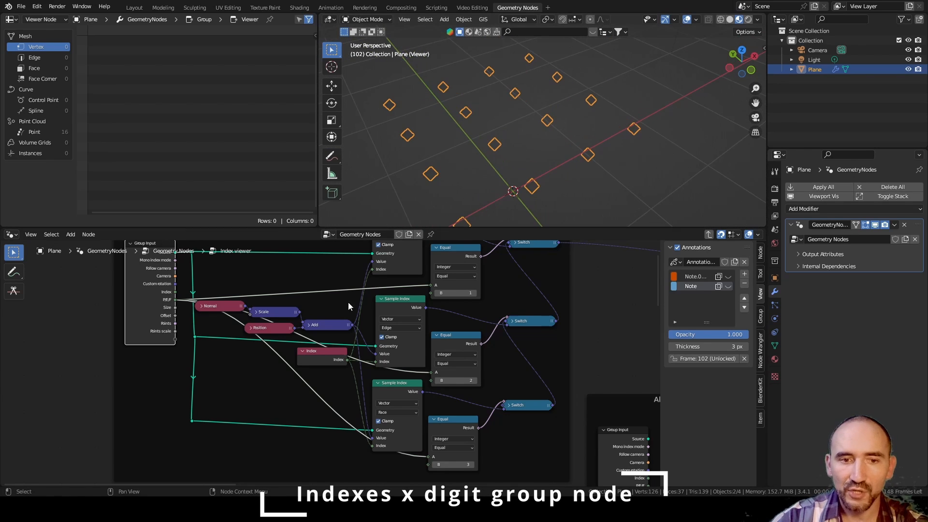
shift+right_drag(297, 342, 314, 335)
key(g)
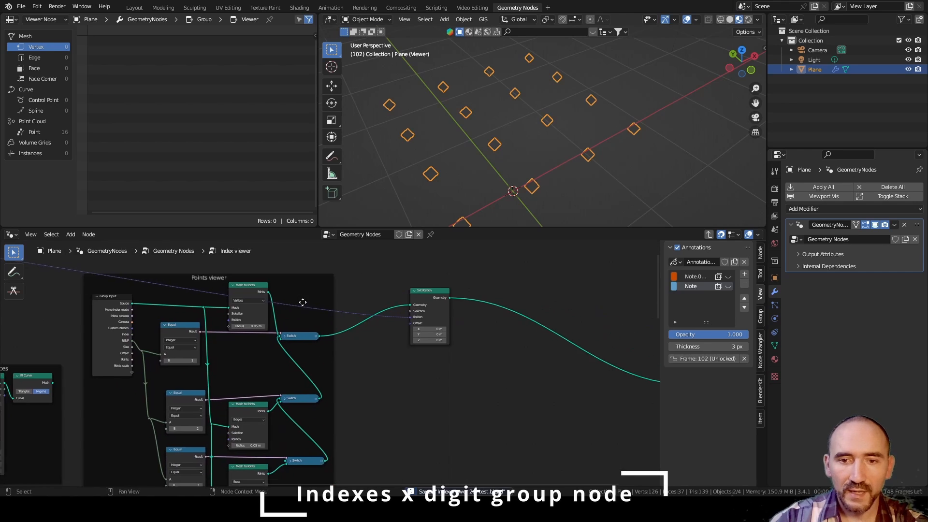
- Arrange the All digits base instances frame below the Set Position node and align the Viewer node level with Set Position
scroll(448, 269, up, 3)
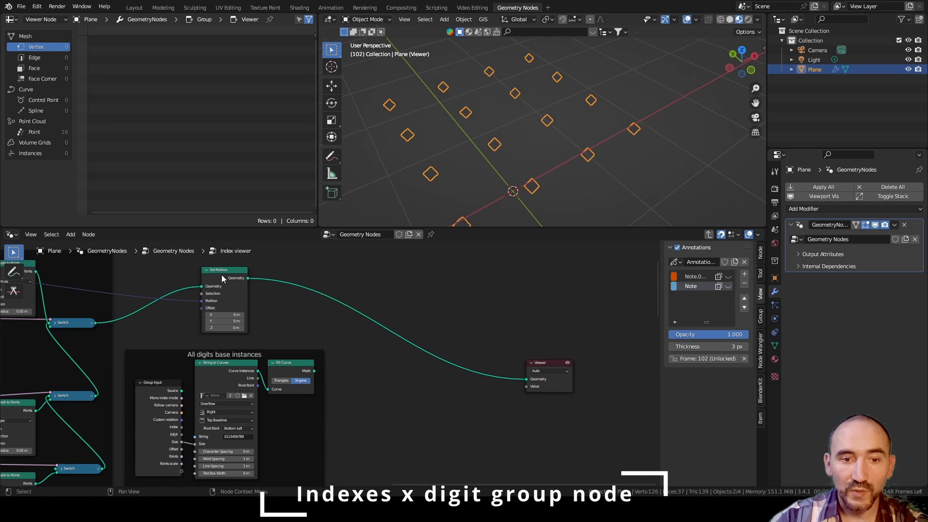
scroll(305, 418, up, 2)
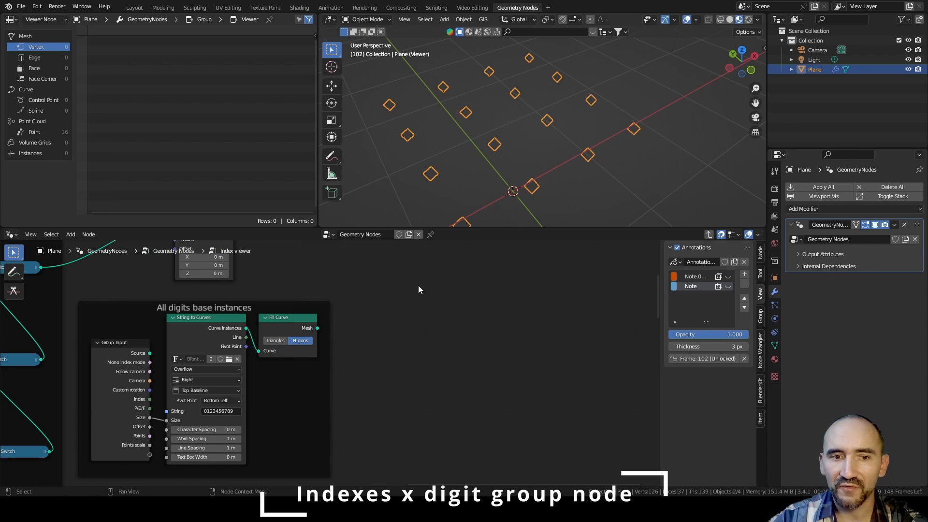
middle_drag(419, 285, 322, 366)
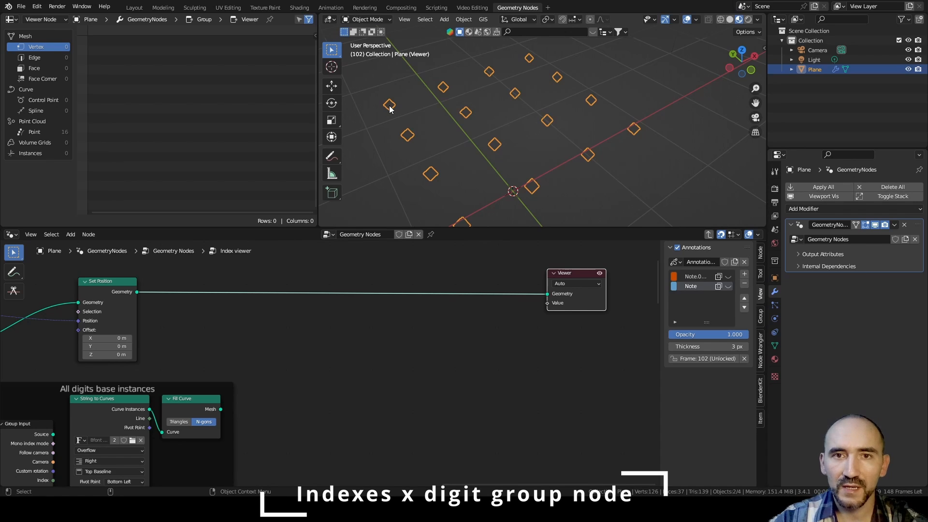
- Add an Index node between Set Position and the Viewer, and feed its output into a new Divide math node
click(290, 347)
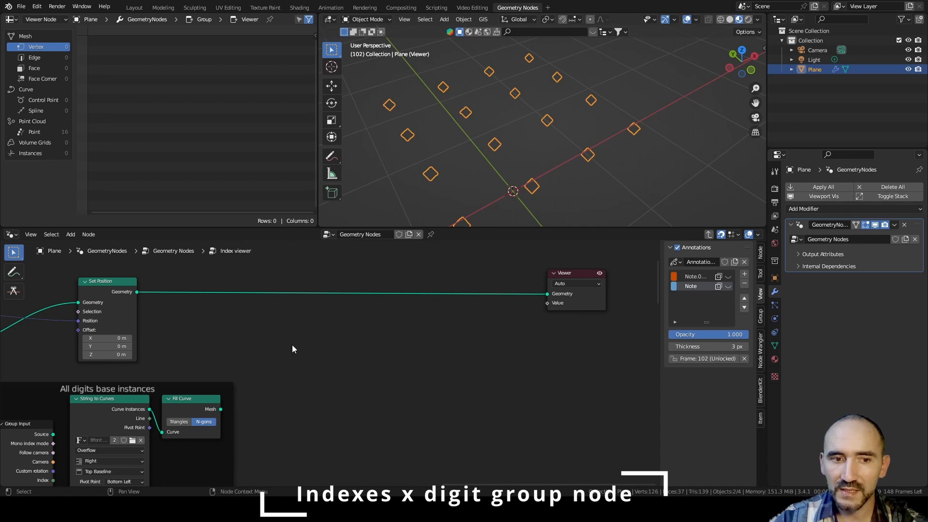
key(F3)
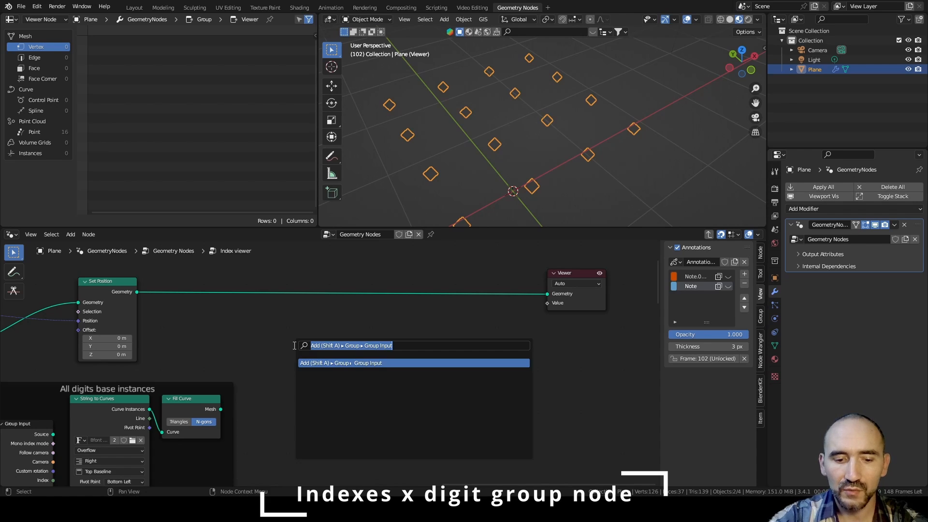
text(index)
key(Return)
click(339, 334)
drag(339, 334, 377, 337)
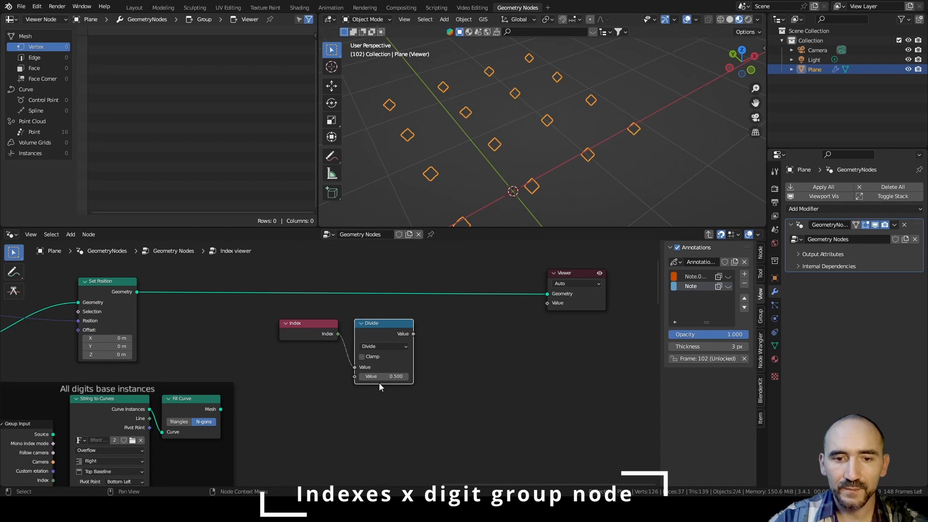
- Add a Power math node with base 10 and exponent 0, and link its Value to the Divide node's second input
click(346, 399)
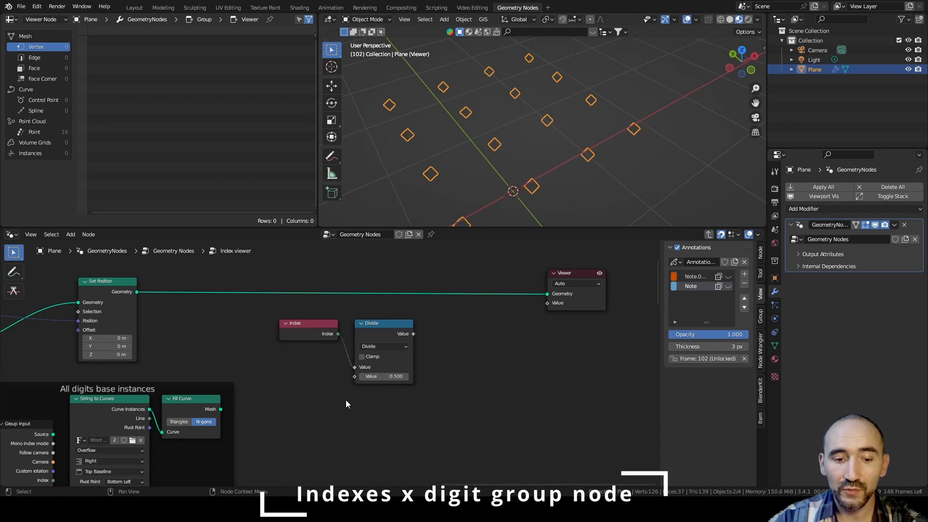
key(F3)
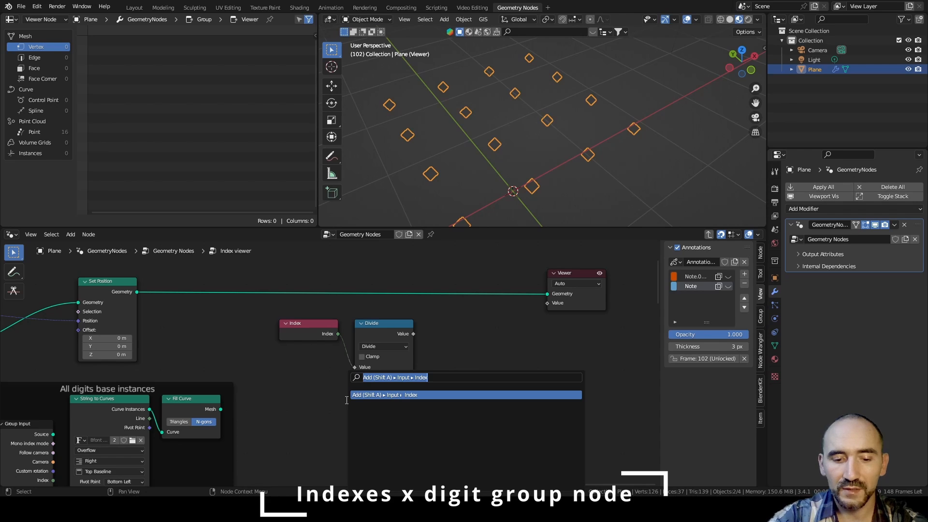
text(math)
key(Return)
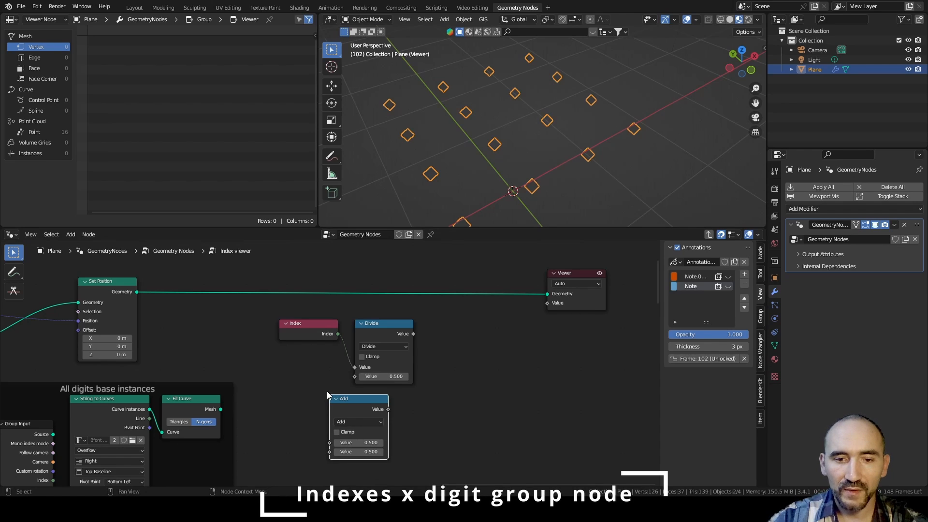
click(357, 422)
click(365, 364)
click(356, 442)
text(1)
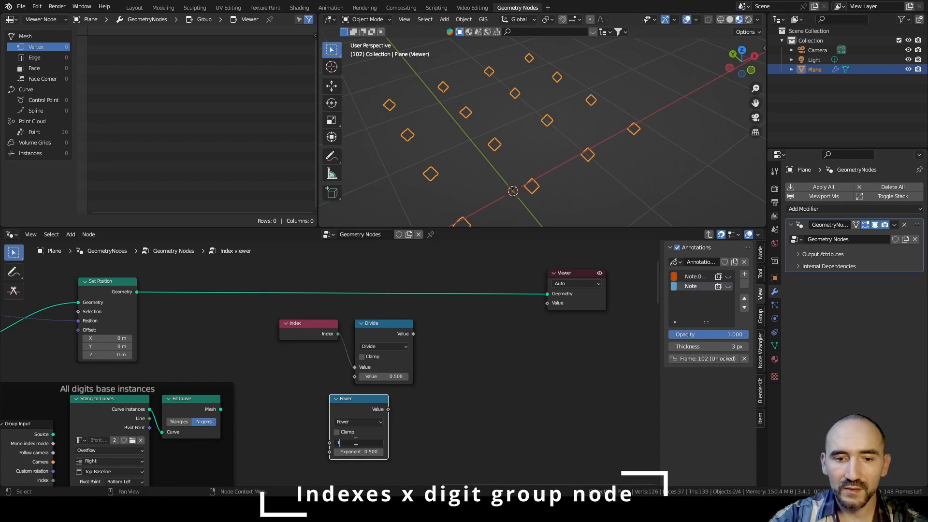
text(0)
key(Return)
click(369, 450)
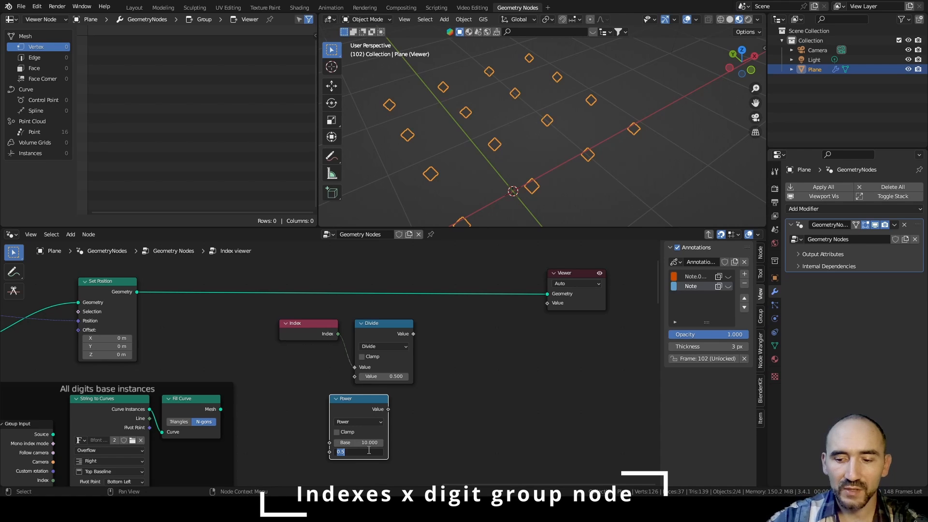
text(000)
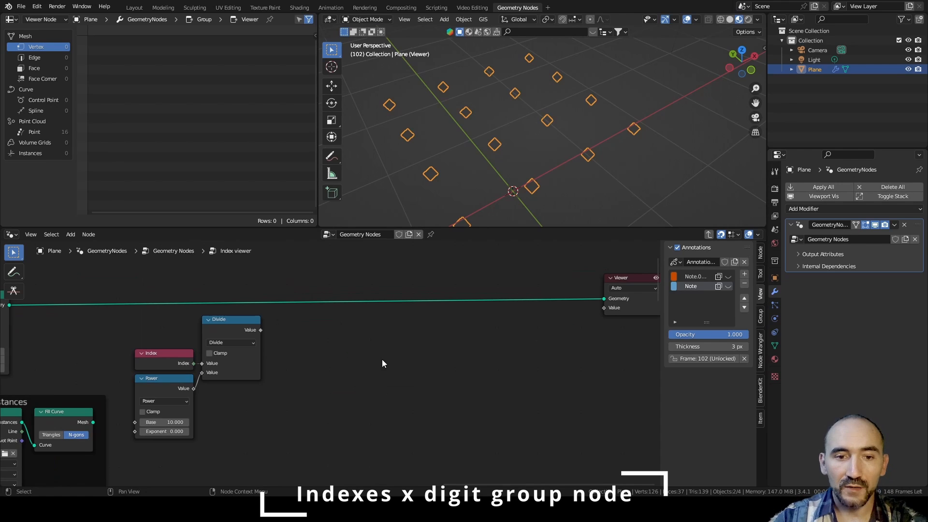
- Insert an Instance on Points node into the link between Set Position and the Viewer
key(F3)
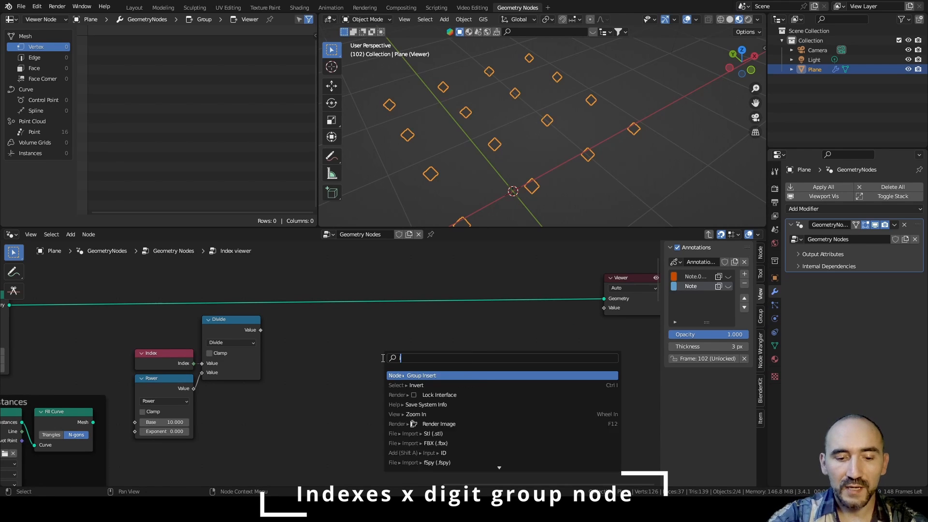
text(instance on po)
key(Return)
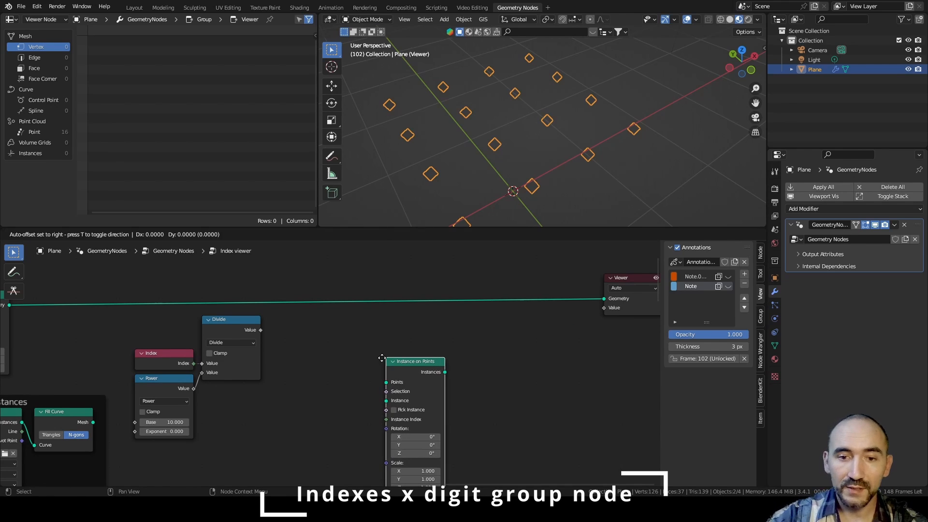
click(290, 285)
middle_drag(286, 322, 383, 316)
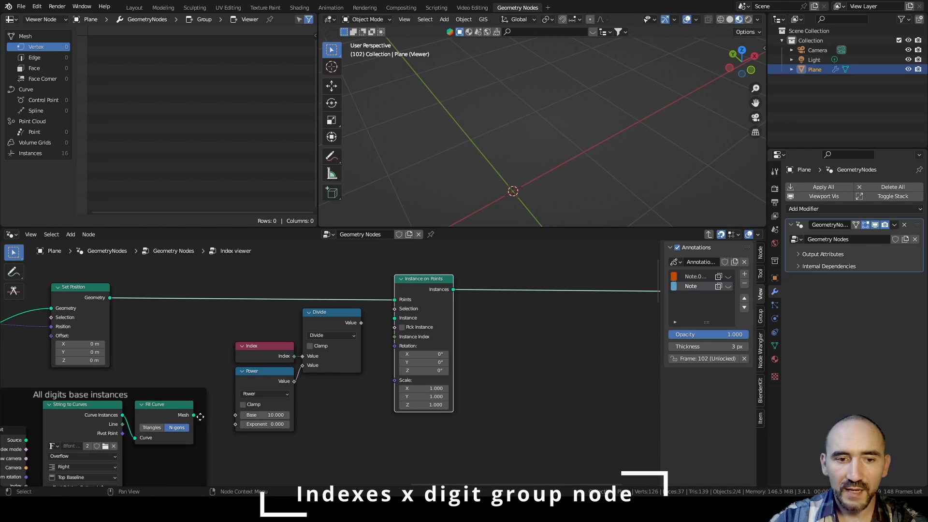
- Link the Fill Curve's Mesh to the Instance input of Instance on Points and enable Pick Instance
drag(199, 416, 394, 320)
scroll(422, 187, up, 3)
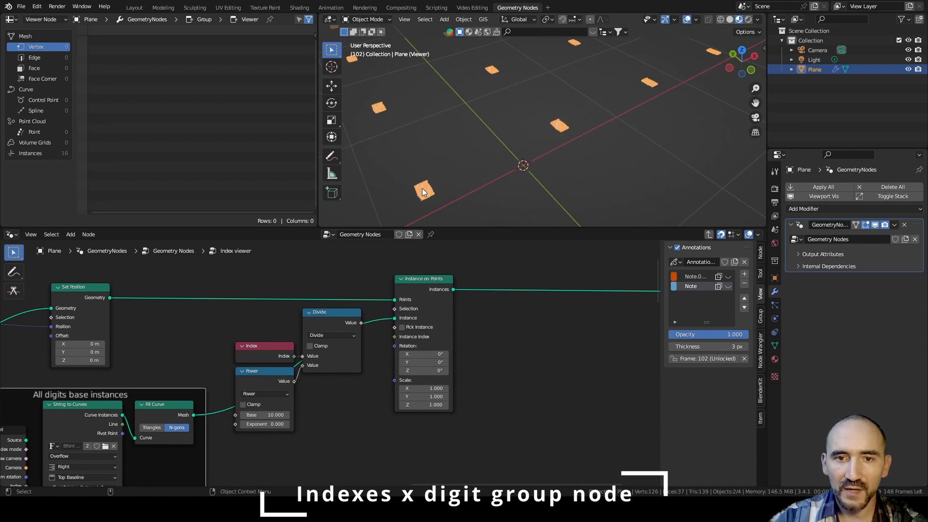
scroll(445, 126, down, 3)
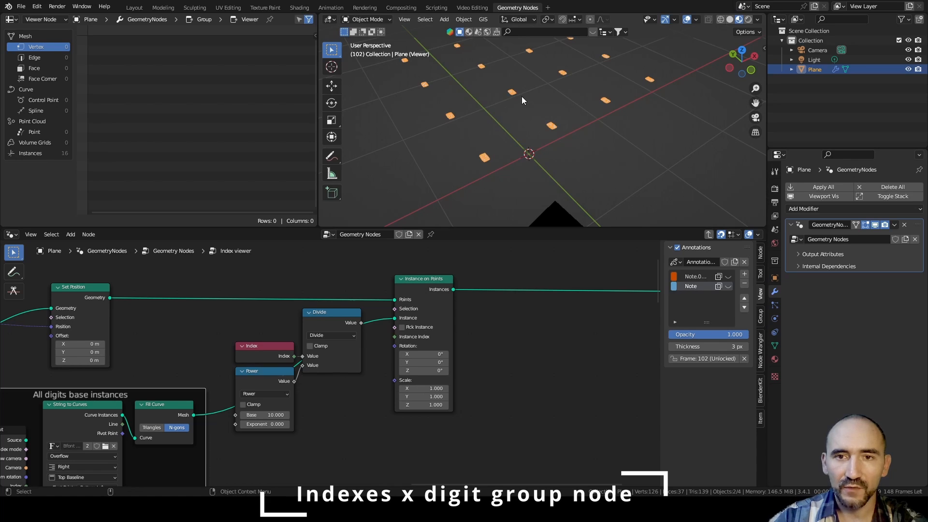
click(402, 328)
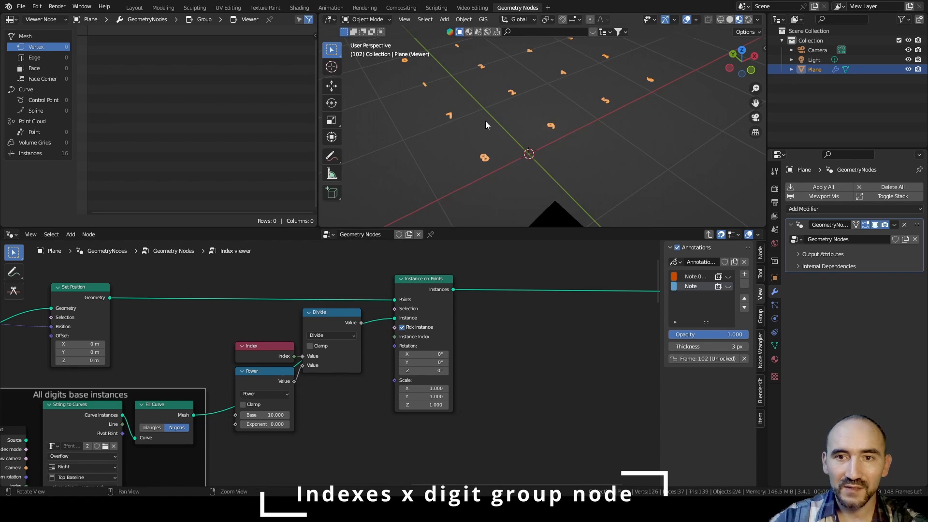
- Examine the digits instanced on the plane's points and compare them with the text string in the String to Curves node
scroll(486, 121, up, 3)
shift+middle_drag(520, 107, 517, 126)
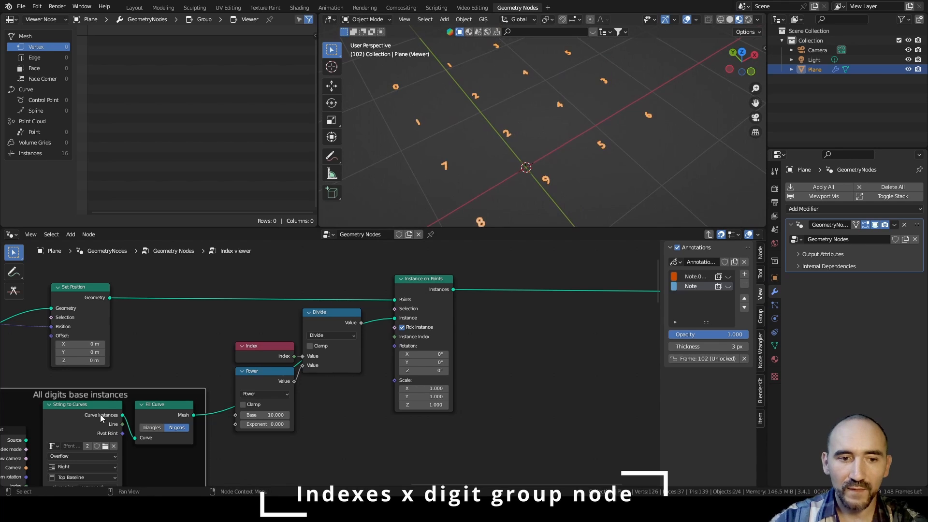
middle_drag(47, 427, 96, 340)
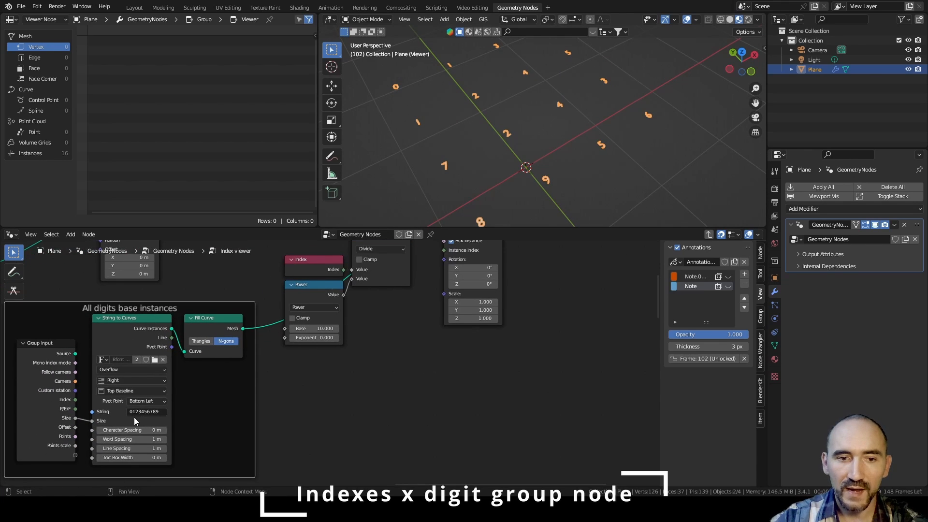
middle_drag(341, 323, 297, 401)
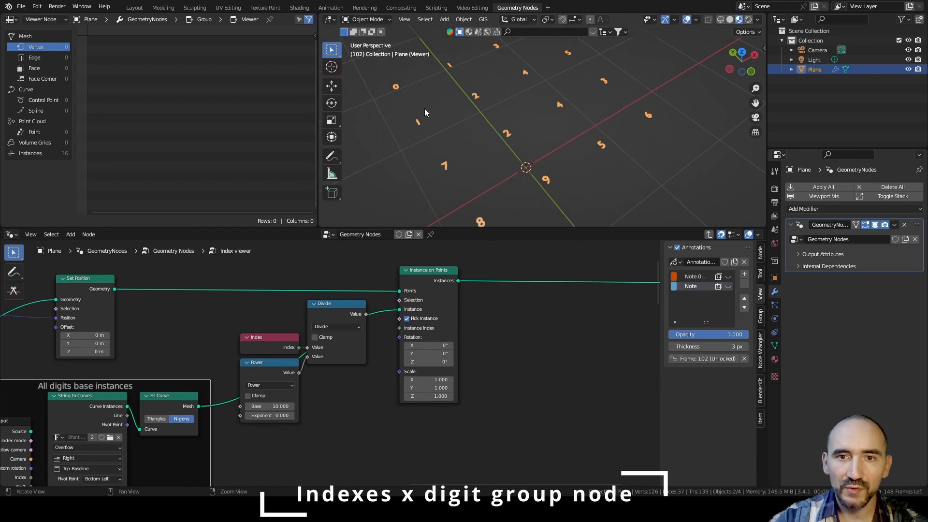
scroll(480, 156, up, 3)
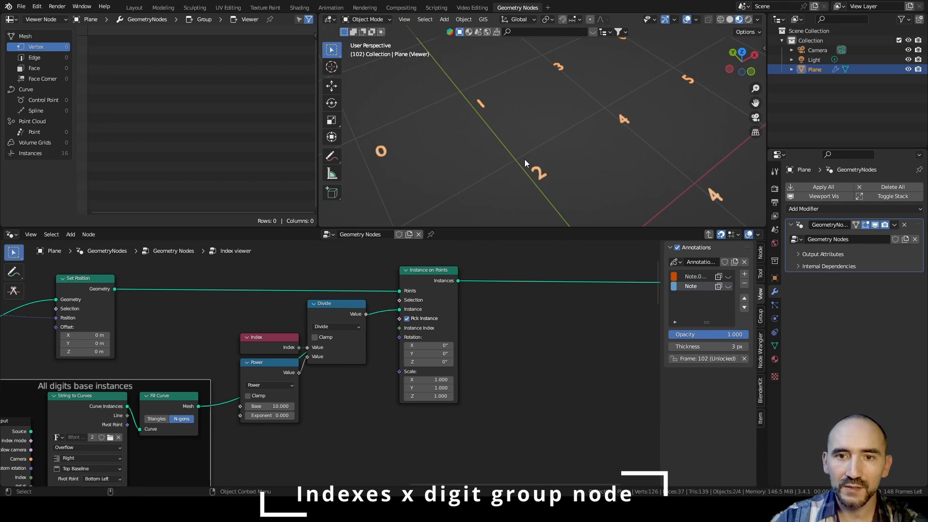
scroll(657, 103, down, 3)
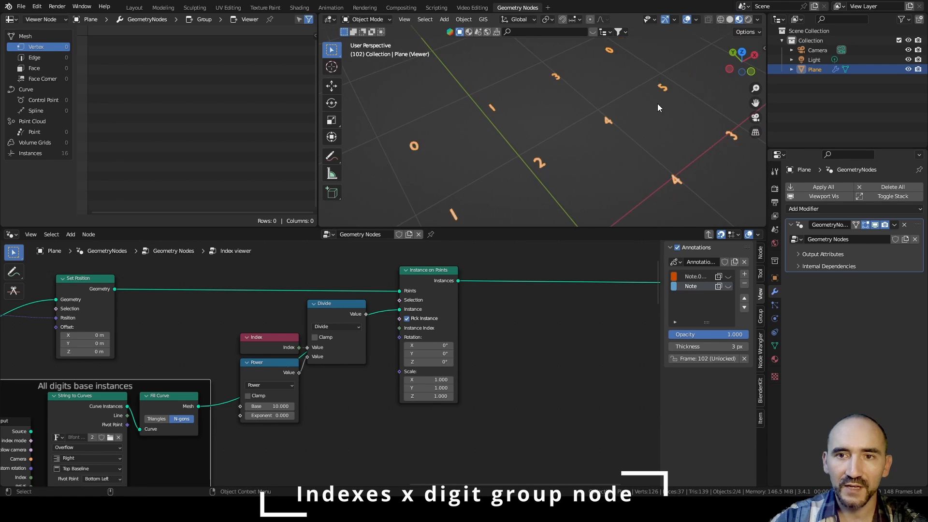
- Link the Divide node's Value output to the Instance Index input of Instance on Points
middle_drag(657, 104, 485, 222)
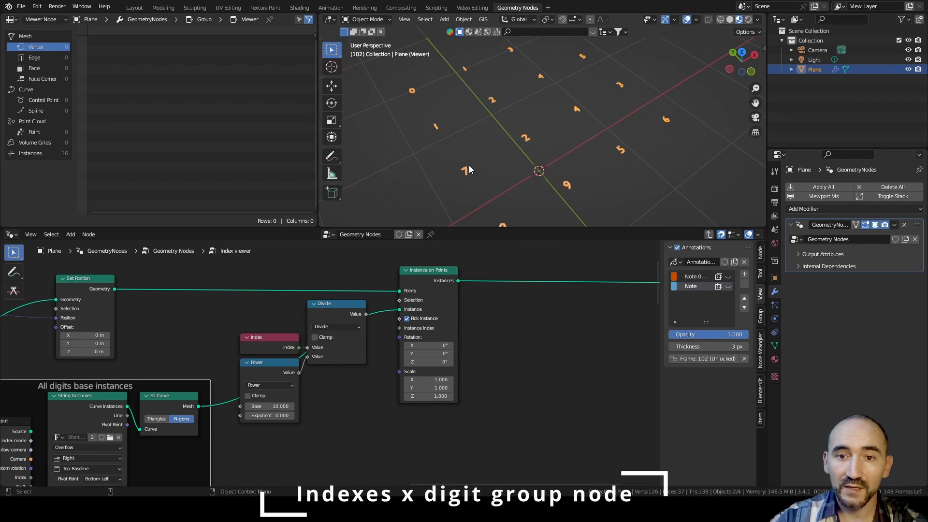
scroll(573, 167, down, 1)
scroll(573, 167, up, 1)
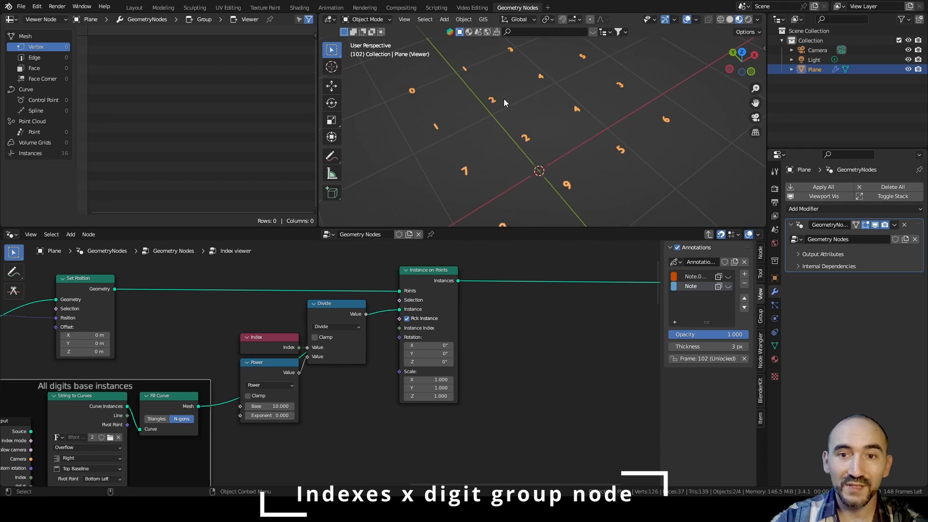
scroll(521, 79, down, 1)
middle_drag(521, 79, 436, 66)
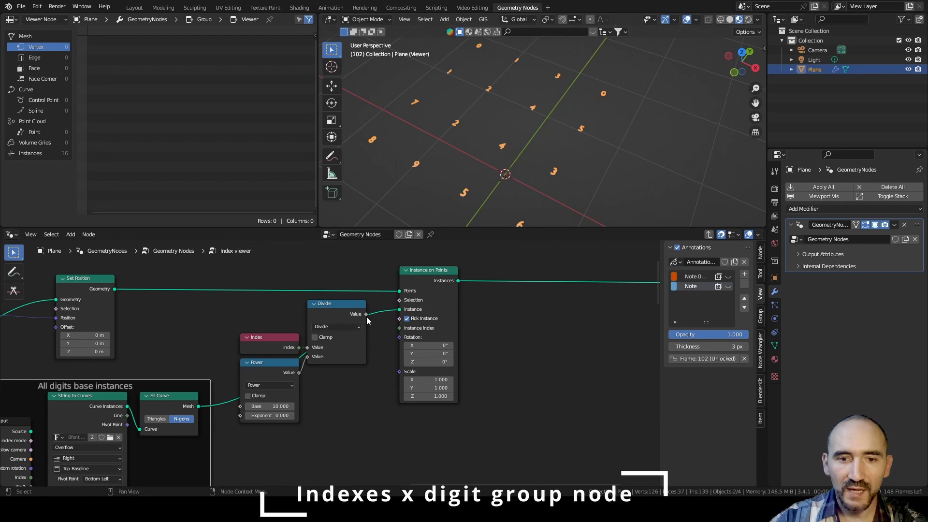
drag(367, 315, 376, 326)
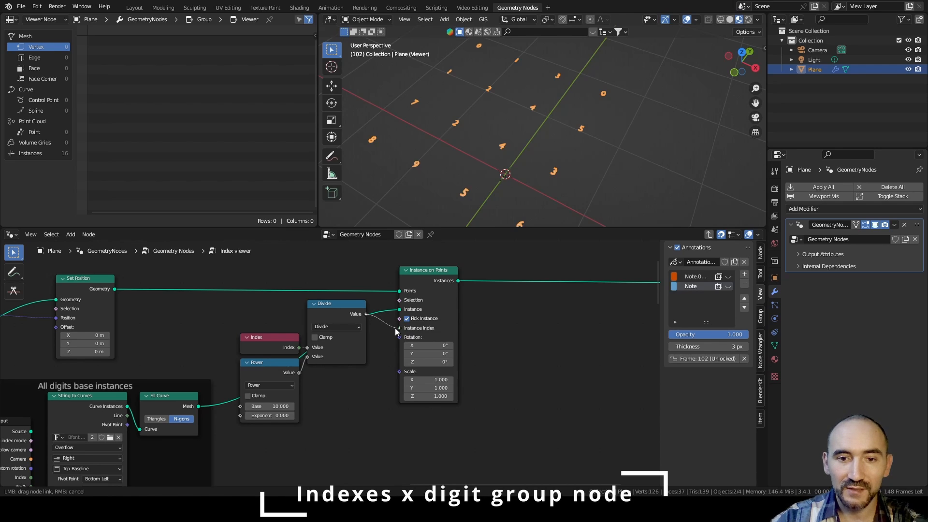
drag(395, 328, 395, 328)
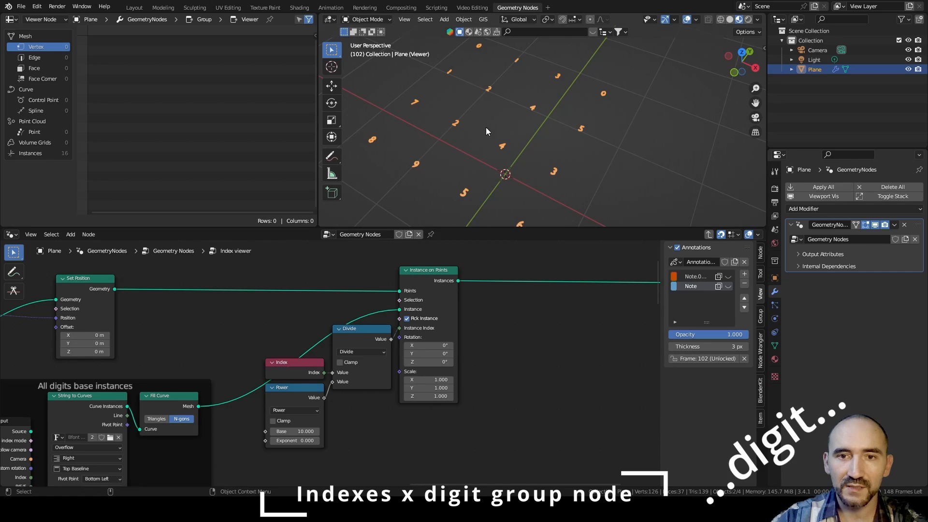
- Combine the Index, Power, Divide and Instance on Points nodes into a new node group
click(453, 88)
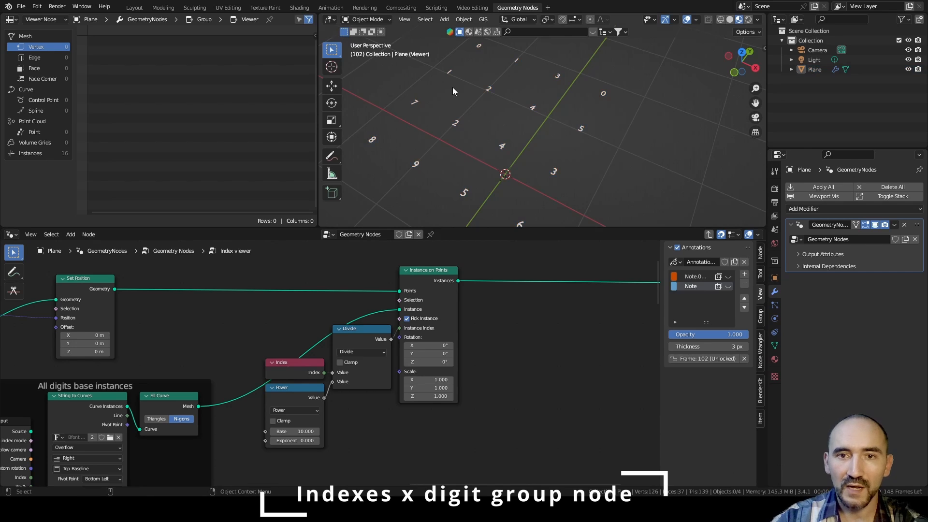
middle_drag(390, 141, 465, 142)
scroll(501, 356, down, 3)
scroll(408, 323, up, 2)
middle_drag(393, 343, 349, 352)
scroll(409, 320, up, 2)
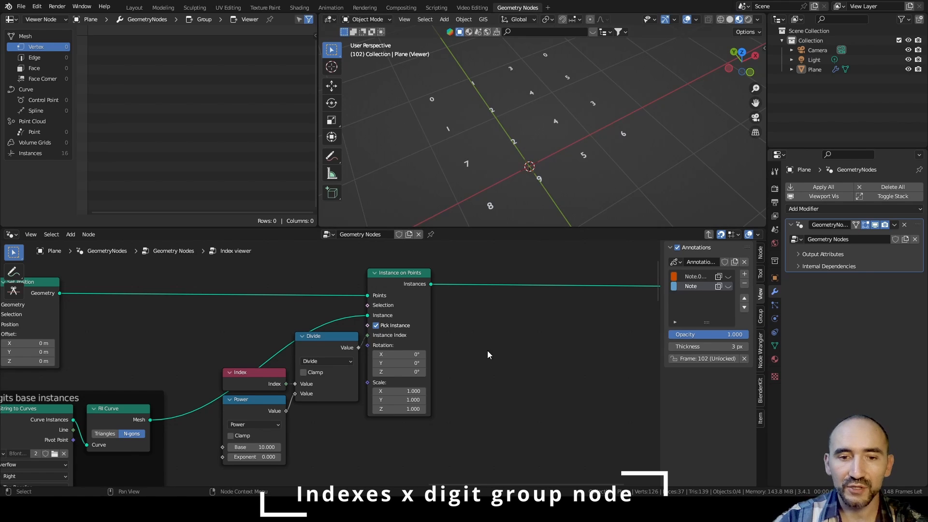
scroll(227, 280, down, 2)
drag(227, 281, 441, 406)
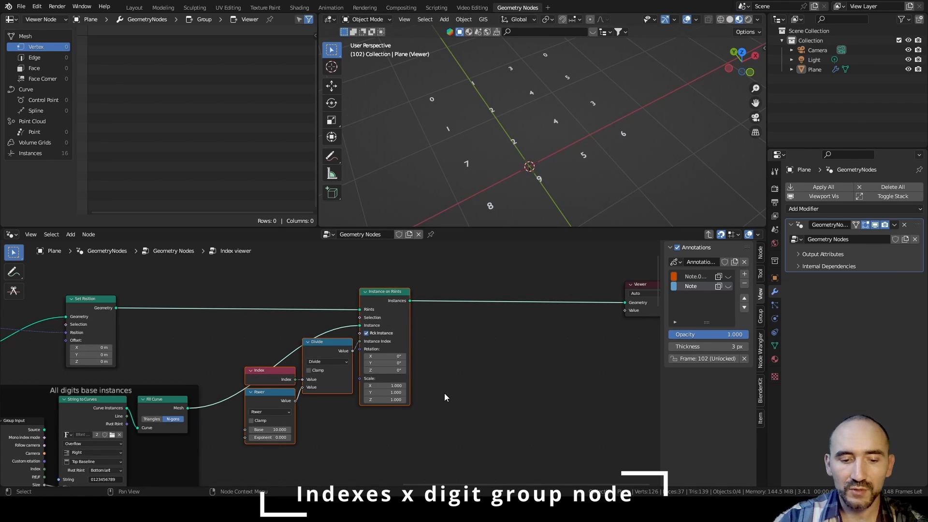
key(ctrl+g)
scroll(498, 390, up, 1)
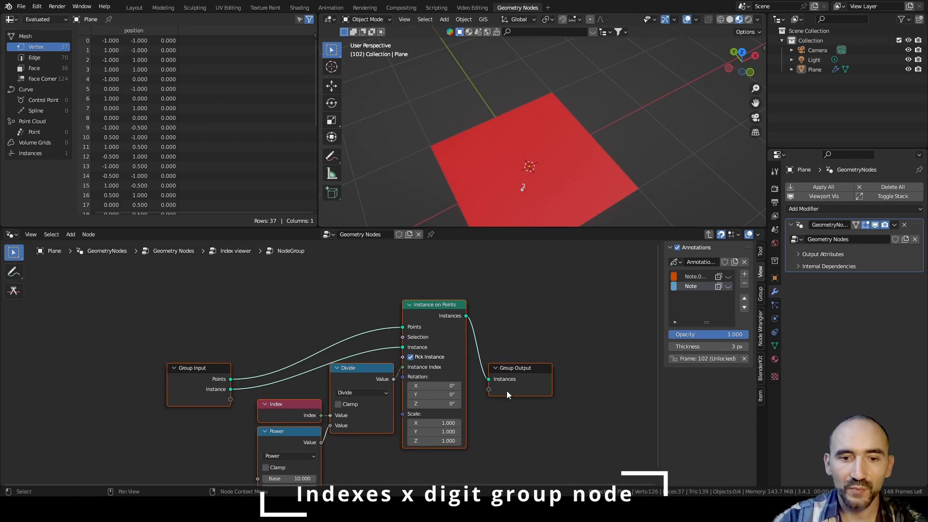
- Select the Group Input node inside the new group and show the group's input and output socket settings
click(520, 410)
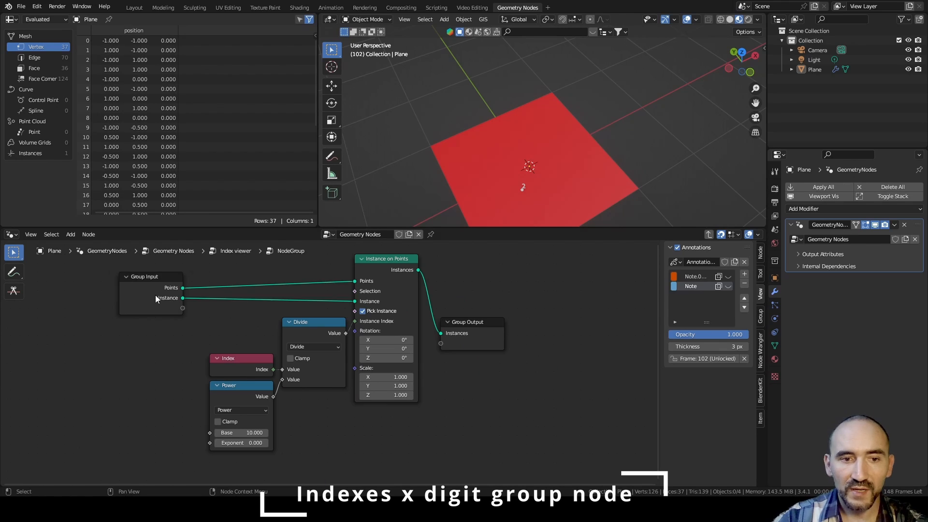
click(155, 296)
click(760, 316)
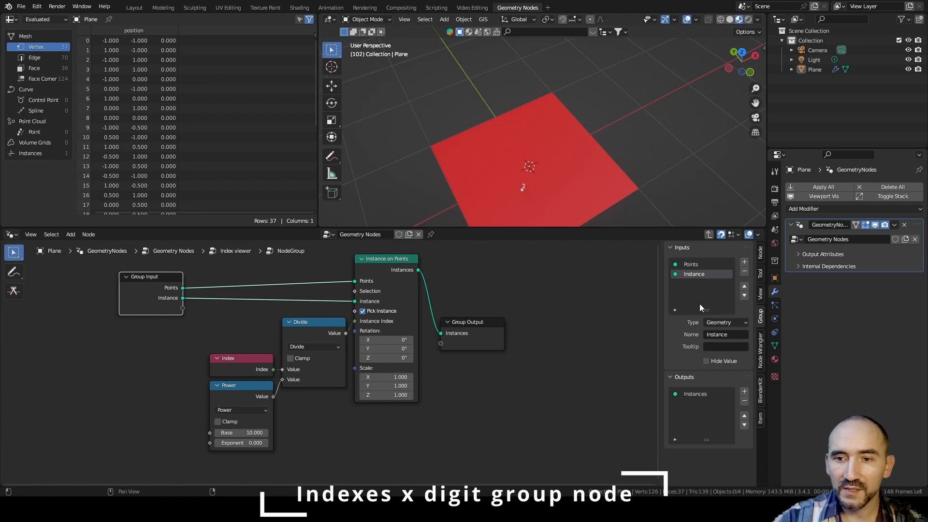
- Rename the group's Instance input to Digit instances
click(721, 335)
text(Digit instances)
key(Return)
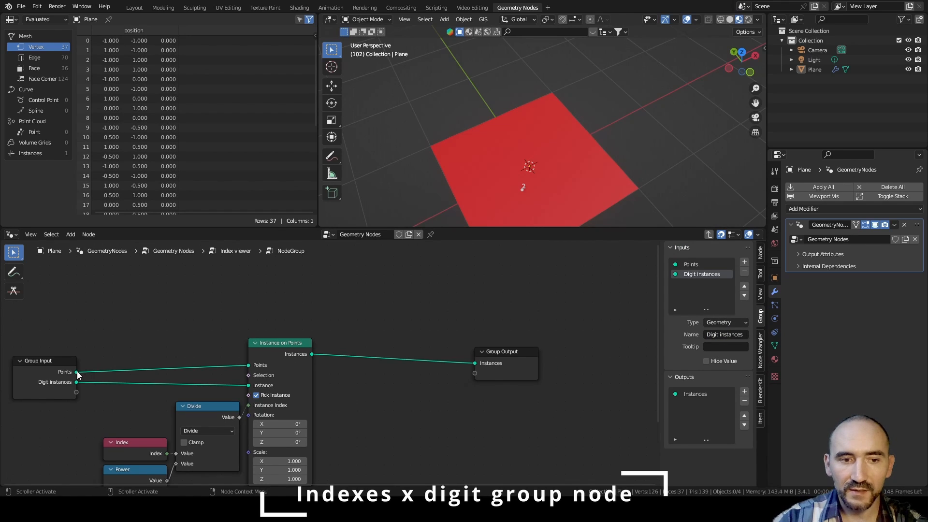
- Pass the Points input through to the Group Output, collapse the Divide node and tidy the layout around Instance on Points
drag(76, 372, 489, 382)
drag(287, 354, 305, 390)
middle_drag(276, 408, 330, 340)
drag(191, 356, 276, 375)
key(h)
drag(170, 372, 214, 362)
drag(188, 402, 215, 383)
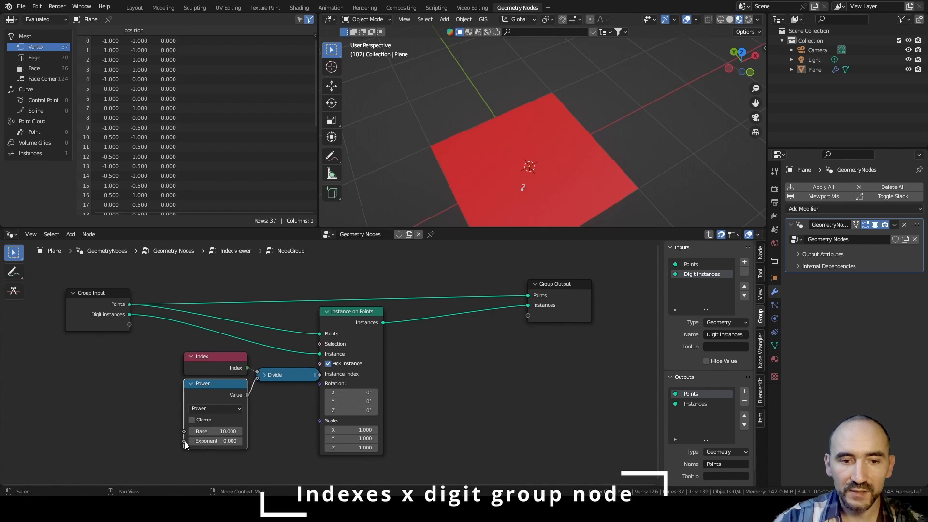
- Expose the Power node's Exponent as a group input and set its type to Integer
drag(184, 442, 131, 325)
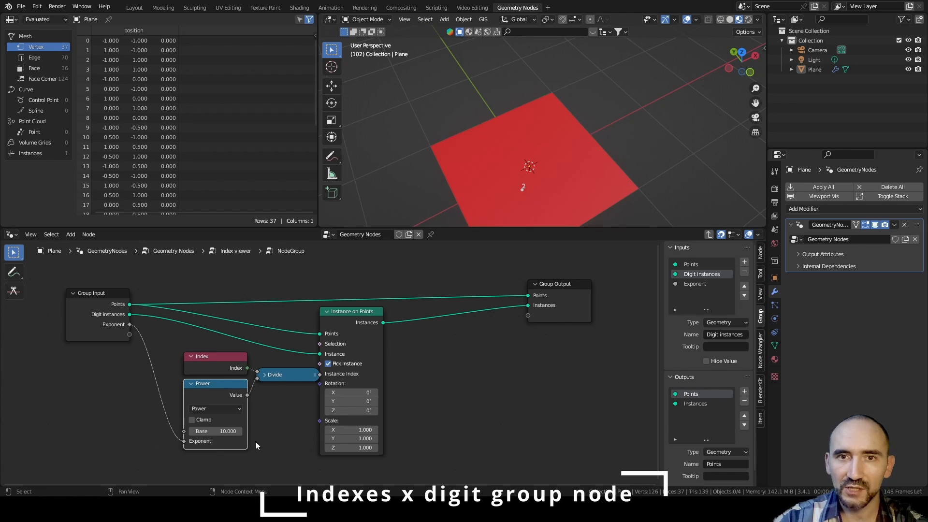
click(701, 284)
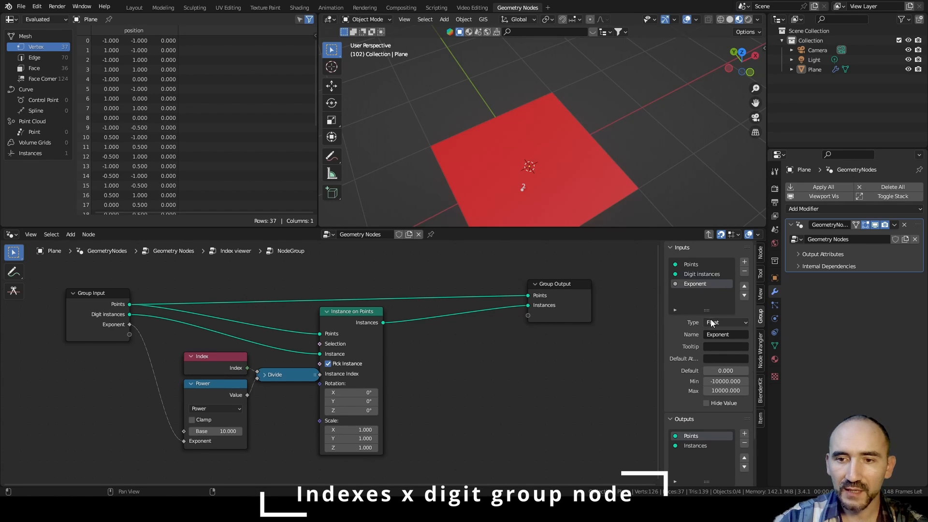
click(723, 322)
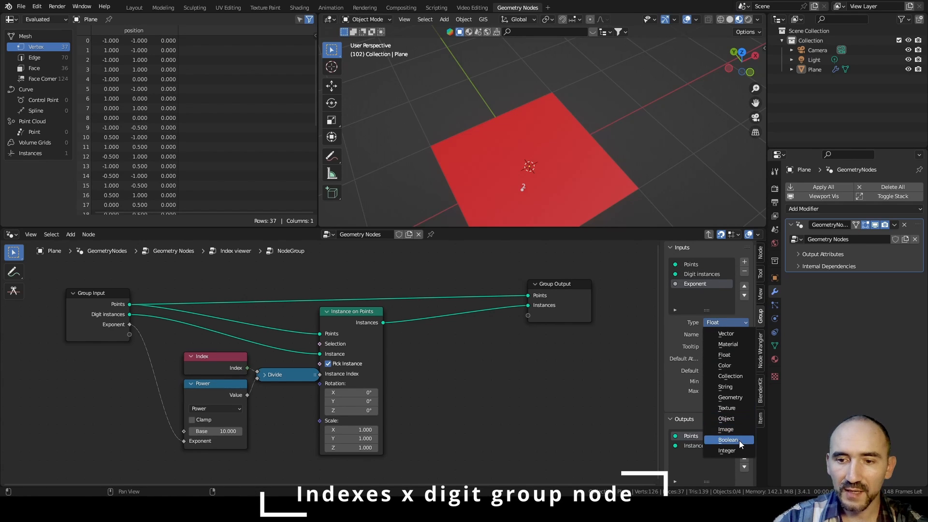
click(740, 450)
- Rename the Exponent group input to Digit and set its minimum to 0
double_click(728, 334)
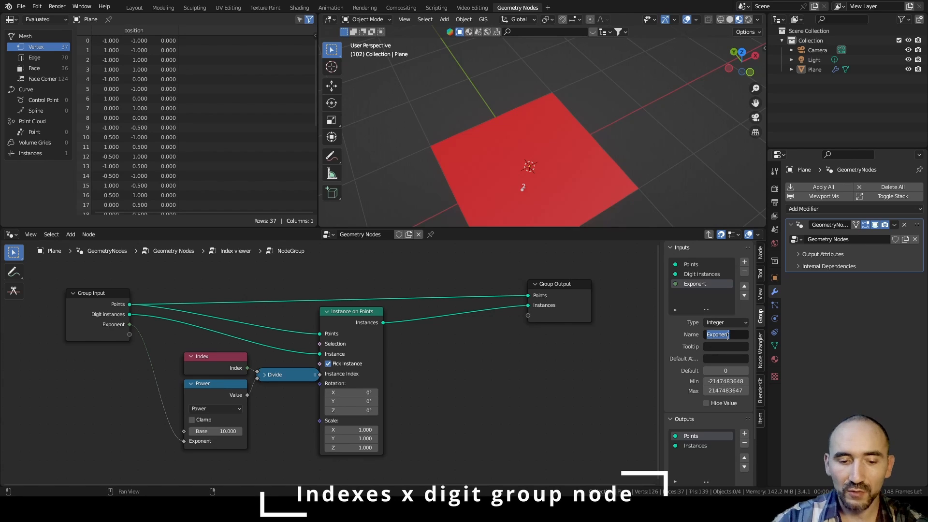
text(Digit)
key(Tab)
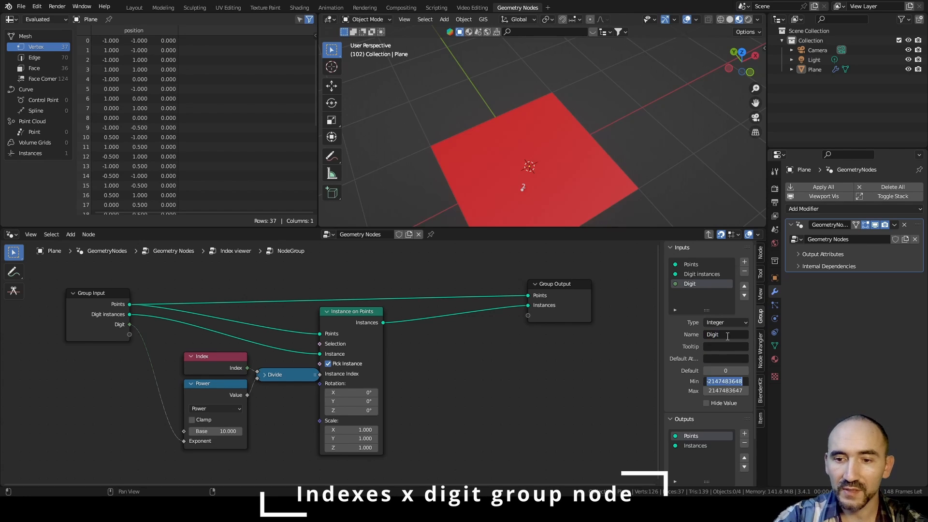
text(0)
key(Return)
- Pass Digit instances through to the Group Output and order that output above Instances
drag(341, 314, 377, 332)
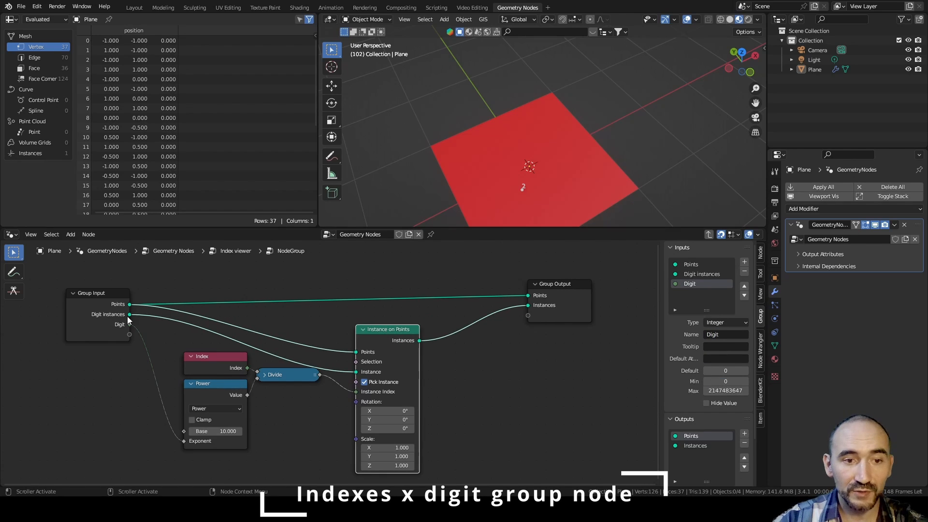
drag(129, 315, 538, 321)
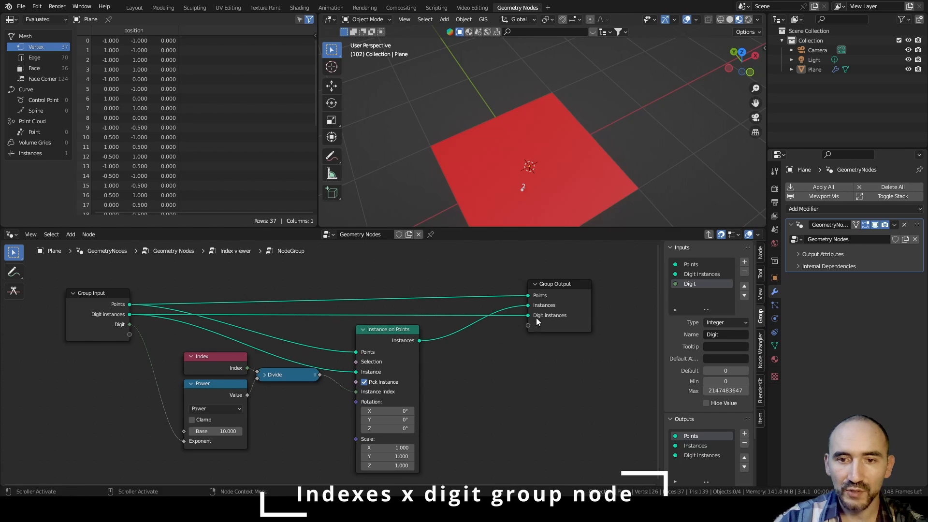
click(702, 455)
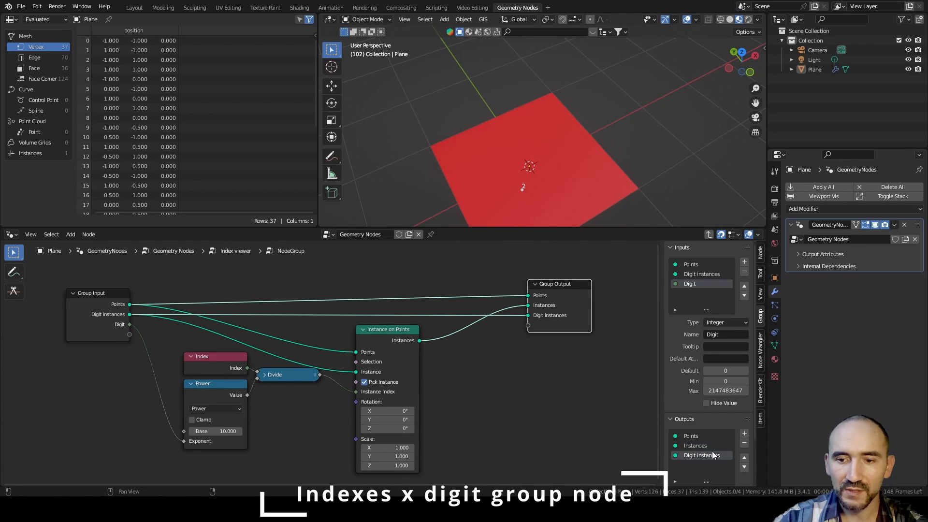
click(744, 458)
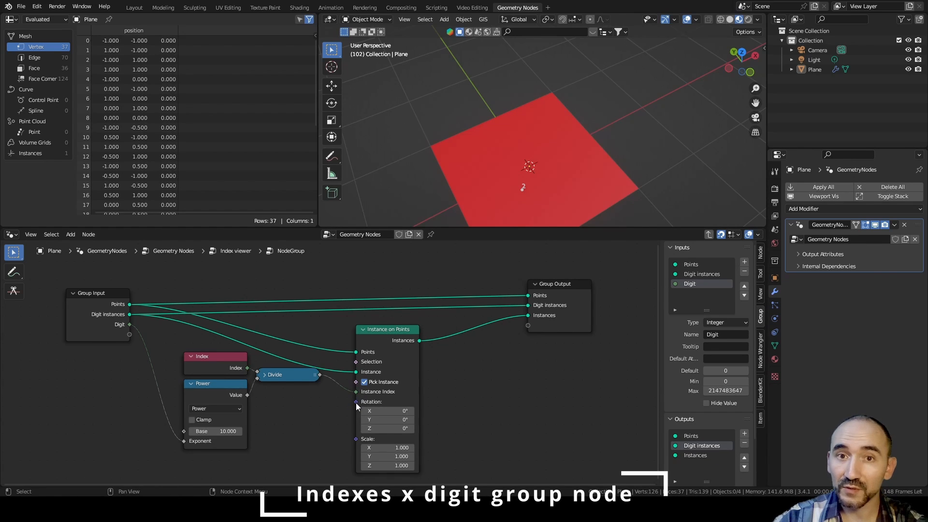
- Expose the Instance on Points Rotation as a group input and rename the Instances output to Index Instances
drag(356, 402, 129, 336)
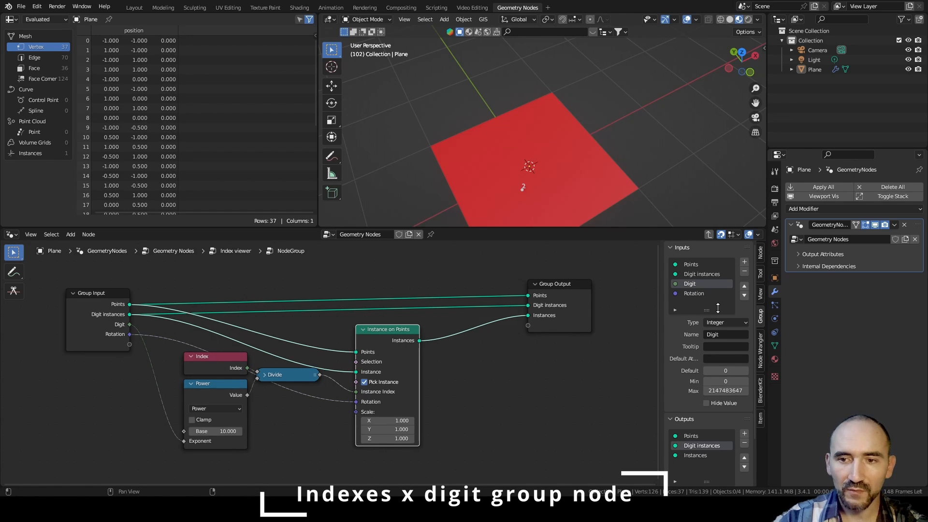
scroll(676, 380, down, 3)
click(701, 398)
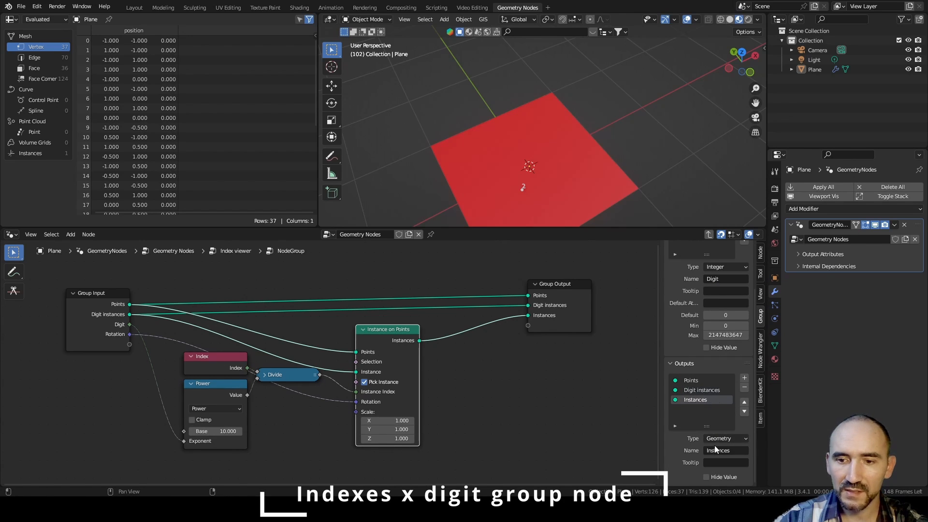
text(Index Instances)
key(Return)
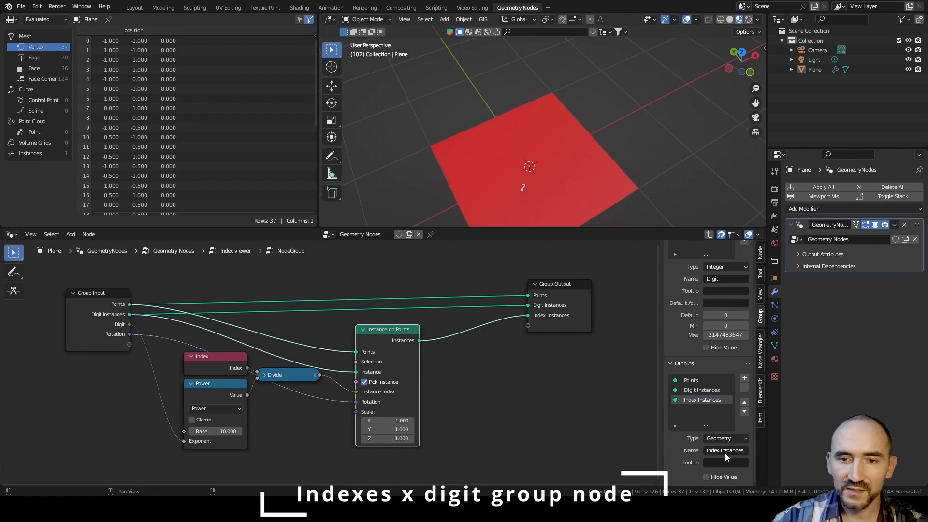
- Exit to the Index viewer tree and rename the new node group to Indexes x digit
key(Tab)
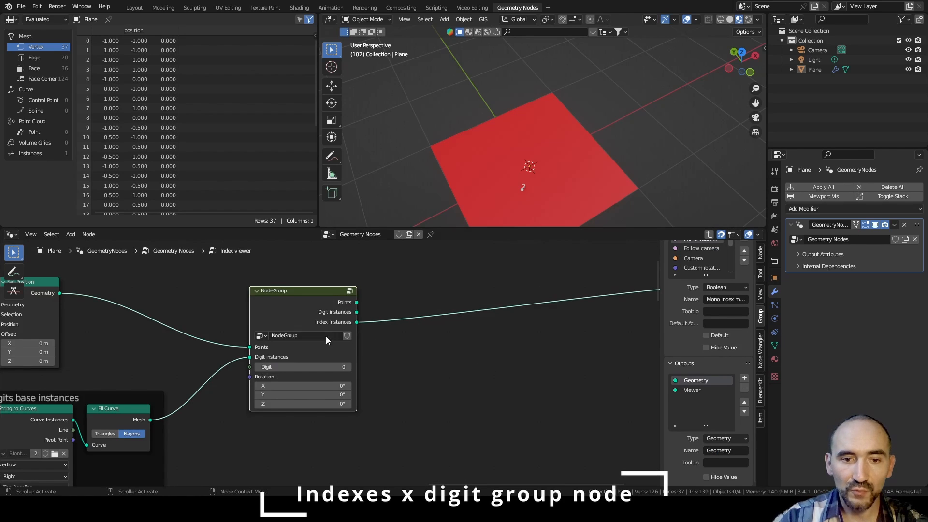
double_click(304, 337)
text(Inde)
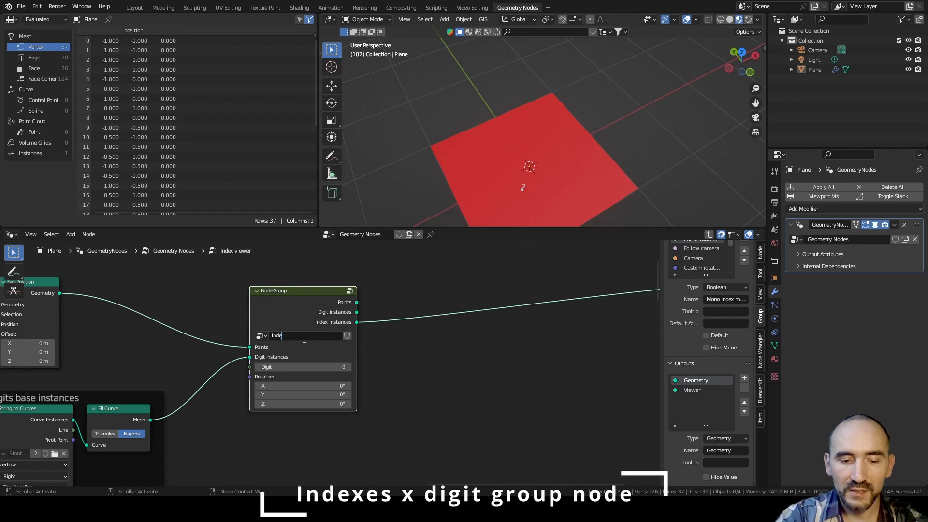
text(xes x di)
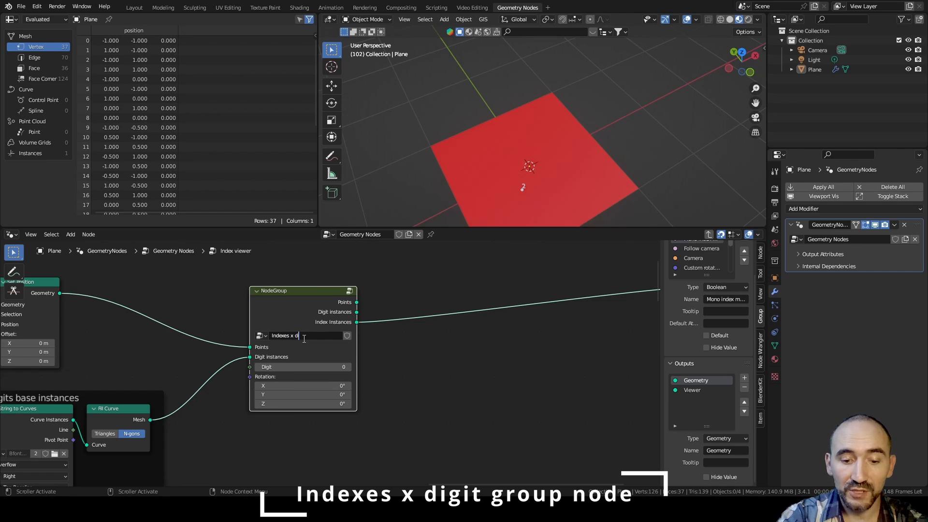
text(git)
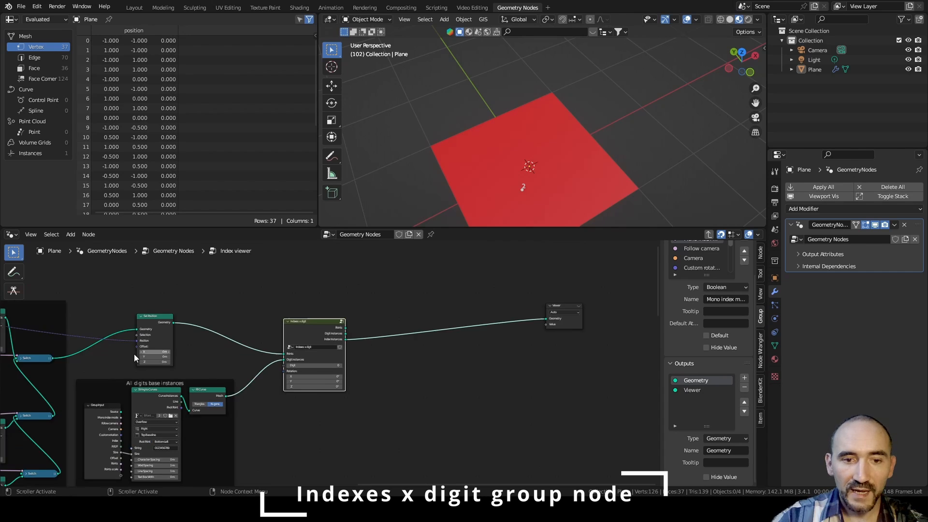
- Connect the Switch output in the Rotation camera frame to the Rotation input of the Indexes x digit group
middle_drag(135, 356, 338, 318)
middle_drag(221, 403, 223, 309)
middle_drag(205, 387, 455, 310)
middle_drag(238, 356, 461, 330)
middle_drag(346, 318, 343, 401)
scroll(229, 332, up, 5)
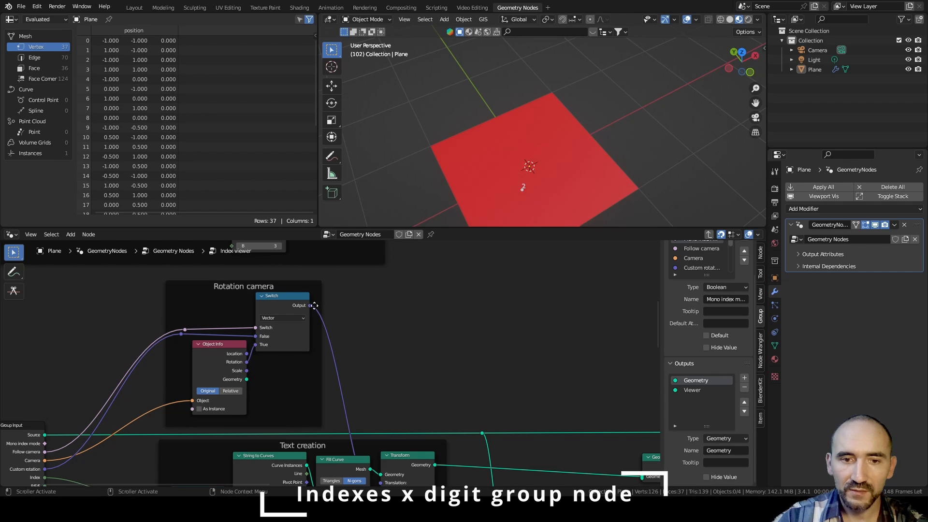
drag(314, 306, 360, 269)
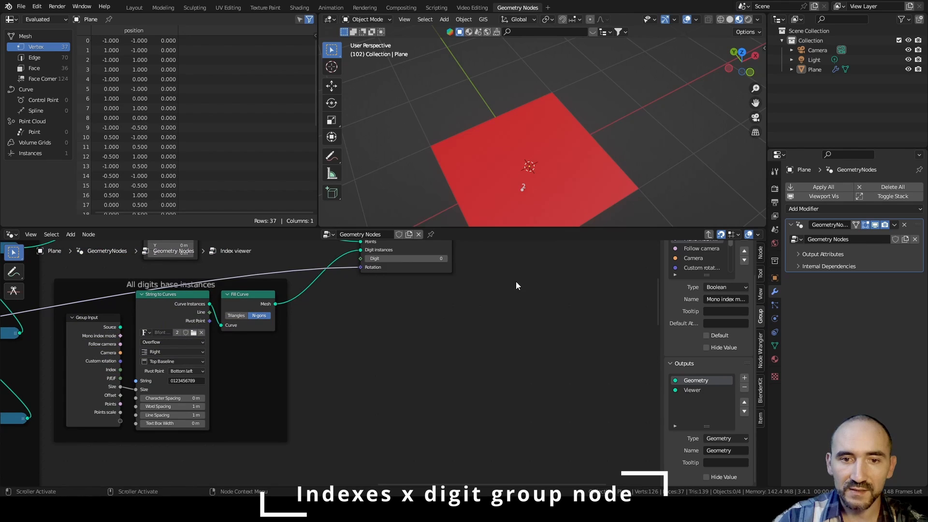
- Switch to the camera view and cycle the Viewer through the outputs of Indexes x digit, ending on Index Instances
middle_drag(512, 286, 398, 377)
shift+middle_drag(548, 169, 564, 114)
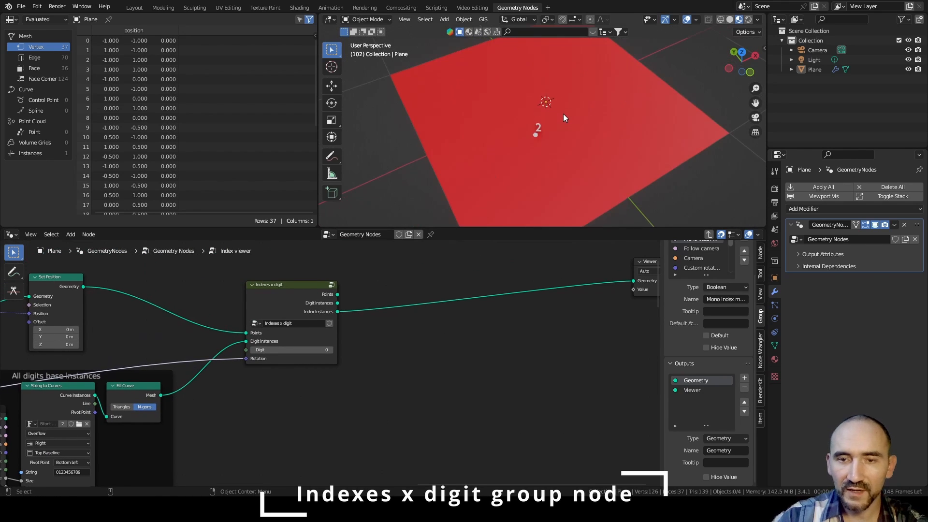
key(KP_0)
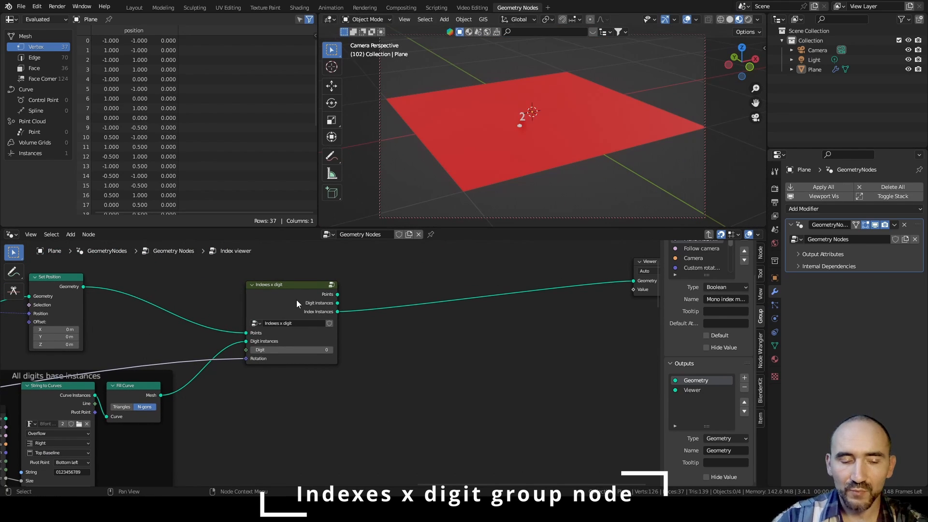
ctrl+shift+click(297, 300)
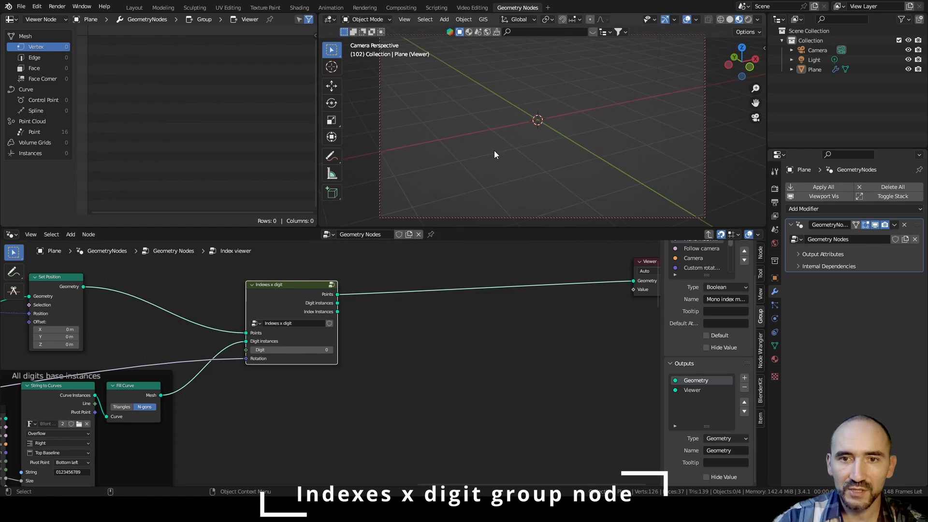
ctrl+shift+click(298, 299)
ctrl+shift+click(298, 303)
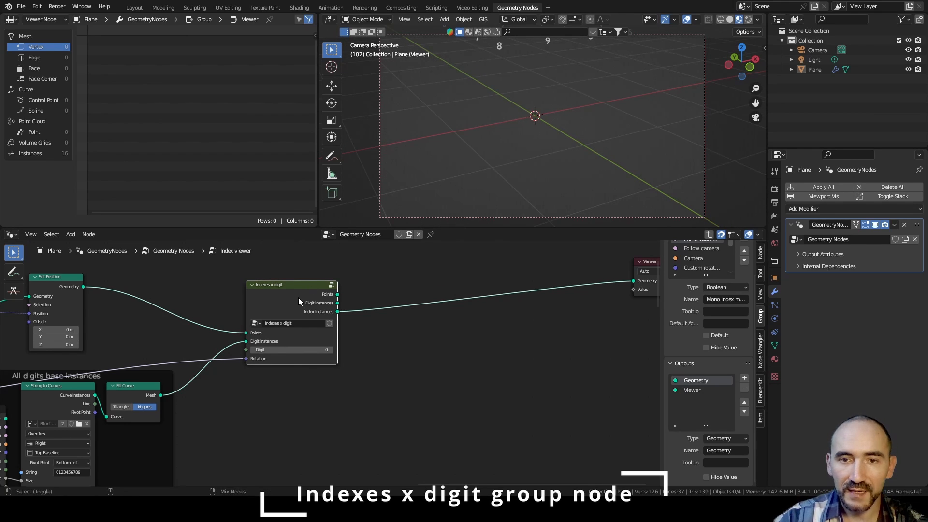
- Step the animation to frame 101 and examine the index digits from the camera
key(Left)
key(Left)
key(Right)
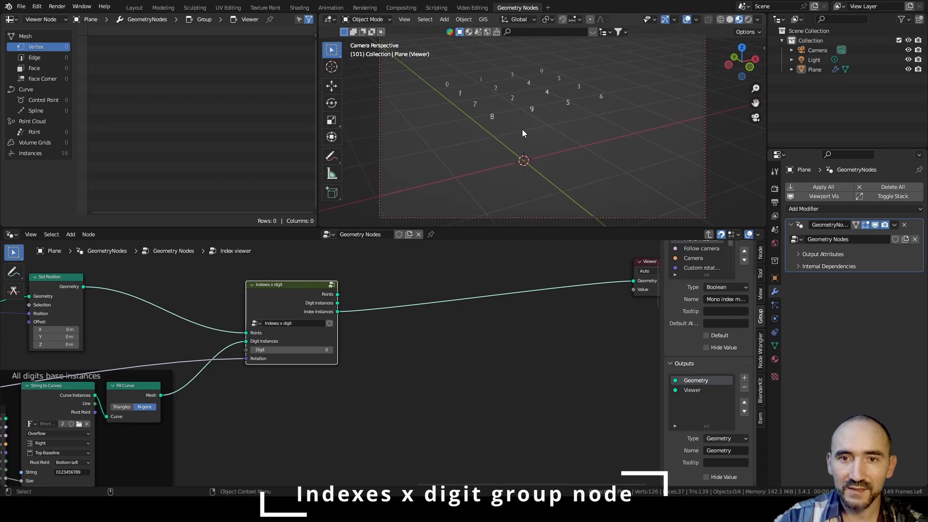
middle_drag(522, 129, 573, 131)
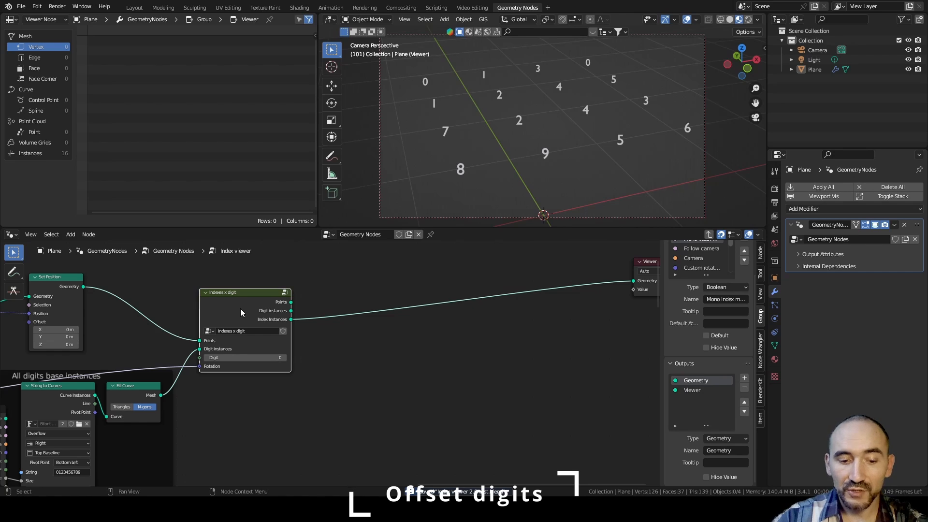
- Duplicate the Indexes x digit group and feed the copy the first group's Points and Digit instances outputs plus the shared rotation
key(shift+d)
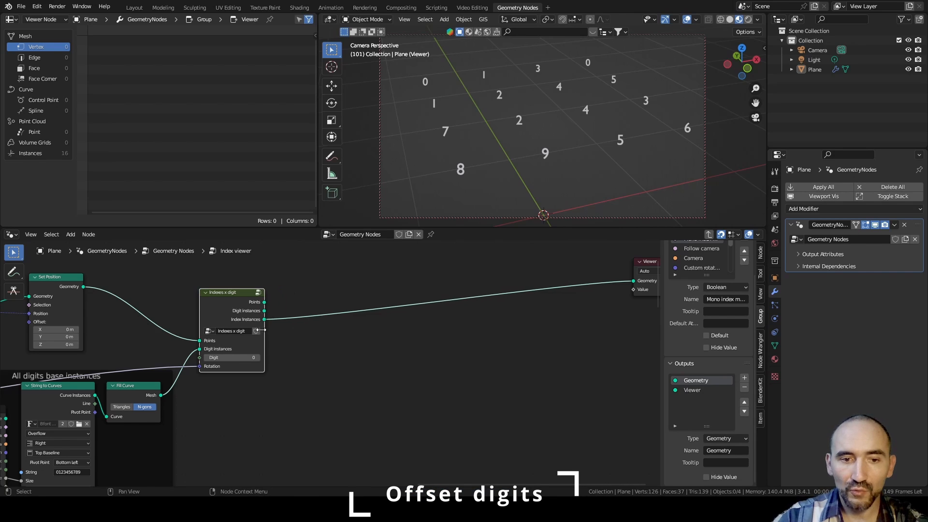
click(322, 343)
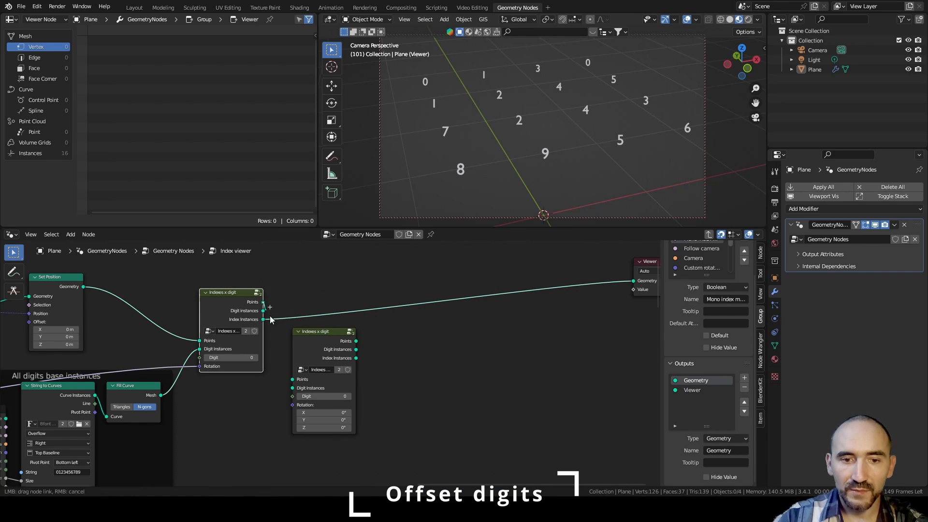
drag(263, 303, 292, 379)
drag(263, 312, 293, 388)
drag(319, 405, 304, 366)
drag(200, 366, 278, 368)
- Set the Digit value of the second Indexes x digit group to 1
scroll(286, 358, up, 2)
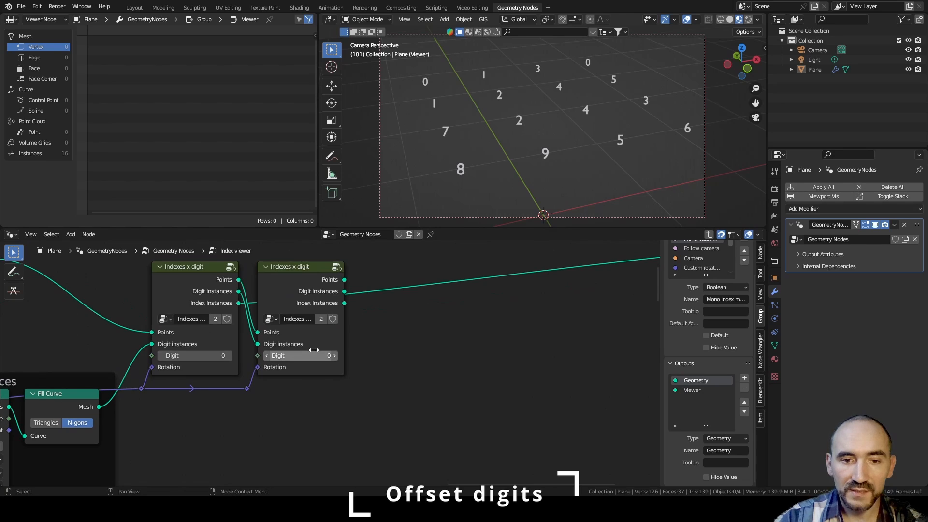
click(313, 356)
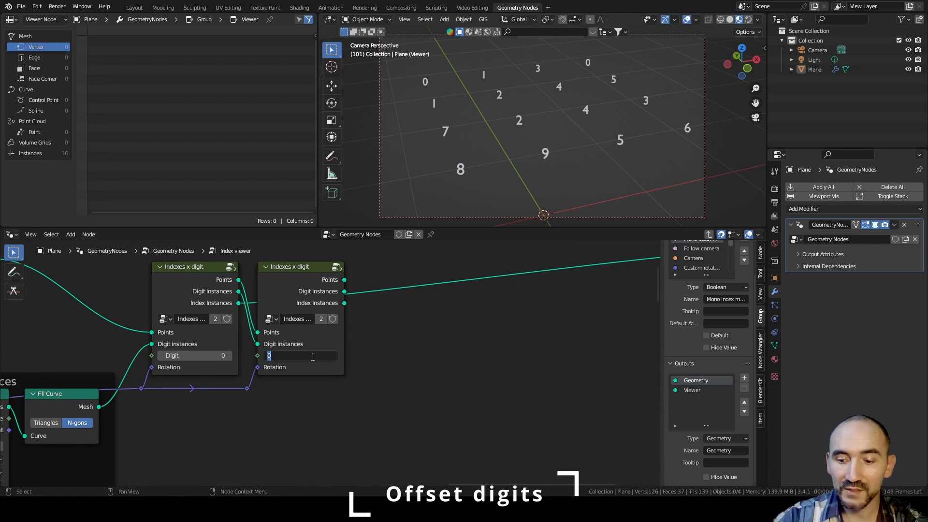
text(1)
key(Return)
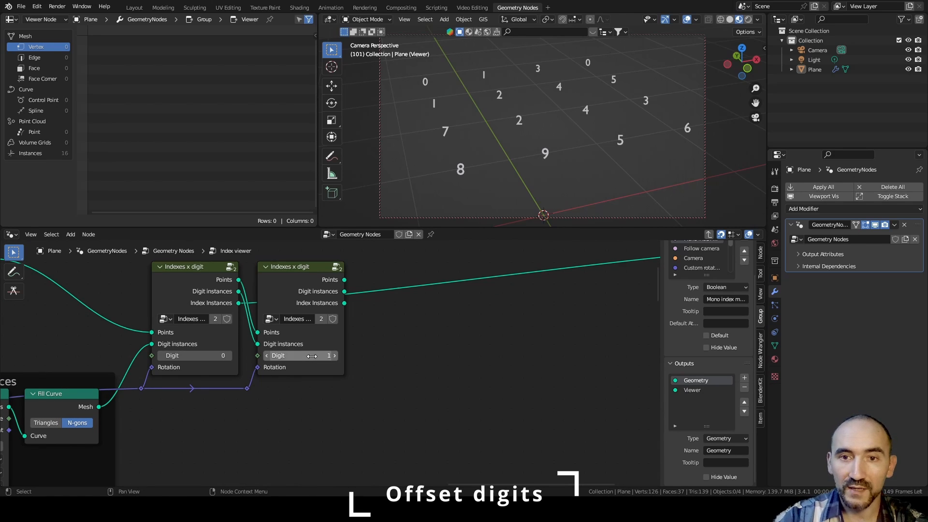
- Look inside the second Indexes x digit group to review how Digit drives the Power exponent, and return to the parent tree
click(321, 295)
key(Tab)
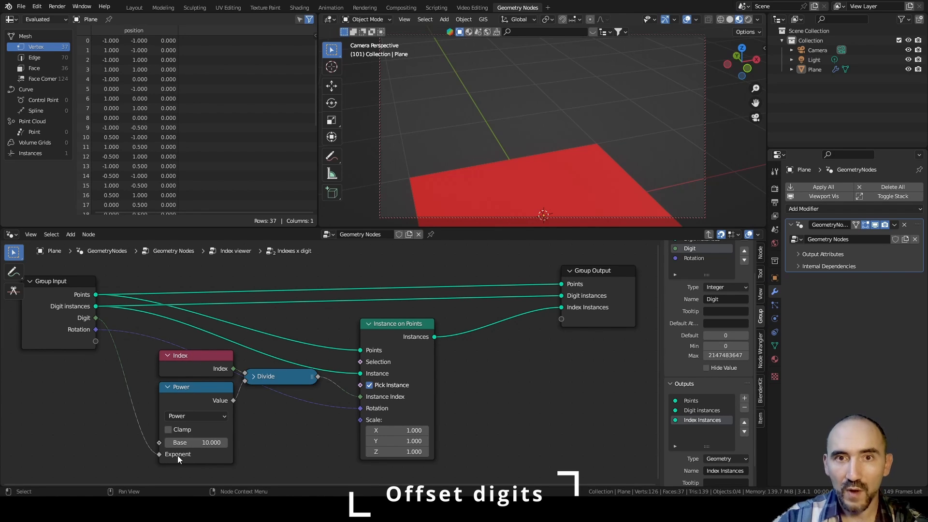
key(Tab)
- Add a Join Geometry node combining the Index Instances outputs of both Indexes x digit groups
drag(148, 349, 175, 432)
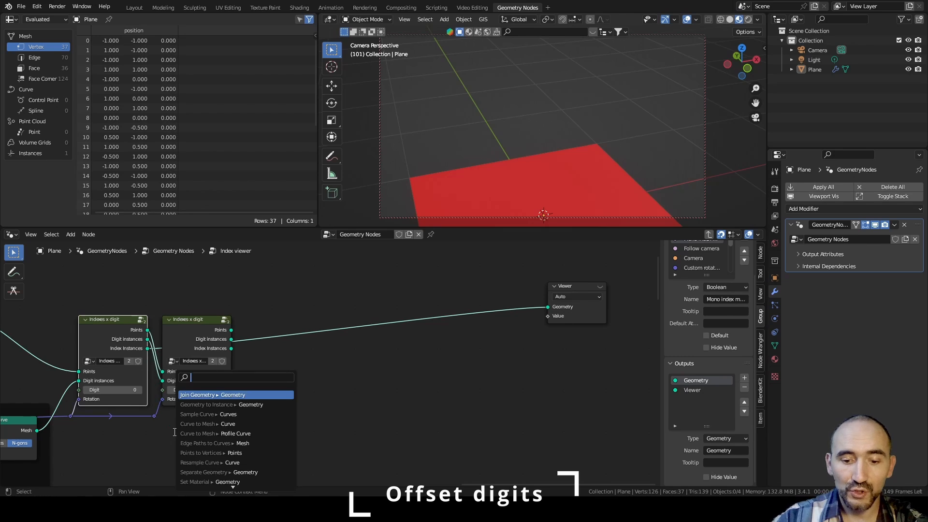
text(jo)
key(Return)
click(297, 419)
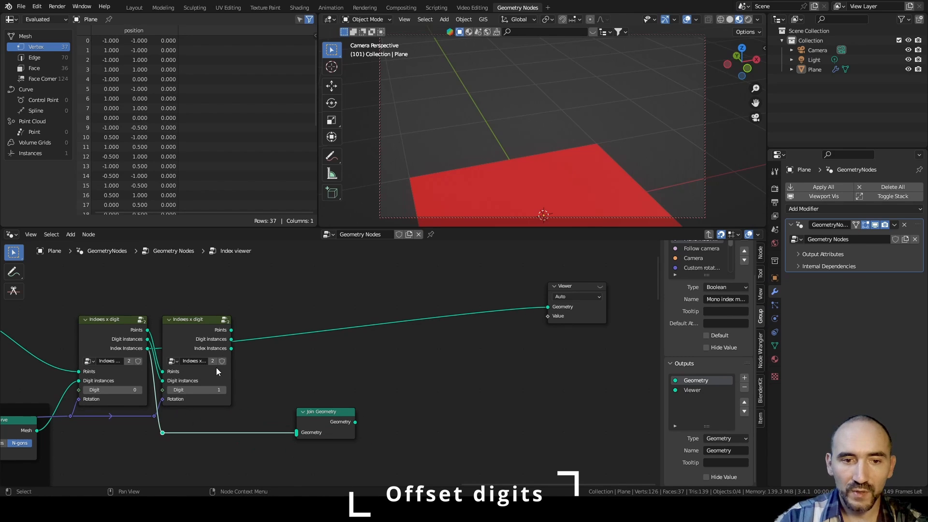
drag(232, 349, 286, 422)
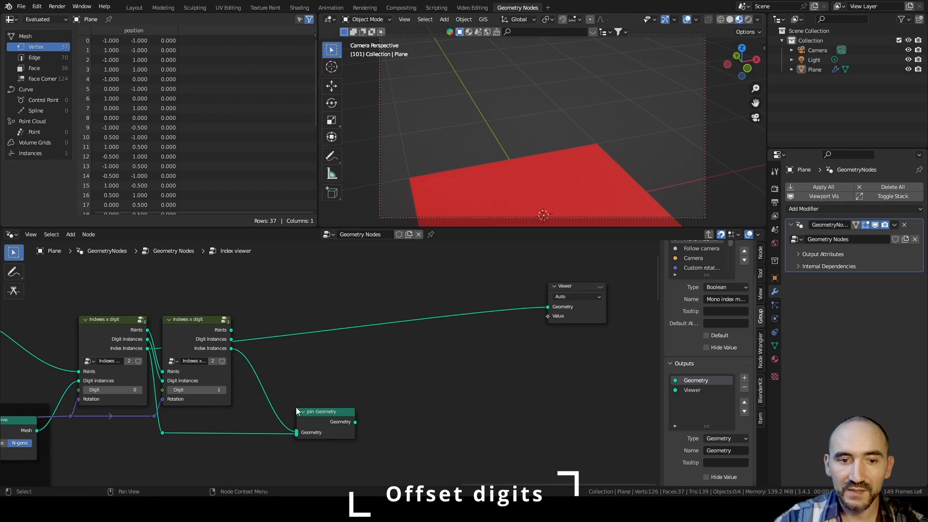
- Route the second group's Index Instances link through a reroute below the group and preview the Join Geometry output in the viewport
shift+right_drag(283, 380, 257, 395)
key(g)
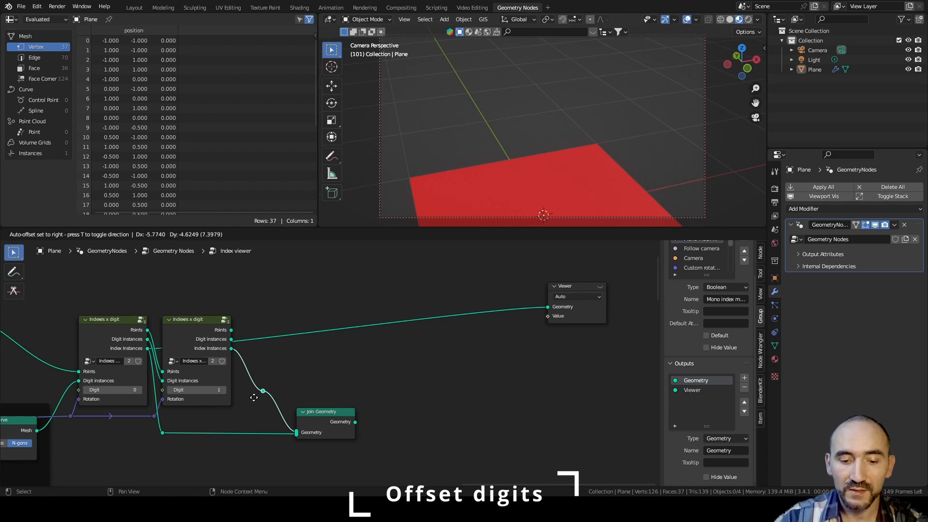
click(237, 439)
ctrl+shift+click(337, 425)
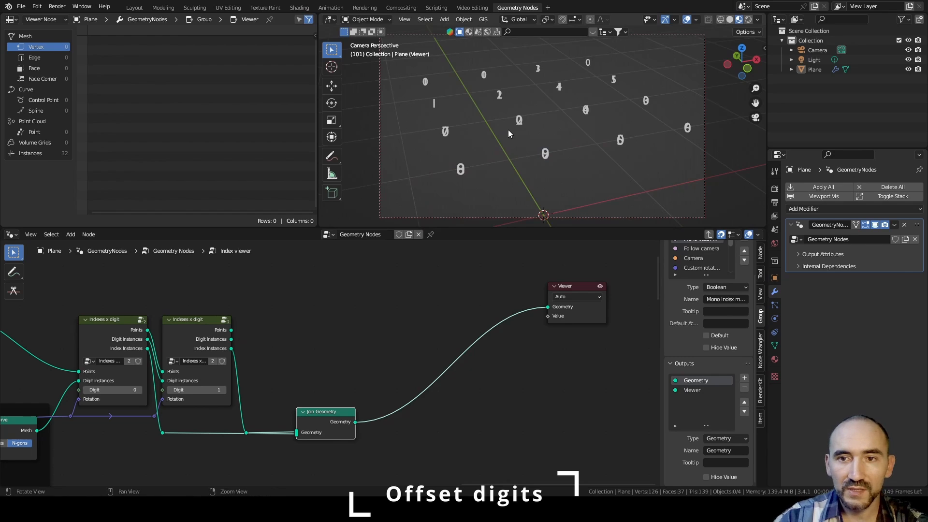
middle_drag(509, 129, 518, 127)
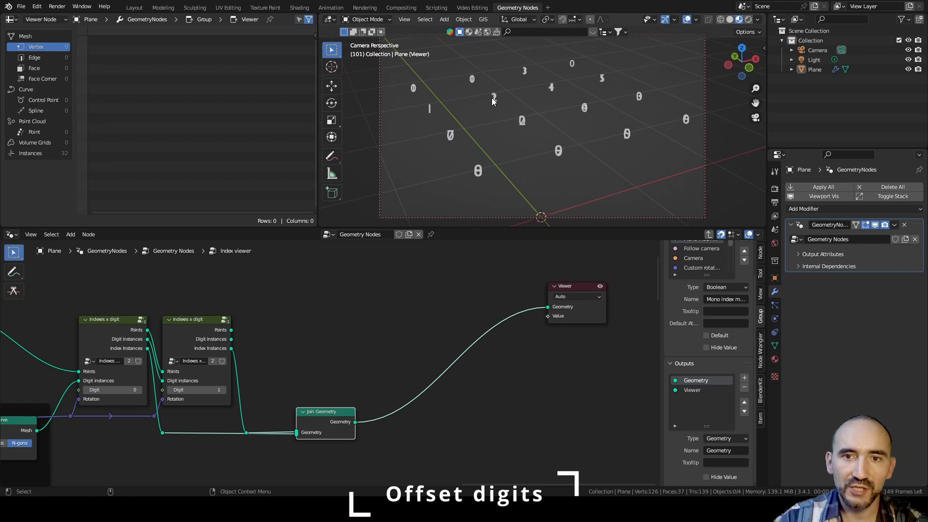
- Open the first Indexes x digit group for editing and move its Group Output node farther from Instance on Points
click(112, 340)
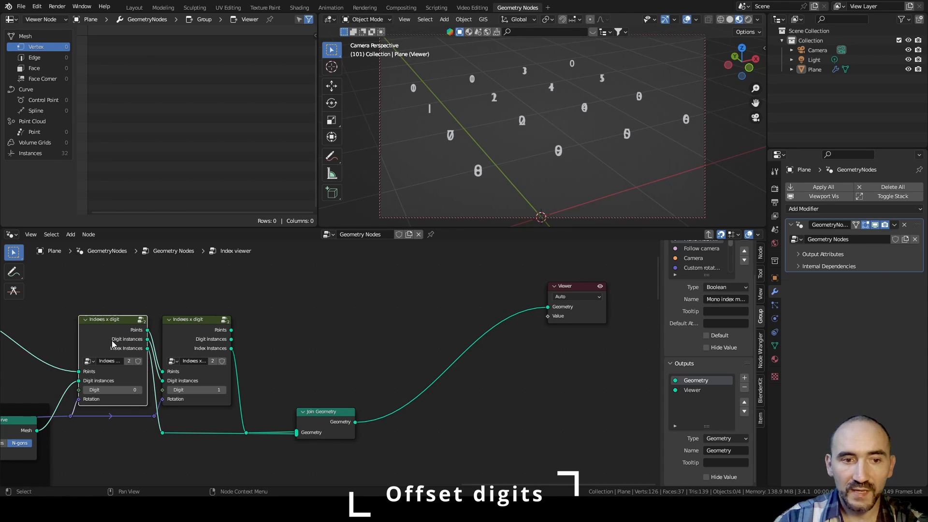
key(Tab)
scroll(305, 356, up, 2)
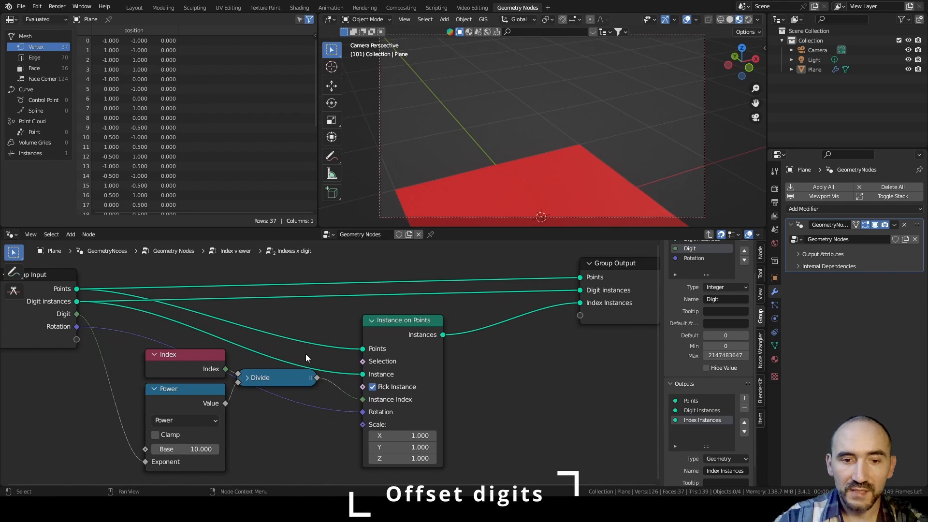
middle_drag(511, 350, 302, 357)
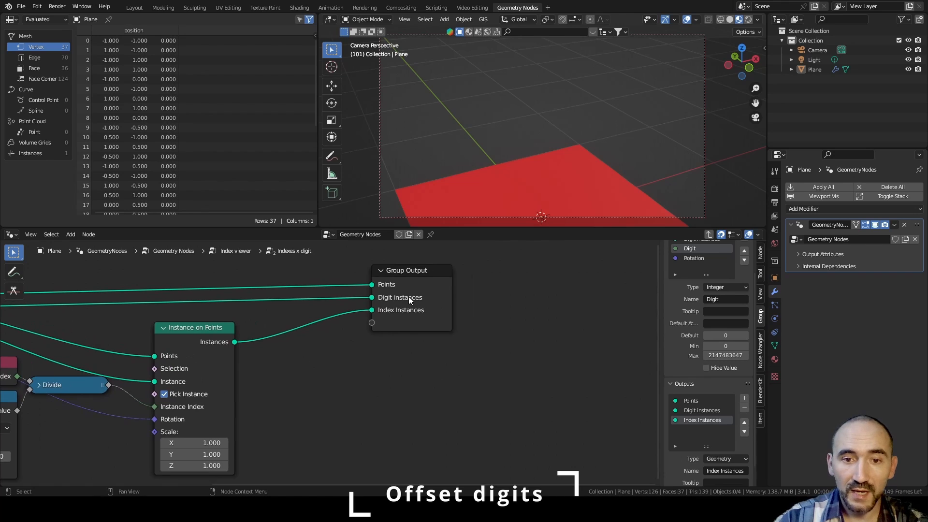
drag(432, 291, 523, 291)
- Insert a Translate Instances node between Instance on Points and the group's Index Instances output
click(403, 385)
key(F3)
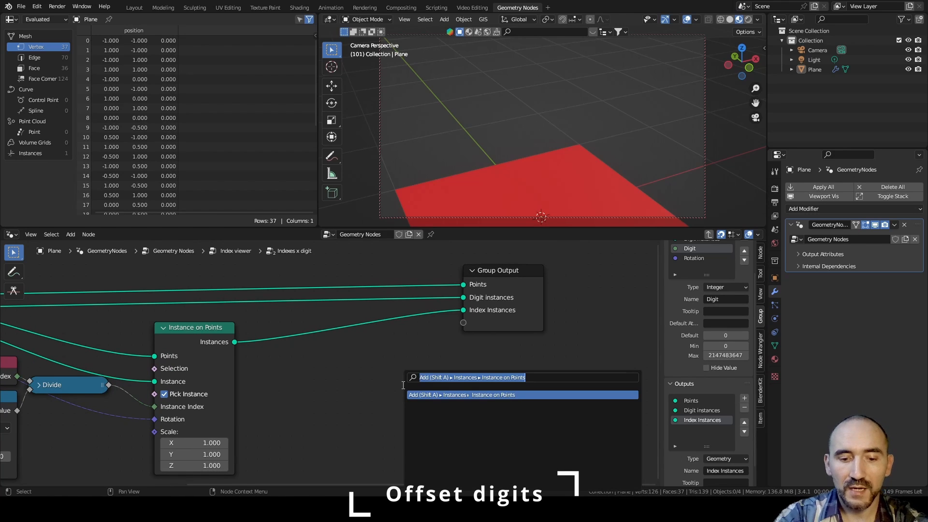
text(transla)
key(Return)
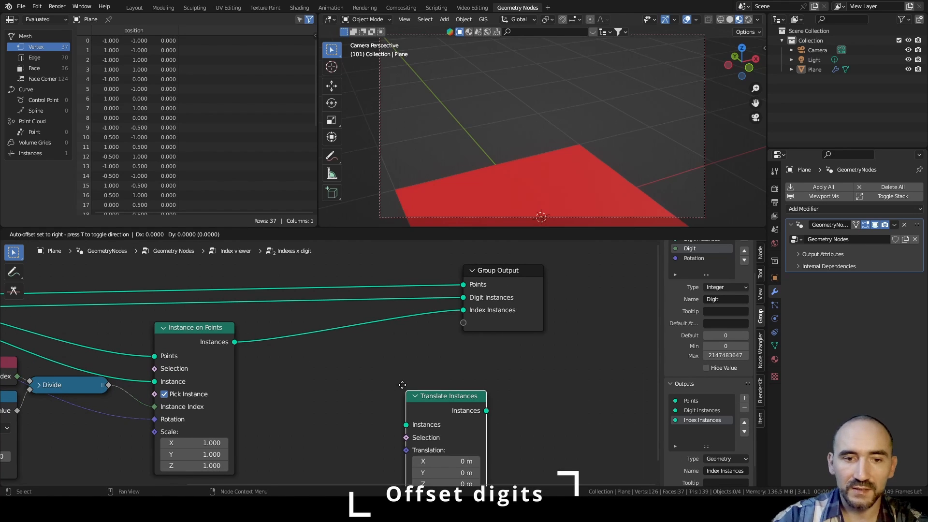
click(269, 327)
scroll(193, 379, down, 4)
middle_drag(172, 393, 280, 375)
scroll(520, 169, down, 3)
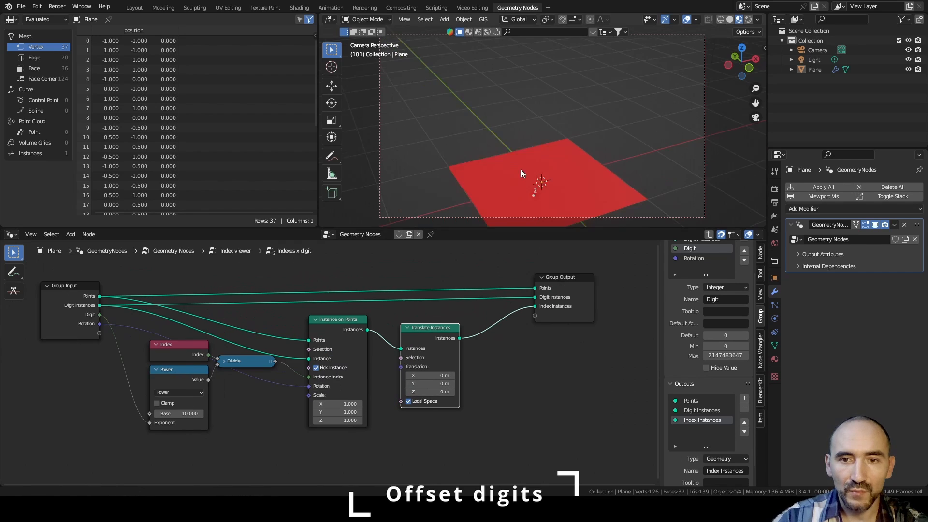
- Preview the Translate Instances output and add a Combine XYZ node below Instance on Points
shift+middle_drag(521, 169, 499, 110)
ctrl+shift+click(437, 328)
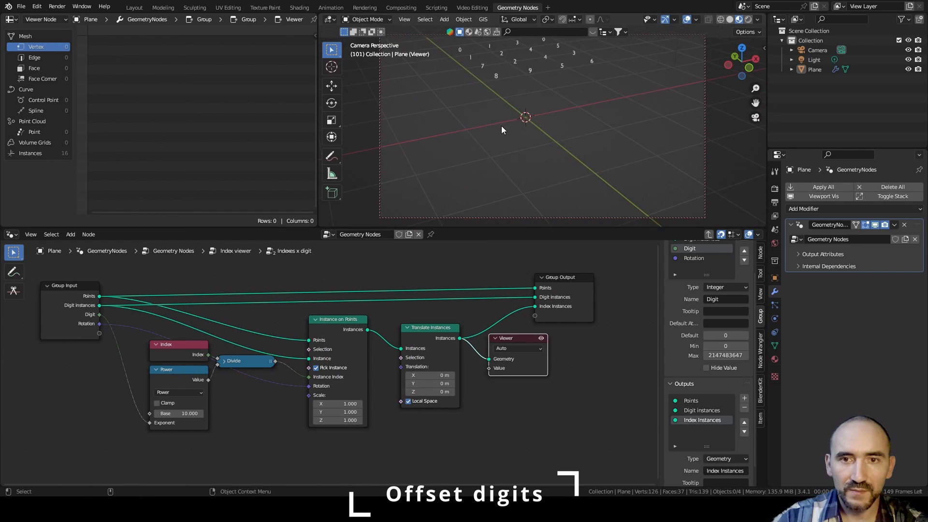
key(shift+a)
text(combine xyz)
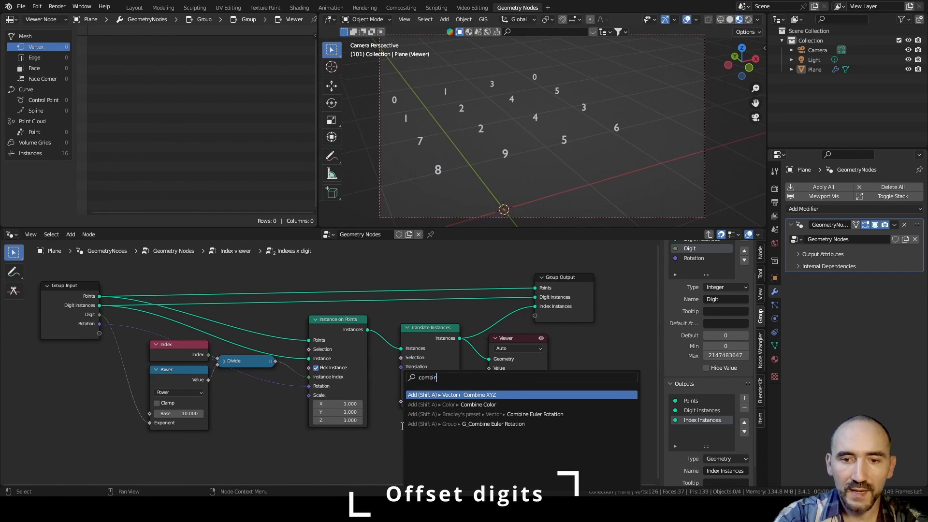
key(Return)
click(318, 435)
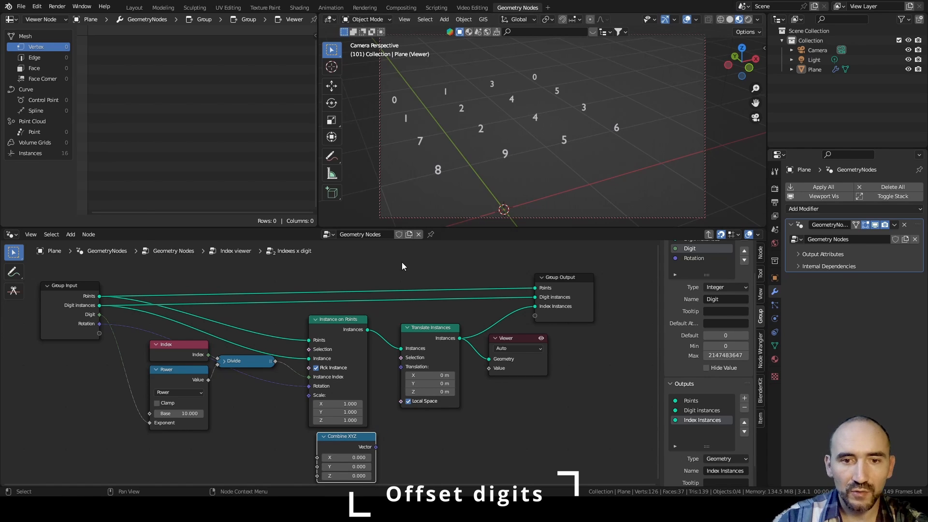
- Examine the nodes around the Indexes x digit groups in the parent Index viewer tree and return inside the first group
key(Tab)
middle_drag(321, 317, 469, 332)
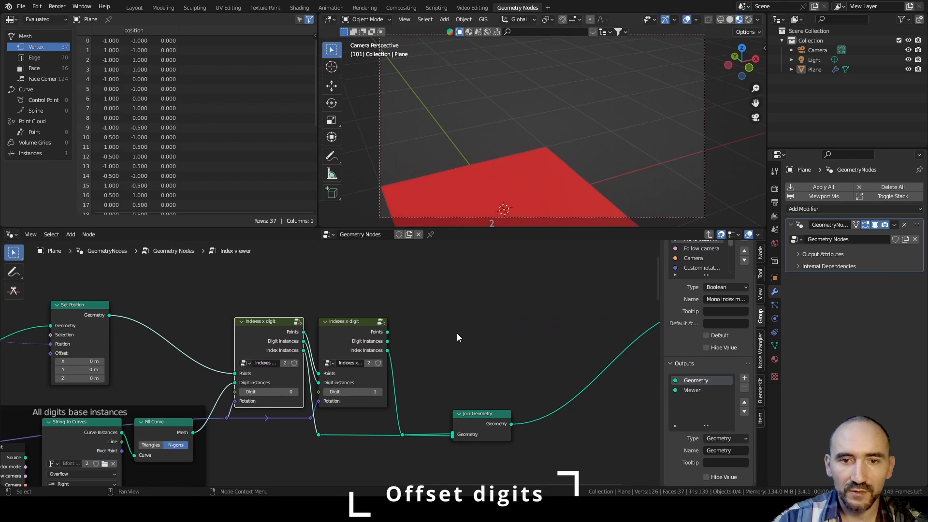
key(Tab)
key(KP_Decimal)
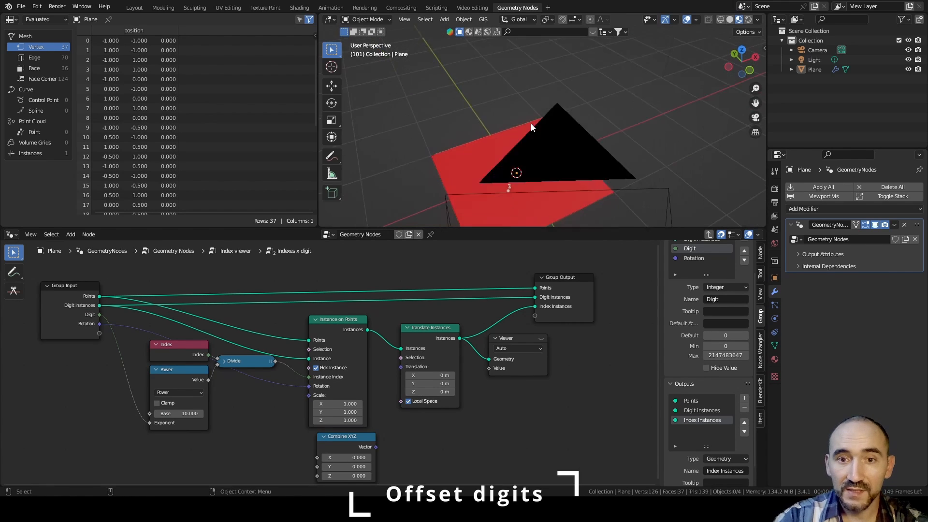
key(Tab)
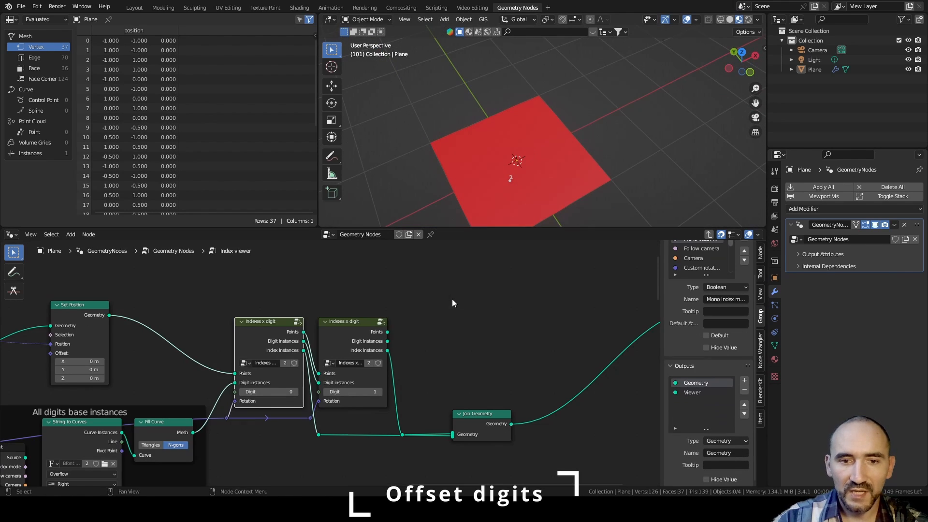
middle_drag(247, 377, 415, 302)
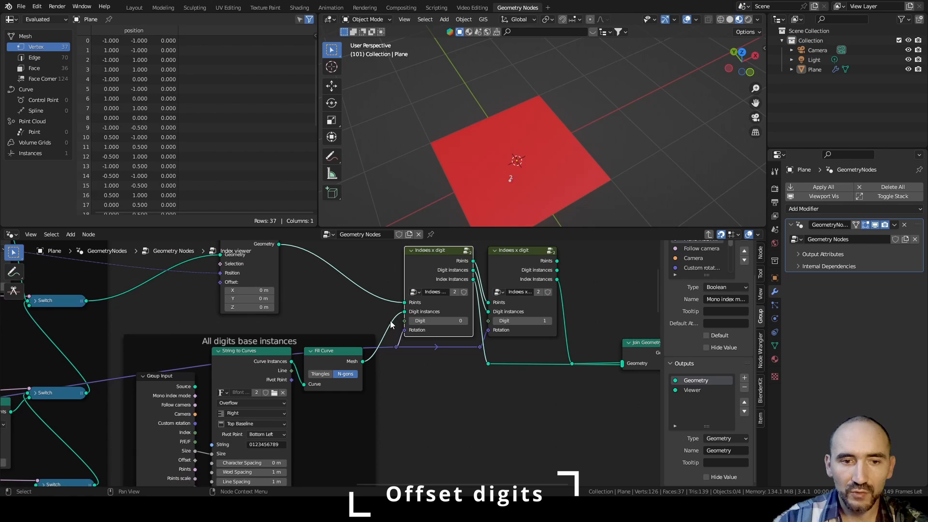
click(708, 236)
key(Tab)
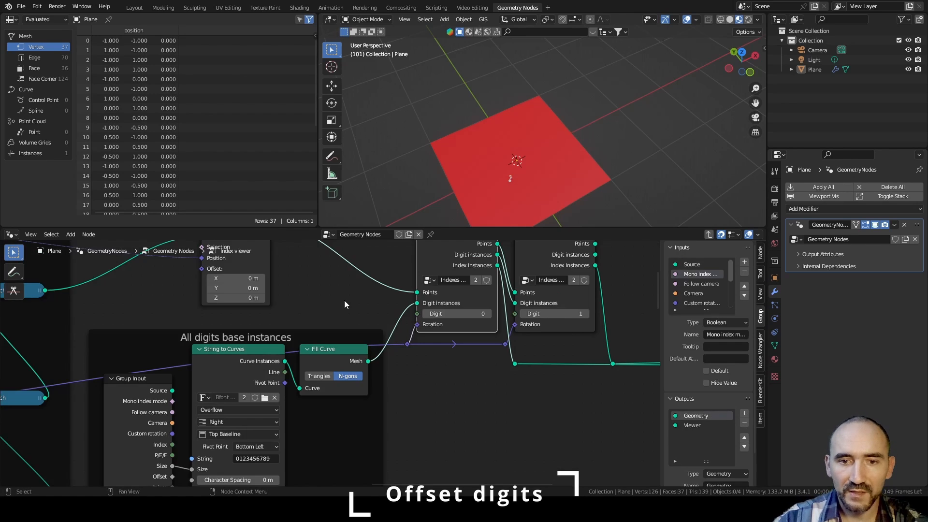
middle_drag(527, 301, 377, 371)
key(Tab)
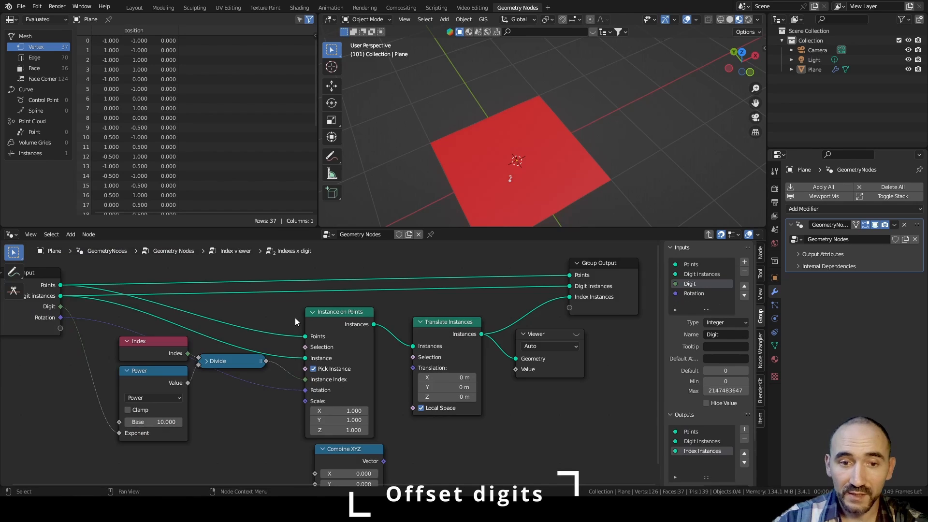
- Feed the Combine XYZ vector into the Translation of Translate Instances and align Combine XYZ under Instance on Points
middle_drag(390, 414, 440, 359)
scroll(440, 359, up, 1)
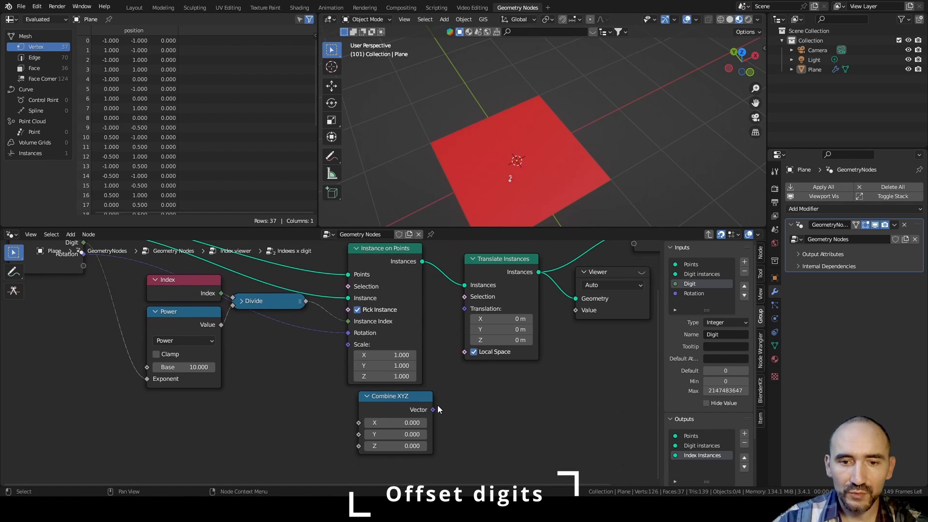
drag(432, 410, 465, 309)
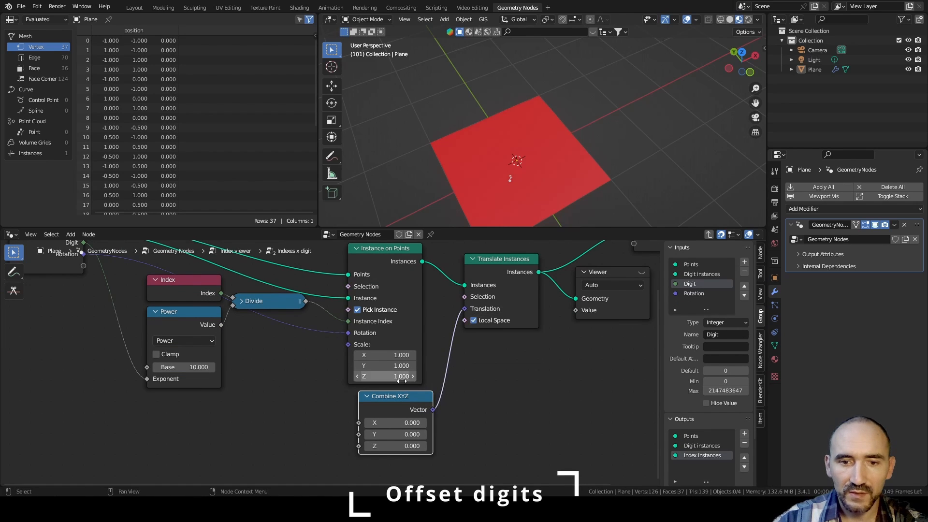
key(g)
click(391, 381)
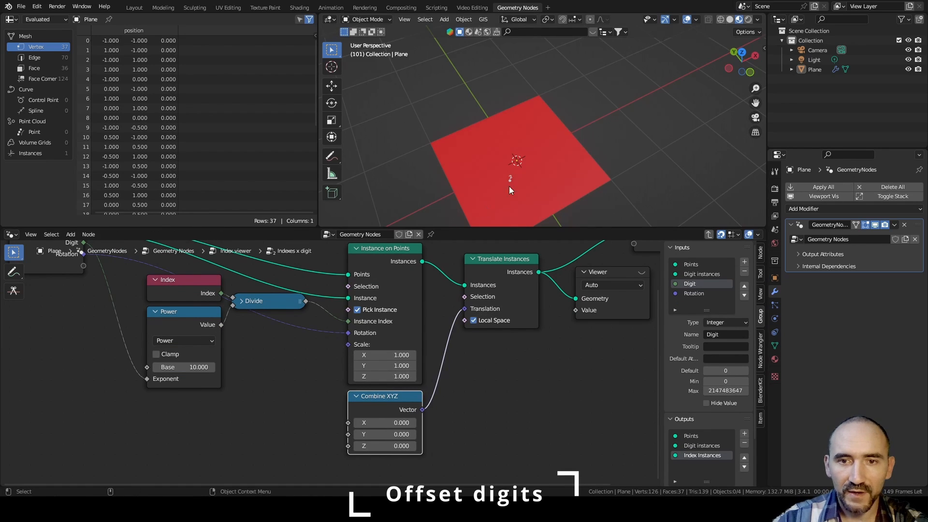
- Preview the Translate Instances output in the viewport from a lower viewing angle
click(490, 271)
middle_drag(520, 267, 465, 343)
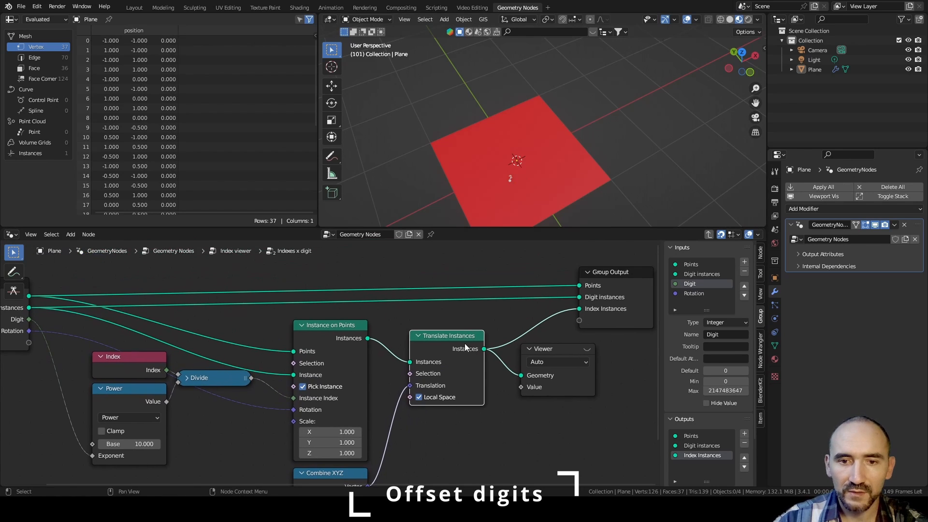
ctrl+shift+click(465, 346)
middle_drag(503, 184, 559, 149)
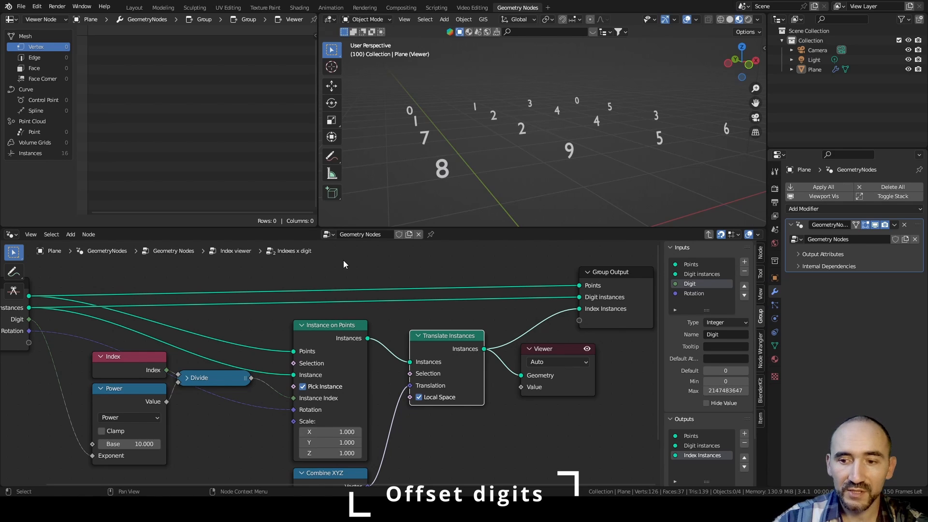
- Add a Multiply math node driven by the group's Digit input and connect its result to the X of Combine XYZ
key(Home)
drag(187, 284, 235, 427)
text(mul)
key(Return)
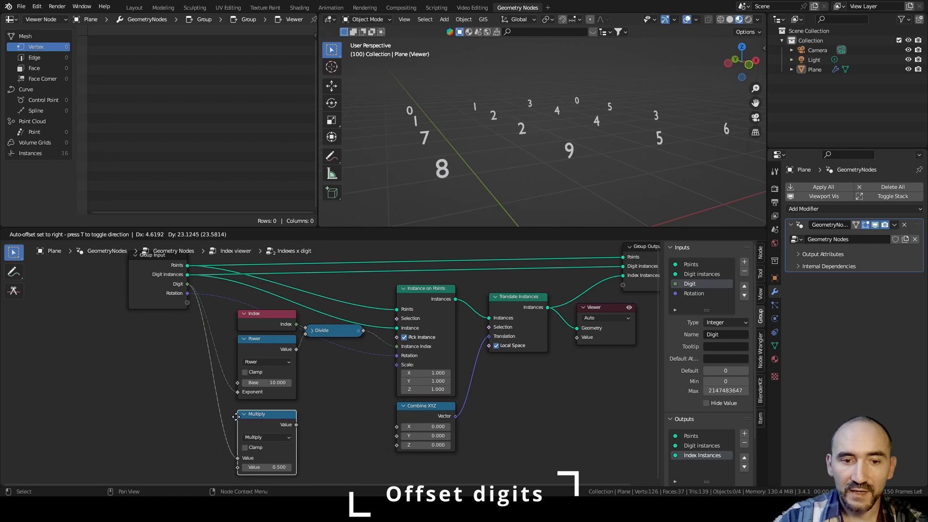
click(235, 419)
drag(296, 425, 400, 429)
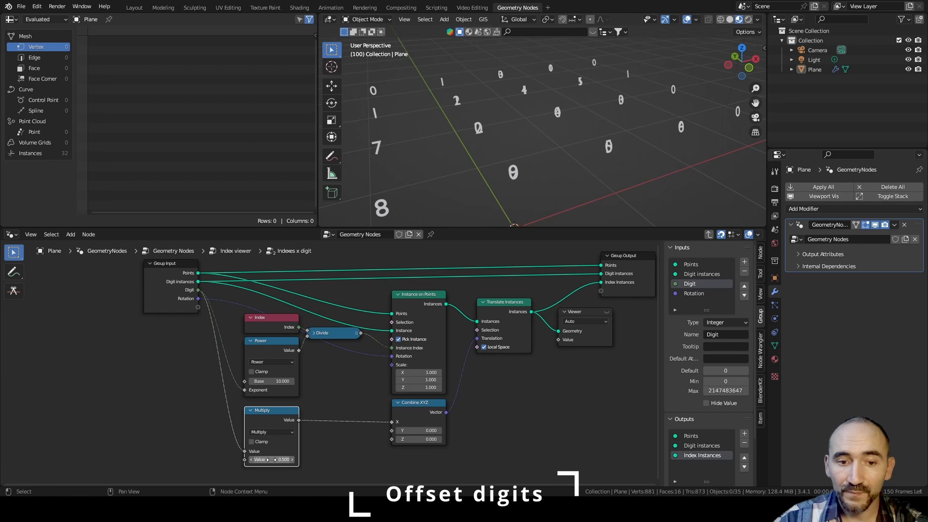
- Set the second value of the Multiply node to 0.450 and inspect the digit spacing in the viewport
mouse_move(272, 460)
mouse_down()
mouse_move(295, 460)
mouse_move(273, 460)
mouse_up()
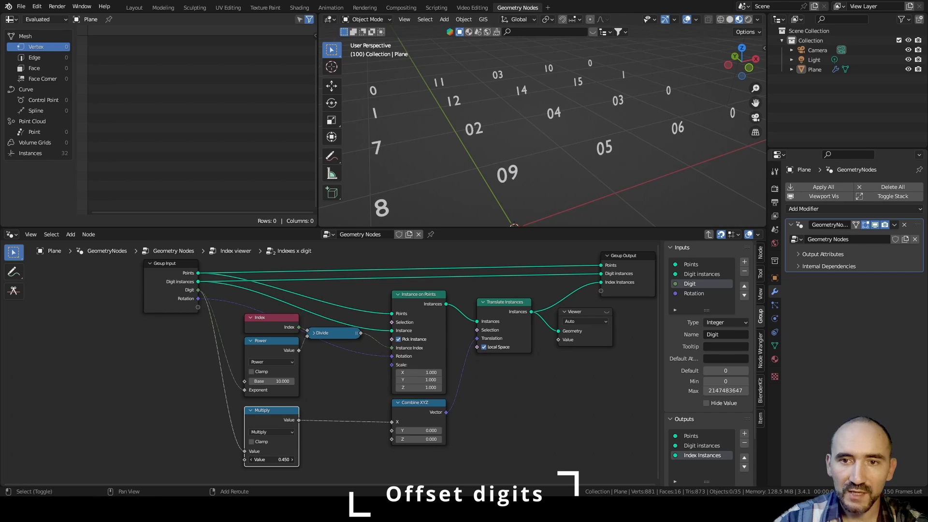
scroll(504, 143, down, 2)
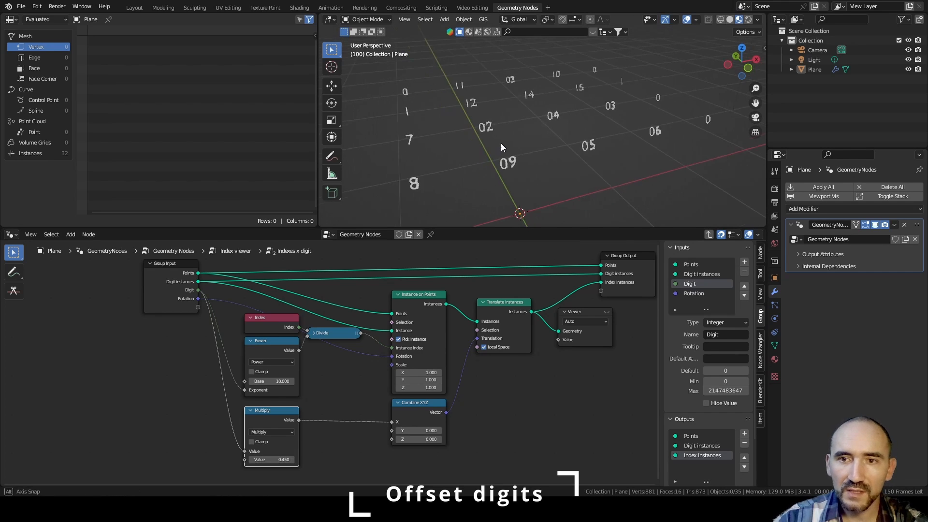
middle_drag(500, 143, 495, 80)
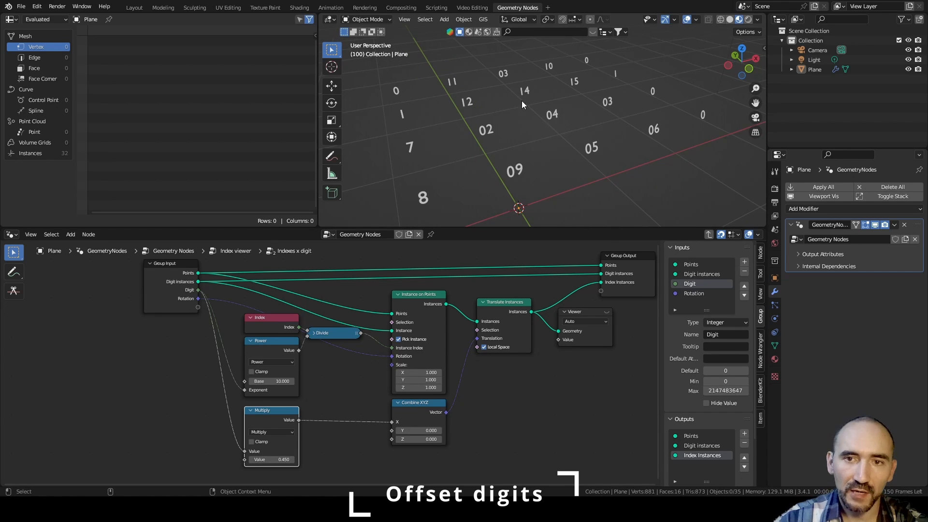
- Return to the Index viewer tree, duplicate the second Indexes x digit group beside it and set the copy's Digit to 2
key(Tab)
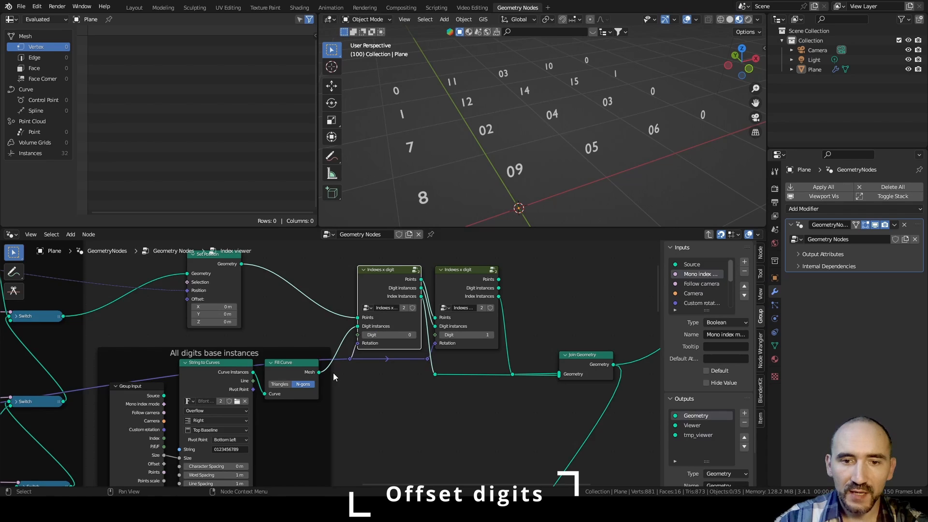
middle_drag(398, 376, 163, 399)
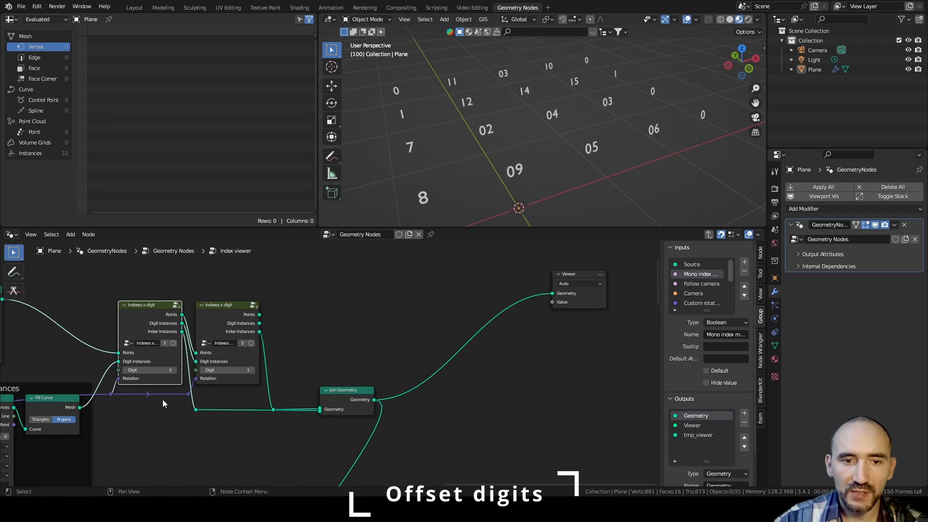
click(219, 313)
key(shift+d)
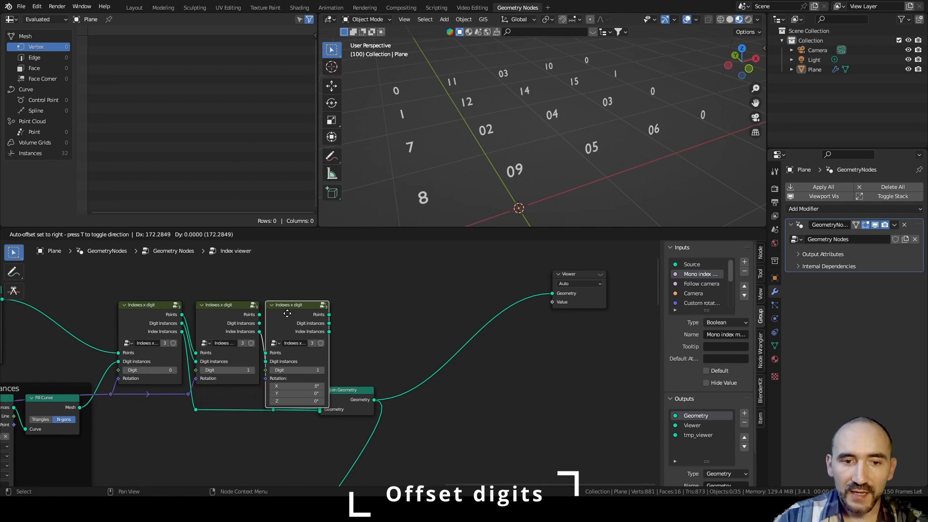
click(299, 312)
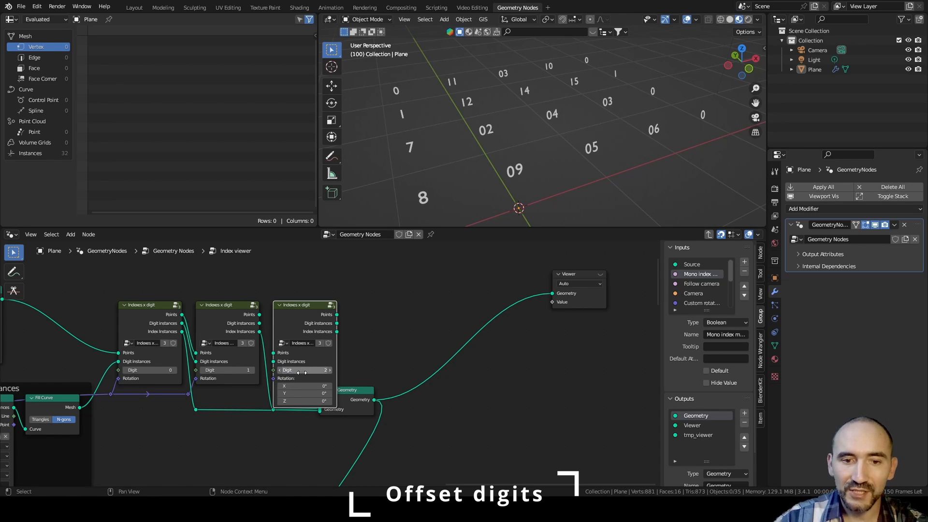
key(Return)
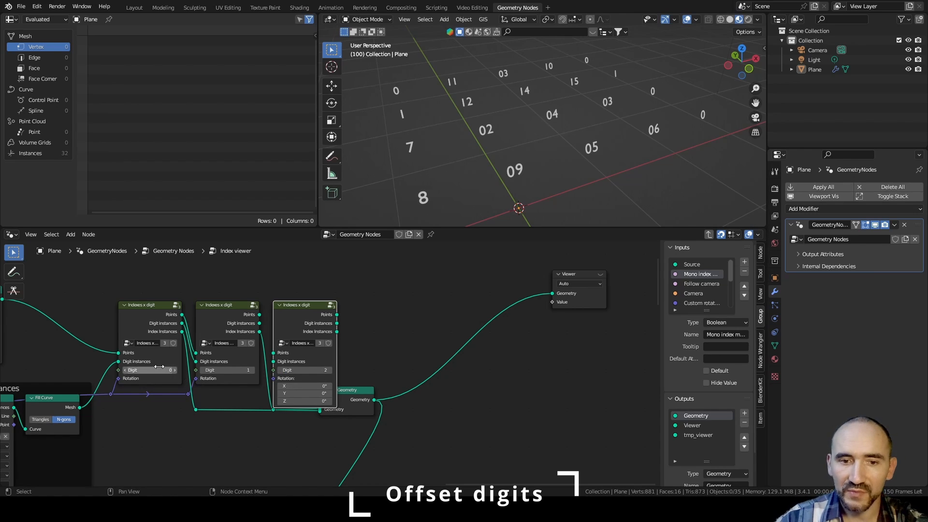
- Move Join Geometry clear of the third Indexes x digit group and extend the rotation link to that group's Rotation through a reroute
drag(357, 393, 420, 393)
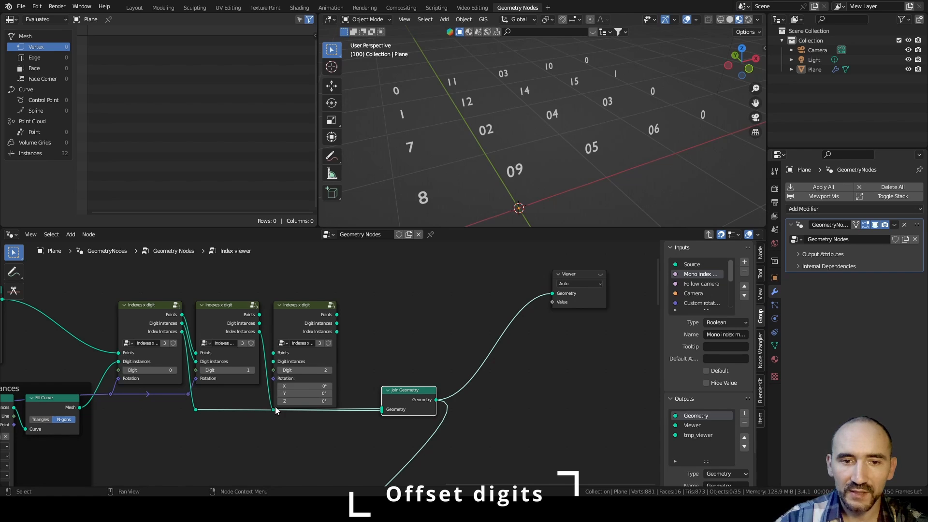
scroll(327, 364, up, 2)
drag(136, 406, 252, 386)
shift+right_drag(169, 391, 190, 407)
key(g)
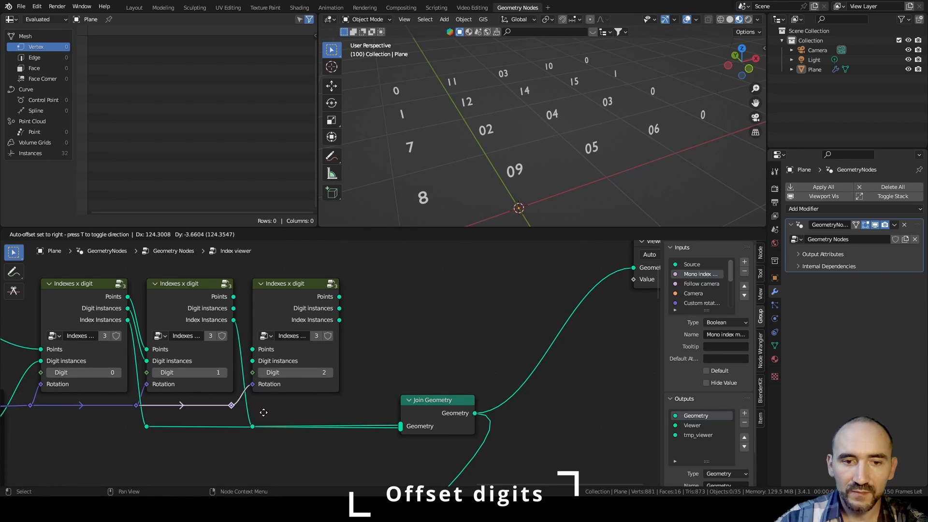
click(264, 413)
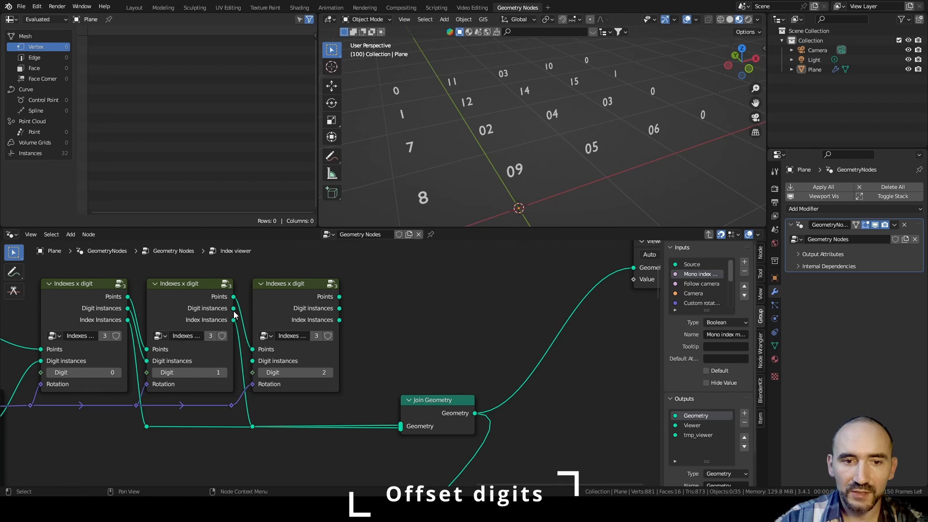
- Connect the second group's Points and Digit instances to the third Indexes x digit group, and the third's Index Instances to Join Geometry
drag(234, 309, 252, 361)
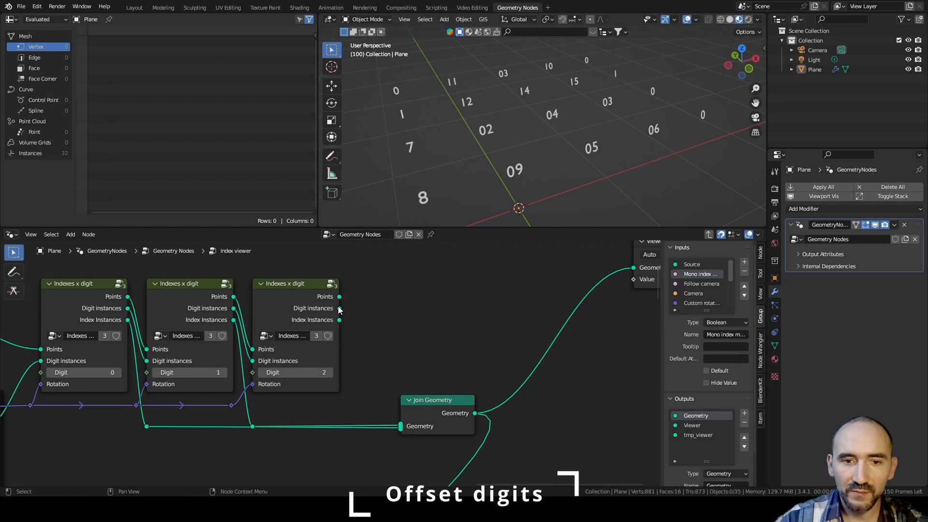
drag(340, 320, 405, 420)
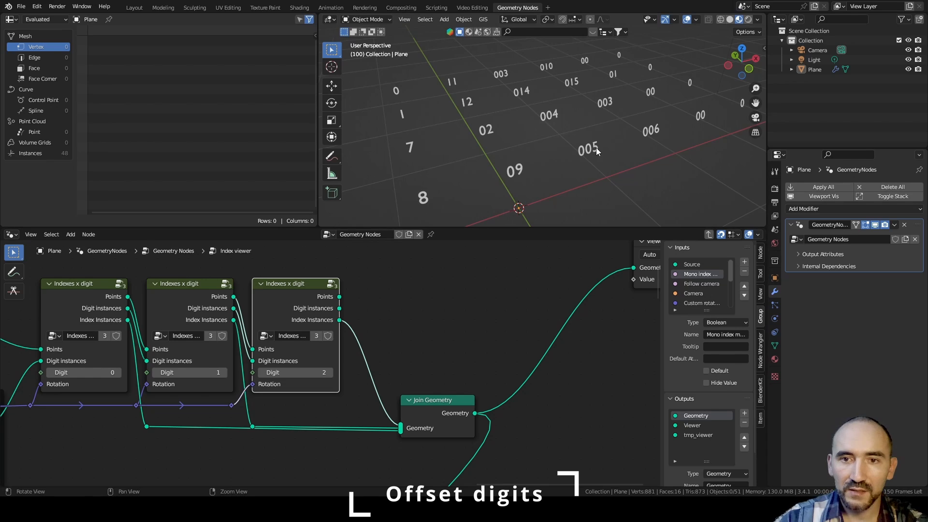
middle_drag(596, 147, 573, 150)
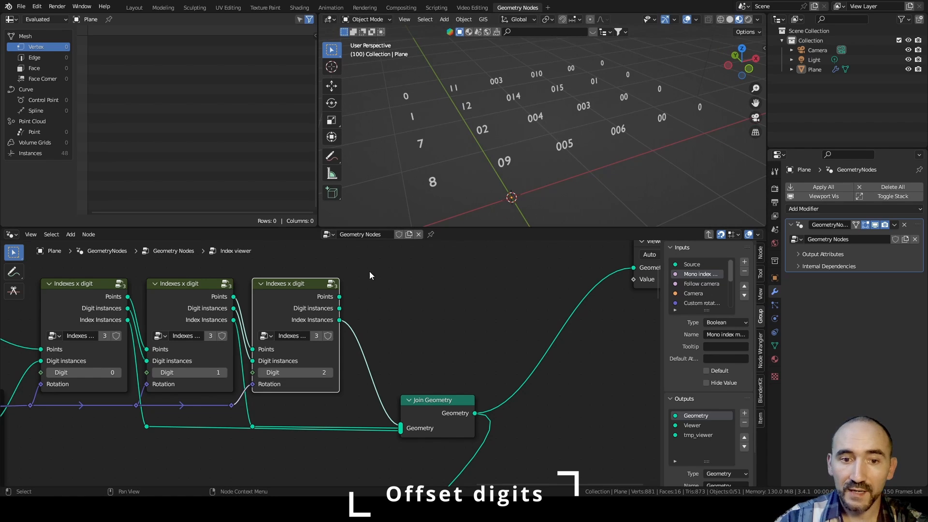
- Inside the Indexes x digit group, set the second value of the Multiply node to -0.050
key(Tab)
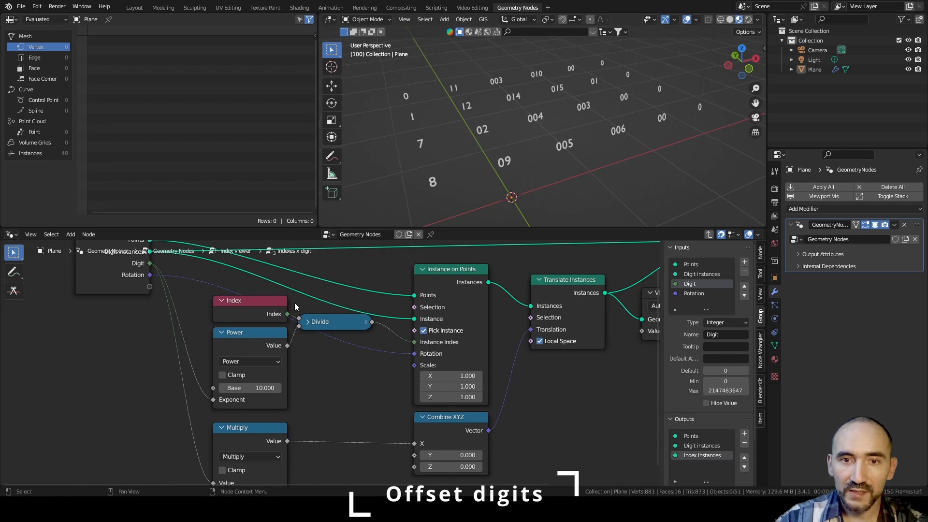
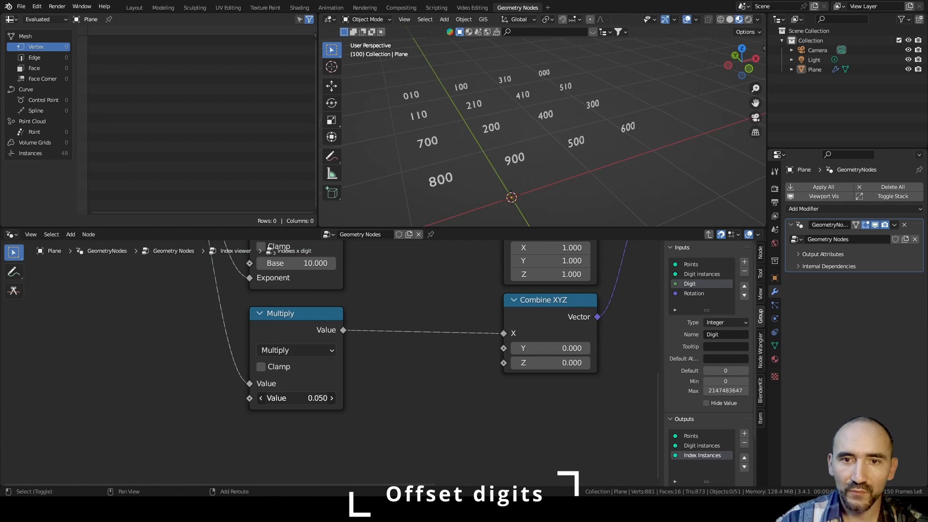
shift+drag(309, 398, 271, 398)
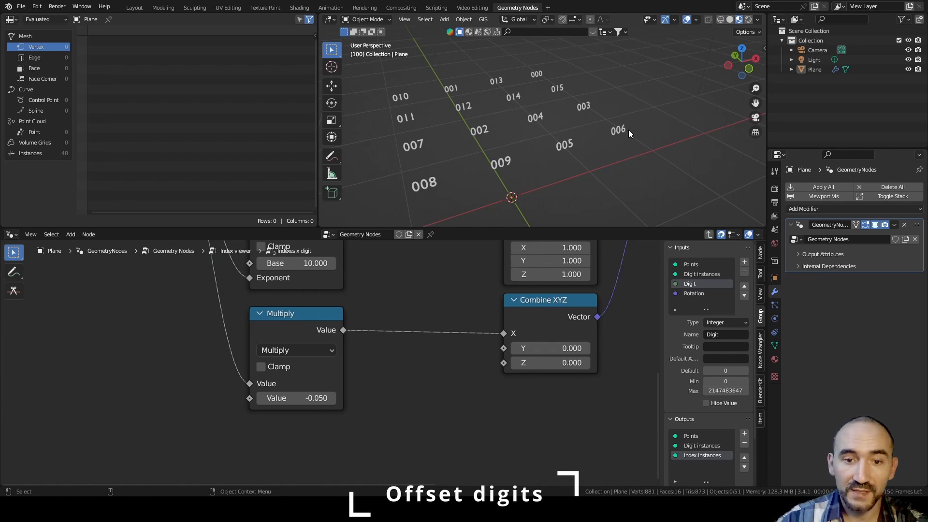
key(Home)
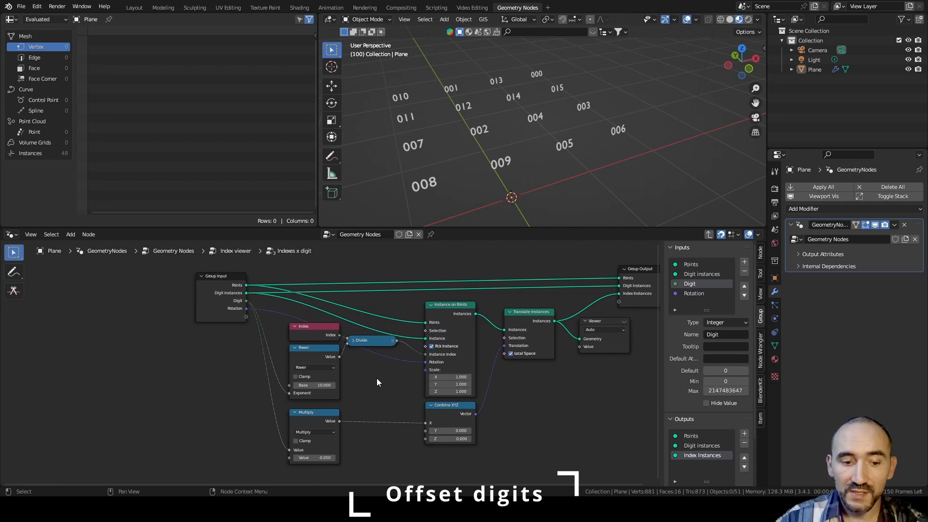
- Go up to the main Geometry Nodes tree and test the Size value of the Index viewer node
key(Tab)
scroll(295, 367, up, 3)
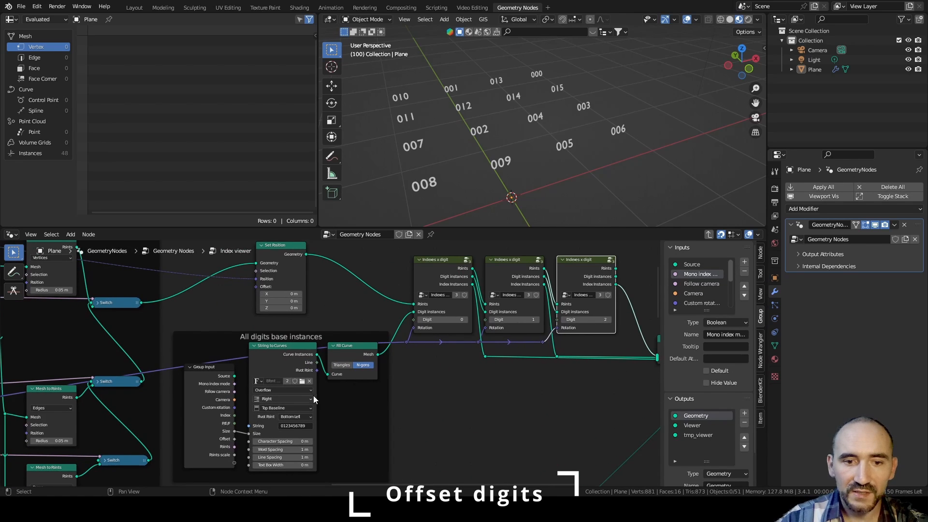
middle_drag(314, 399, 347, 339)
middle_drag(511, 347, 404, 419)
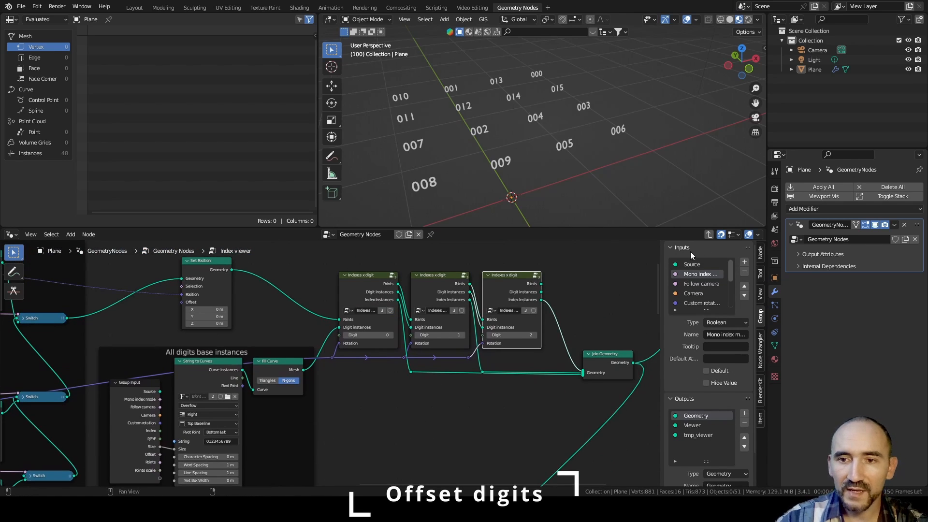
click(707, 236)
scroll(497, 326, up, 4)
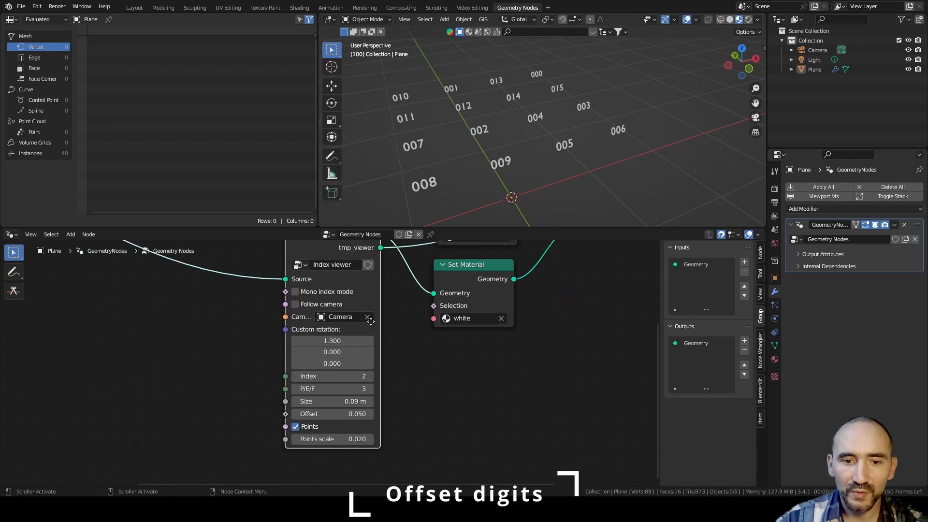
mouse_move(329, 389)
mouse_down()
mouse_move(378, 389)
mouse_move(304, 390)
mouse_move(336, 389)
mouse_move(325, 389)
mouse_up()
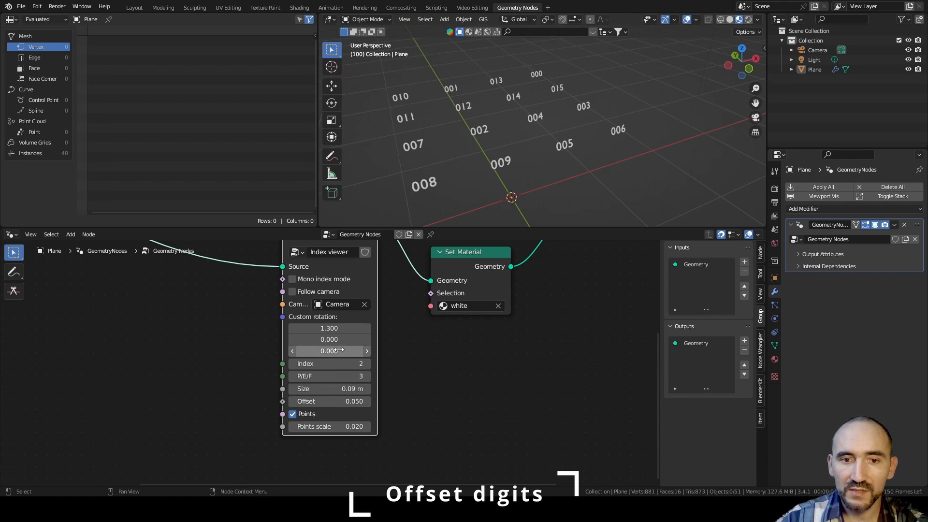
- Reopen the Indexes x digit group and add another Multiply node feeding the second value of the existing Multiply node
key(Tab)
middle_drag(371, 387, 294, 446)
click(292, 313)
key(Tab)
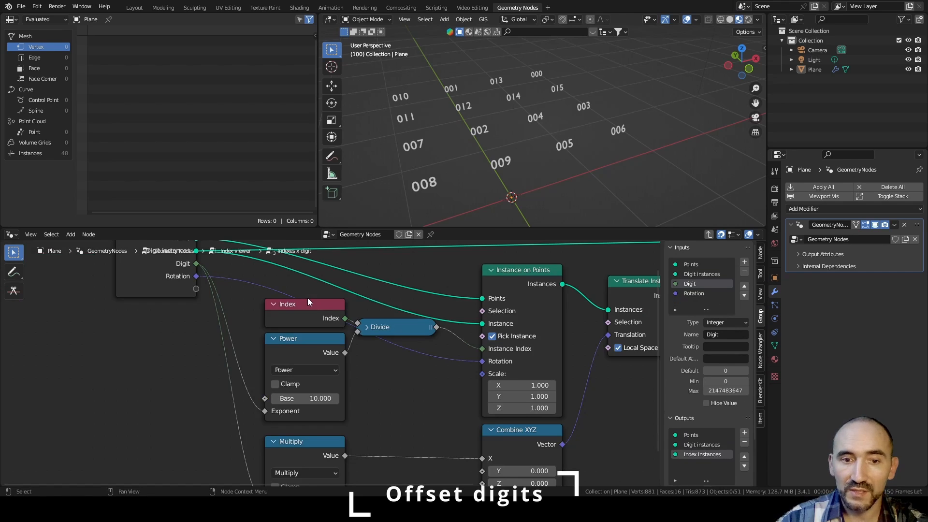
middle_drag(179, 347, 107, 372)
scroll(105, 421, down, 4)
middle_drag(106, 424, 180, 350)
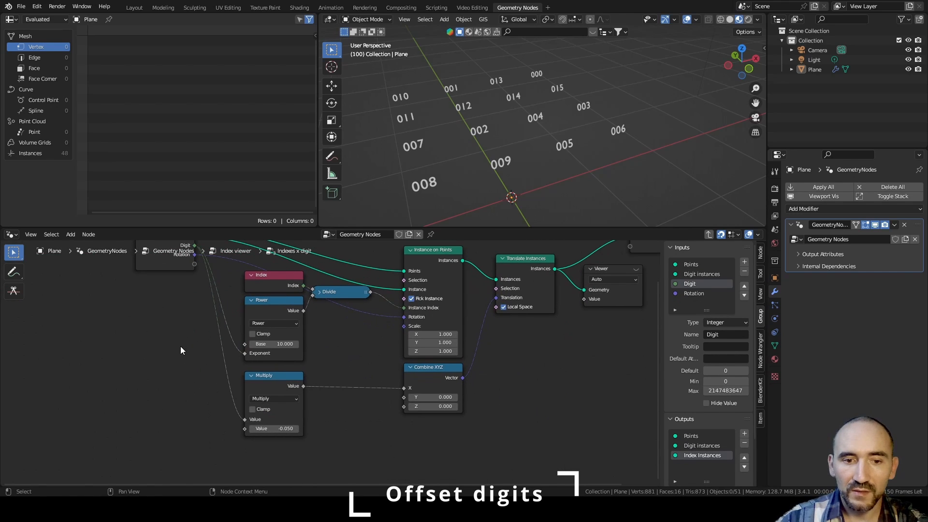
drag(244, 428, 204, 404)
text(mult)
key(Return)
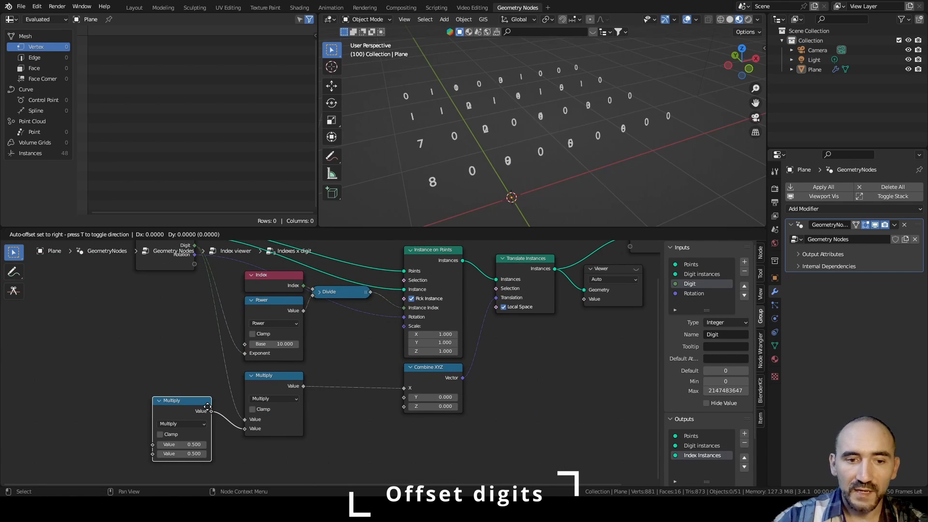
click(204, 405)
middle_drag(172, 322, 223, 363)
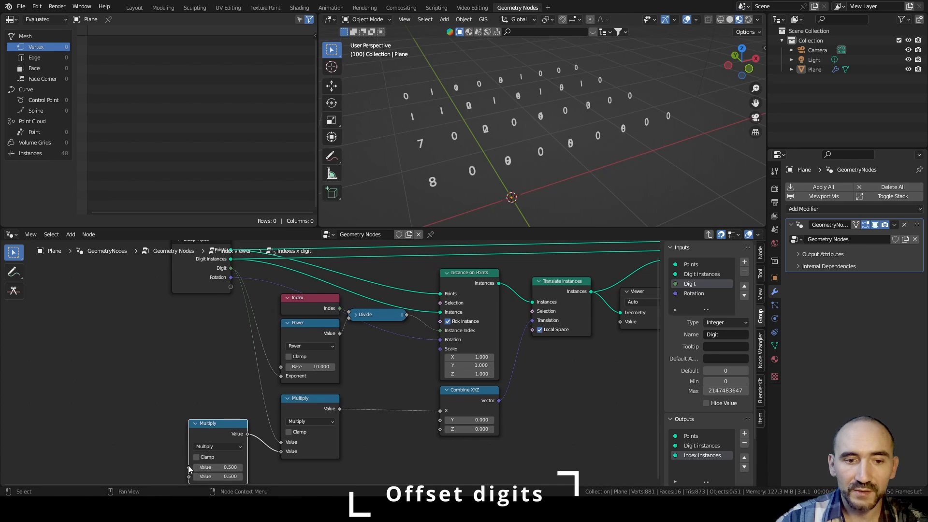
- Expose the new Multiply node's first value as a group input named Size with a minimum of 0
drag(189, 467, 231, 286)
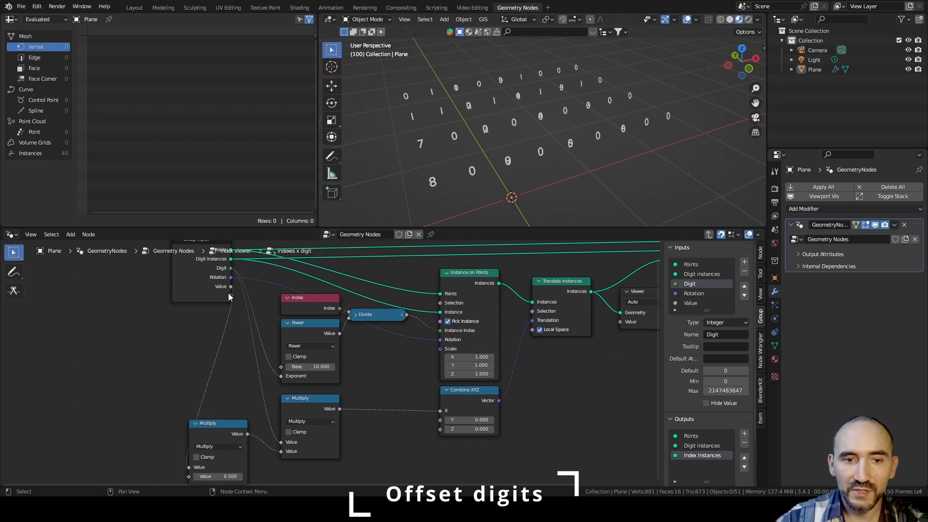
click(692, 303)
click(715, 334)
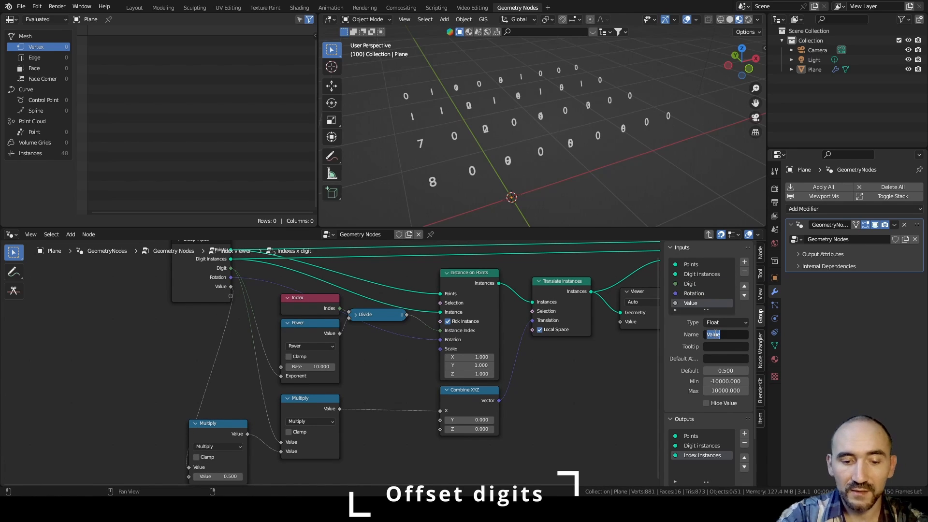
text(Size)
key(Return)
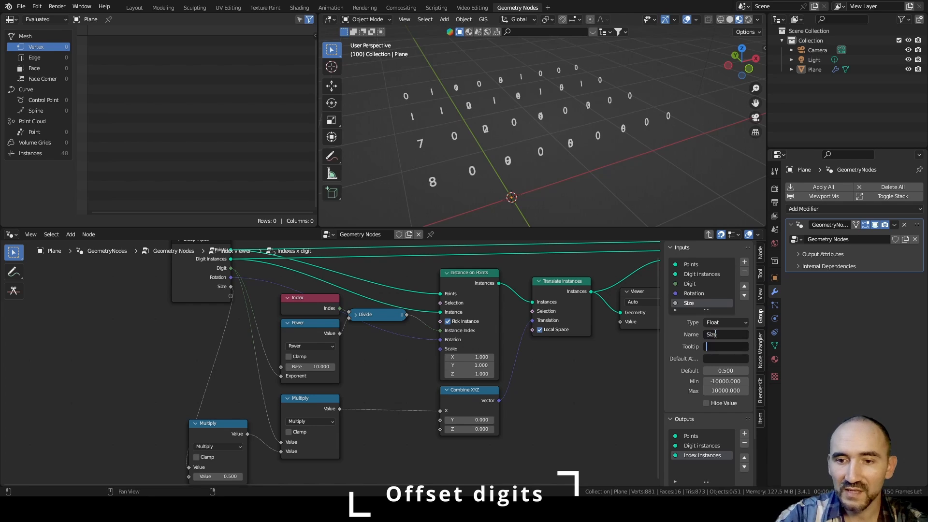
key(BackSpace)
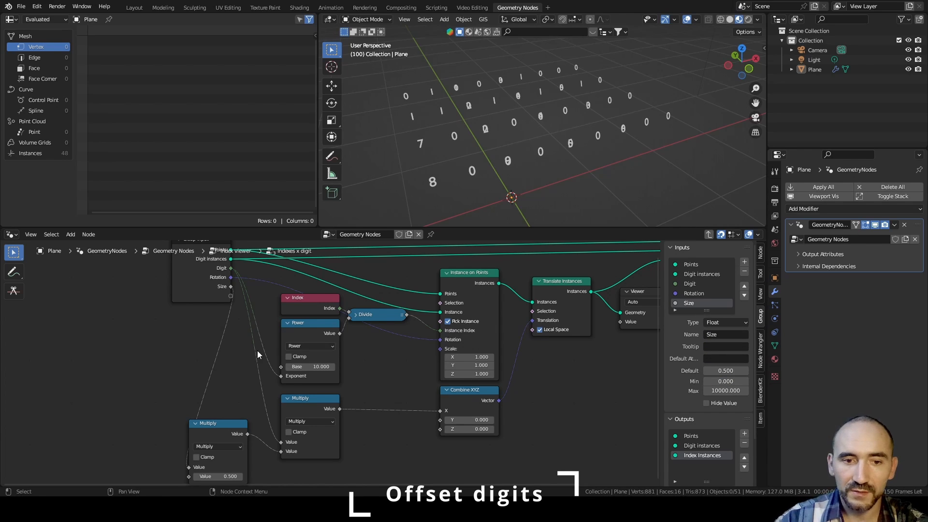
- Set the second value of the Multiply node driven by Size to -0.100
scroll(260, 353, up, 2)
shift+drag(226, 458, 198, 458)
click(226, 458)
key(BackSpace)
text(1)
key(Return)
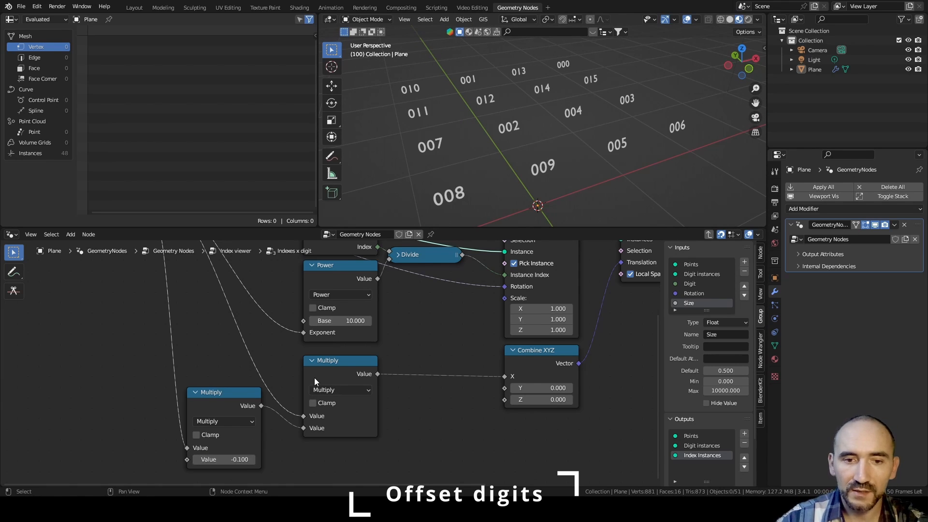
- Collapse the Combine XYZ node and the Multiply node feeding it, and tidy the Multiply node's placement
click(346, 367)
key(h)
mouse_move(331, 364)
mouse_down()
mouse_move(369, 362)
mouse_move(333, 362)
mouse_up()
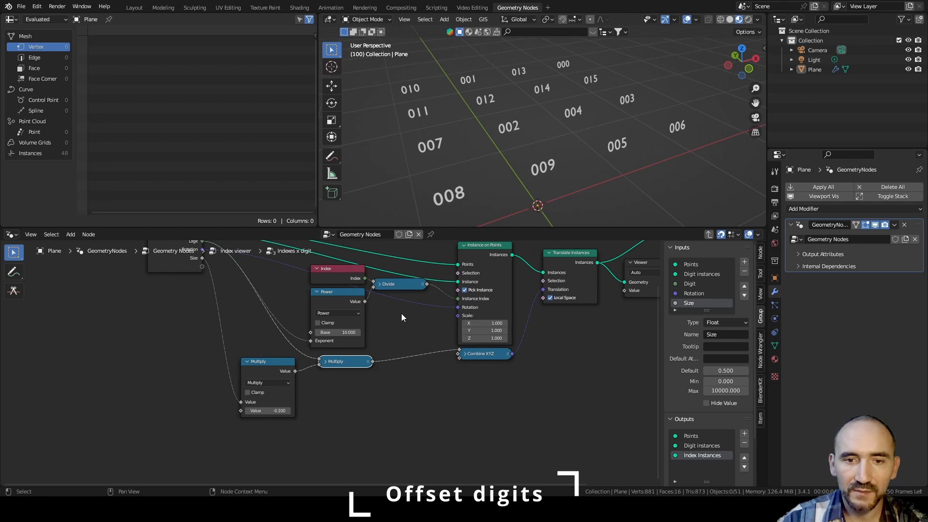
- In the Index viewer tree, add a Group Input node and connect its Size to the first Indexes x digit group's Size
key(Tab)
scroll(309, 377, up, 2)
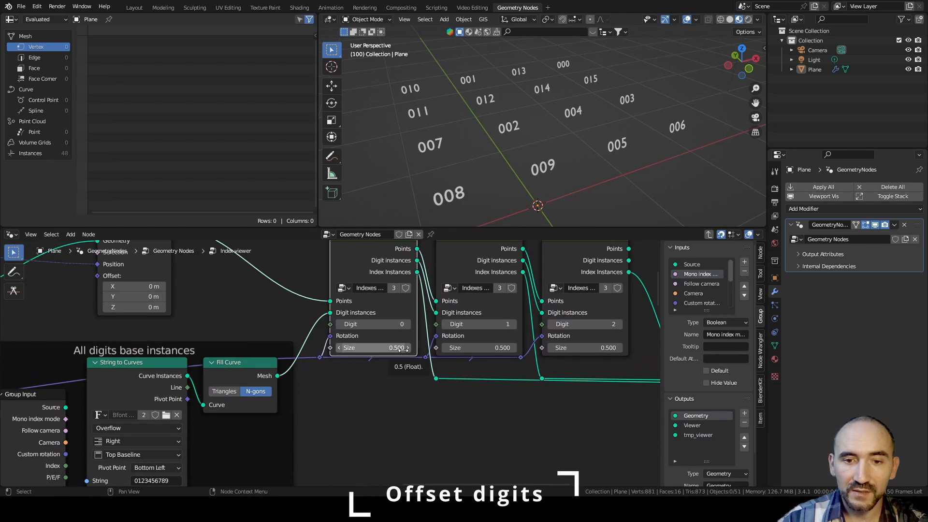
scroll(344, 376, down, 2)
middle_drag(343, 376, 412, 321)
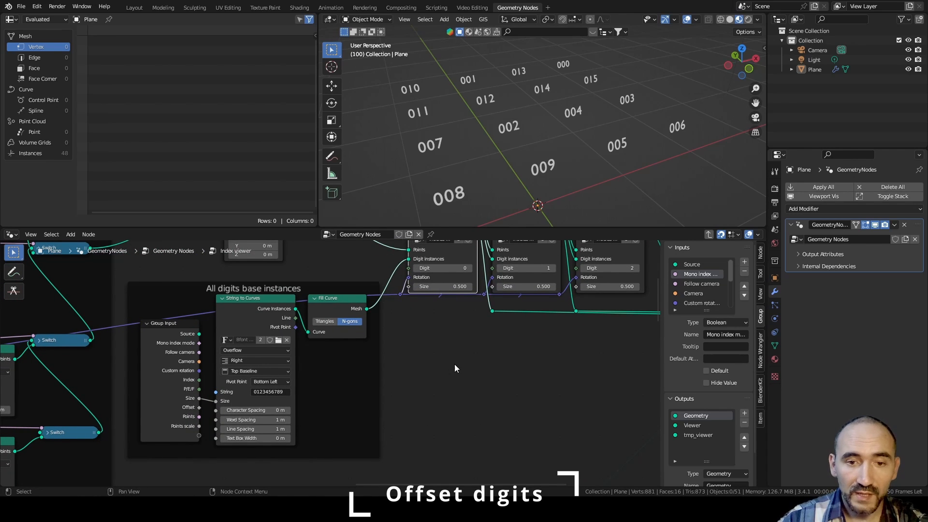
middle_drag(472, 356, 344, 424)
key(F3)
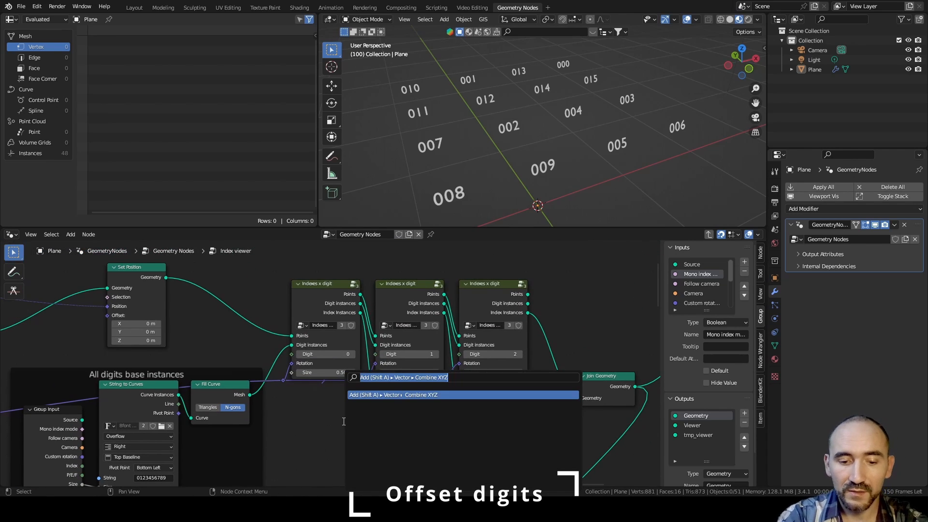
text(group input)
key(Return)
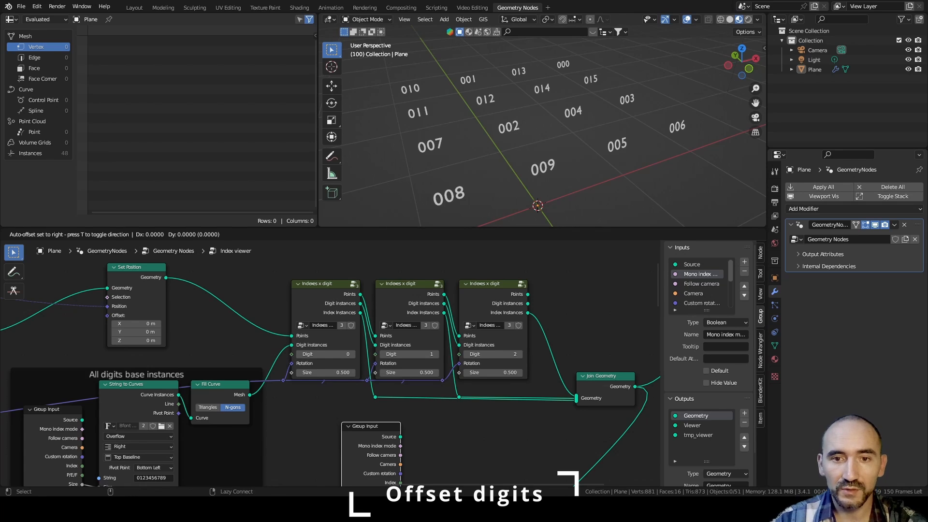
click(240, 350)
scroll(240, 349, up, 2)
drag(220, 338, 277, 379)
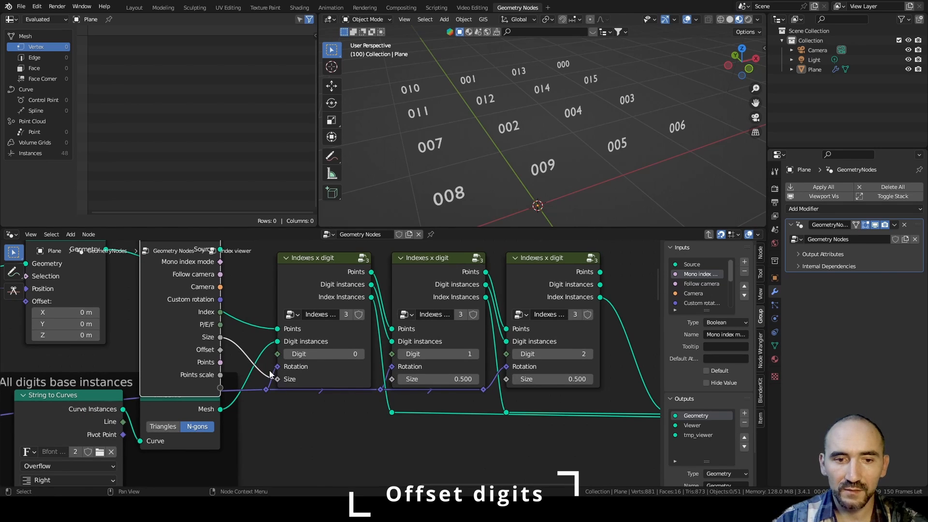
- Route the Size link through reroutes below the groups and connect it to the second and third Indexes x digit groups
shift+right_drag(269, 371, 259, 382)
key(g)
click(266, 417)
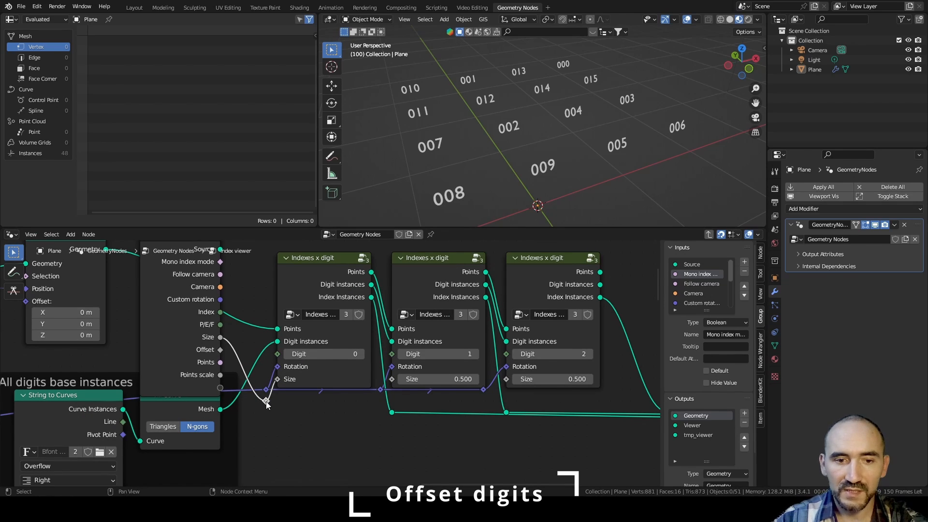
drag(266, 402, 391, 379)
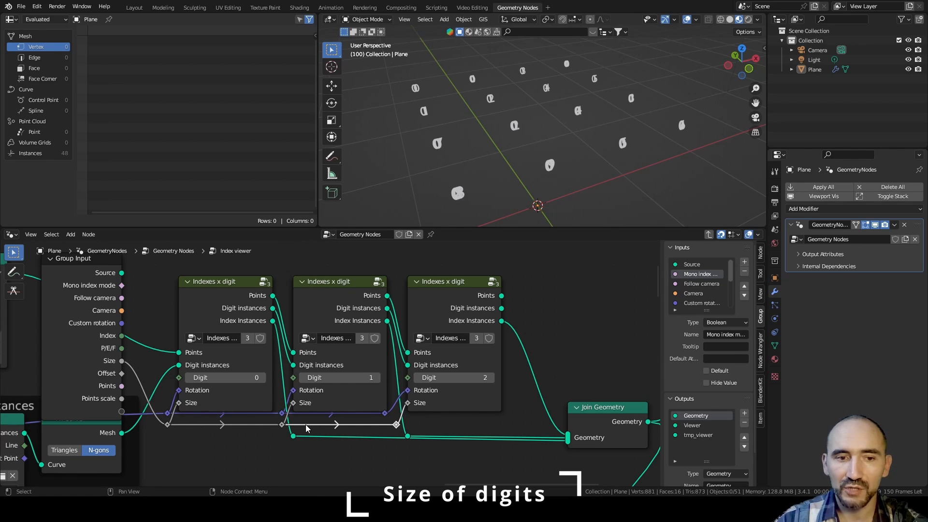
- Hide the unused sockets of the new Group Input node and place it beside the first Indexes x digit group
click(80, 340)
key(ctrl+h)
drag(97, 270, 122, 374)
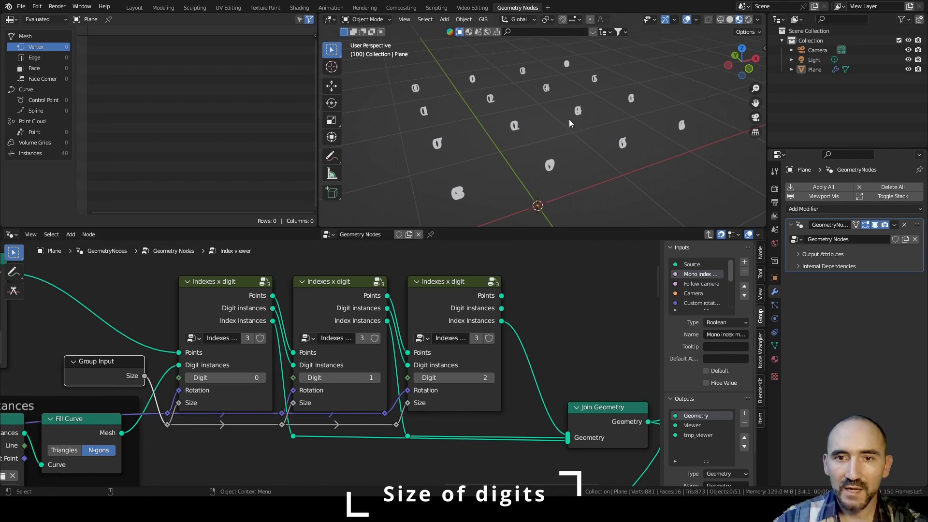
- Inside the Indexes x digit group, set the Multiply node fed by Size to -0.5 and return to the Index viewer tree
click(212, 301)
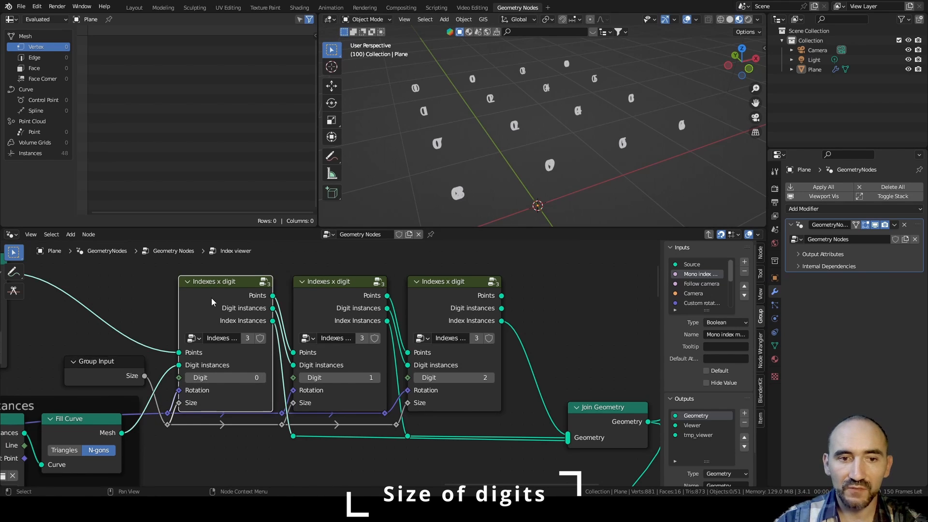
key(Tab)
scroll(232, 402, up, 2)
double_click(240, 436)
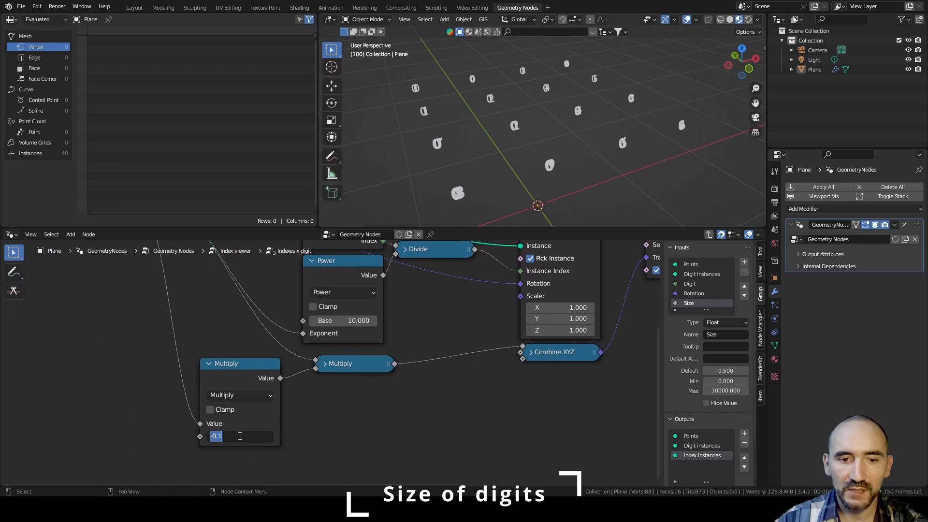
text(-0.49)
key(Return)
shift+drag(250, 436, 249, 436)
click(249, 436)
text(-0.5)
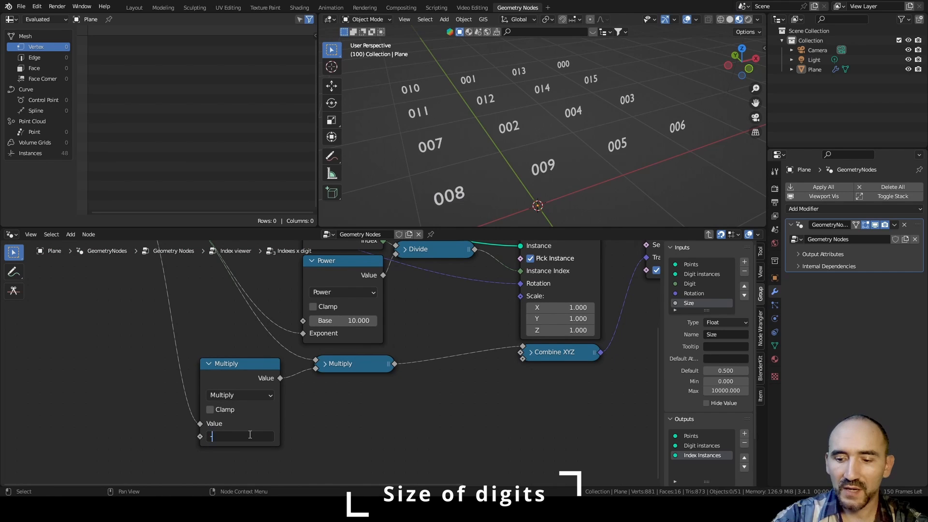
key(Return)
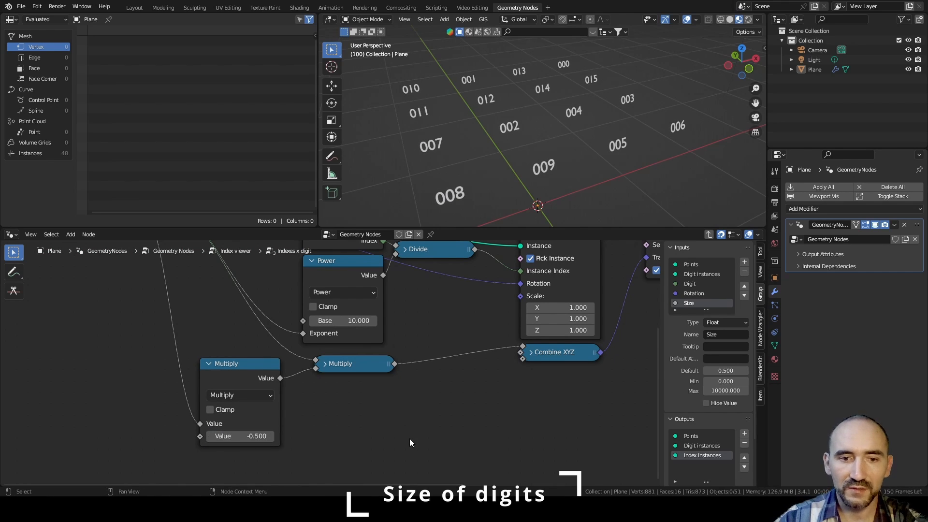
key(Tab)
scroll(403, 425, down, 2)
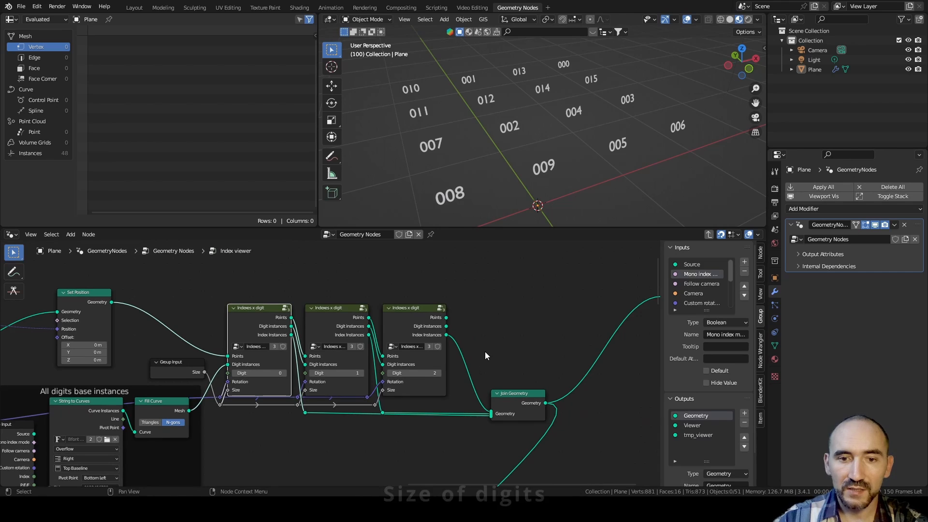
- In the Indexes x digit group, add an integer Compare node set to Greater Than or Equal with Index feeding A
scroll(397, 337, up, 2)
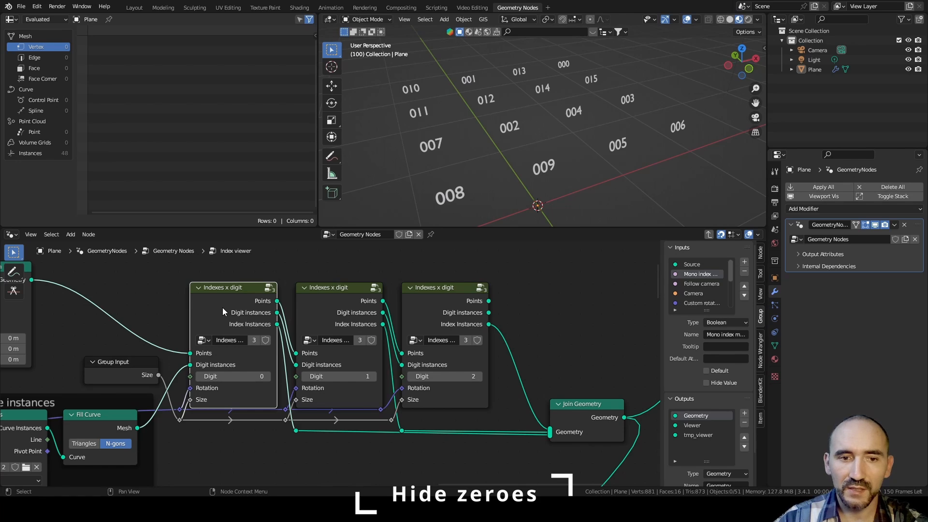
key(Tab)
middle_drag(422, 305, 309, 442)
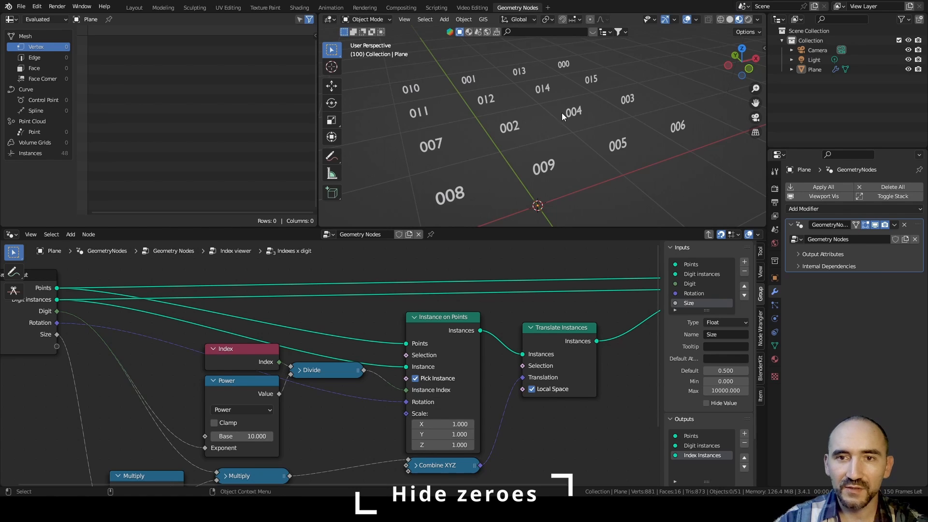
middle_drag(279, 358, 260, 361)
drag(260, 366, 287, 316)
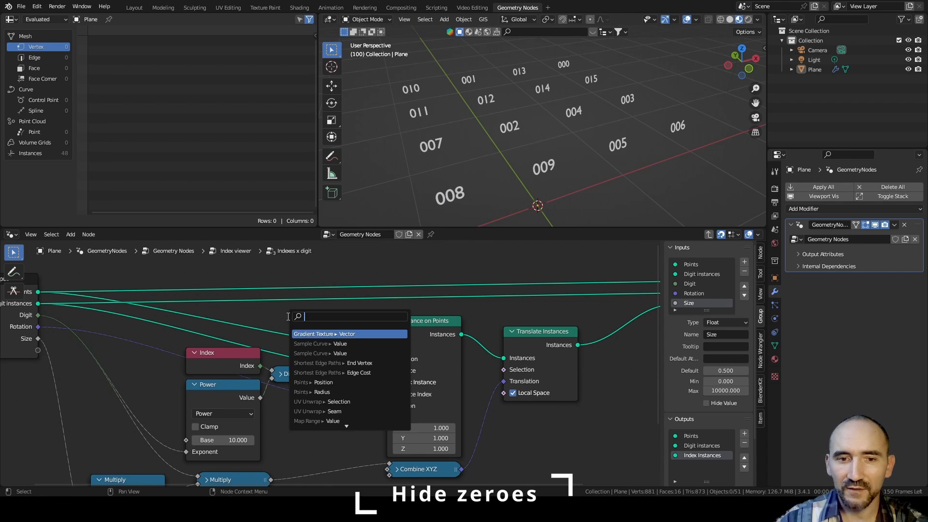
text(greate)
key(Down)
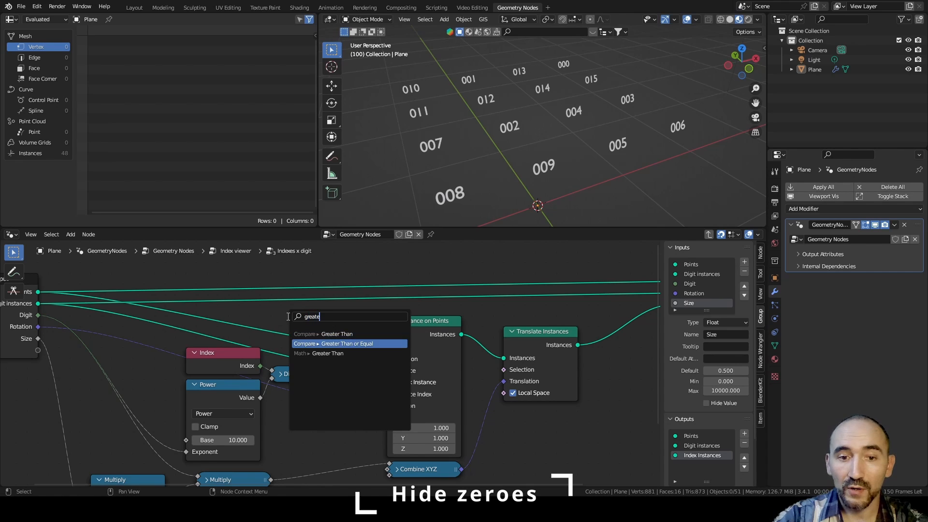
key(Return)
click(291, 263)
middle_drag(281, 407, 277, 351)
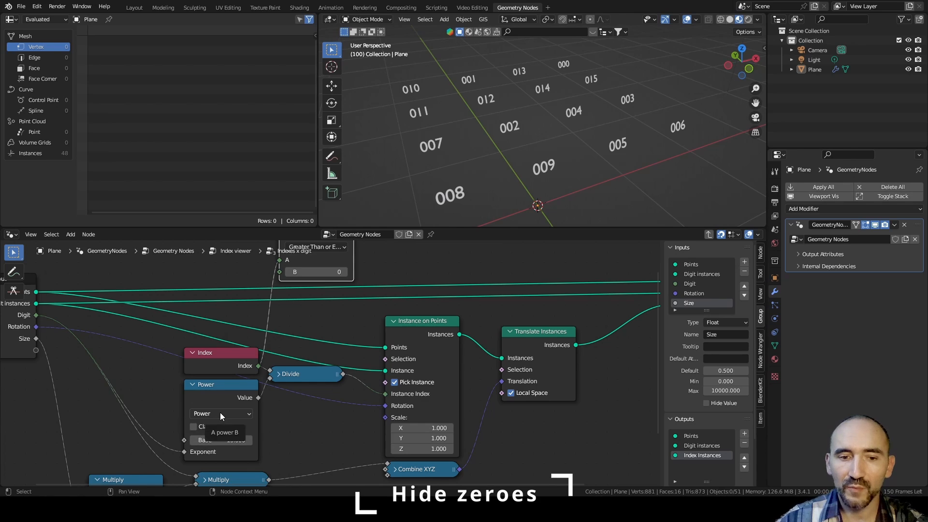
- Connect the Power value to the comparison's B and its Result to Instance on Points' Selection, and adjust the comparison node's placement
scroll(219, 412, down, 1)
middle_drag(224, 409, 207, 437)
drag(246, 411, 263, 312)
drag(321, 269, 346, 382)
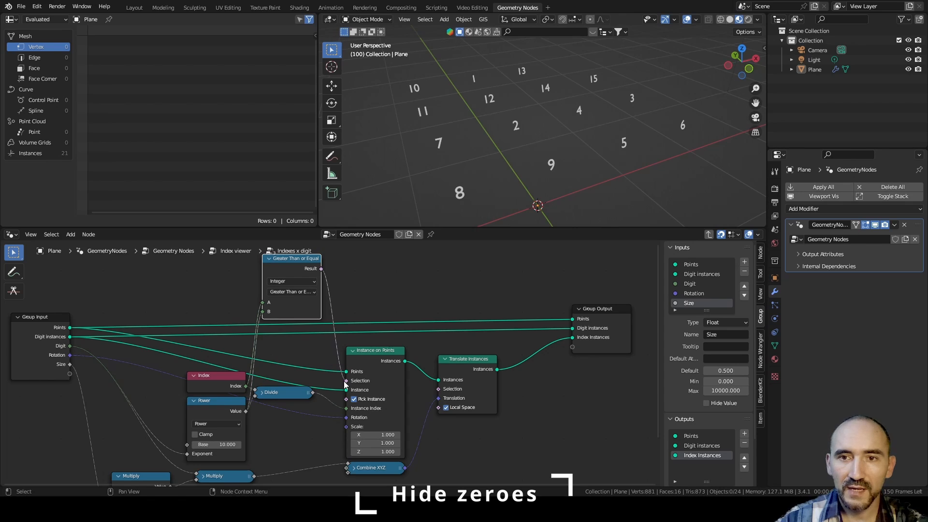
drag(287, 312, 304, 313)
- Annotate the node editor with 10^0 = 1 circled and the checks 1, 2 >= 1 and 10 >= 1 ticked
key(shift+space)
key(d)
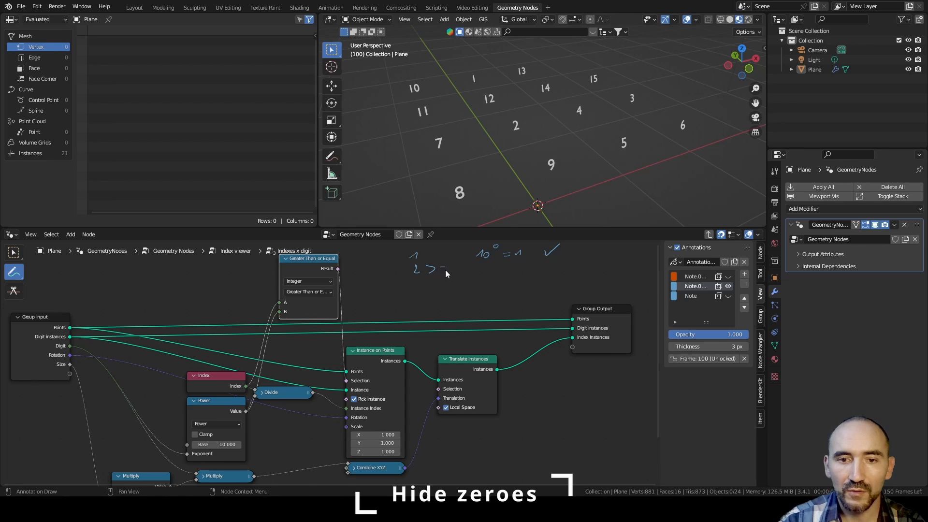
drag(454, 265, 458, 272)
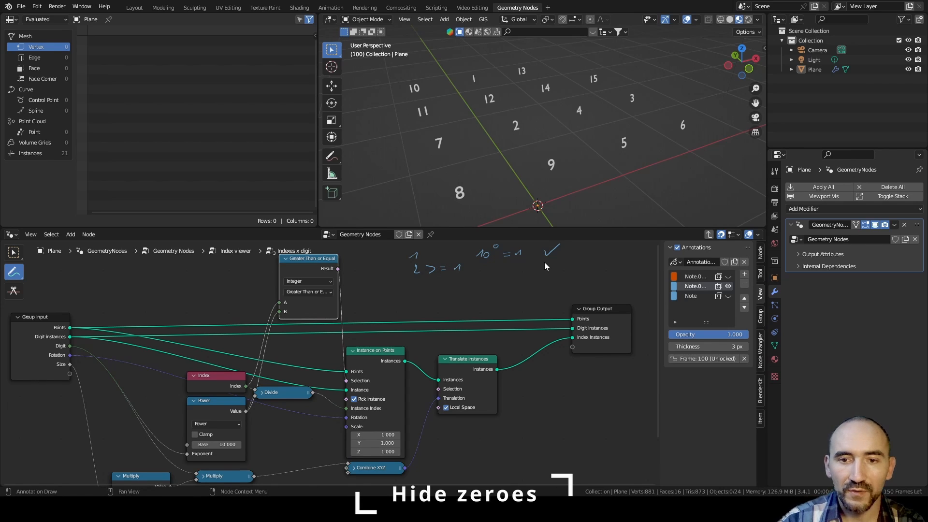
drag(404, 285, 410, 287)
drag(418, 282, 415, 286)
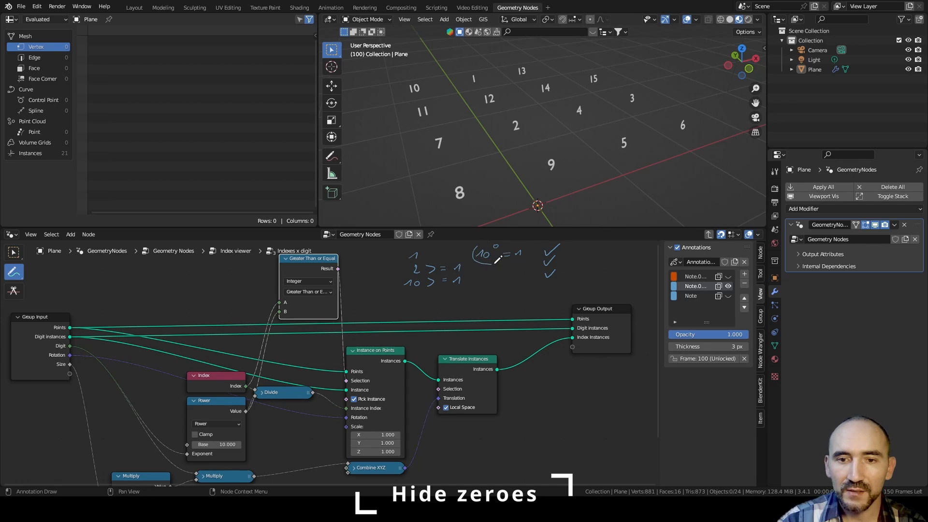
drag(482, 245, 478, 248)
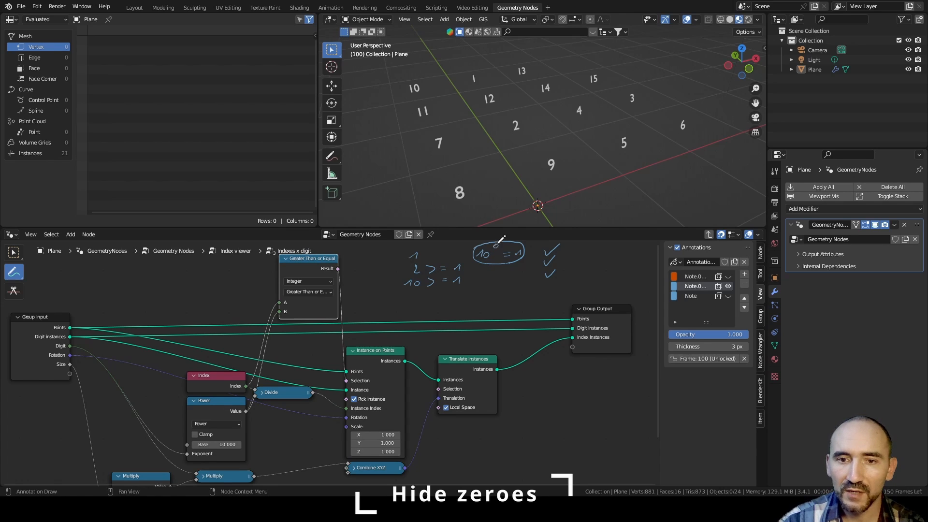
- Rewrite the power note as 10^1 = 10, erase the old checks, and note 1 >= 10 and 3 >= 10 with crosses
drag(496, 245, 496, 244)
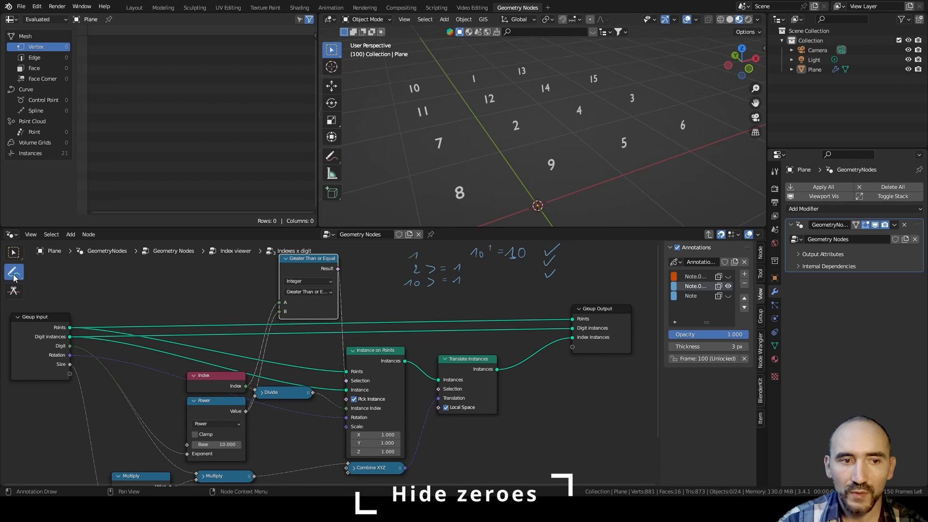
drag(14, 274, 44, 280)
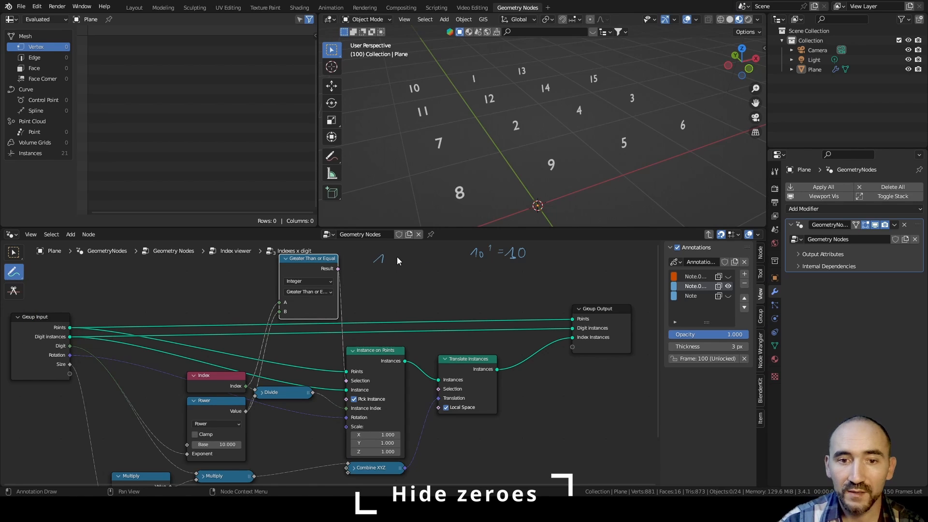
drag(393, 253, 393, 264)
drag(407, 256, 412, 257)
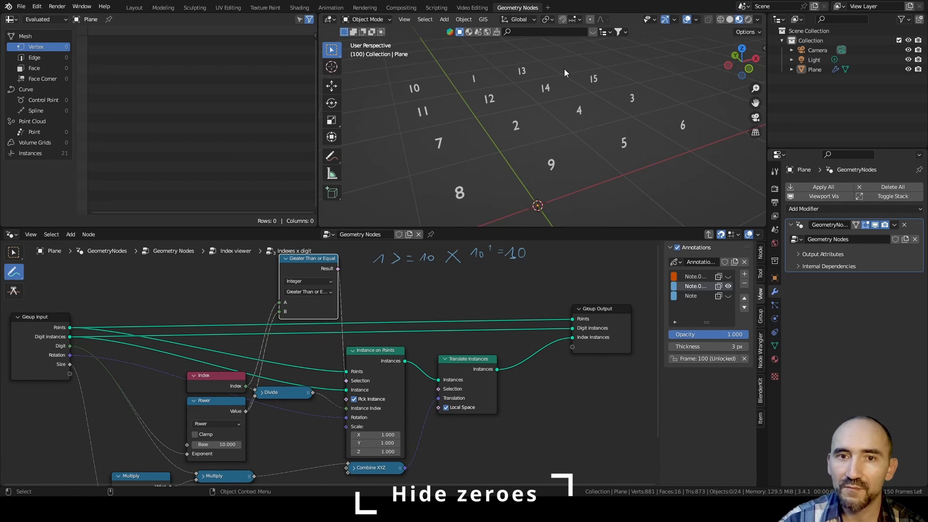
mouse_move(376, 268)
mouse_down()
mouse_move(378, 280)
mouse_move(417, 270)
mouse_up()
drag(410, 275, 422, 277)
drag(430, 272, 459, 269)
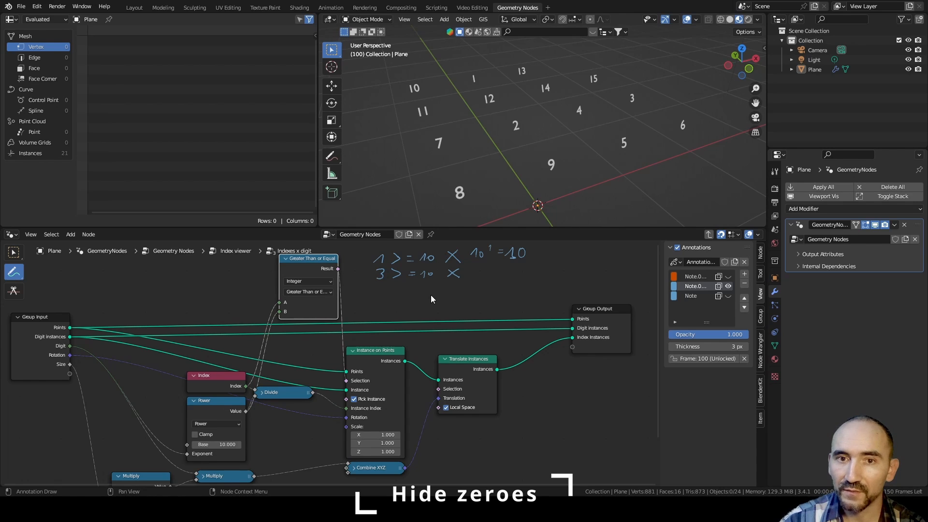
- Add the handwritten checks 10 >= 10 and 15 >= 10 with tick marks below the crossed ones
drag(362, 293, 419, 288)
drag(413, 292, 430, 288)
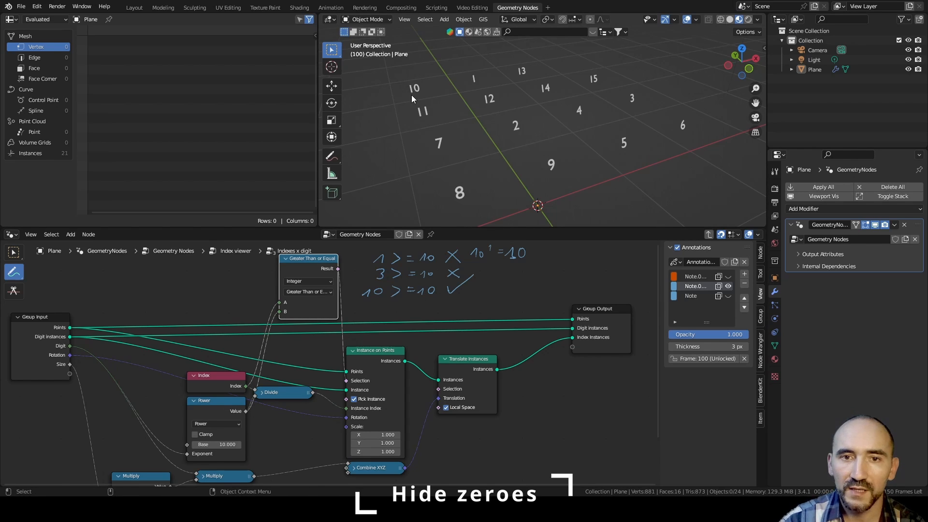
drag(371, 306, 370, 317)
mouse_move(378, 306)
mouse_down()
mouse_move(377, 315)
mouse_move(416, 311)
mouse_up()
drag(424, 306, 434, 304)
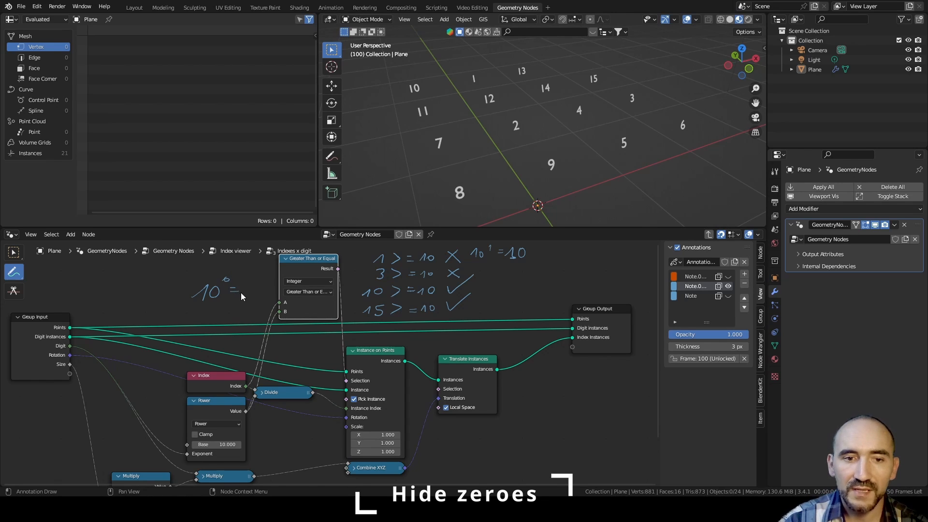
- Annotate 10^0 = 1 and 0 < 1 beside the Greater Than or Equal node, and return to the selection tool
mouse_move(232, 288)
mouse_down()
mouse_move(252, 299)
mouse_move(215, 307)
mouse_up()
drag(234, 306, 234, 316)
drag(240, 310, 245, 317)
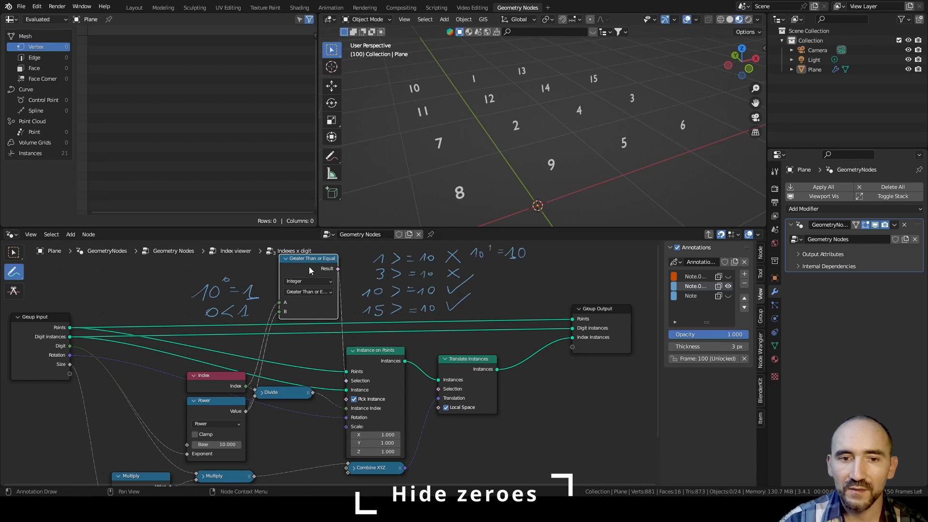
click(14, 252)
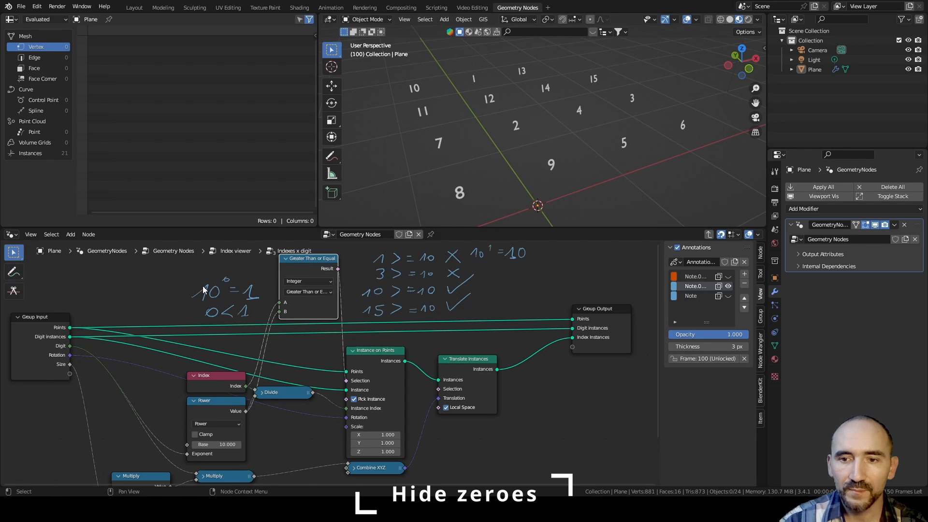
- Route the Points and Digit instances links to Group Output through pairs of reroutes above the Instance on Points node
shift+right_drag(476, 306, 472, 339)
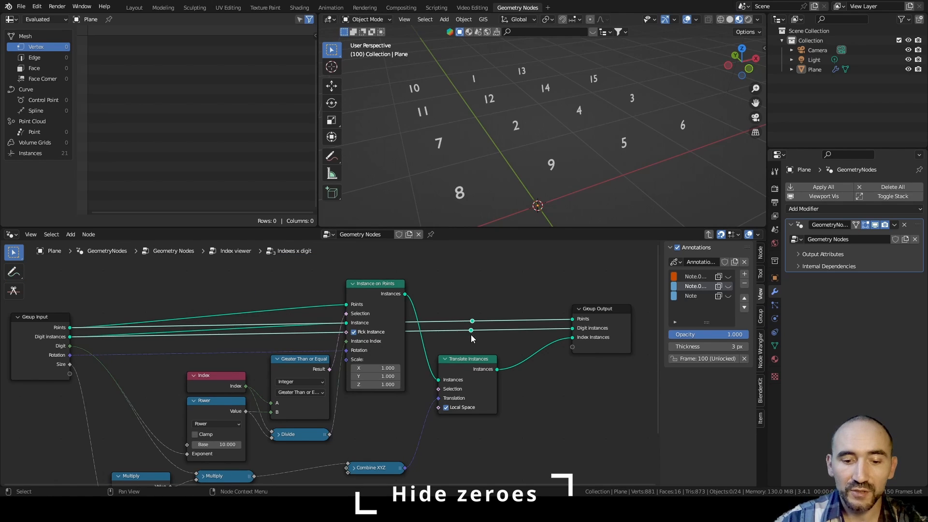
drag(471, 320, 120, 265)
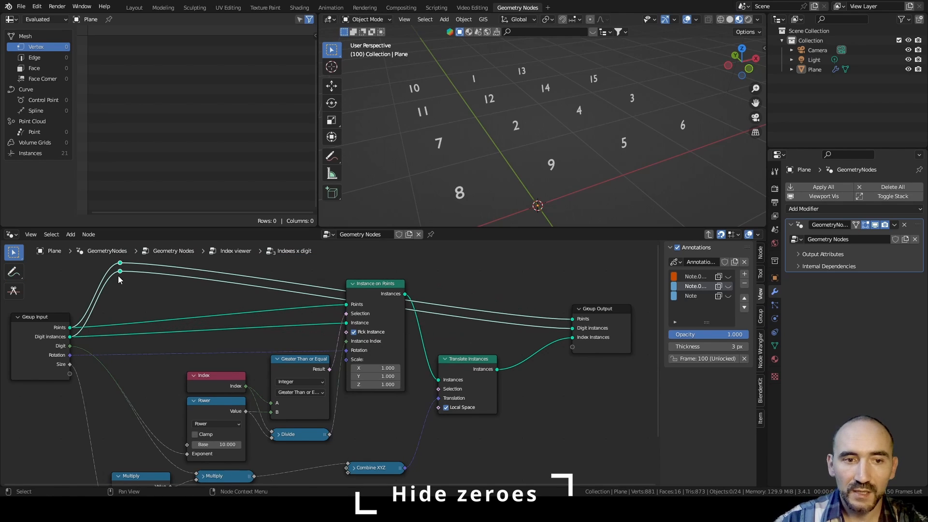
shift+right_drag(229, 271, 210, 290)
key(g)
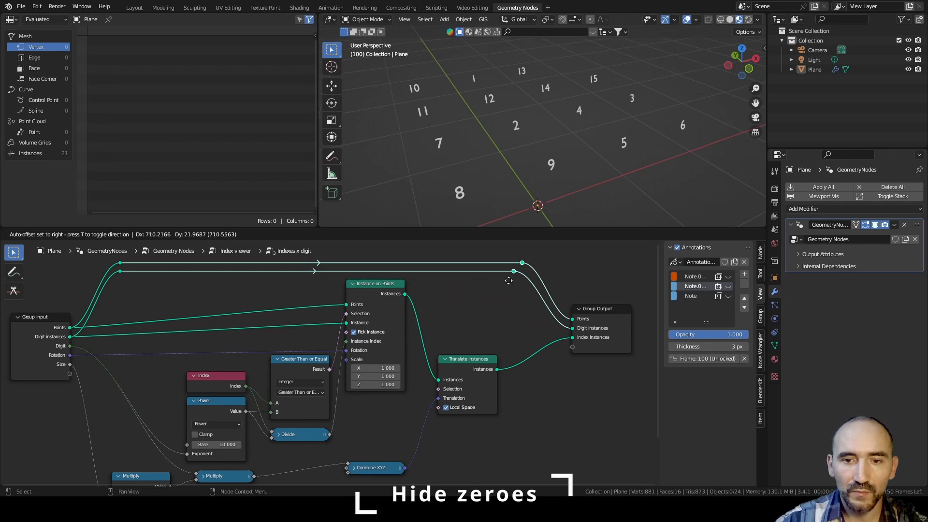
click(514, 281)
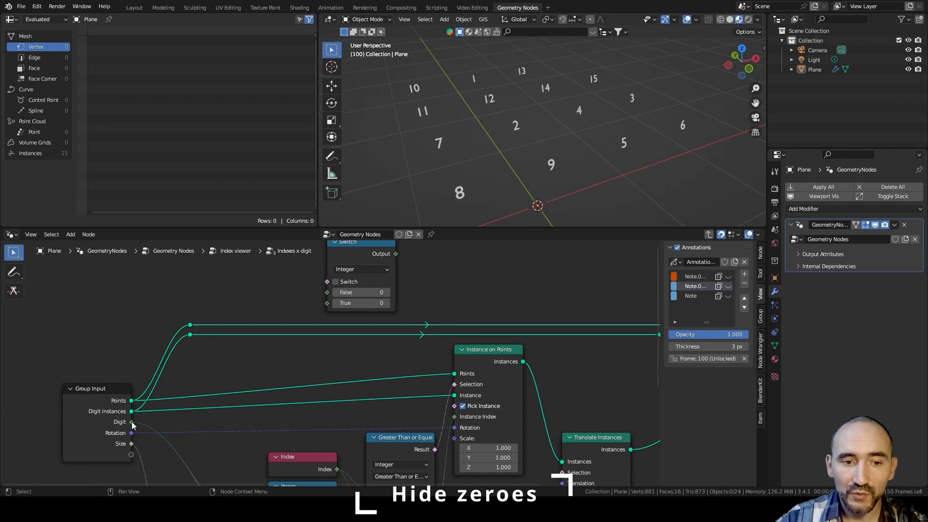
- Add an integer Equal comparison fed by the group's Digit input, with B at 0, and connect its Result to the Switch node's condition
drag(134, 423, 226, 290)
text(equal)
key(Return)
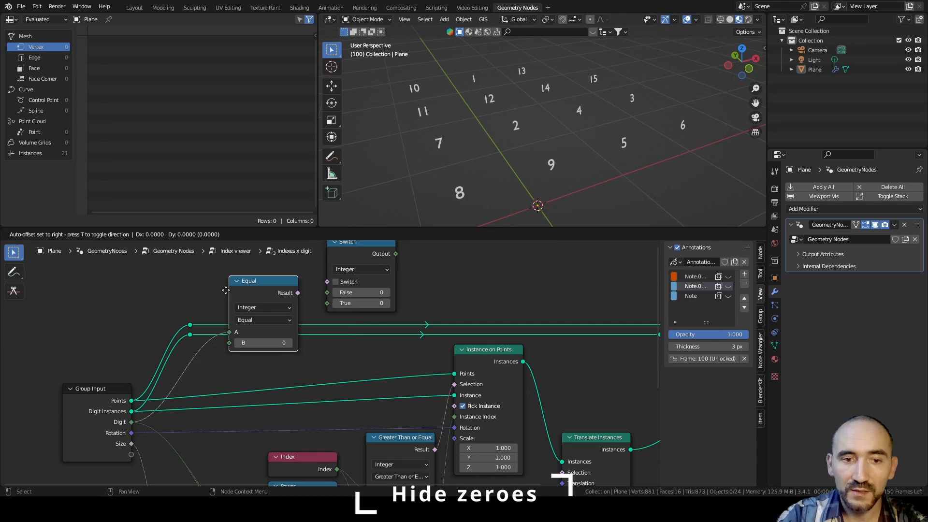
click(239, 283)
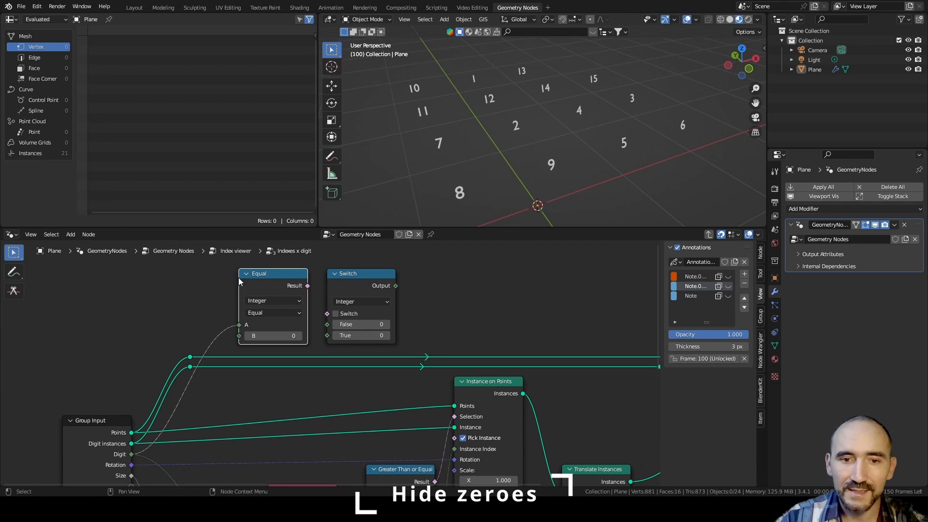
drag(308, 287, 327, 314)
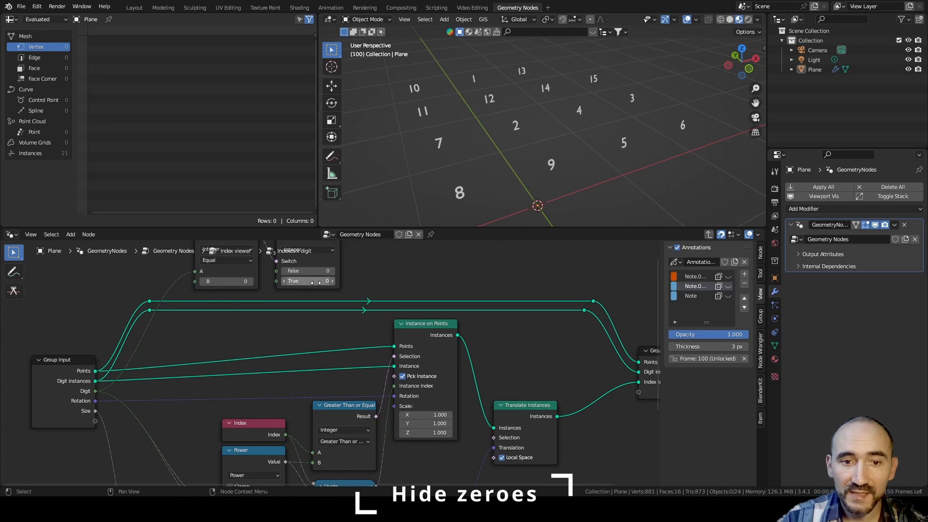
- Connect the integer Switch output to B of the Greater Than or Equal node, and reposition the Equal and Switch nodes together
scroll(309, 451, down, 1)
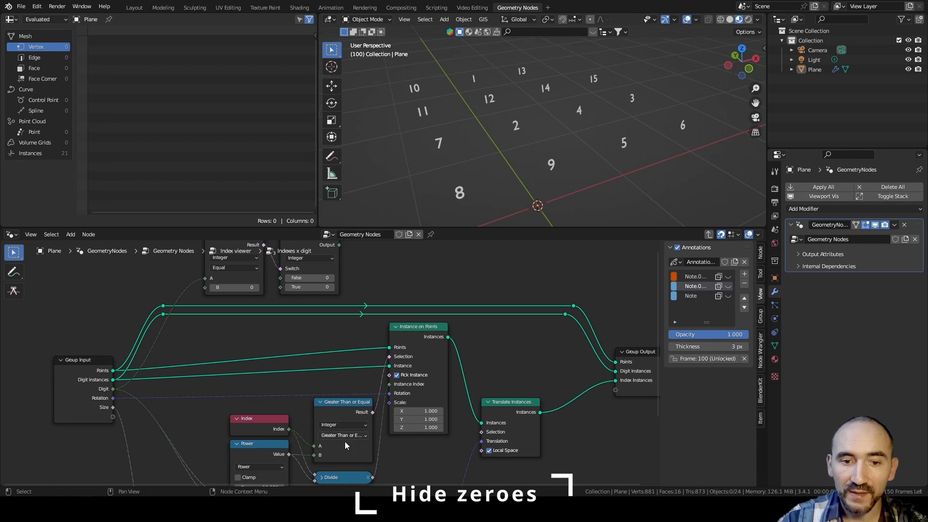
middle_drag(311, 456, 323, 404)
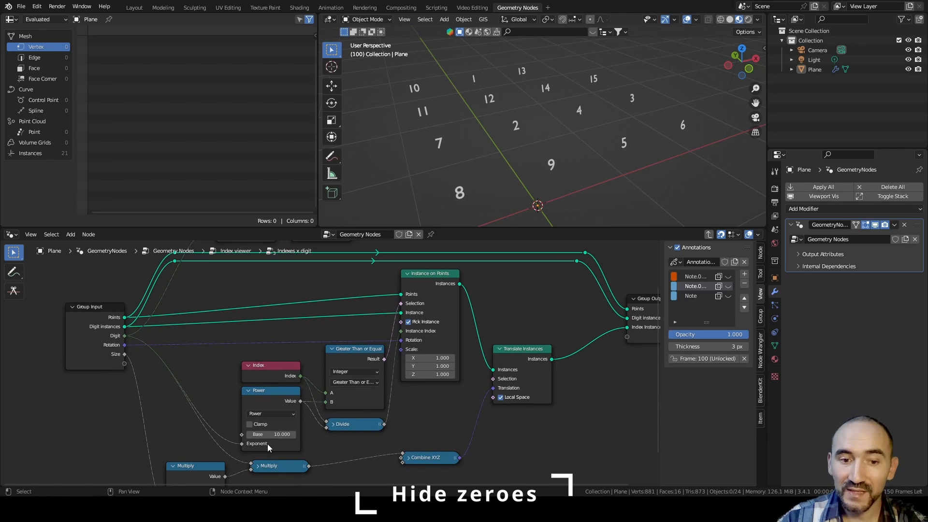
scroll(323, 371, down, 2)
middle_drag(325, 370, 301, 409)
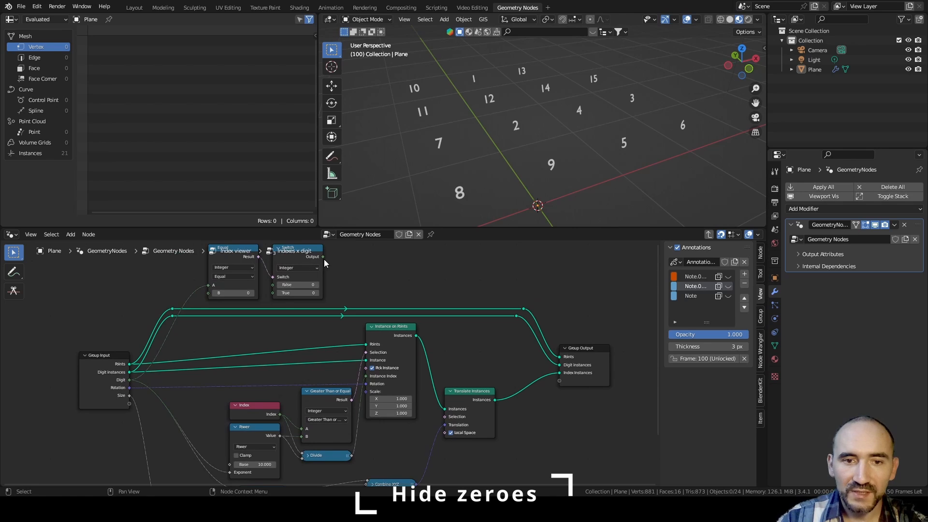
drag(323, 256, 299, 436)
drag(247, 305, 305, 285)
key(g)
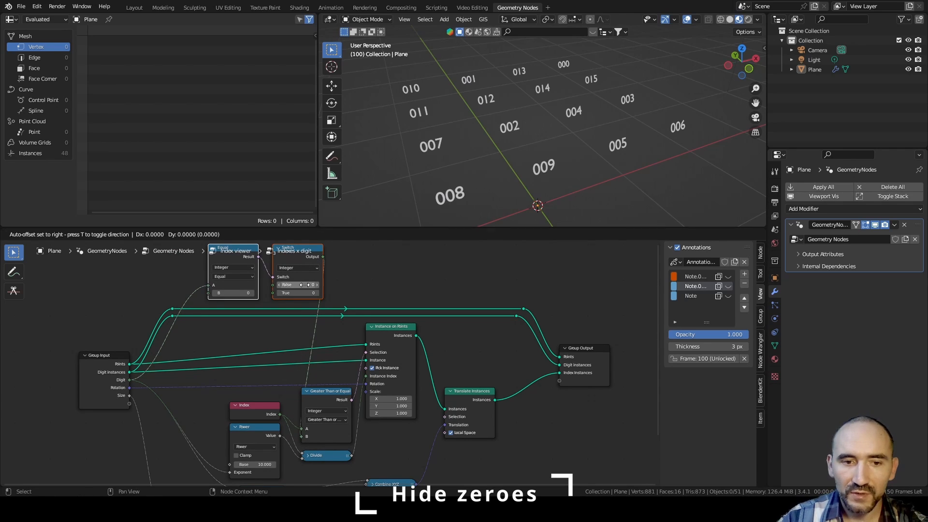
click(282, 286)
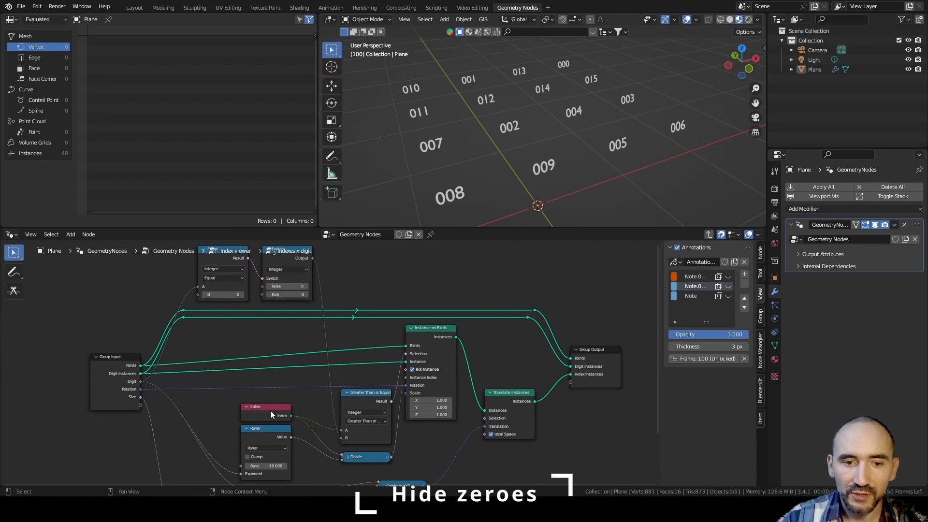
- Connect the Power node's Value to the Switch node's False input, reposition the Index node beside the comparison, and exit the Indexes x digit group
drag(262, 436, 240, 437)
drag(240, 437, 262, 286)
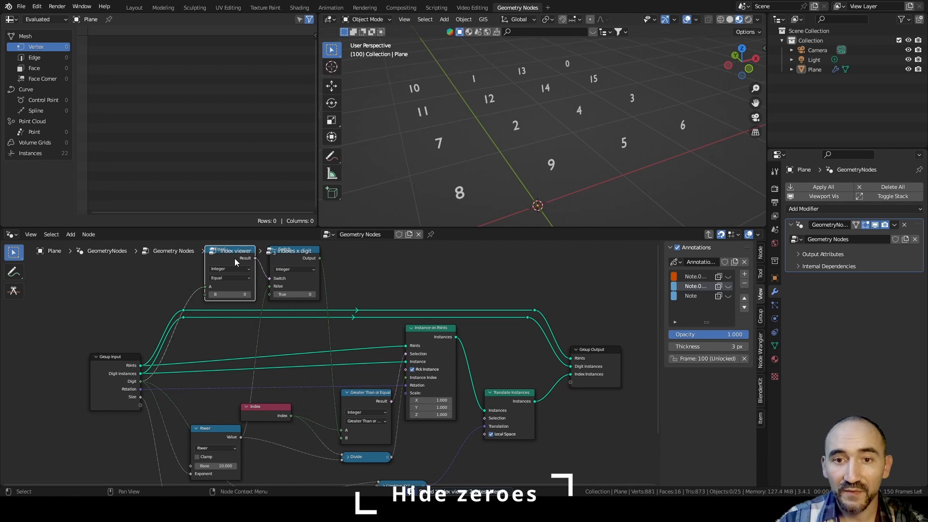
drag(266, 407, 302, 428)
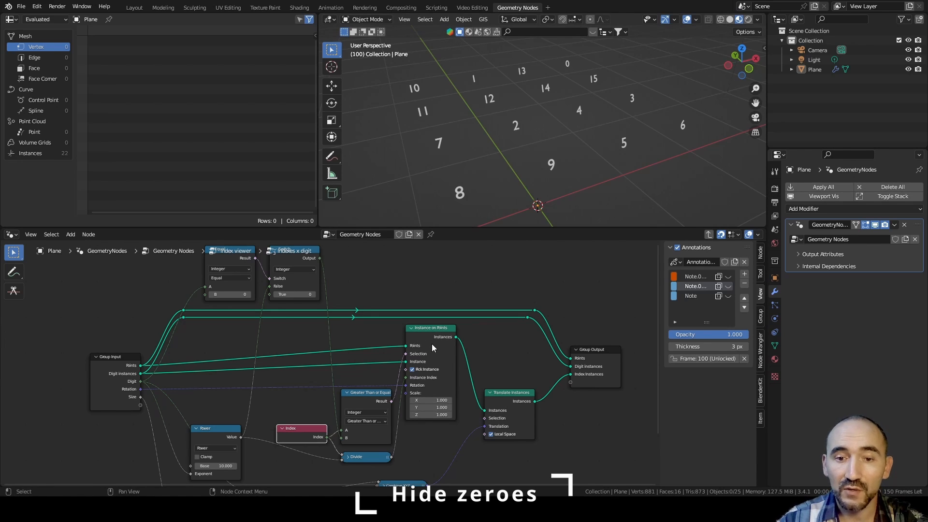
key(Home)
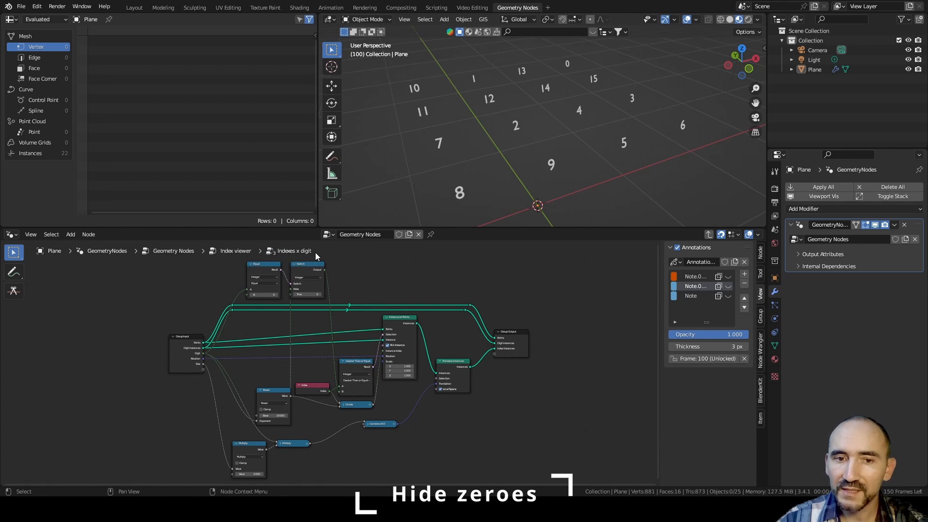
key(Tab)
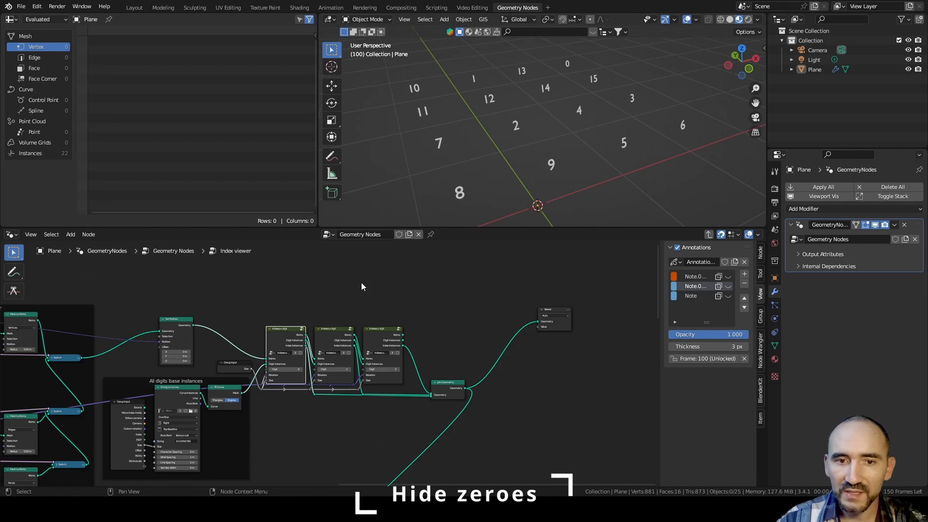
- Delete the Viewer node from the Index viewer group
scroll(405, 286, up, 3)
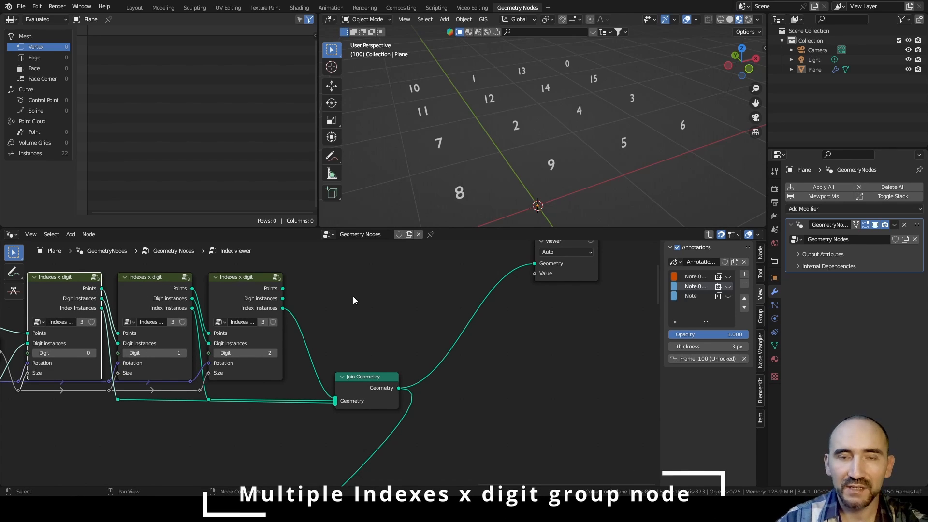
scroll(360, 297, down, 2)
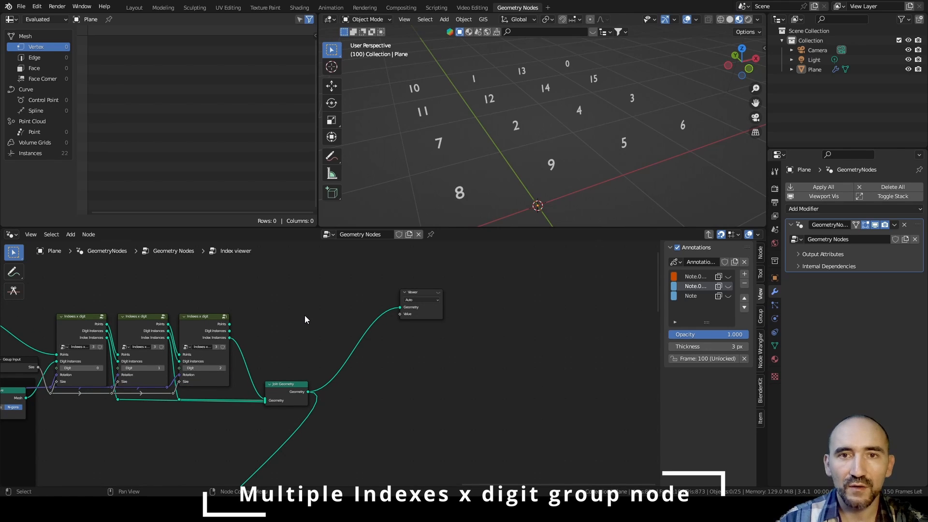
scroll(304, 315, up, 2)
drag(278, 278, 442, 401)
click(435, 284)
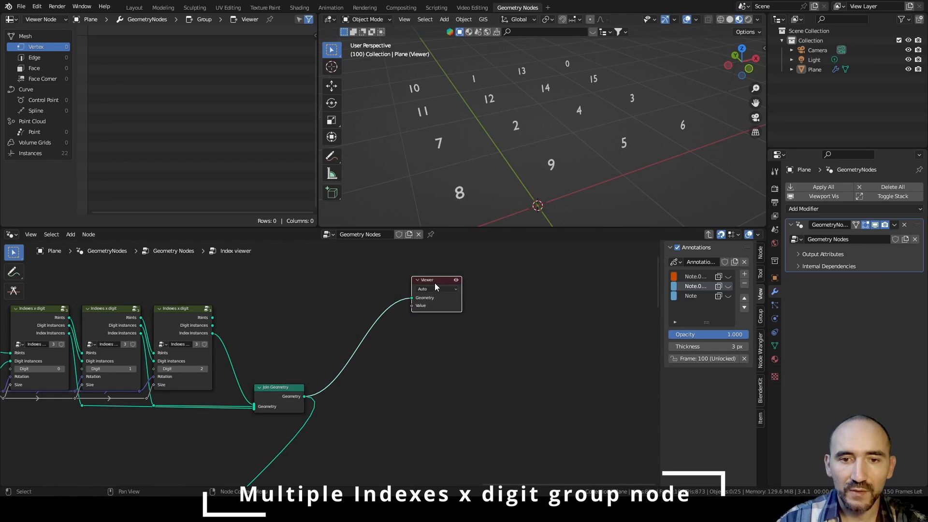
key(x)
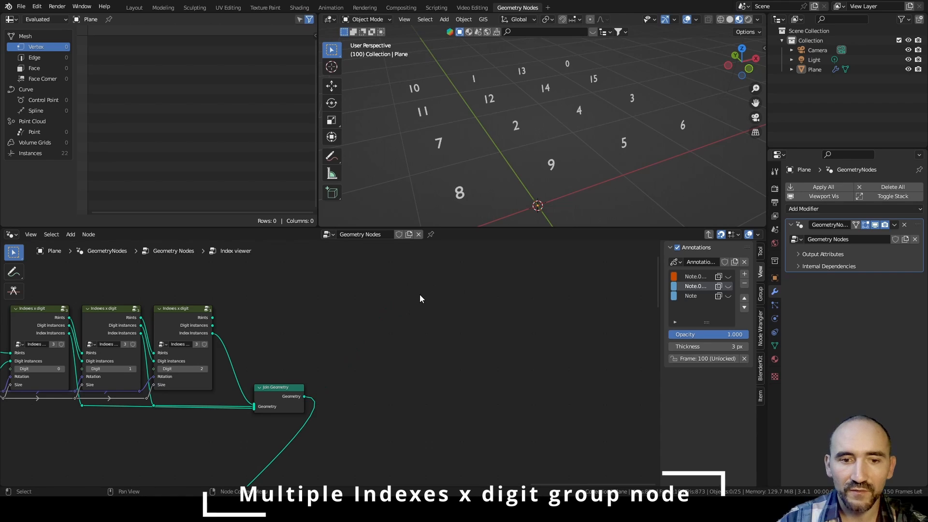
- Move Join Geometry far to the right and route the third Indexes x digit node's Index Instances link through a reroute below the node
scroll(321, 383, down, 4)
drag(308, 376, 532, 376)
scroll(393, 377, up, 3)
shift+right_drag(326, 335, 322, 356)
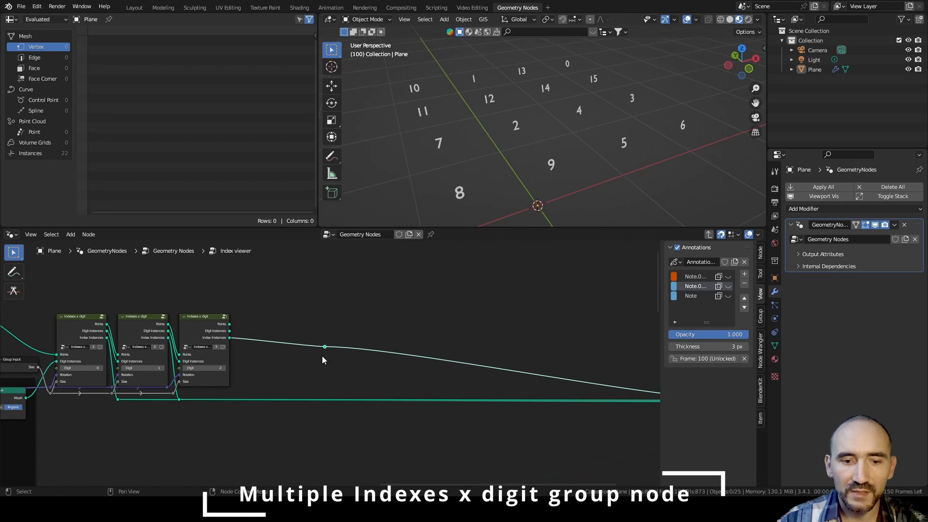
key(g)
click(223, 417)
click(222, 416)
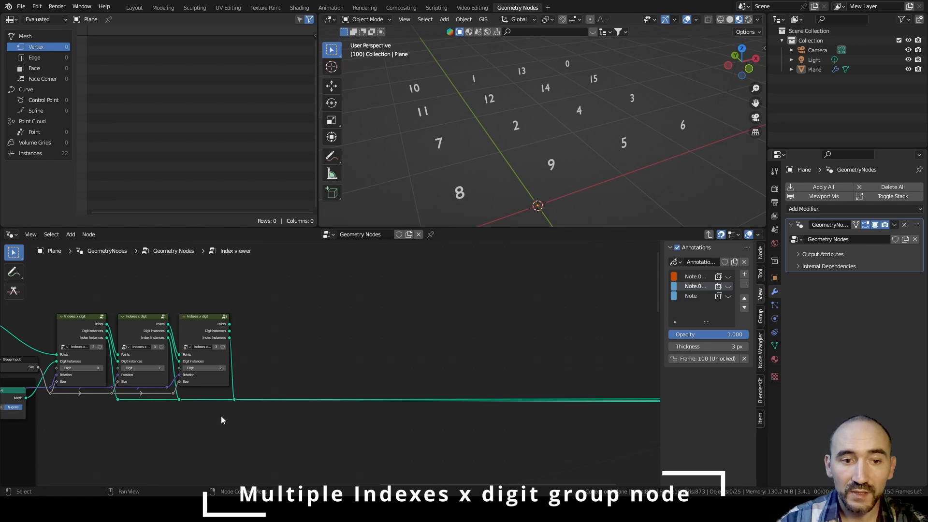
- Duplicate the Indexes x digit nodes into seven more, chain them, and route their Index Instances into Join Geometry
scroll(220, 417, up, 3)
middle_drag(202, 431, 283, 429)
drag(96, 288, 264, 358)
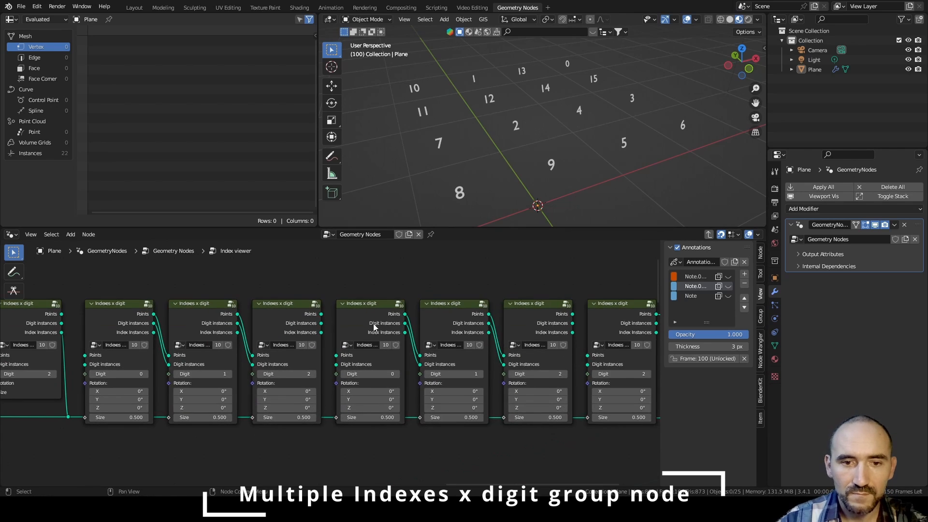
alt+right_drag(543, 332, 637, 386)
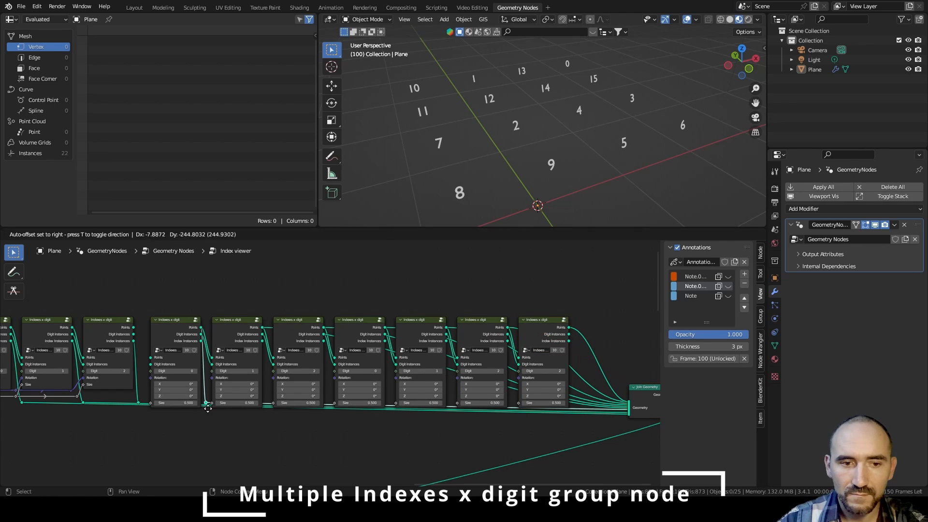
- Set the Digit values of the seven added Indexes x digit nodes to 3 through 9
scroll(292, 373, up, 2)
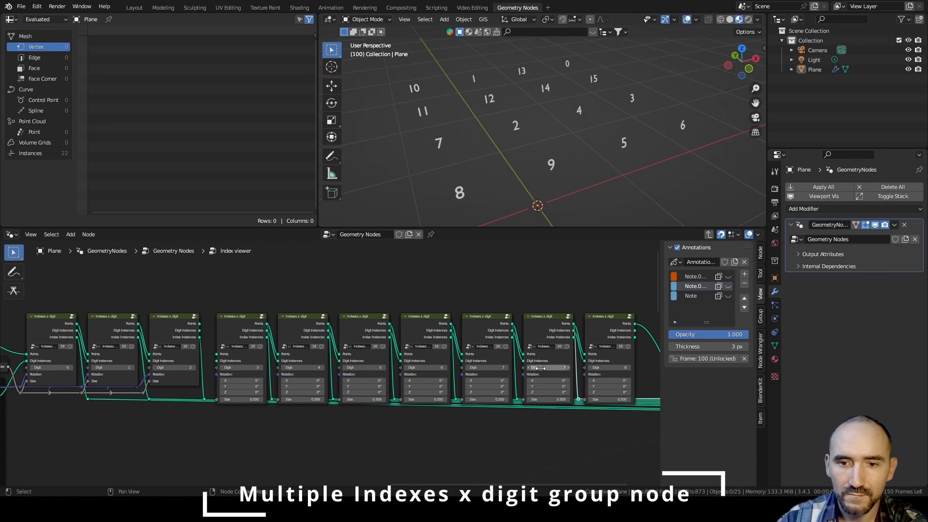
click(568, 368)
click(630, 368)
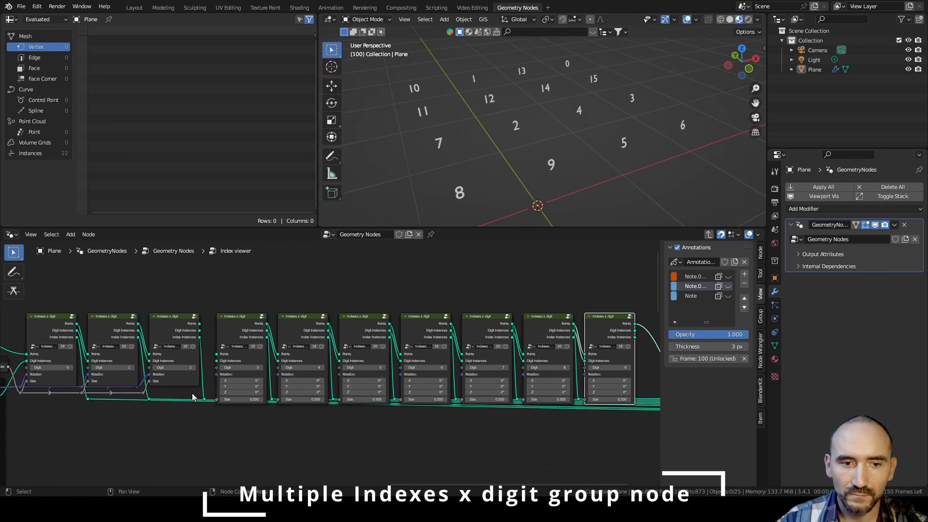
- Extend the Rotation link through reroutes to the Rotation inputs of the added Indexes x digit nodes
drag(137, 387, 217, 375)
shift+right_drag(210, 370, 211, 391)
drag(211, 387, 278, 375)
shift+right_drag(271, 369, 273, 391)
drag(271, 387, 462, 375)
drag(456, 386, 585, 374)
- Extend the Size link through reroutes to the Size inputs of the added Indexes x digit nodes
drag(143, 393, 278, 381)
drag(272, 393, 339, 382)
drag(334, 393, 462, 382)
drag(456, 393, 587, 380)
- Link Points and Digit instances from the Digit 2 node to the Digit 3 node, and place the collapsed Join Geometry beside the last node
scroll(86, 365, up, 8)
drag(297, 288, 328, 345)
scroll(329, 358, down, 6)
middle_drag(532, 338, 154, 313)
drag(530, 357, 458, 381)
scroll(329, 369, up, 4)
middle_drag(145, 375, 325, 387)
scroll(325, 367, down, 4)
scroll(326, 387, down, 3)
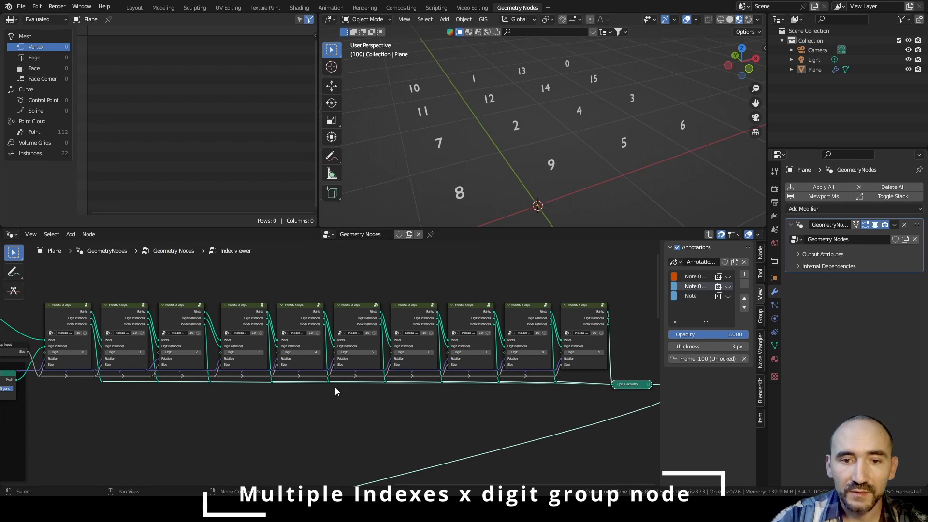
- Enclose the ten chained Indexes x digit nodes in a frame and label the frame
scroll(335, 387, up, 3)
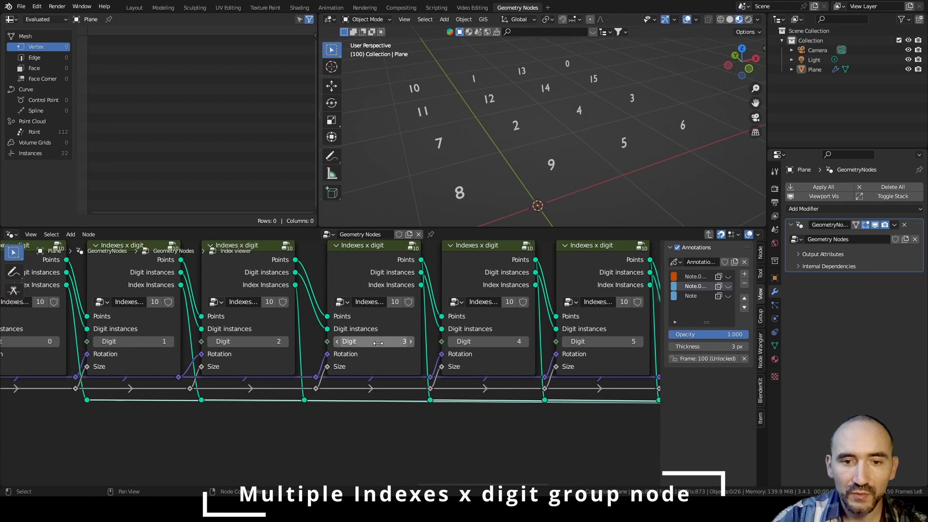
scroll(530, 397, down, 8)
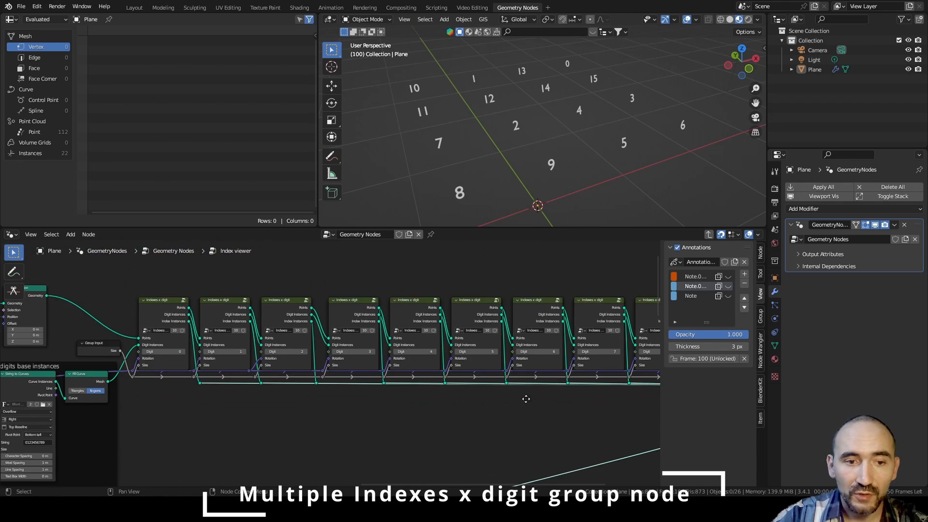
middle_drag(526, 397, 423, 348)
scroll(382, 347, down, 5)
drag(135, 272, 576, 361)
key(ctrl+j)
key(F2)
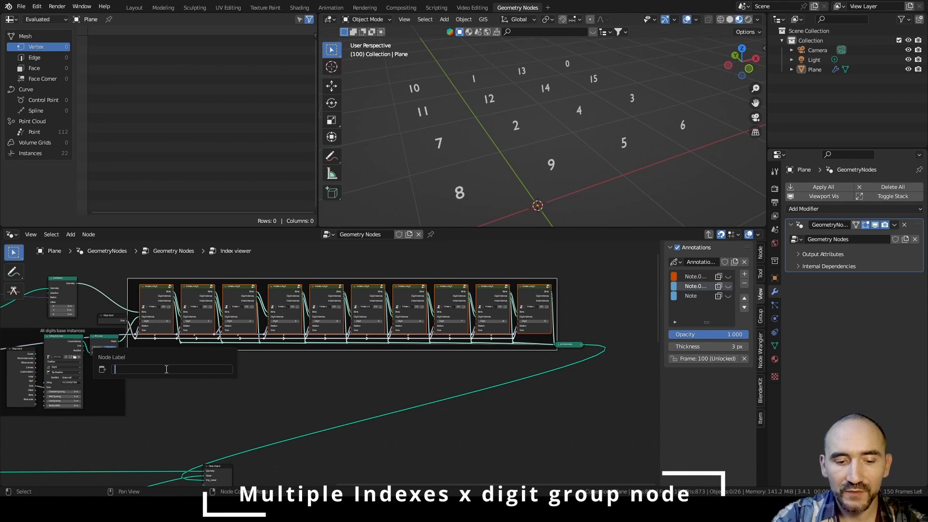
key(Return)
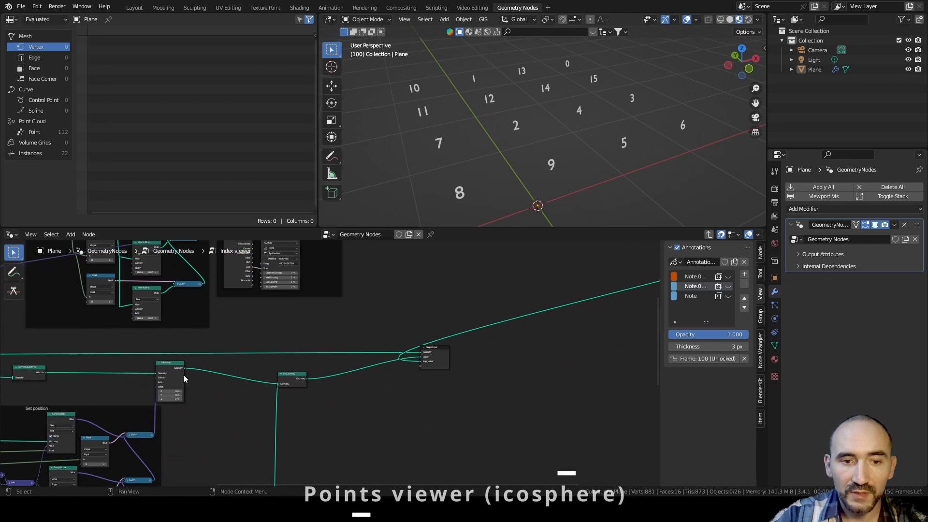
- Move the Points viewer frame away from the Set Position node to make room between them, and save the file
middle_drag(374, 303, 380, 297)
scroll(321, 404, down, 4)
middle_drag(388, 258, 382, 425)
scroll(348, 391, up, 11)
middle_drag(348, 391, 372, 427)
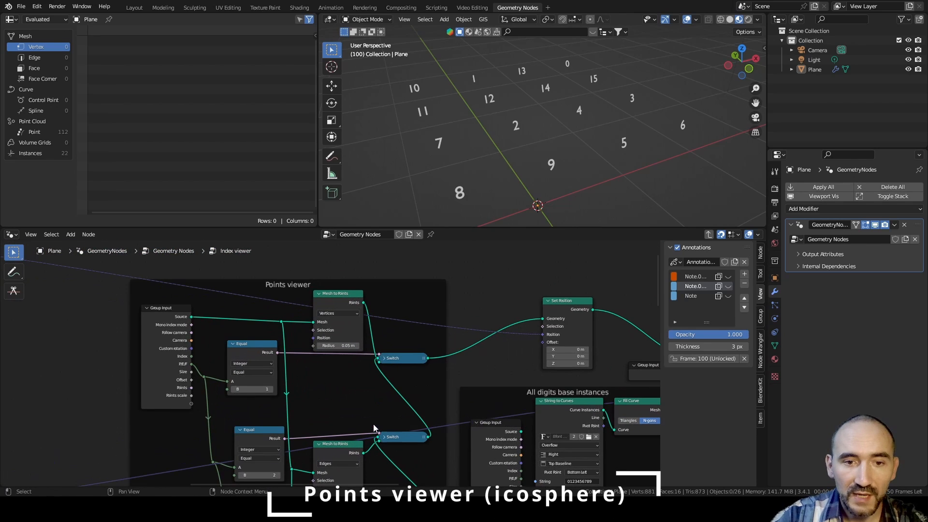
scroll(338, 331, down, 4)
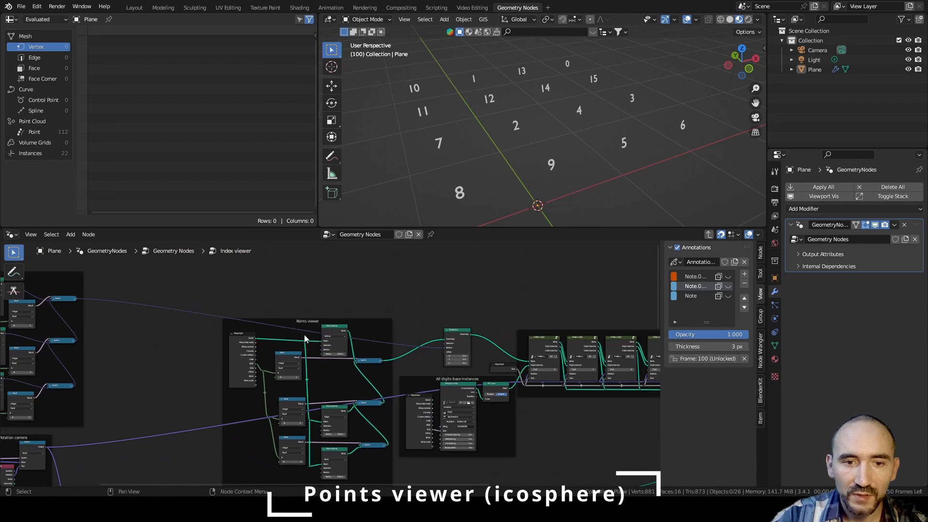
drag(307, 319, 191, 319)
scroll(320, 386, up, 4)
mouse_move(320, 386)
middle_down()
mouse_move(373, 300)
mouse_move(321, 383)
middle_up()
click(374, 300)
scroll(314, 377, up, 2)
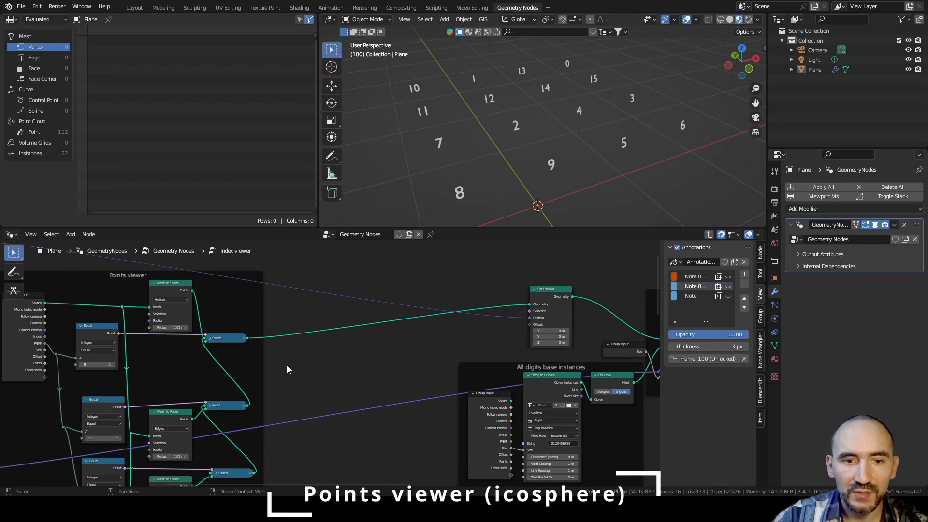
key(ctrl+s)
- Add an Instance on Points node above the Points viewer frame and connect the frame's upper Switch output to its Points input
key(F3)
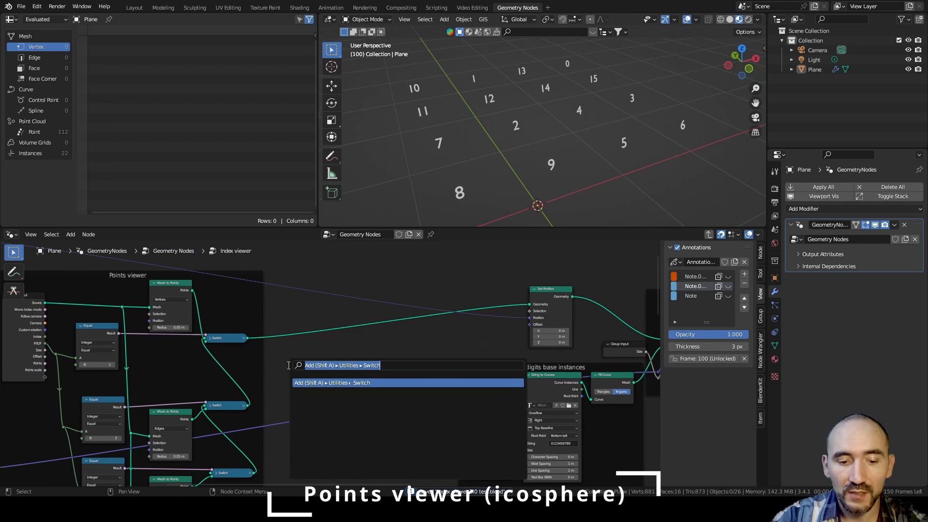
text(instance on poi)
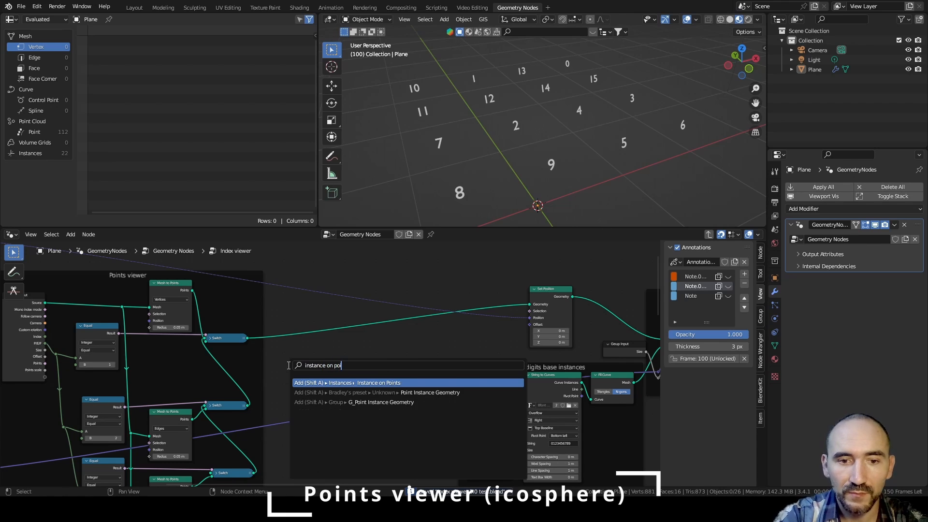
key(Return)
click(328, 181)
scroll(283, 373, up, 3)
middle_drag(292, 278, 266, 351)
drag(233, 405, 333, 277)
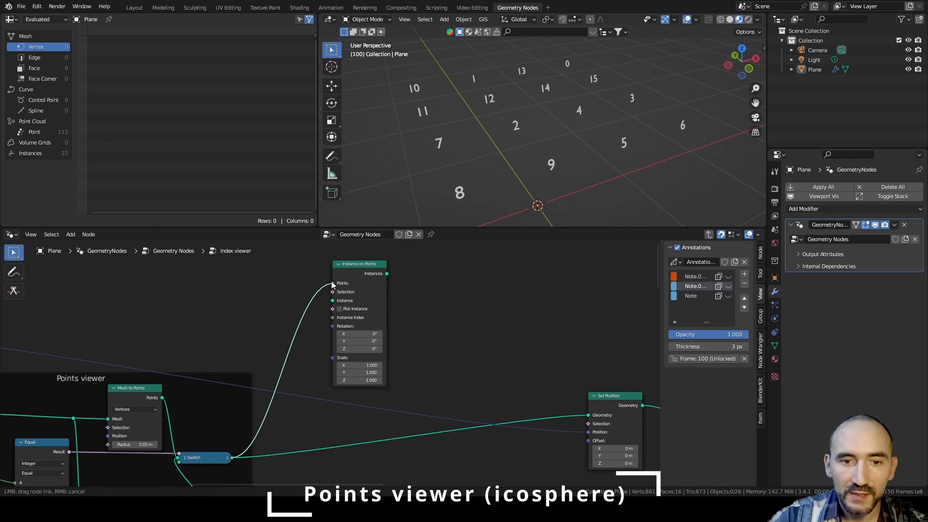
- Add an Ico Sphere node and connect its Mesh to the Instance input of Instance on Points
key(F3)
text(icos)
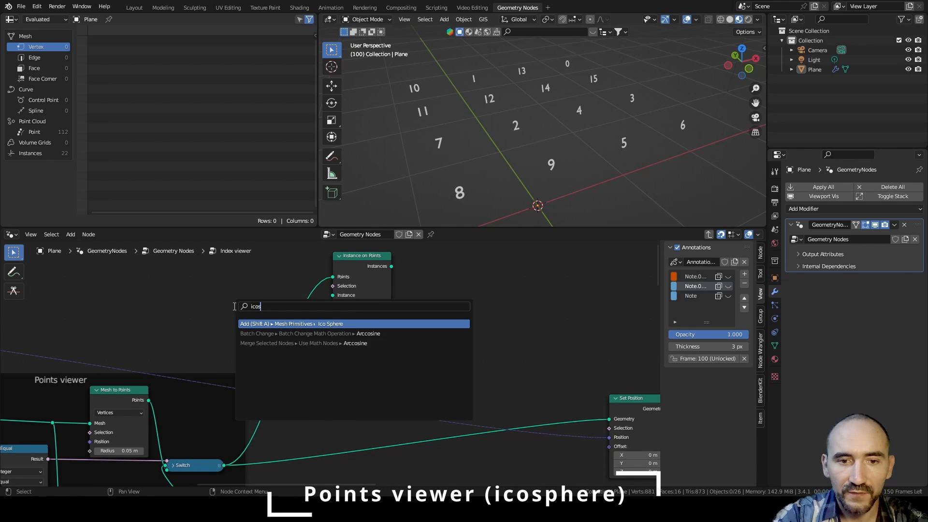
key(Return)
click(225, 277)
drag(283, 292, 333, 295)
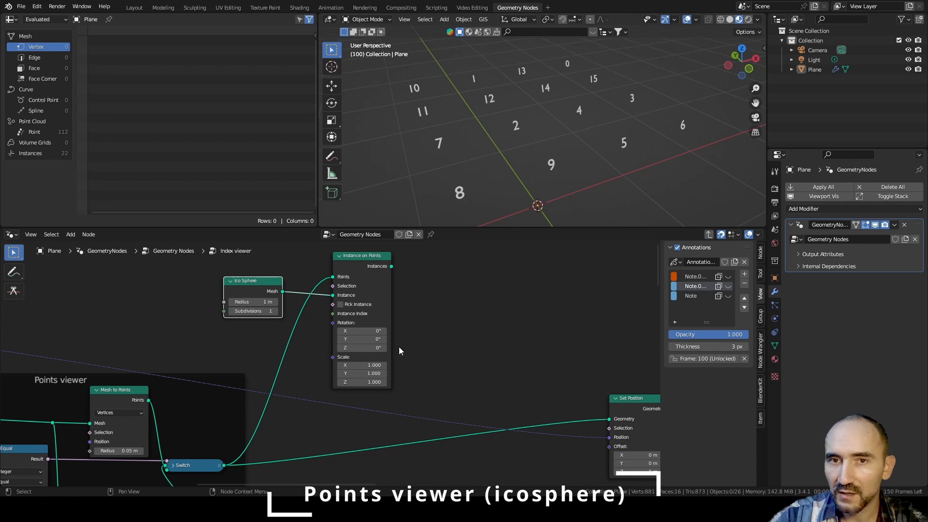
- Add a Group Input node beside the Ico Sphere and connect Points scale to the Scale input of Instance on Points
key(F3)
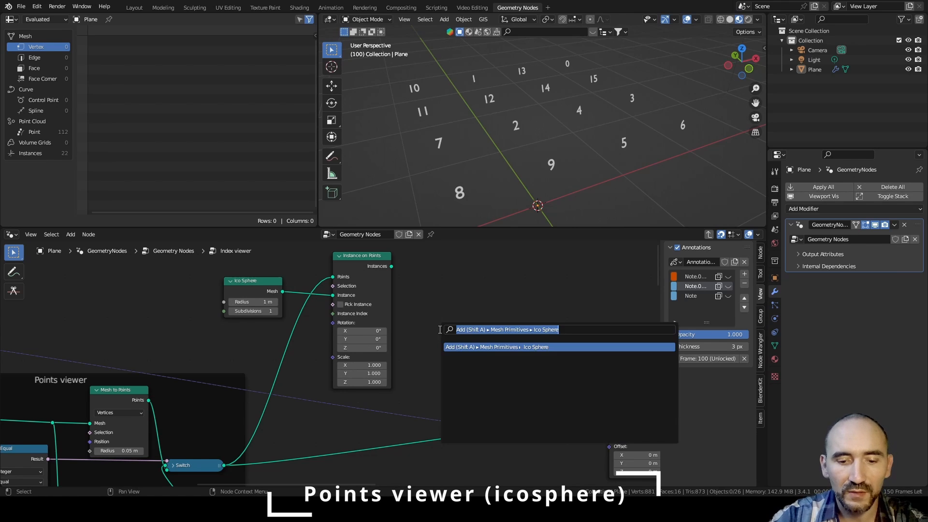
text(group inp)
key(Return)
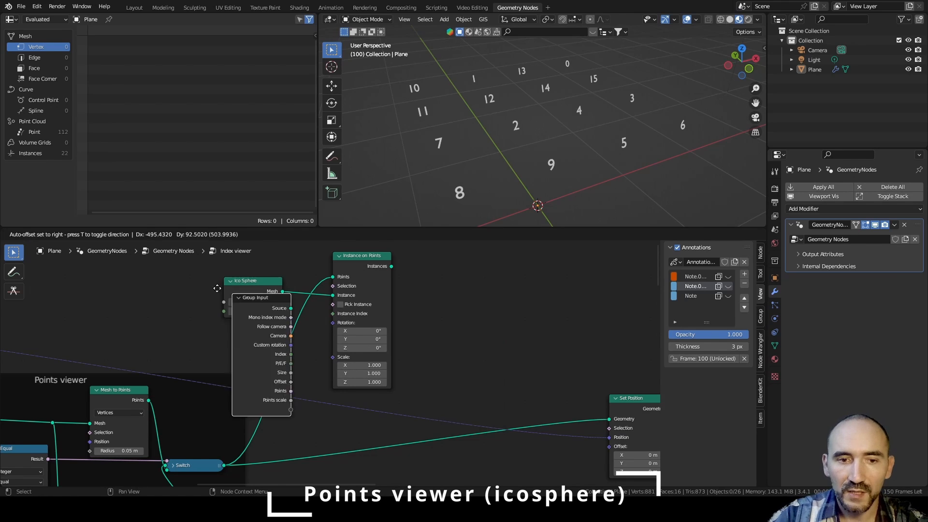
click(129, 265)
drag(190, 374, 333, 373)
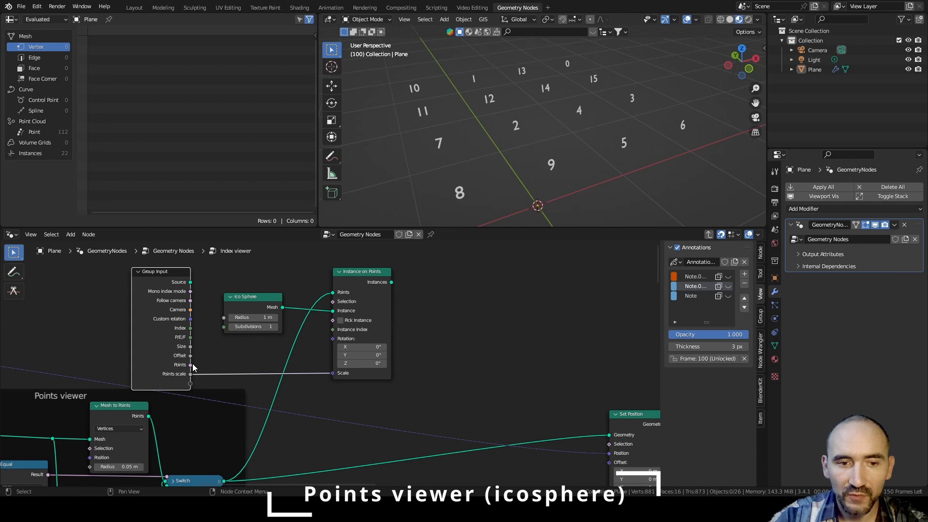
- Add a Switch node of type Geometry and connect the Instances output of Instance on Points to its True input
drag(192, 366, 395, 402)
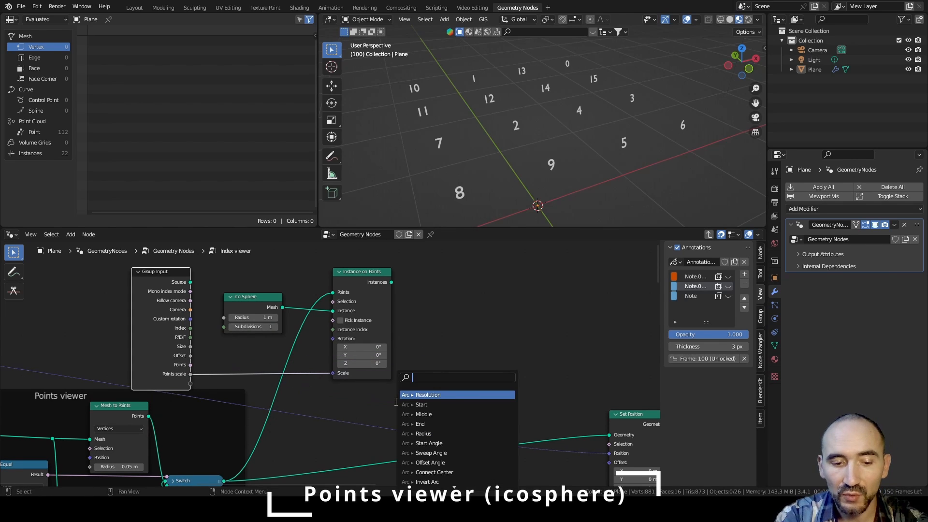
text(swit)
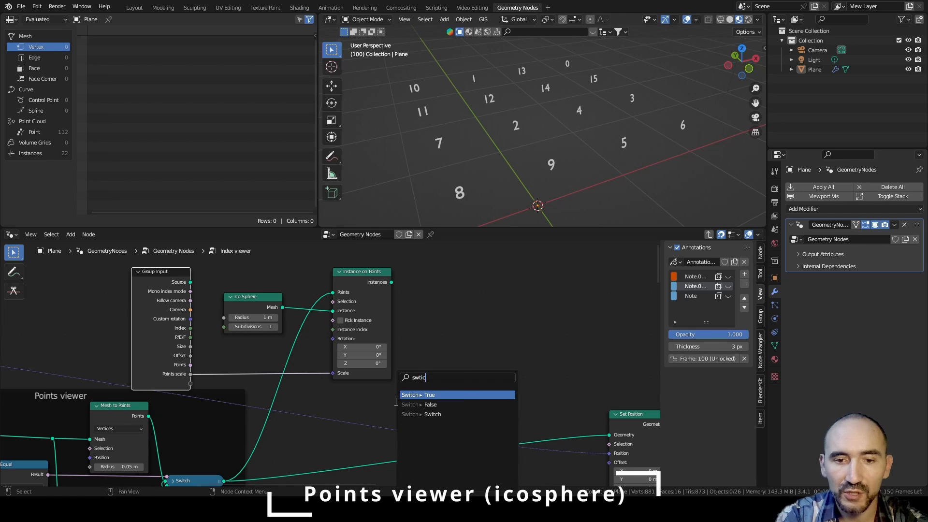
key(Return)
click(462, 370)
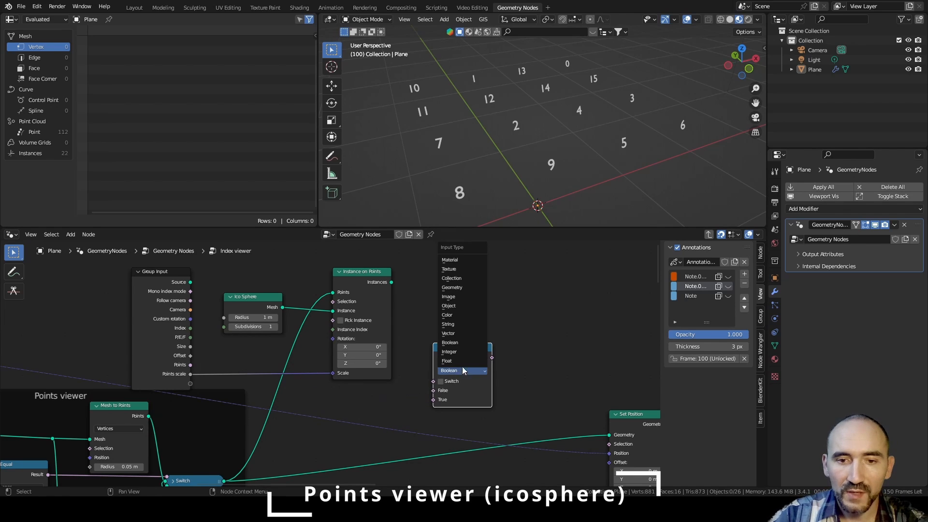
click(471, 288)
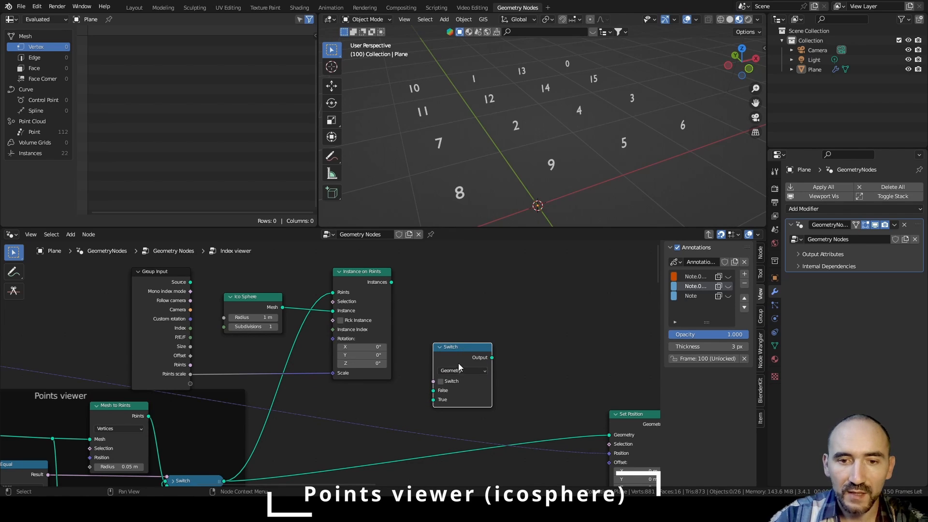
drag(459, 363, 458, 347)
drag(392, 282, 433, 384)
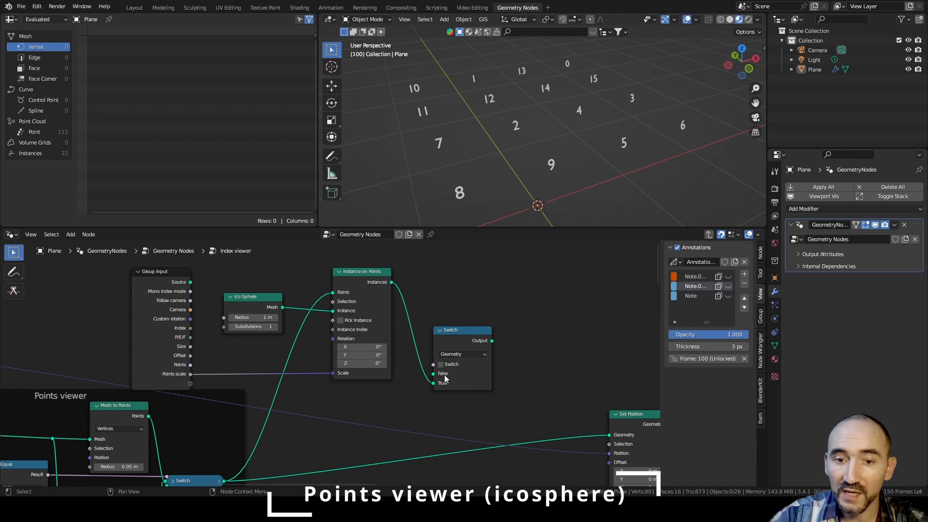
- Collapse the new Switch node, place it below Instance on Points, and connect the Group Input's Points to its Switch input
click(460, 334)
key(h)
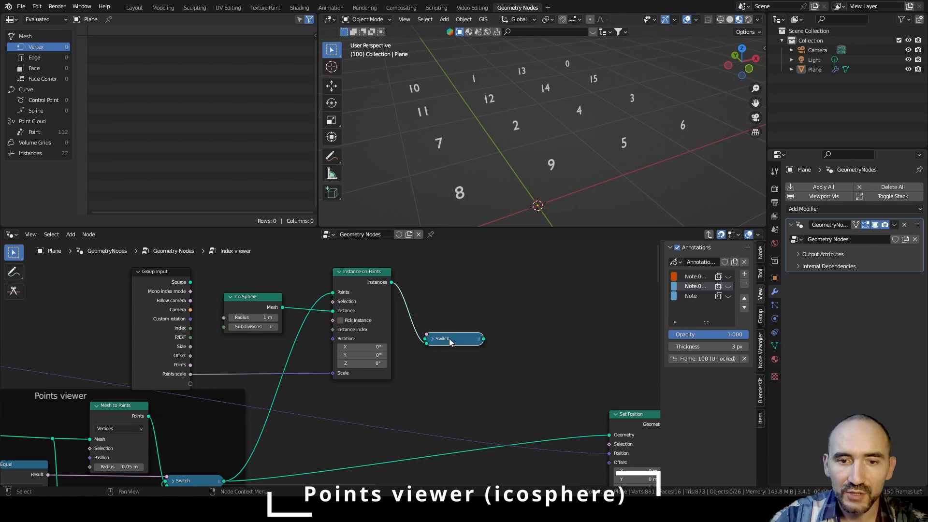
drag(448, 338, 443, 387)
drag(190, 364, 442, 389)
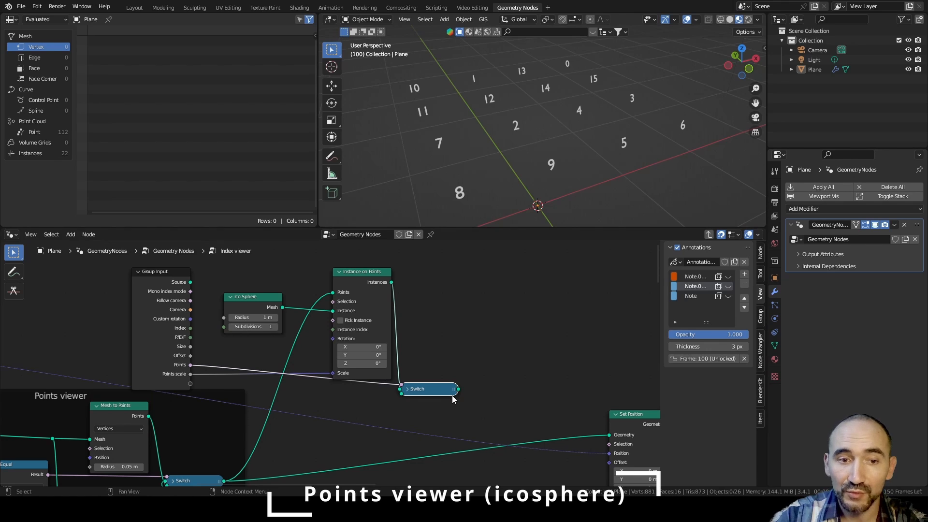
- Hide the unused sockets of the Group Input beside the Ico Sphere and place it near the collapsed Switch
click(170, 310)
key(ctrl+h)
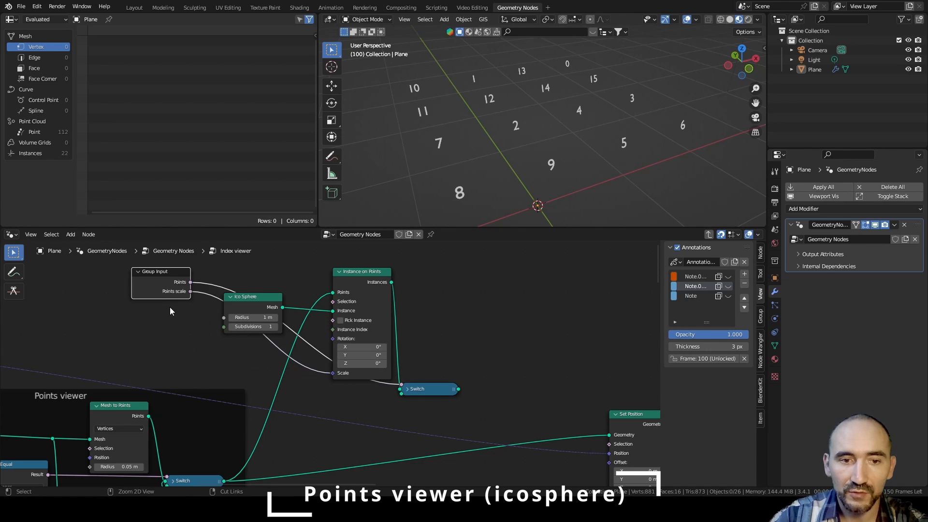
drag(159, 280, 288, 383)
- Move the Ico Sphere, Instance on Points, Group Input and Switch nodes into the Points viewer frame
scroll(347, 376, down, 2)
middle_drag(347, 376, 336, 341)
drag(227, 267, 401, 319)
drag(273, 266, 236, 296)
click(321, 366)
- Move the Set Position node, the digit base instances frame, the Digits frame and its Join Geometry above the Points viewer frame
scroll(320, 366, down, 7)
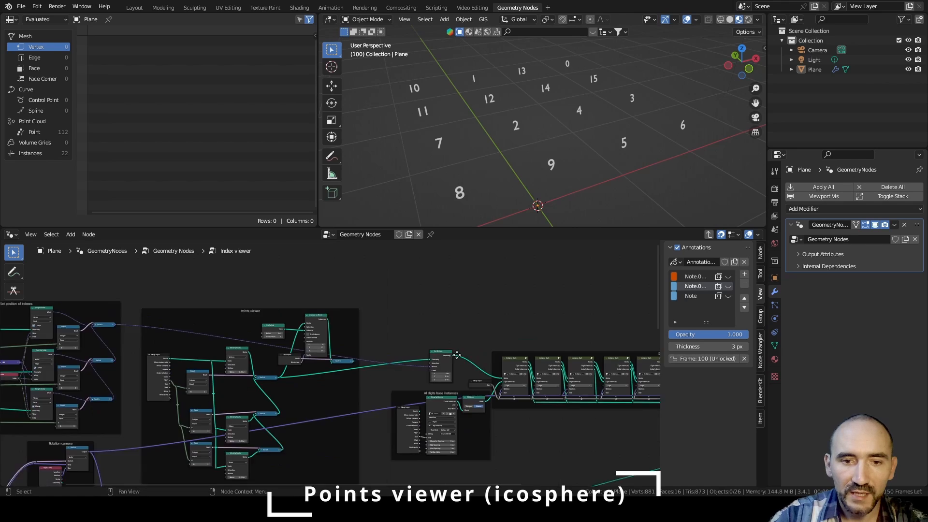
middle_drag(456, 354, 265, 325)
middle_drag(289, 353, 195, 364)
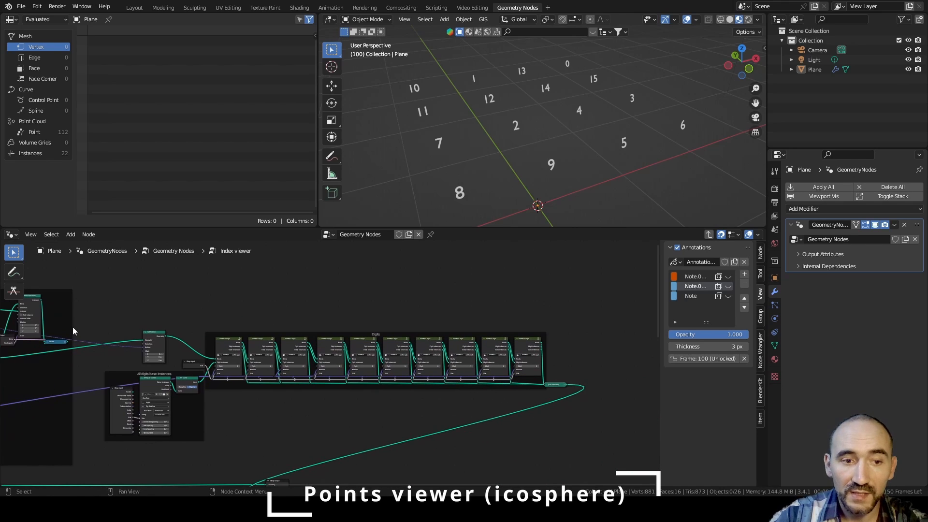
scroll(292, 390, down, 3)
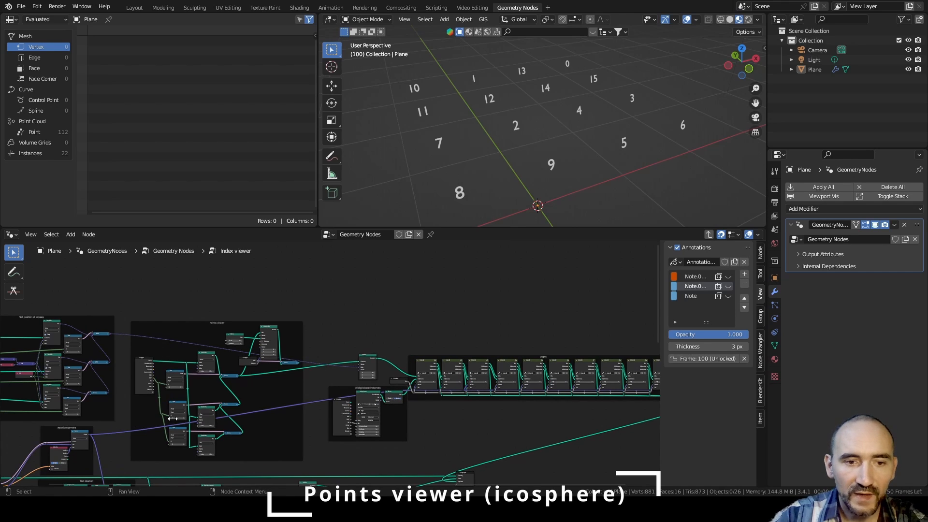
scroll(365, 383, down, 3)
middle_drag(376, 385, 322, 378)
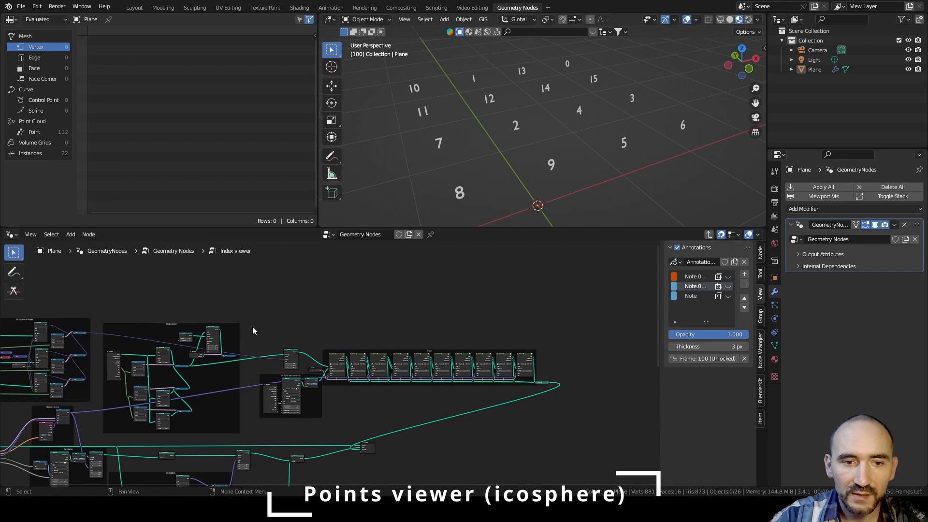
drag(252, 326, 554, 423)
key(g)
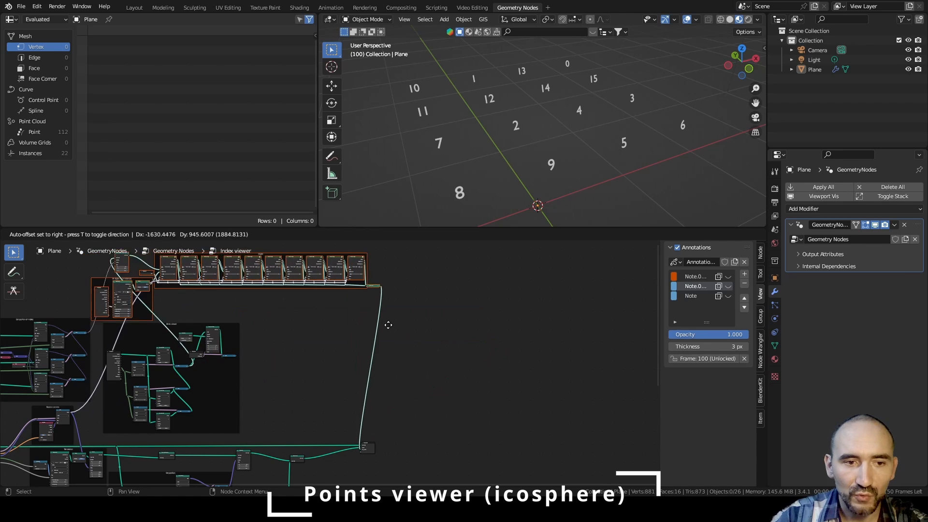
click(397, 325)
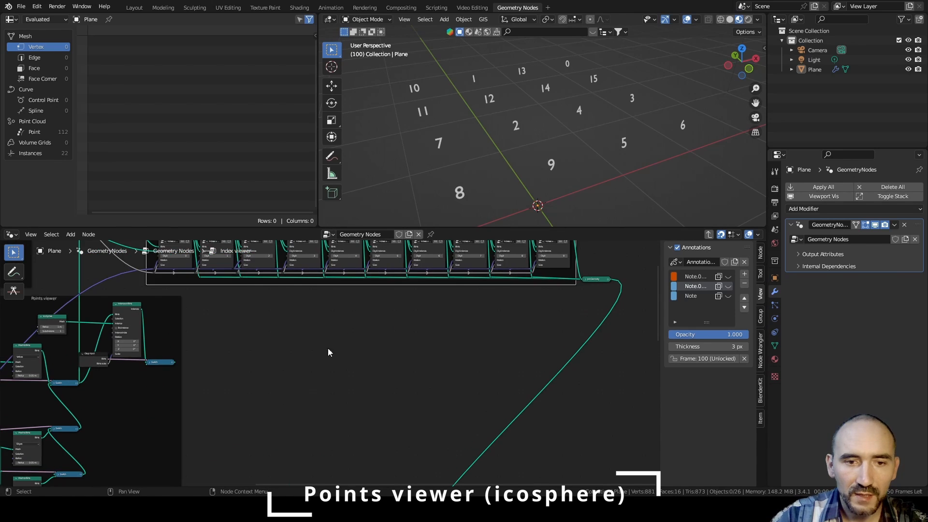
- Connect the Output of the Points viewer's icosphere Switch to the Join Geometry after the Digits frame
middle_drag(327, 352, 493, 371)
scroll(405, 354, up, 2)
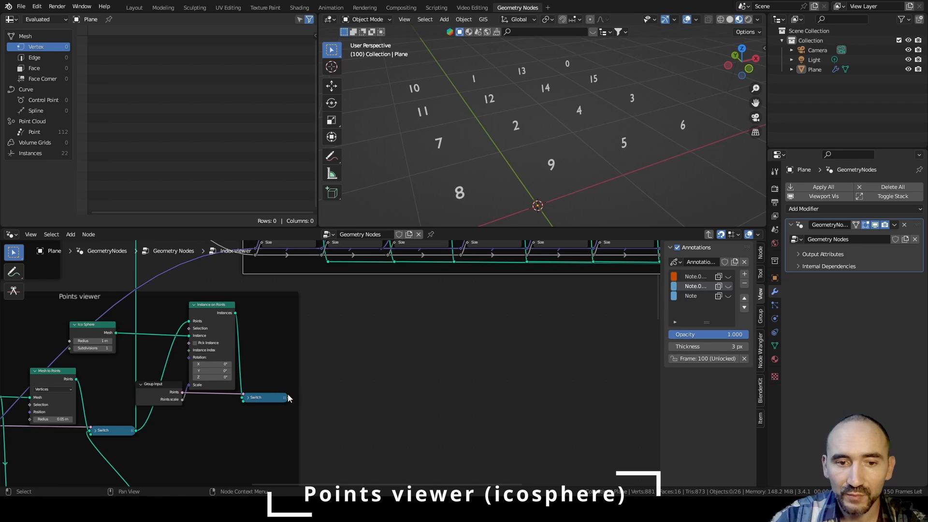
scroll(499, 333, down, 5)
middle_drag(512, 341, 357, 364)
middle_drag(424, 367, 344, 377)
scroll(331, 329, up, 2)
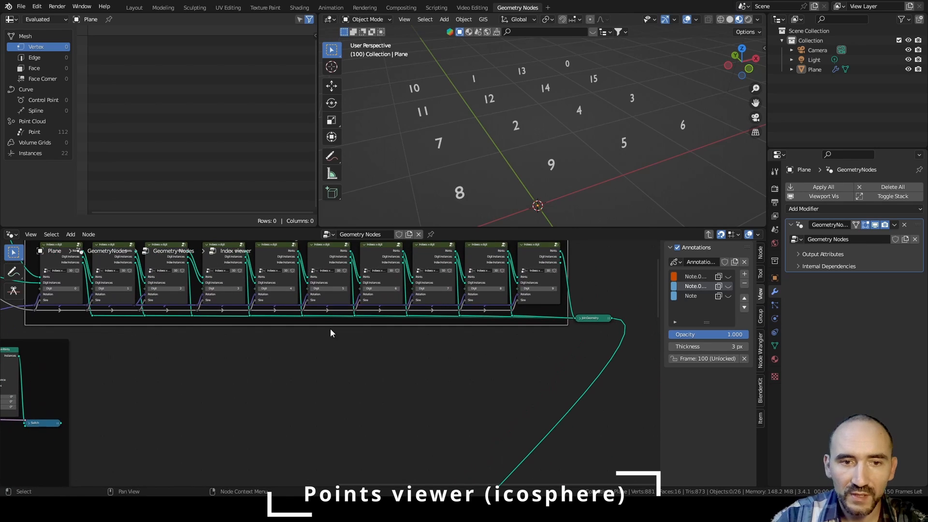
scroll(290, 310, down, 1)
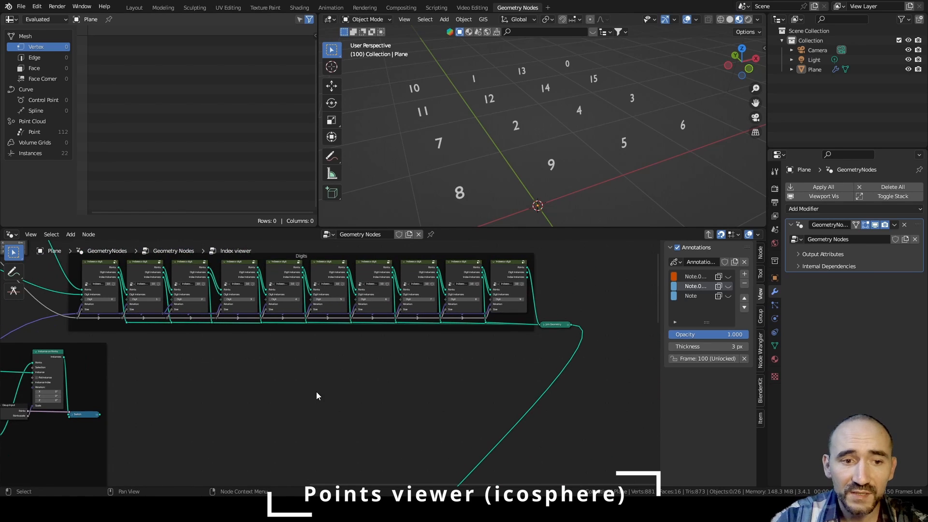
drag(98, 414, 545, 324)
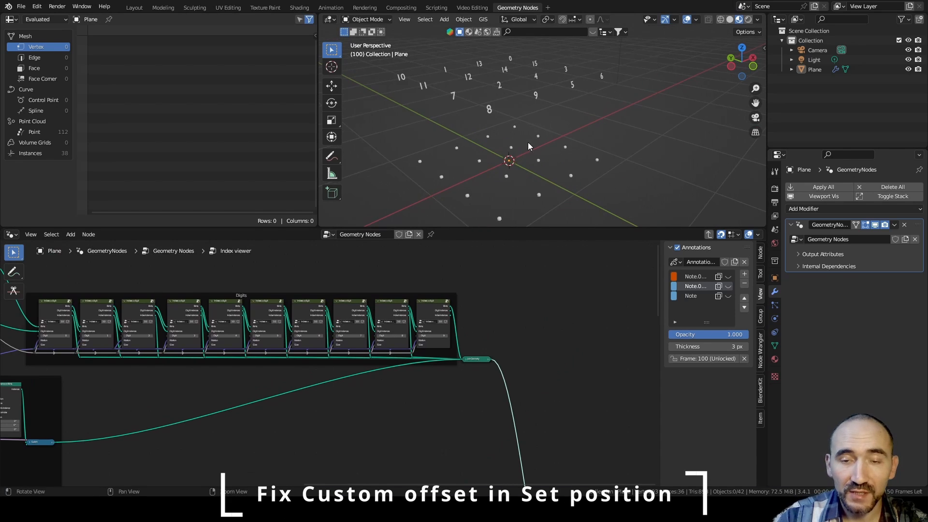
- In the Set position all indexes frame, connect the Group Input's Offset to the Scale input of the Scale node
alt+drag(528, 142, 518, 149)
middle_drag(192, 368, 446, 371)
mouse_move(195, 337)
middle_down()
mouse_move(342, 356)
mouse_move(449, 356)
middle_up()
middle_drag(182, 357, 386, 256)
scroll(338, 343, up, 4)
middle_drag(234, 331, 324, 385)
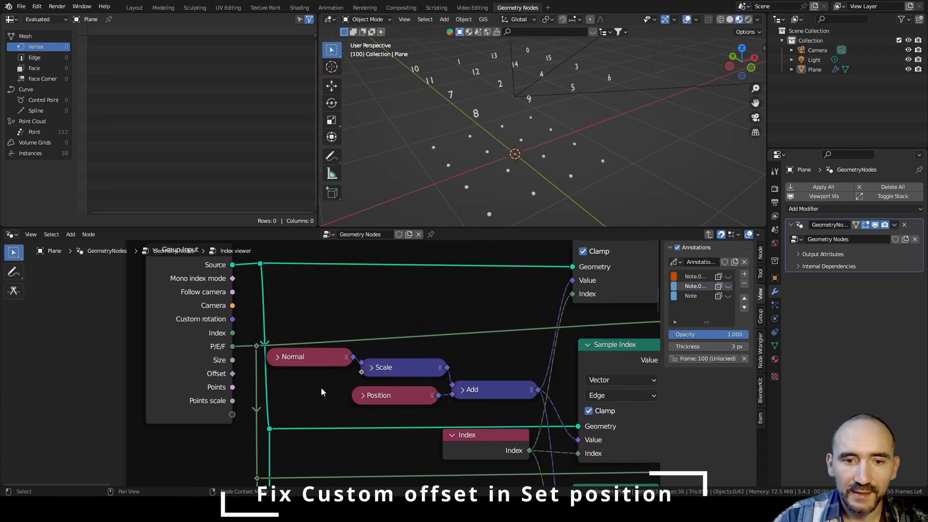
scroll(324, 393, up, 2)
scroll(328, 397, down, 5)
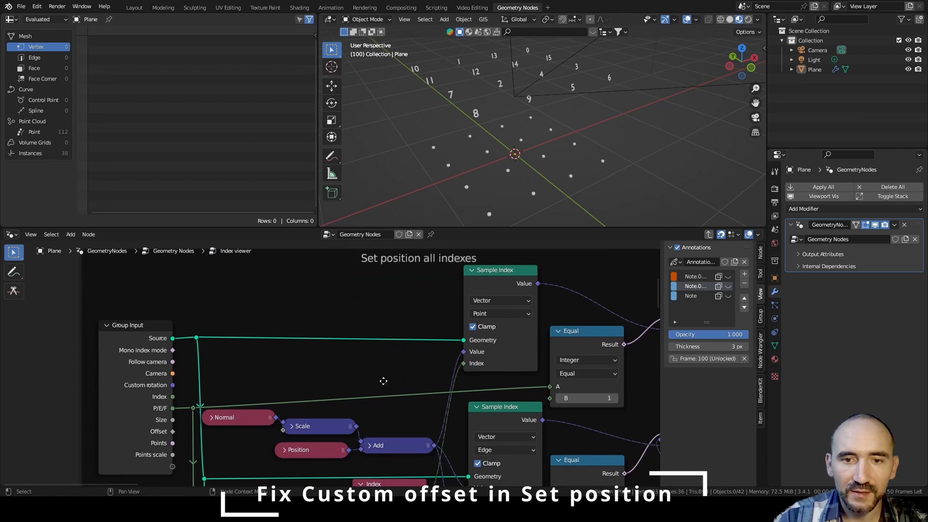
middle_drag(384, 381, 379, 391)
middle_drag(271, 362, 316, 311)
scroll(312, 325, up, 2)
scroll(312, 324, up, 1)
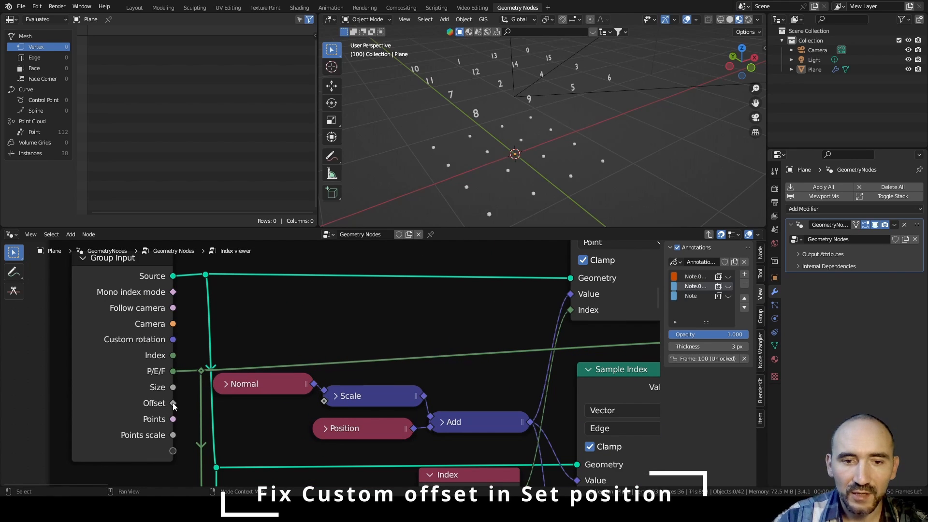
drag(173, 403, 324, 403)
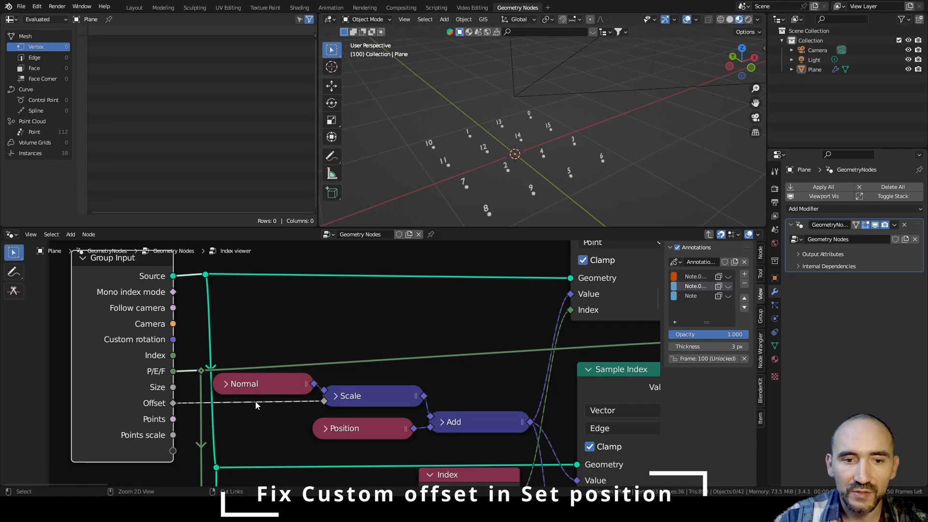
- Expand the Scale node to check its Offset link, and collapse it again
drag(325, 401, 328, 400)
click(335, 396)
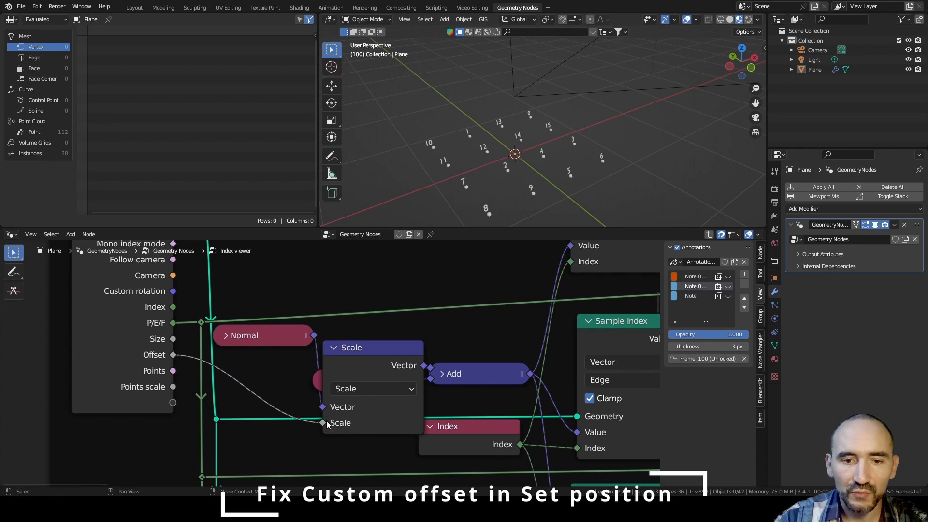
click(359, 352)
key(h)
- Check the Mono index mode option on the Index viewer node in the parent tree, and return inside the group
scroll(367, 307, down, 10)
middle_drag(515, 312, 21, 347)
scroll(236, 348, down, 7)
scroll(329, 363, down, 2)
middle_drag(317, 415, 324, 347)
scroll(281, 341, up, 1)
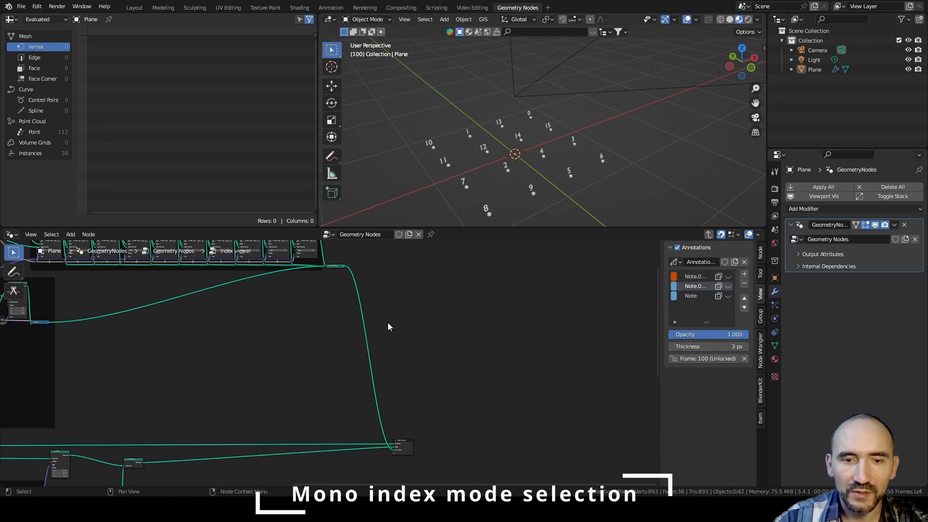
key(Tab)
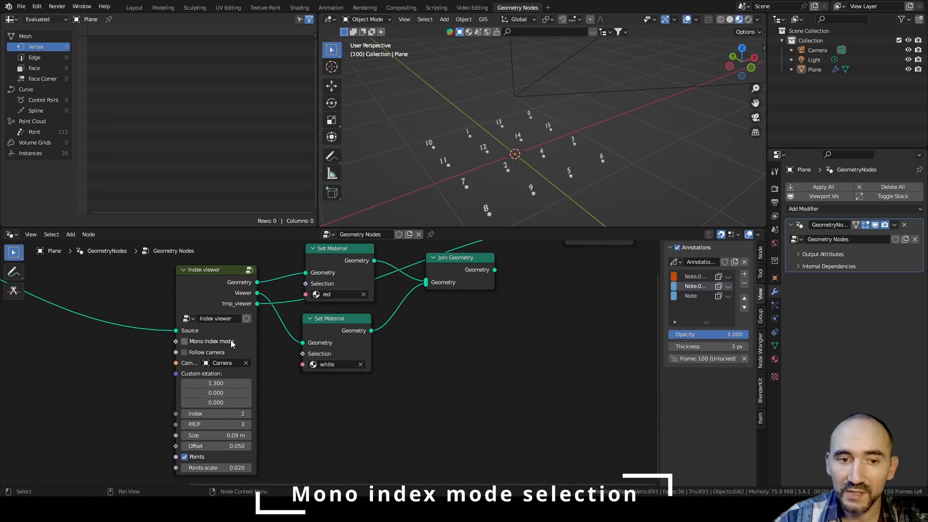
key(Tab)
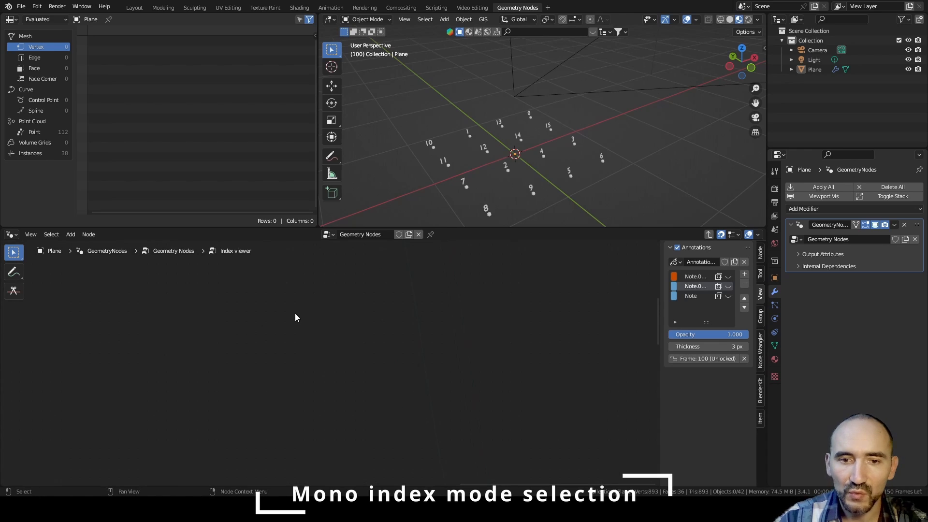
- Move the Join Geometry node that feeds the Viewer output close to the Group Output
key(Home)
middle_drag(307, 356, 323, 316)
scroll(312, 330, up, 5)
drag(104, 424, 391, 417)
middle_drag(391, 416, 333, 317)
scroll(284, 272, up, 10)
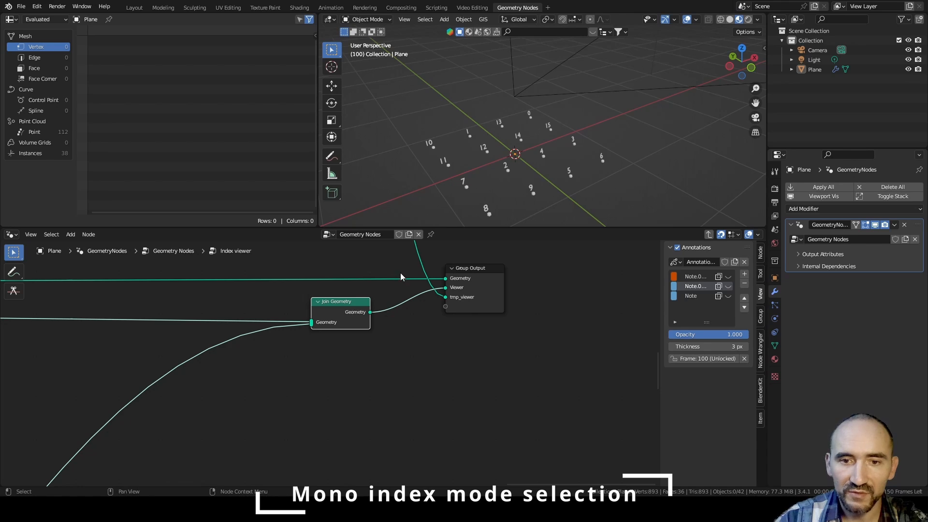
- Add a Switch node of type Geometry above the Group Output
middle_drag(400, 273, 363, 437)
scroll(390, 335, down, 7)
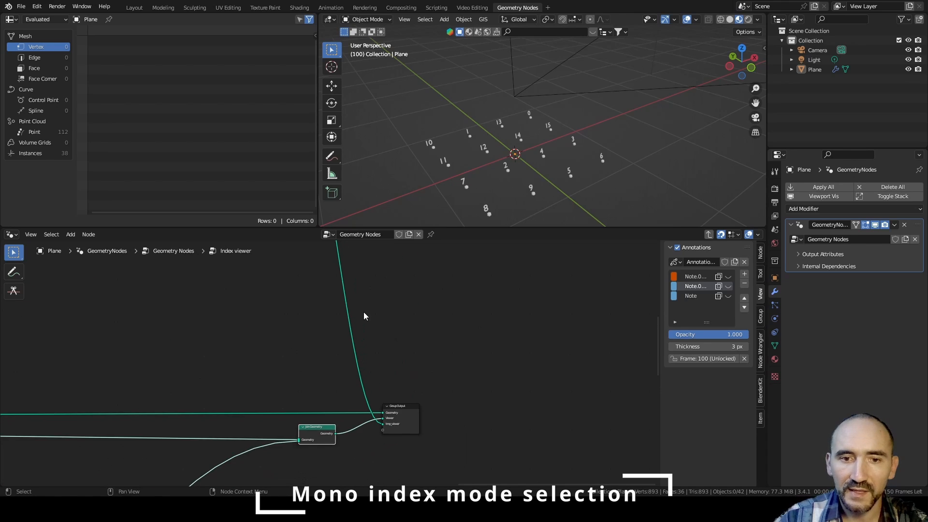
middle_drag(250, 273, 312, 483)
scroll(320, 285, up, 2)
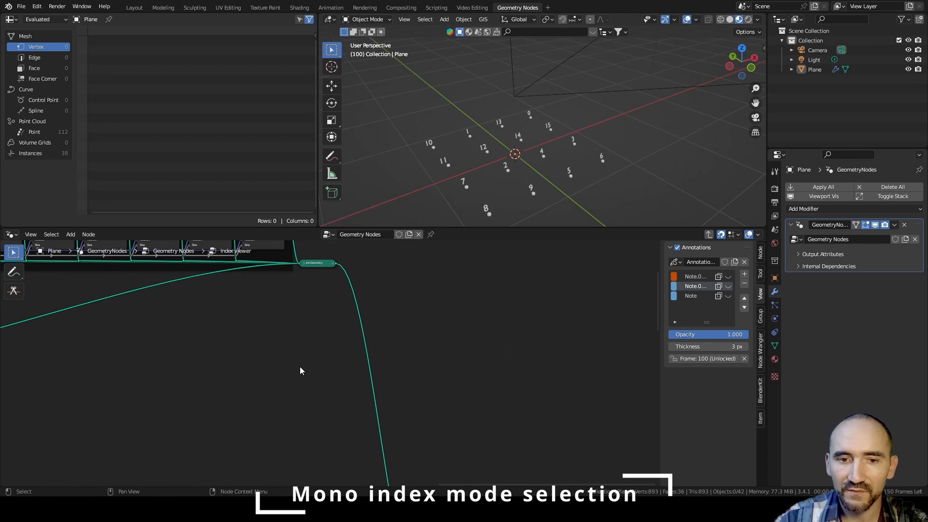
scroll(303, 394, down, 2)
middle_drag(303, 402, 259, 276)
scroll(259, 296, up, 3)
middle_drag(270, 314, 252, 290)
scroll(252, 291, up, 4)
key(F3)
text(swit)
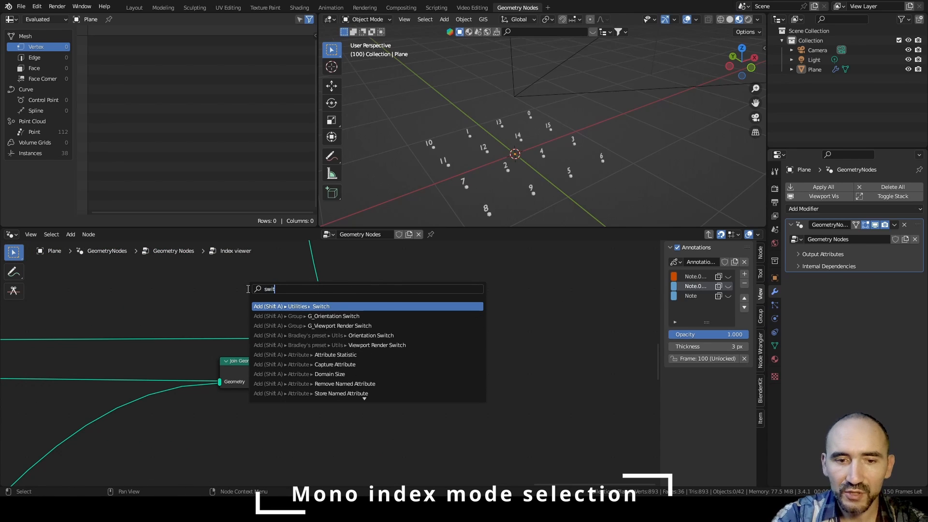
key(Return)
click(348, 292)
- Add a Group Input node beside the Switch and connect Mono index mode to its Switch input
key(F3)
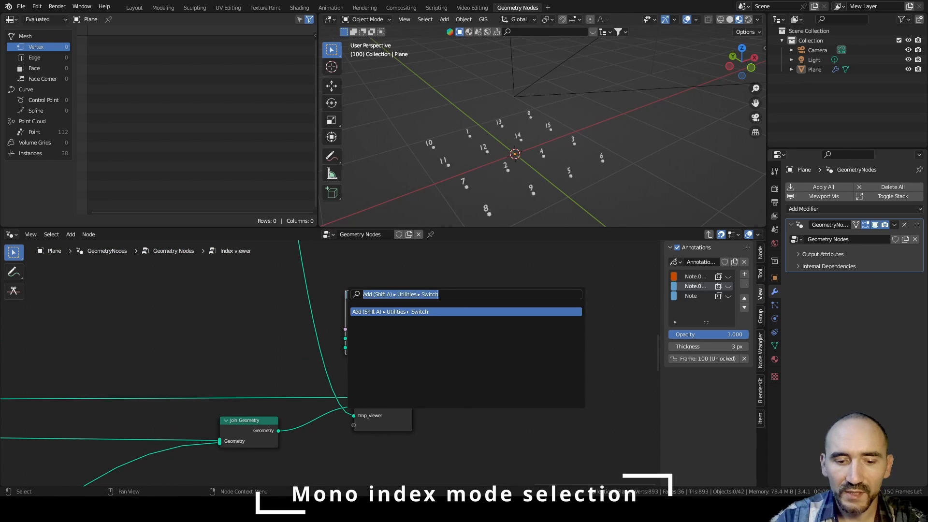
text(group in)
key(Return)
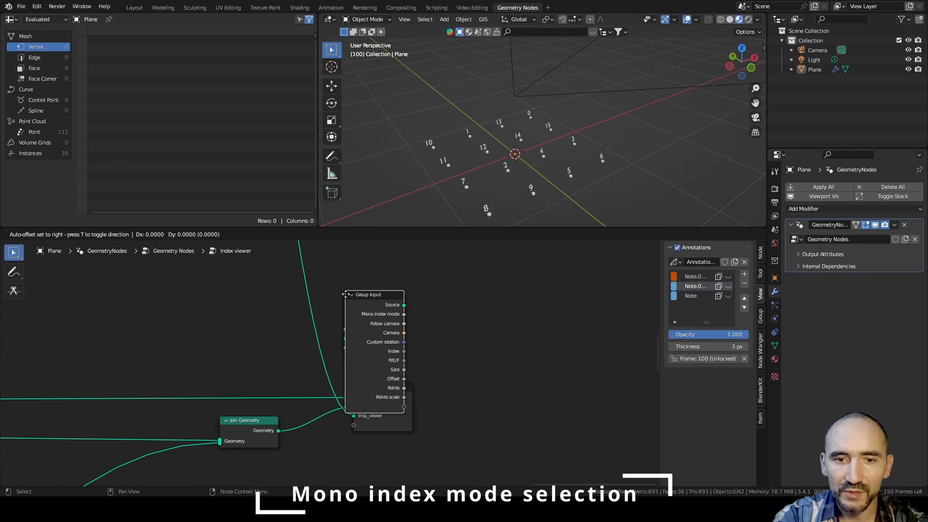
click(267, 289)
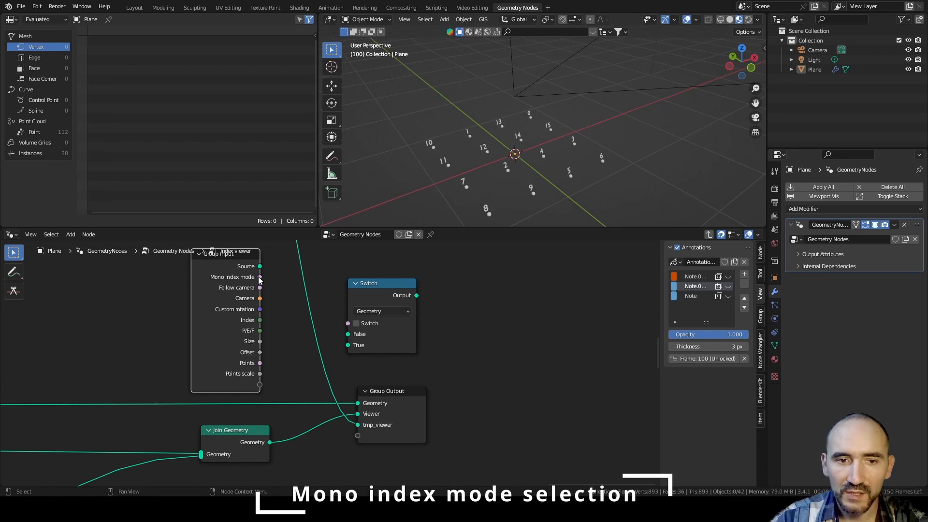
drag(260, 277, 348, 329)
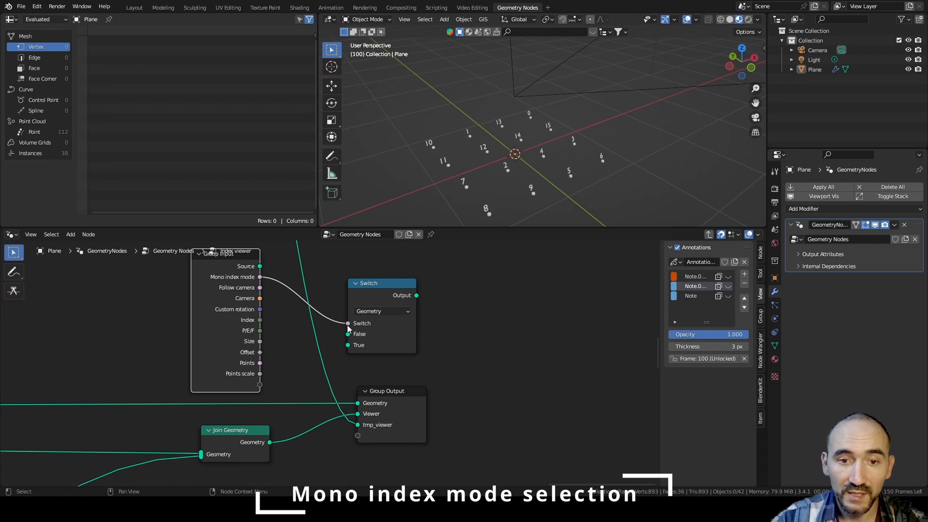
click(376, 289)
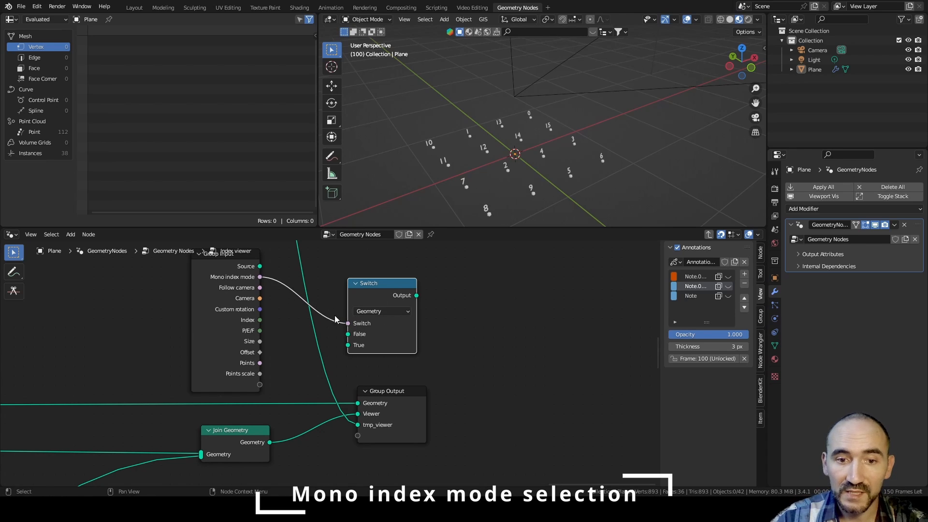
- Connect Join Geometry to the Switch's True input, reroute the tmp_viewer link to False, and connect Output to the Group Output's Viewer
drag(270, 443, 348, 346)
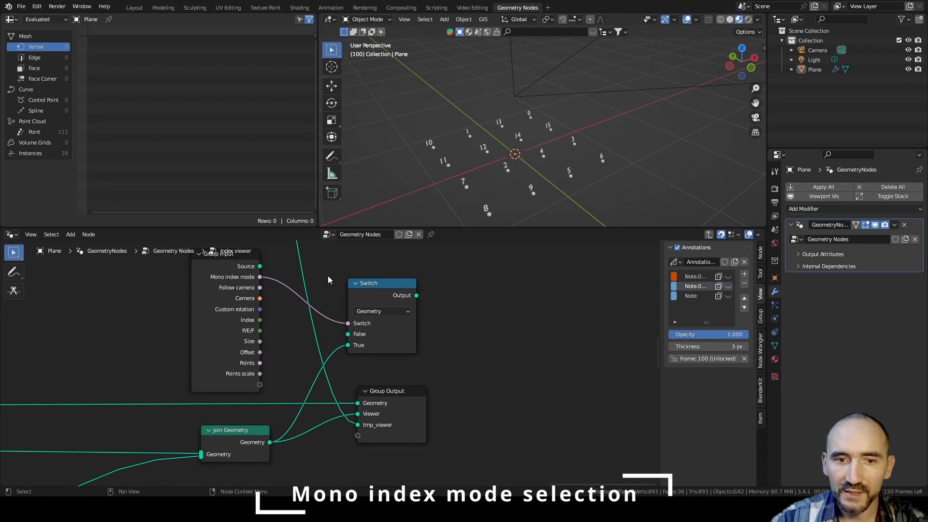
drag(358, 424, 347, 337)
drag(417, 295, 523, 395)
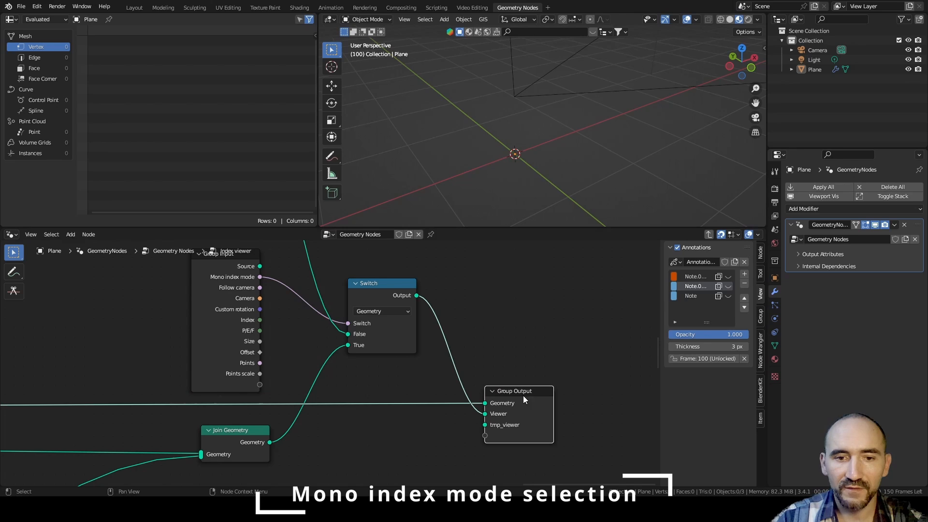
- Collapse the Switch beside the Group Output, hide the Group Input's unused sockets, and place it next to the Switch
click(375, 292)
key(h)
drag(375, 290, 376, 378)
click(225, 294)
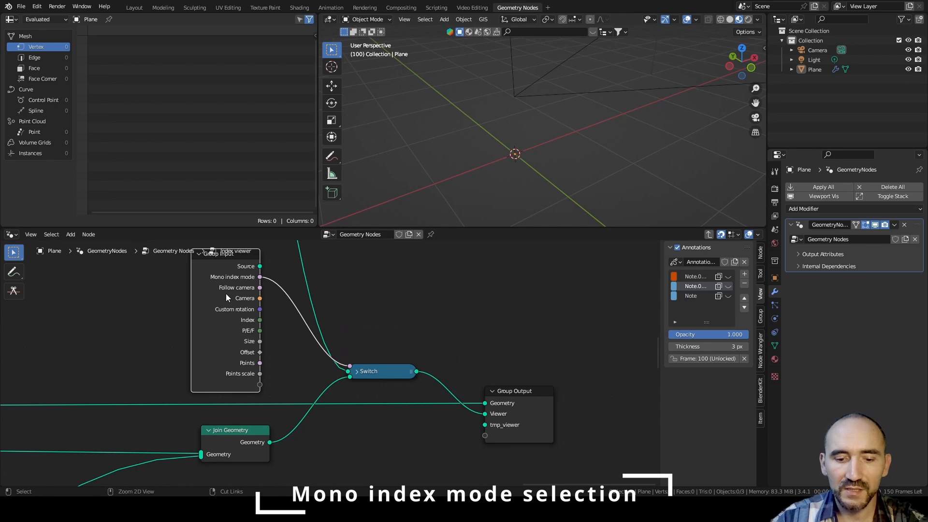
key(ctrl+h)
drag(234, 268, 301, 377)
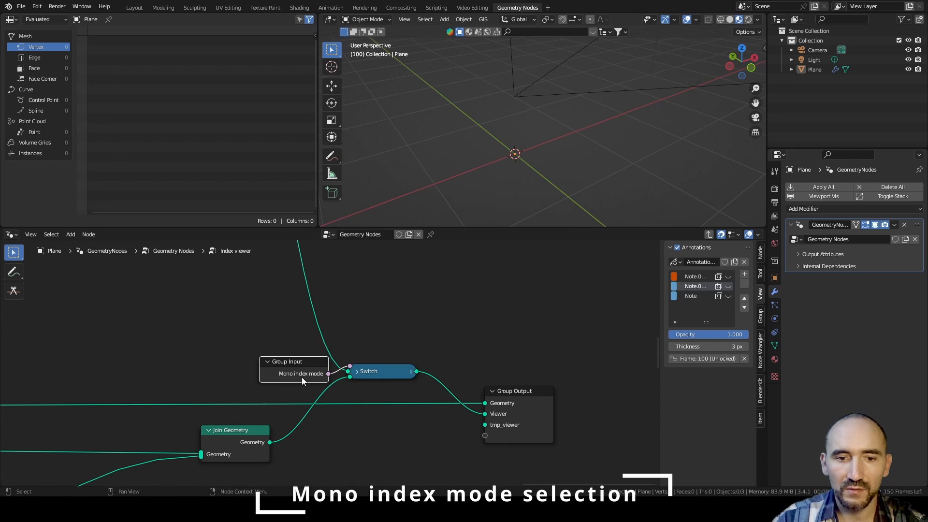
- Move Join Geometry away from the Switch, then frame the Group Input and Switch together and label the frame "Viewer mode"
drag(216, 437, 137, 436)
drag(237, 335, 413, 399)
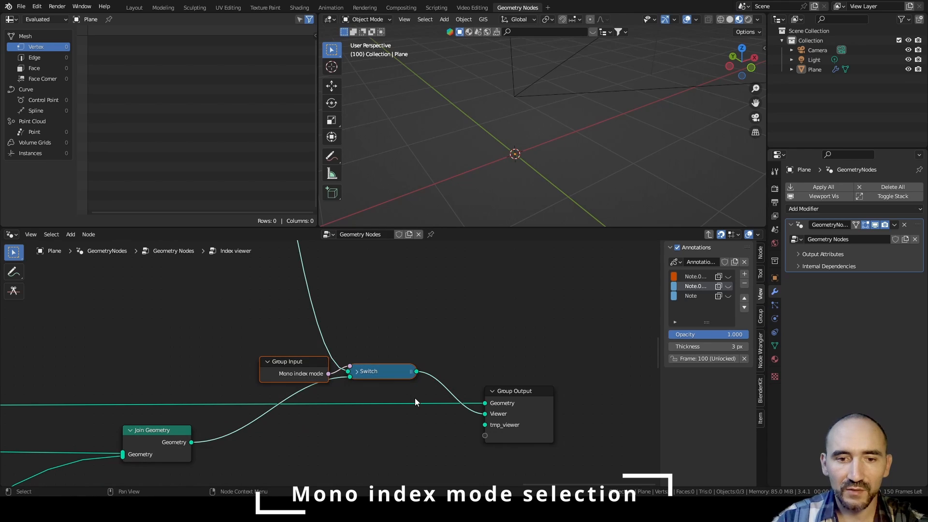
key(ctrl+j)
key(F2)
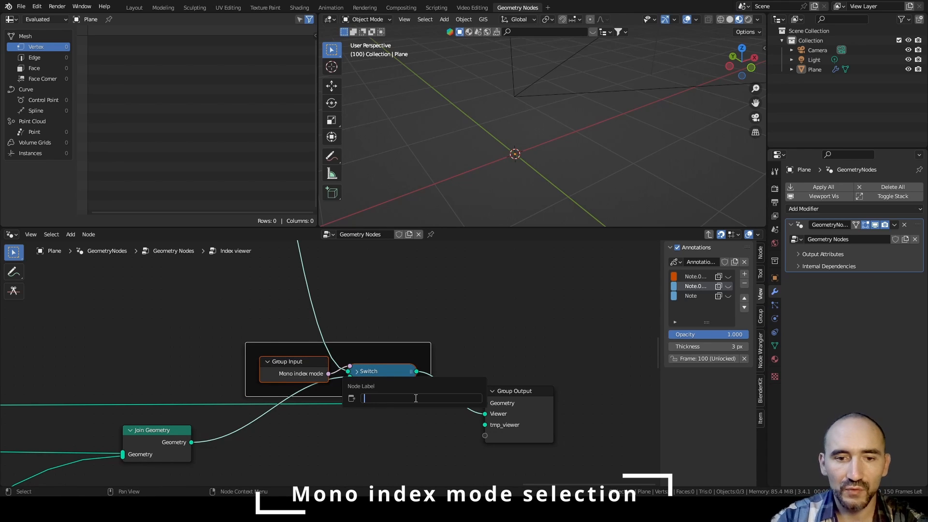
text(Viewer mode)
key(Return)
- Exit the Index viewer group and connect the outer Join Geometry to the Group Output's Geometry, replacing the tmp_viewer link
key(Tab)
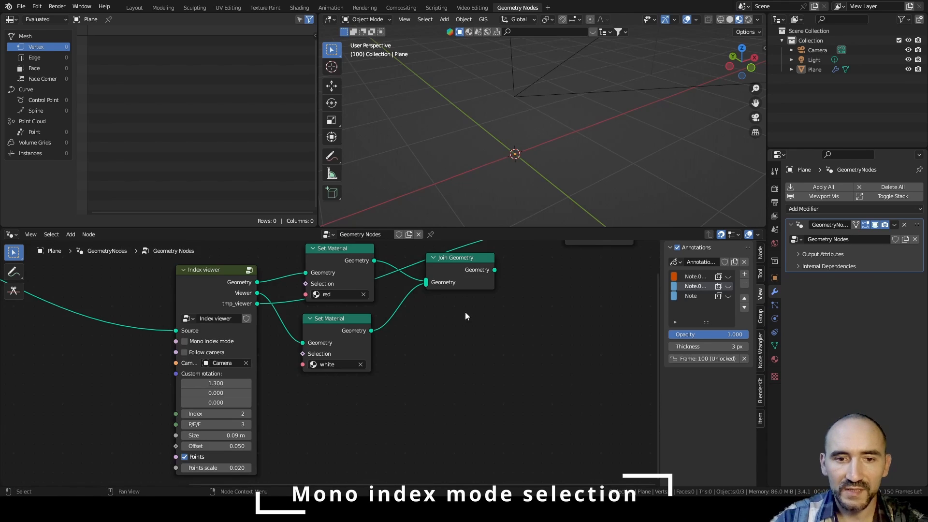
middle_drag(468, 344, 419, 419)
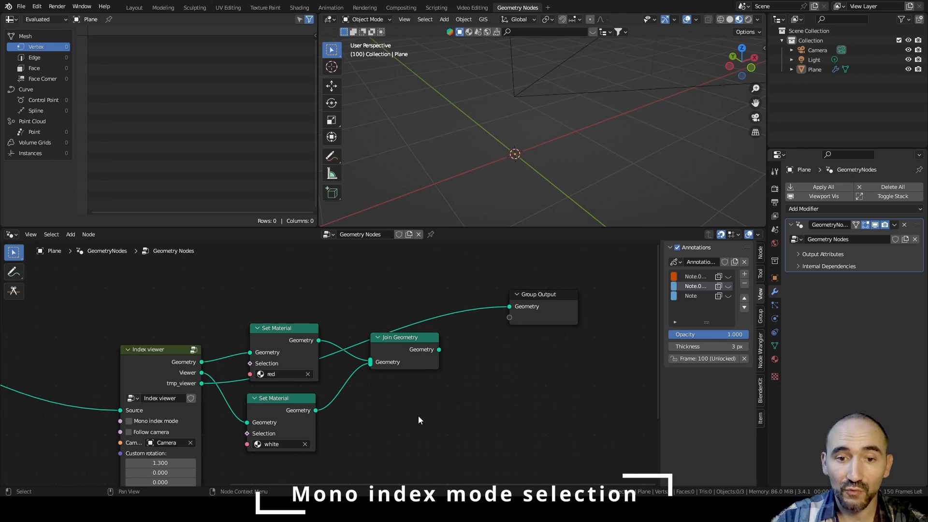
click(413, 368)
drag(439, 350, 510, 306)
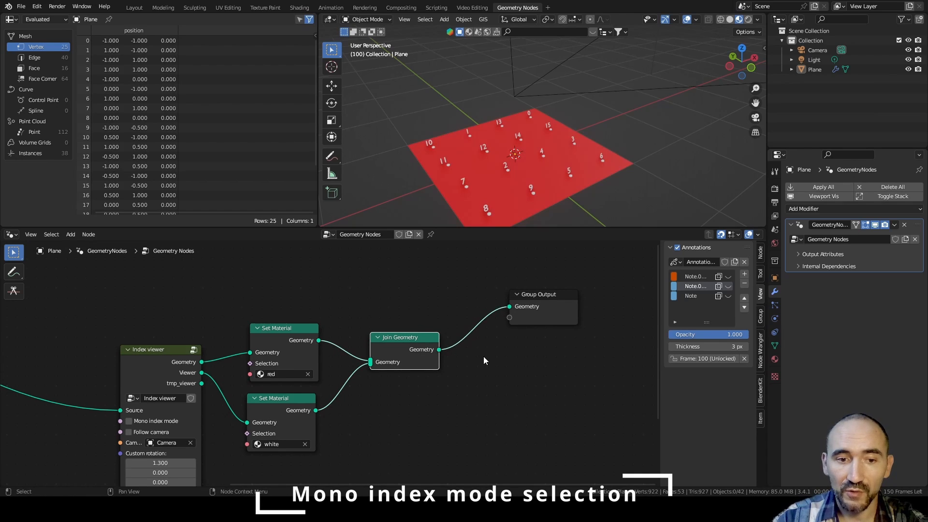
ctrl+shift+click(411, 344)
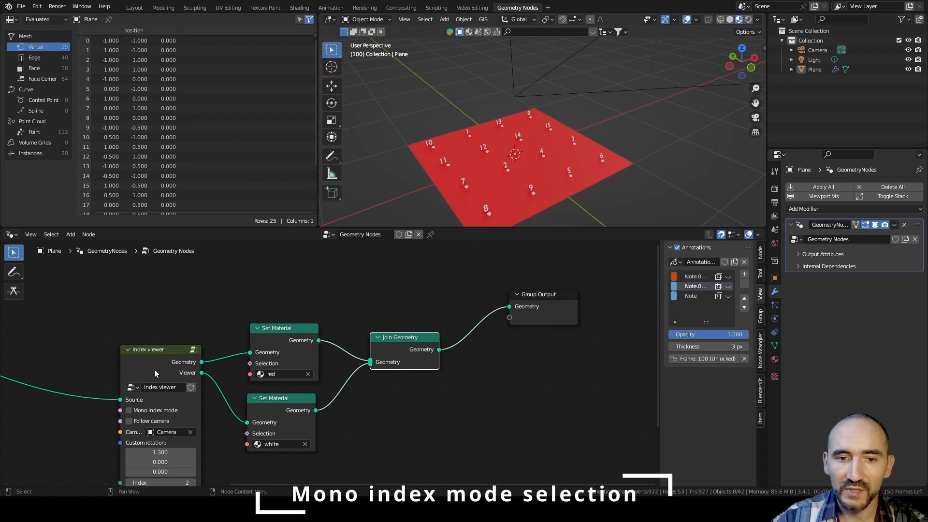
- On the Index viewer node, set P/E/F to 1, Offset to 0.060 and Size to 0.13 m
middle_drag(499, 181, 564, 133)
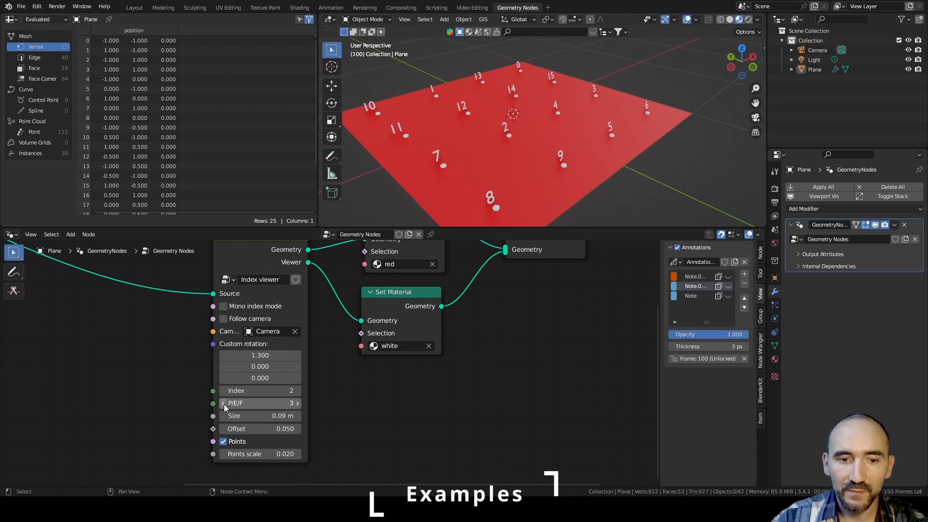
click(224, 404)
click(224, 404)
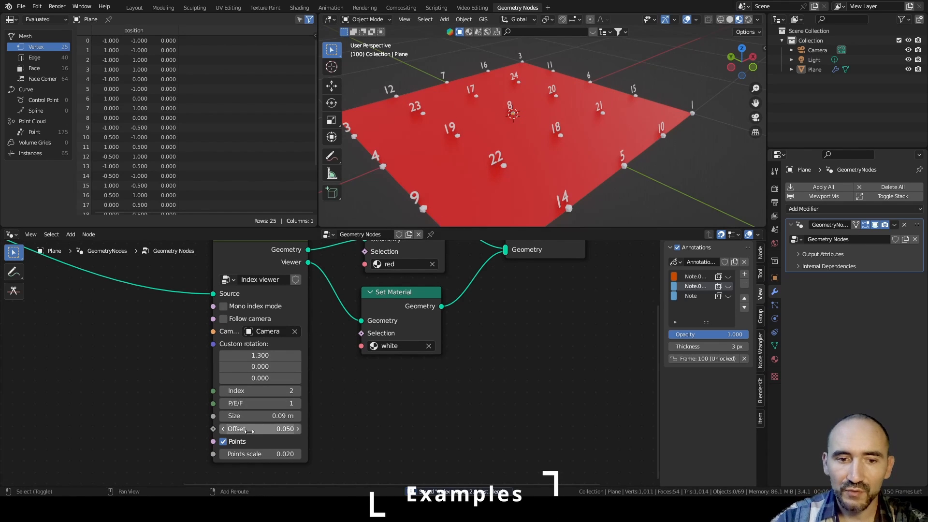
mouse_move(261, 429)
mouse_down()
mouse_move(295, 429)
mouse_move(269, 429)
mouse_up()
mouse_move(261, 416)
mouse_down()
mouse_move(290, 416)
mouse_move(268, 415)
mouse_up()
- Enable Follow camera on the Index viewer node and switch the viewport to the camera view
click(237, 320)
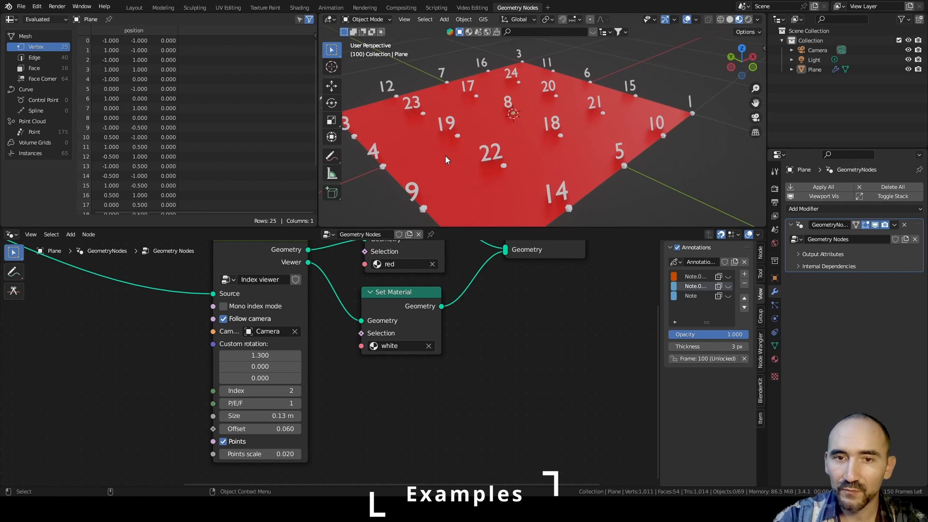
key(KP_0)
middle_drag(530, 95, 498, 116)
scroll(509, 292, down, 1)
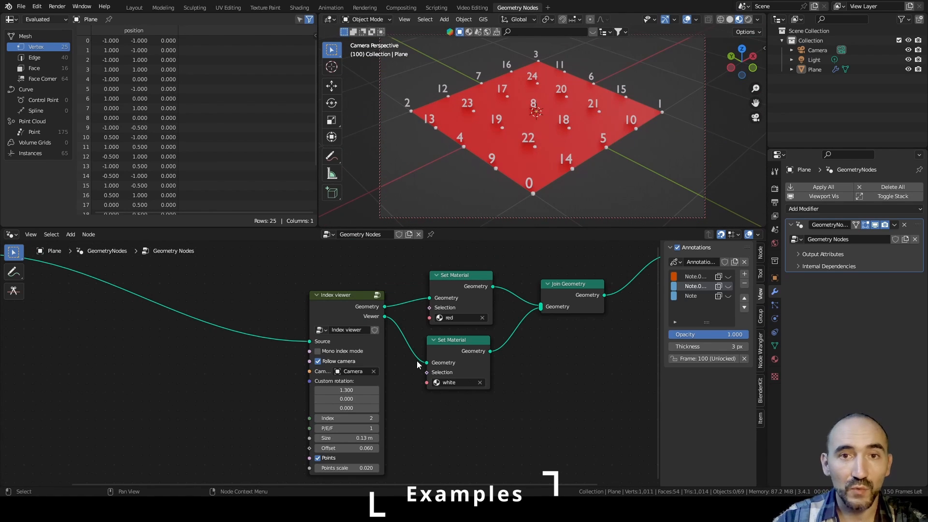